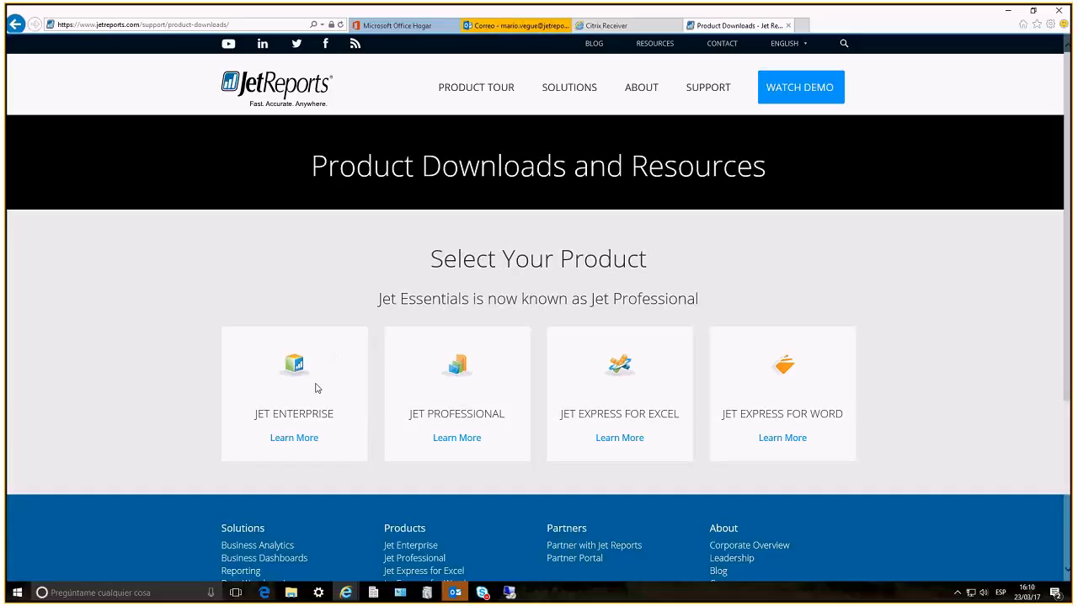
Open the Jet Professional resources page and bring the downloaded Jet Professional 2017R2 Build 16 folder into view
{"action": "left_click", "coordinate": [460, 373]}
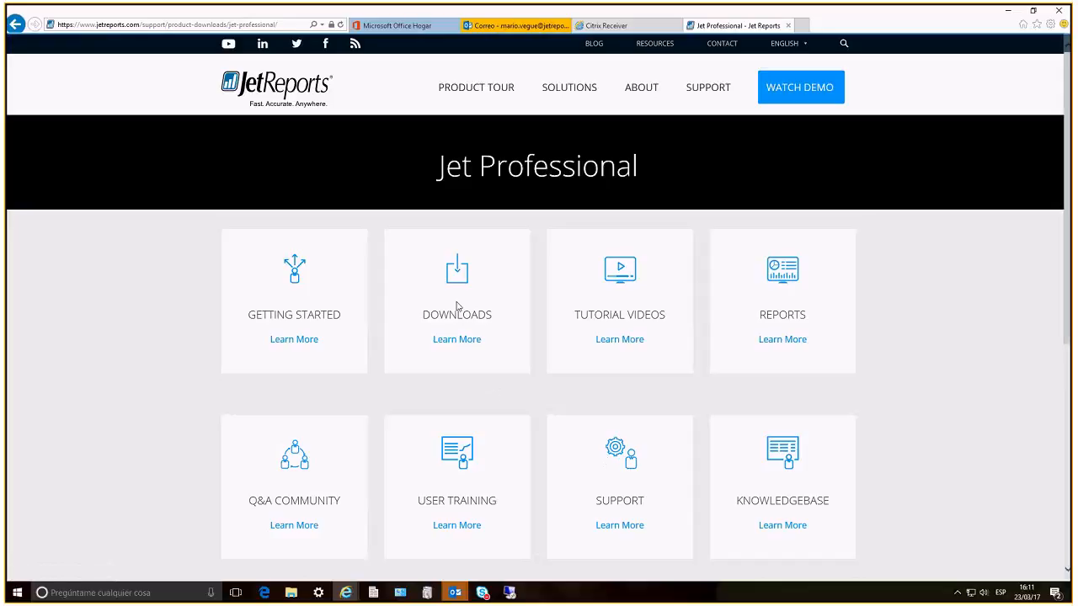
{"action": "left_click", "coordinate": [291, 593]}
{"action": "left_click_drag", "start_coordinate": [1070, 118], "coordinate": [503, 129]}
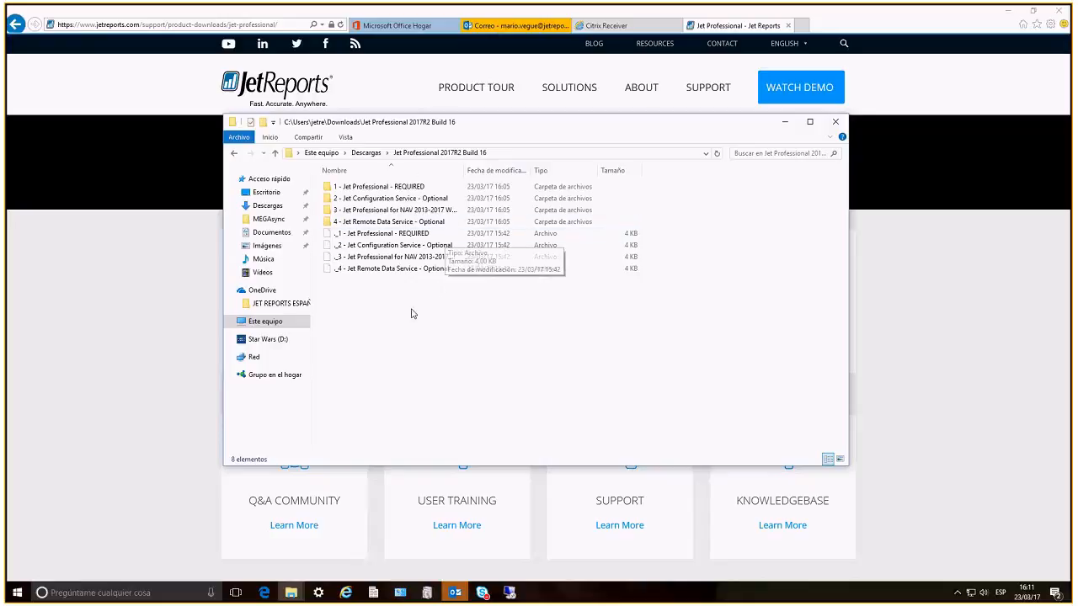
Run Jet Setup.exe from the "1 - Jet Professional - REQUIRED" folder as administrator
{"action": "left_click", "coordinate": [404, 222]}
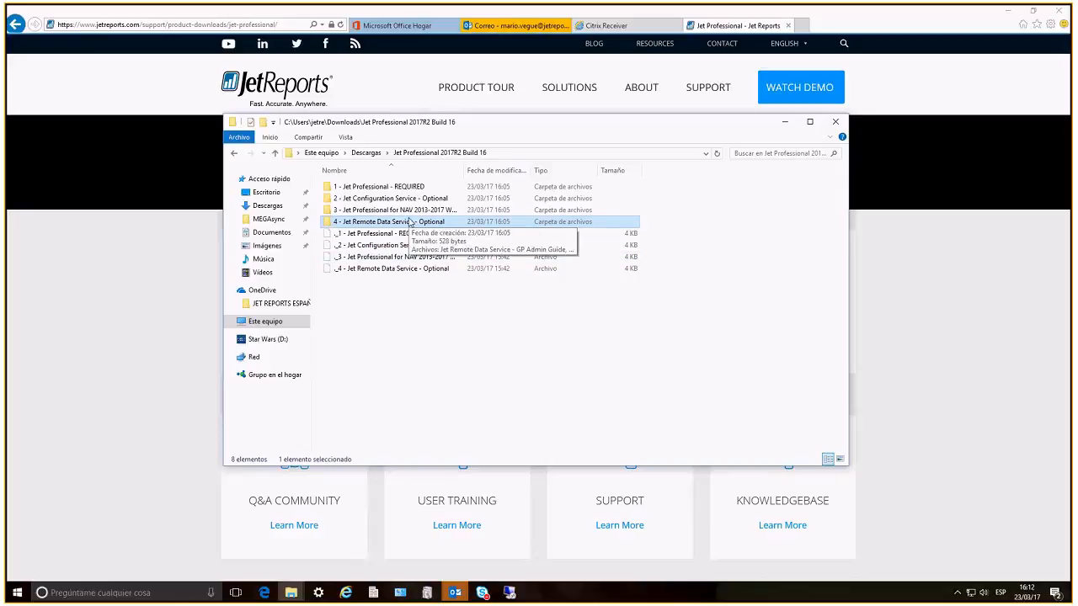
{"action": "double_click", "coordinate": [388, 186]}
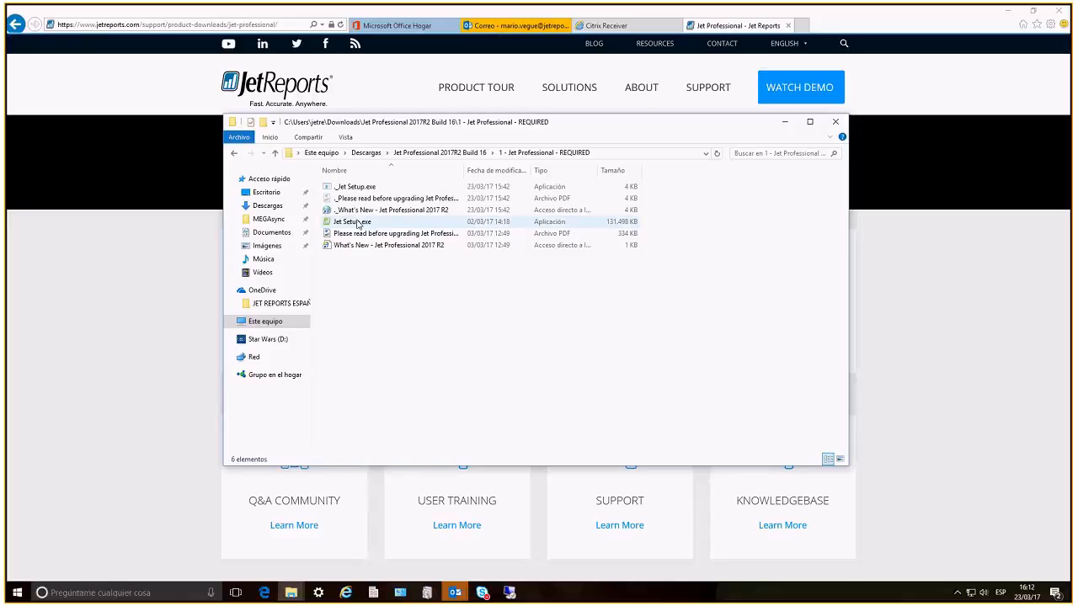
{"action": "mouse_move", "coordinate": [357, 223]}
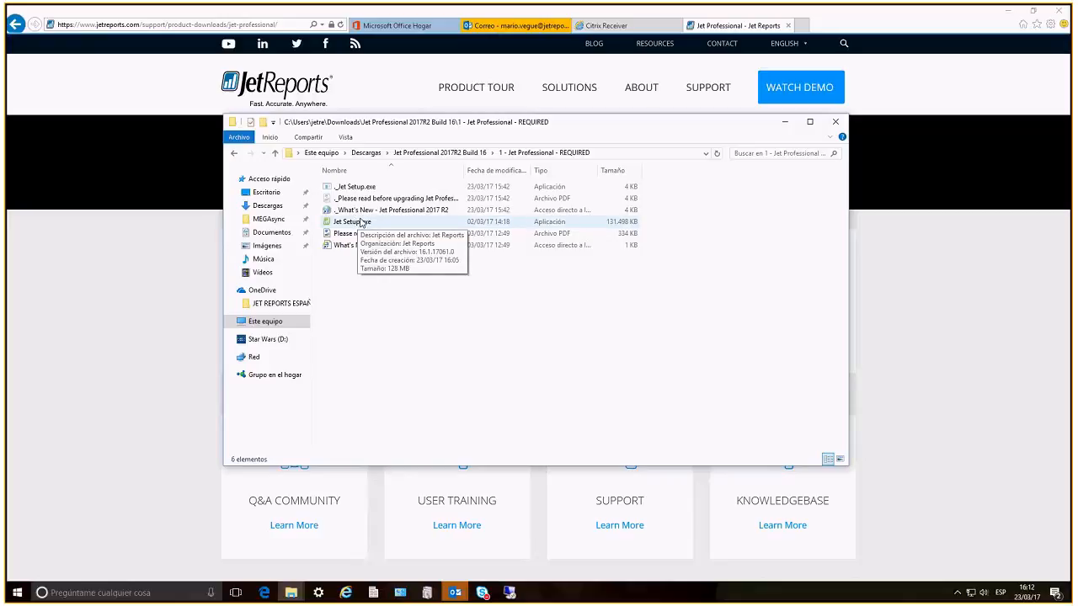
{"action": "left_click", "coordinate": [360, 222]}
{"action": "right_click", "coordinate": [361, 222]}
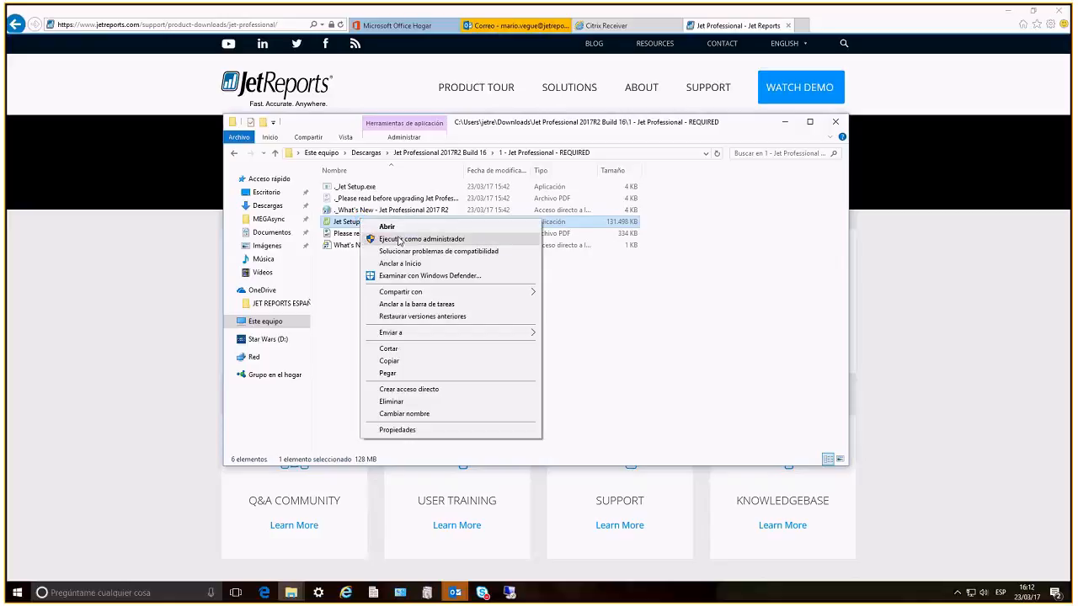
{"action": "left_click", "coordinate": [399, 240]}
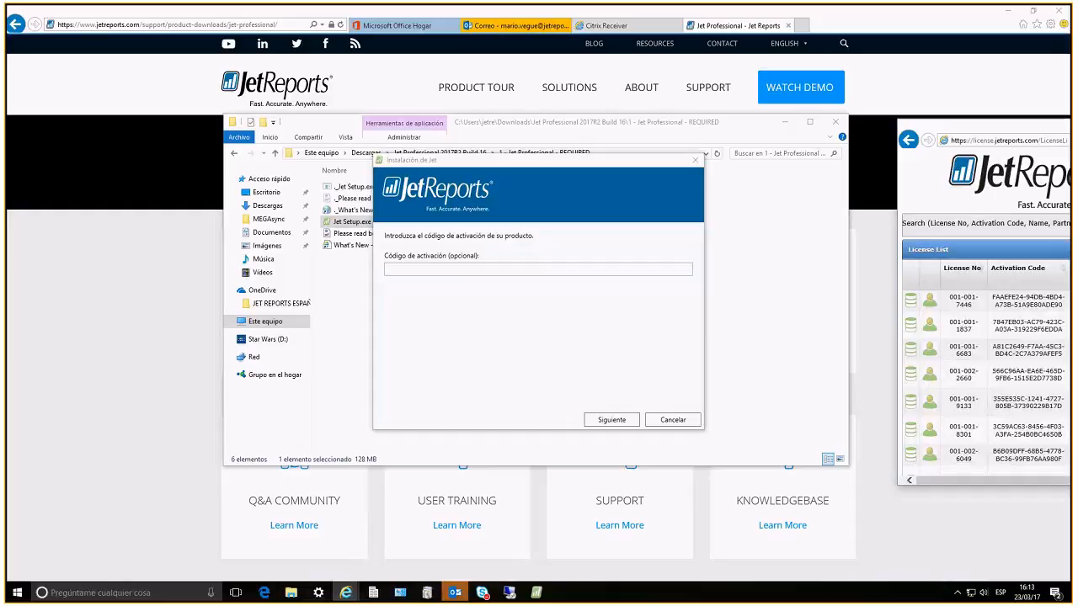
Bring the Jet Reports license site into view and review the users registered under the AUREA SOLUCIONES DINAMICAS license
{"action": "left_click_drag", "start_coordinate": [1074, 126], "coordinate": [502, 116]}
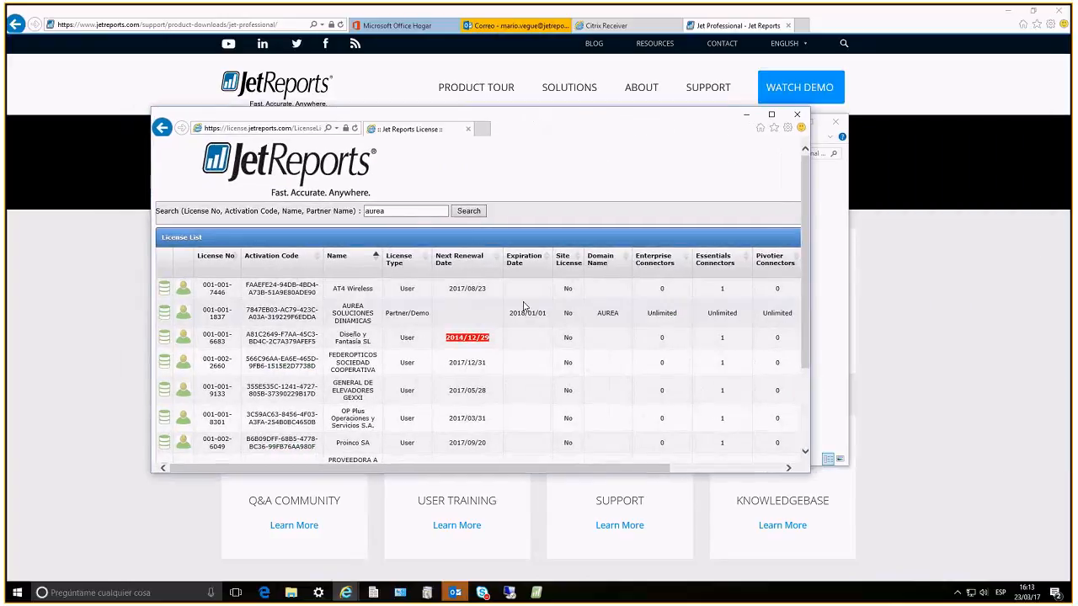
{"action": "left_click", "coordinate": [184, 315]}
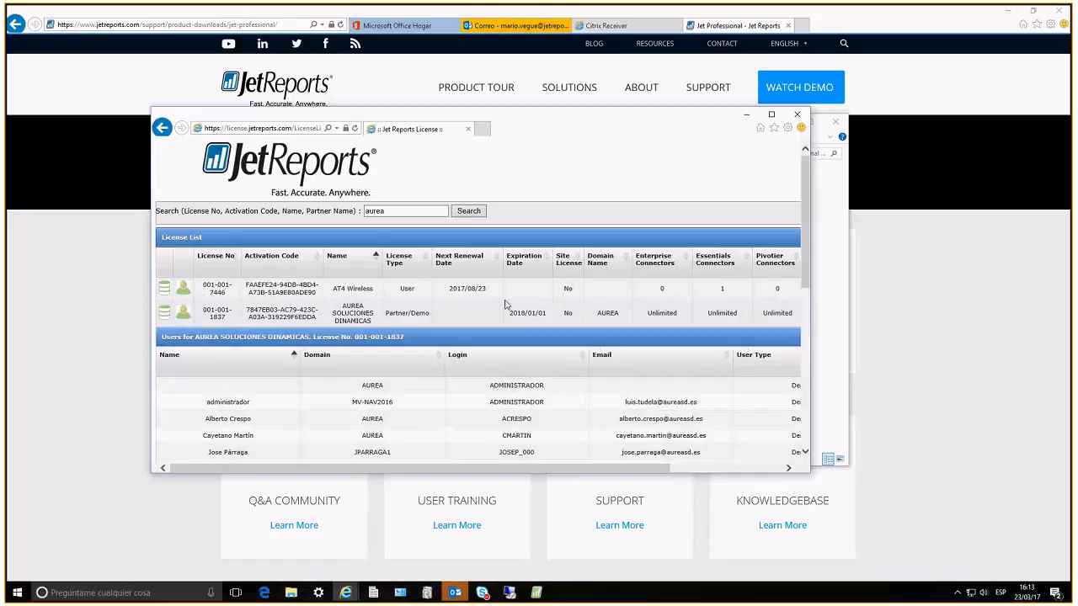
{"action": "scroll", "coordinate": [508, 374], "scroll_direction": "down", "scroll_amount": 3}
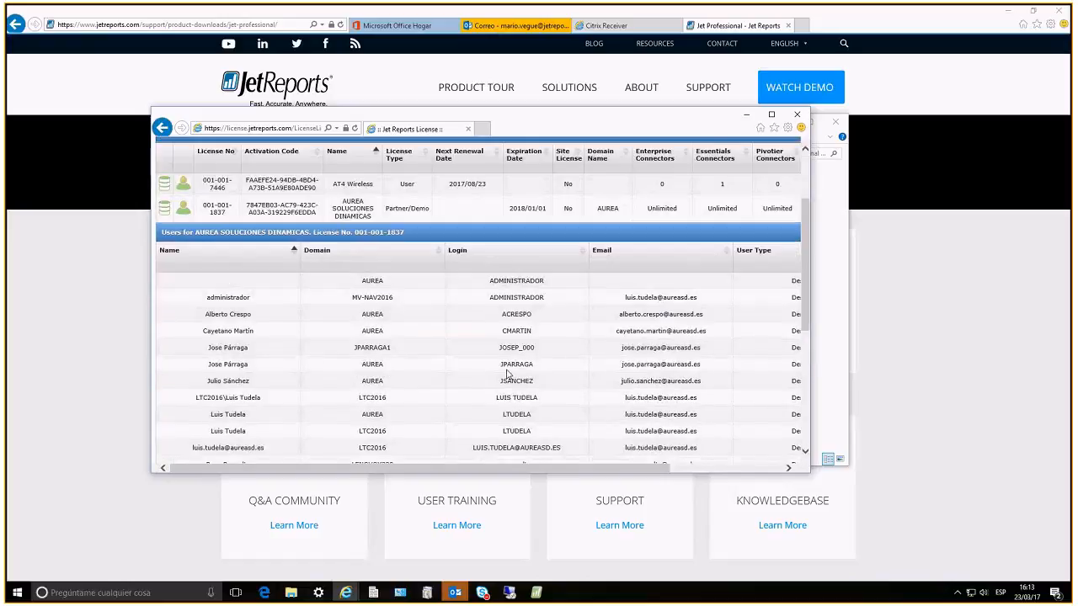
{"action": "scroll", "coordinate": [364, 396], "scroll_direction": "up", "scroll_amount": 3}
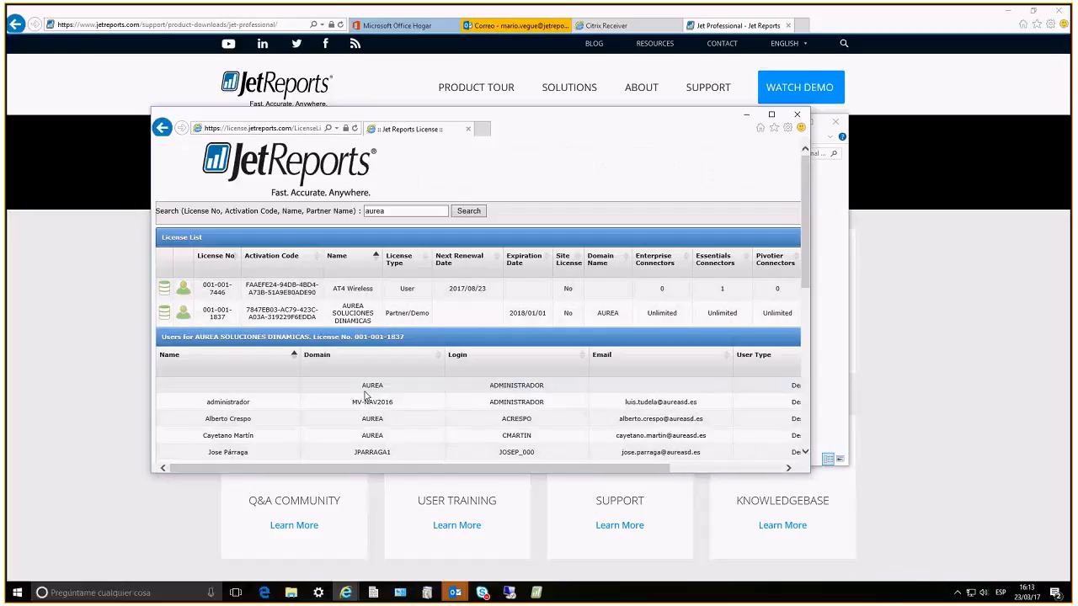
Review the connectors of the AUREA SOLUCIONES DINAMICAS license, and move the license window out of view
{"action": "left_click", "coordinate": [164, 313]}
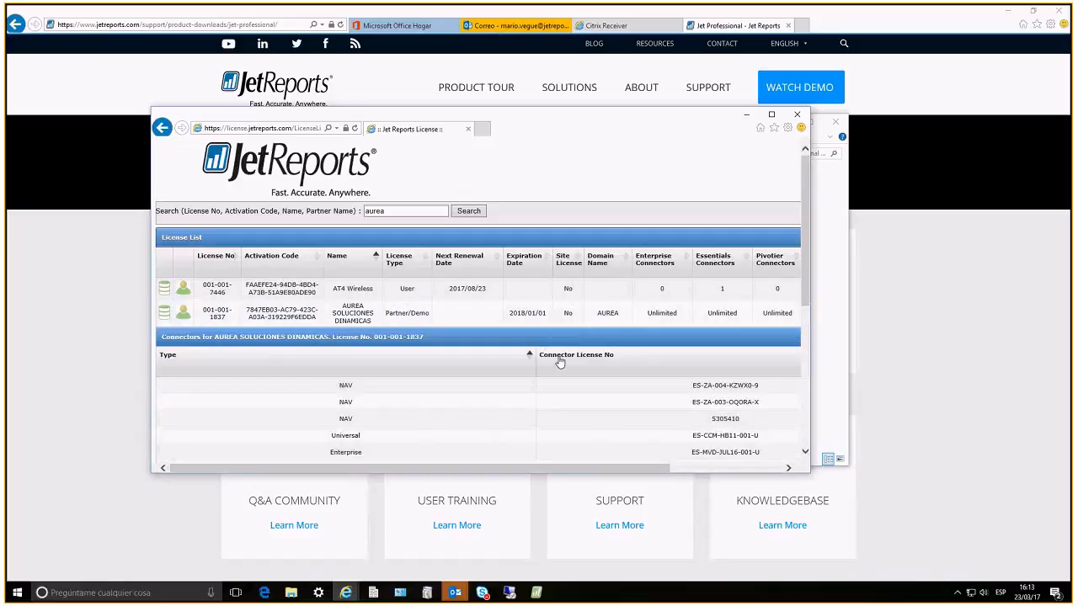
{"action": "scroll", "coordinate": [560, 360], "scroll_direction": "down", "scroll_amount": 3}
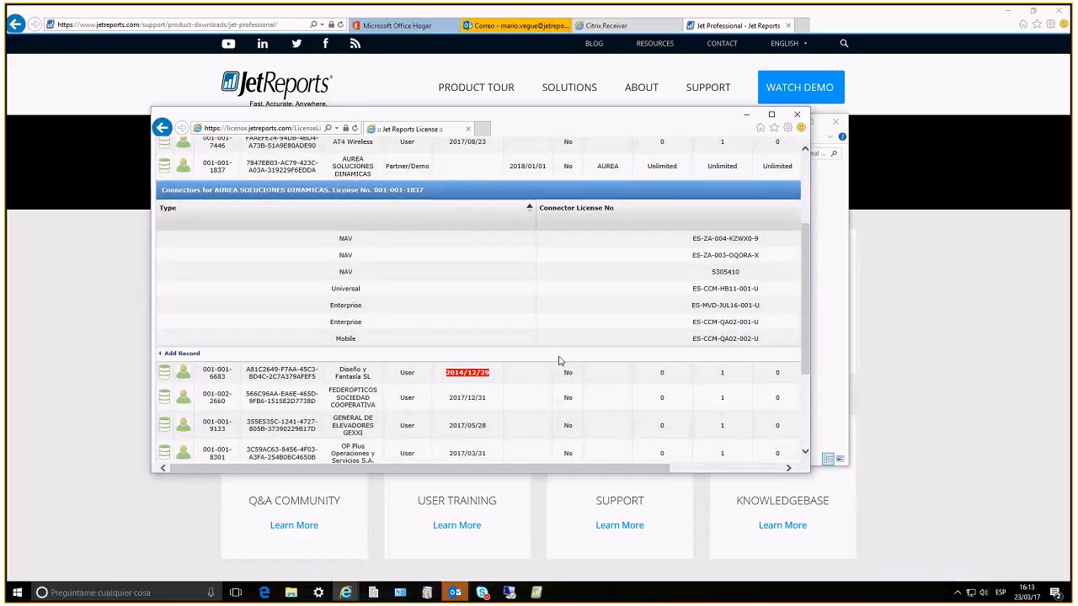
{"action": "scroll", "coordinate": [560, 360], "scroll_direction": "up", "scroll_amount": 3}
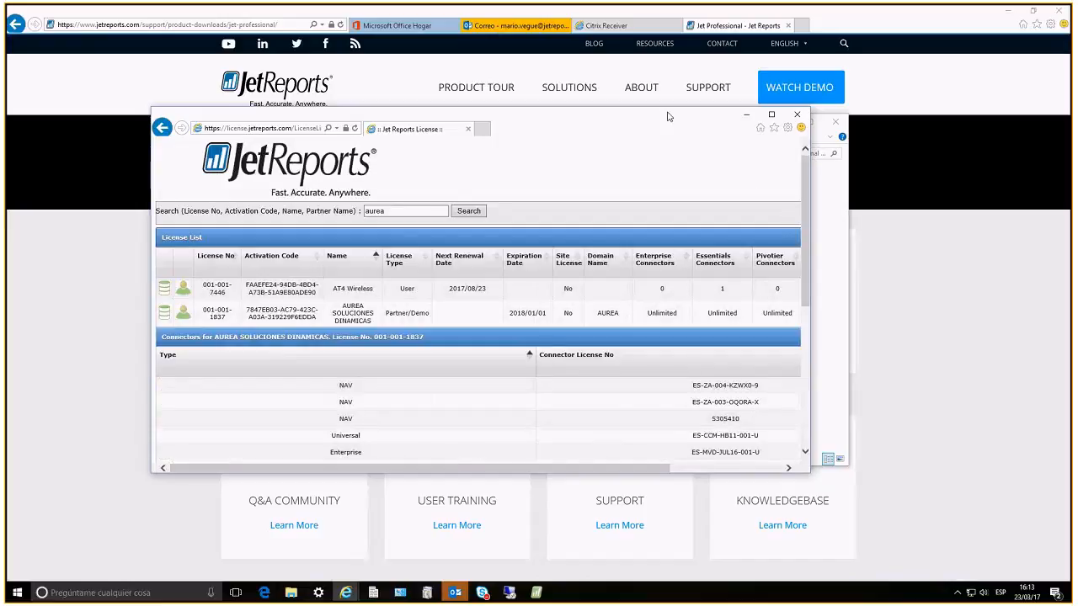
{"action": "left_click_drag", "start_coordinate": [669, 116], "coordinate": [1077, 116]}
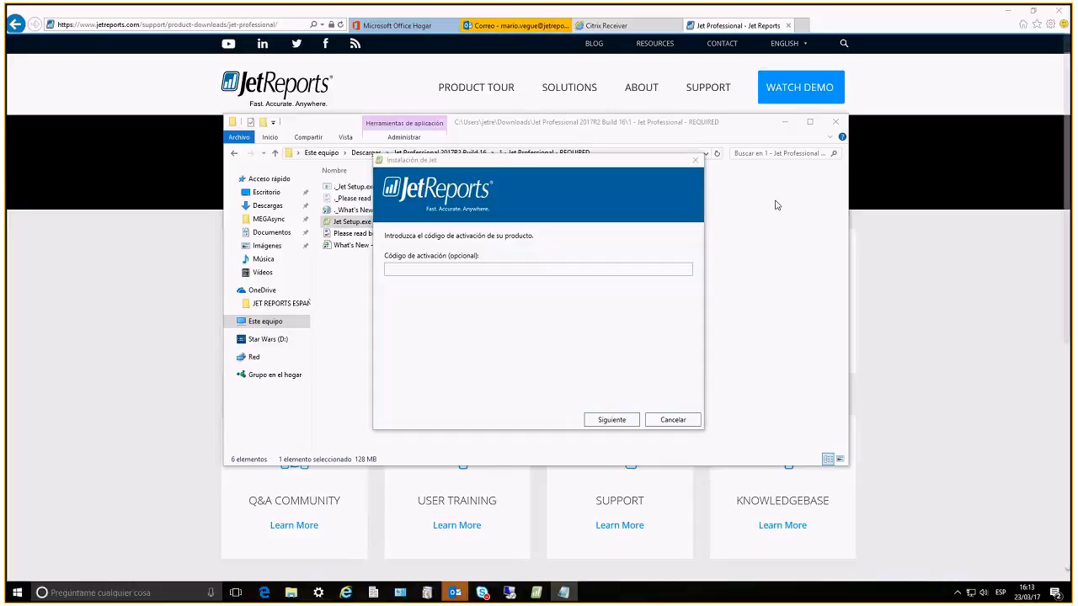
Paste the product activation code into the Jet installer and continue to the installation options
{"action": "left_click", "coordinate": [530, 269]}
{"action": "key", "text": "ctrl+v"}
{"action": "left_click", "coordinate": [612, 419]}
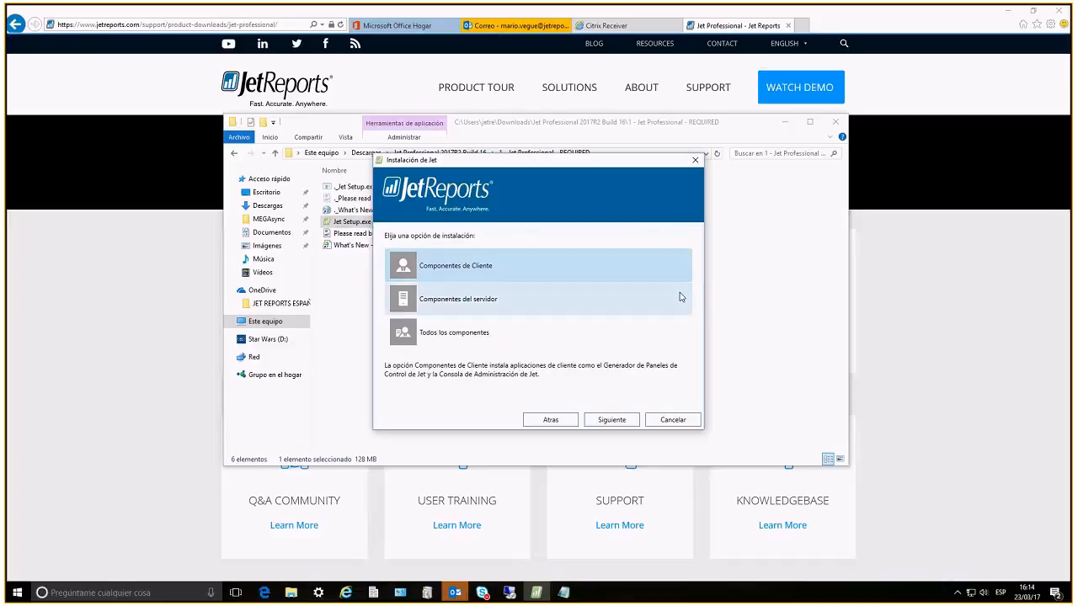
Review the elements offered under Componentes de Cliente and return to the installation options
{"action": "left_click", "coordinate": [604, 421]}
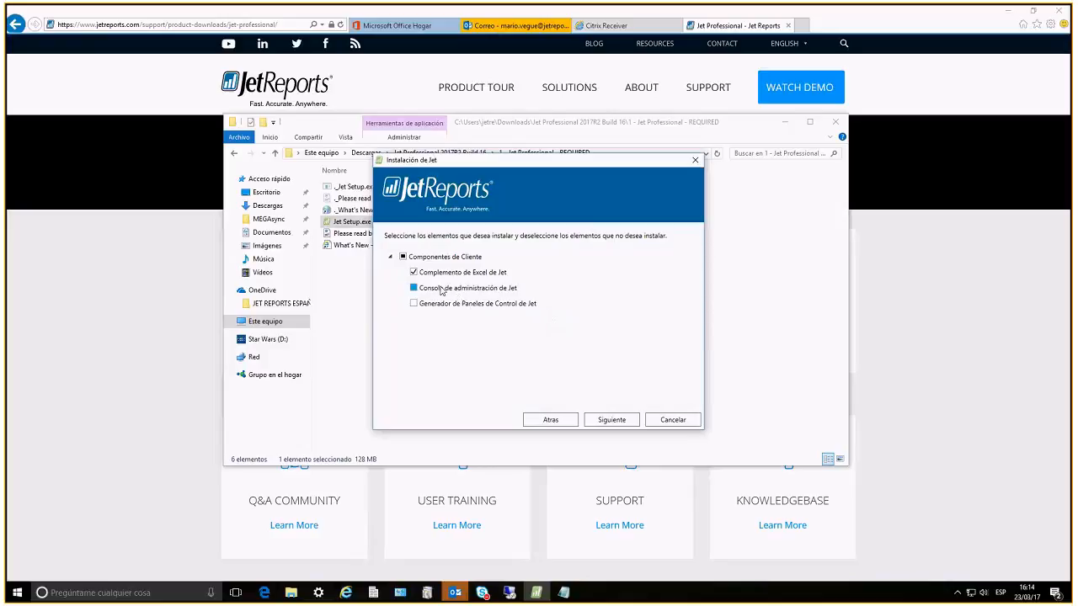
{"action": "left_click", "coordinate": [390, 256]}
{"action": "left_click", "coordinate": [550, 419]}
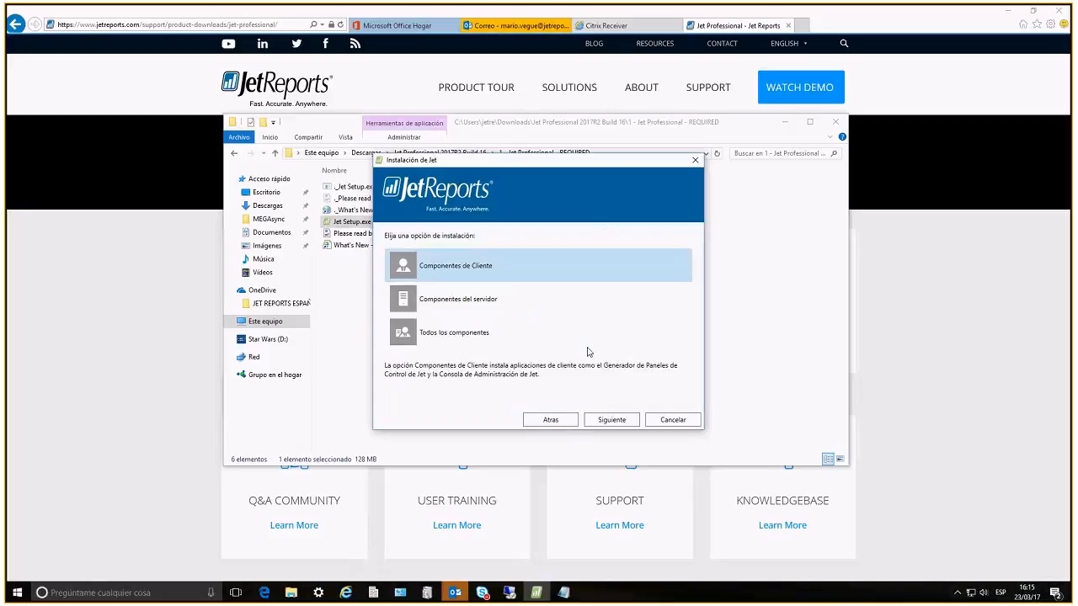
Review the elements offered under Componentes del servidor and return to the installation options
{"action": "left_click", "coordinate": [483, 303]}
{"action": "left_click", "coordinate": [604, 417]}
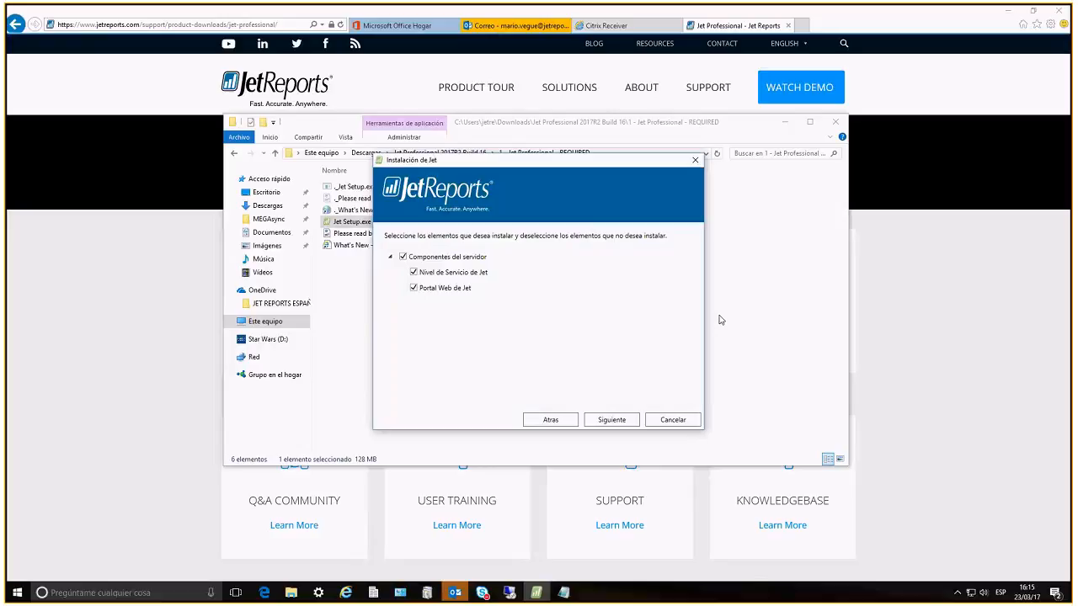
{"action": "left_click", "coordinate": [556, 420]}
Choose Componentes de Cliente with only Complemento de Excel de Jet selected, and continue to the service tier settings
{"action": "left_click", "coordinate": [459, 266]}
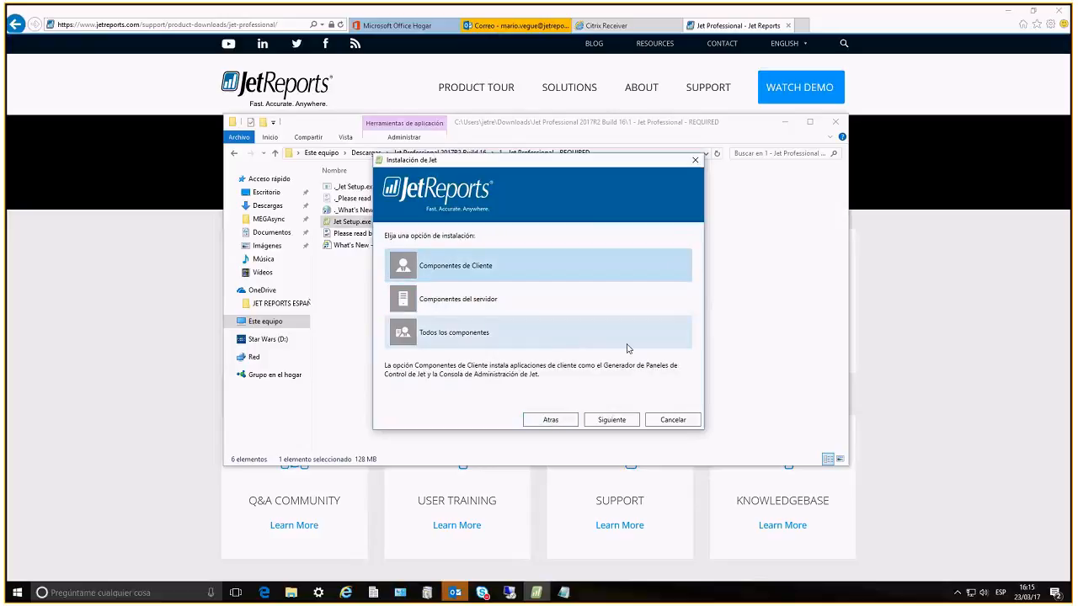
{"action": "left_click", "coordinate": [612, 419]}
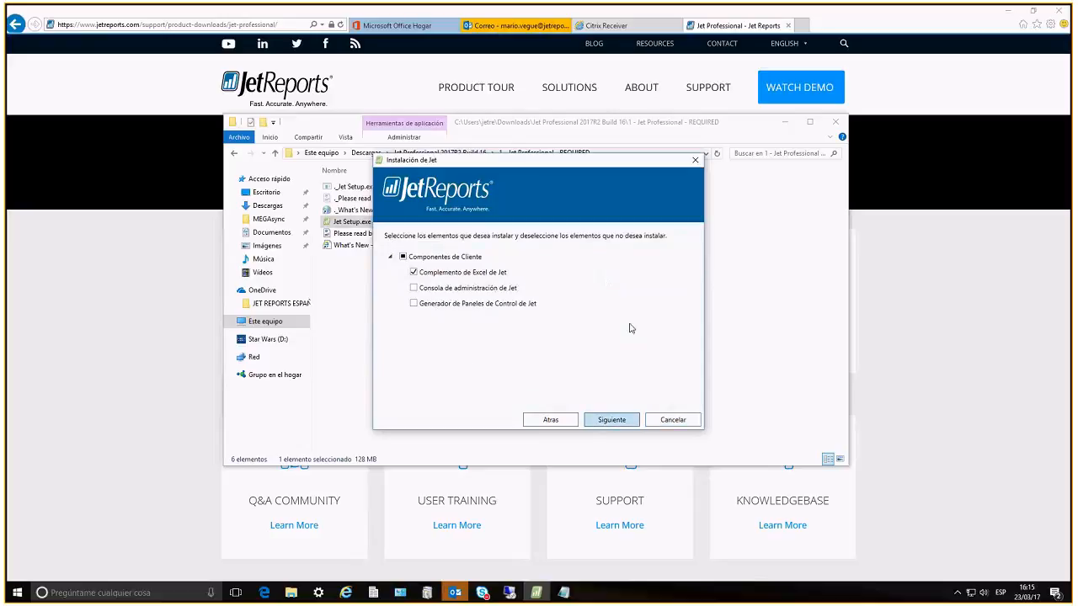
{"action": "key", "text": "Return"}
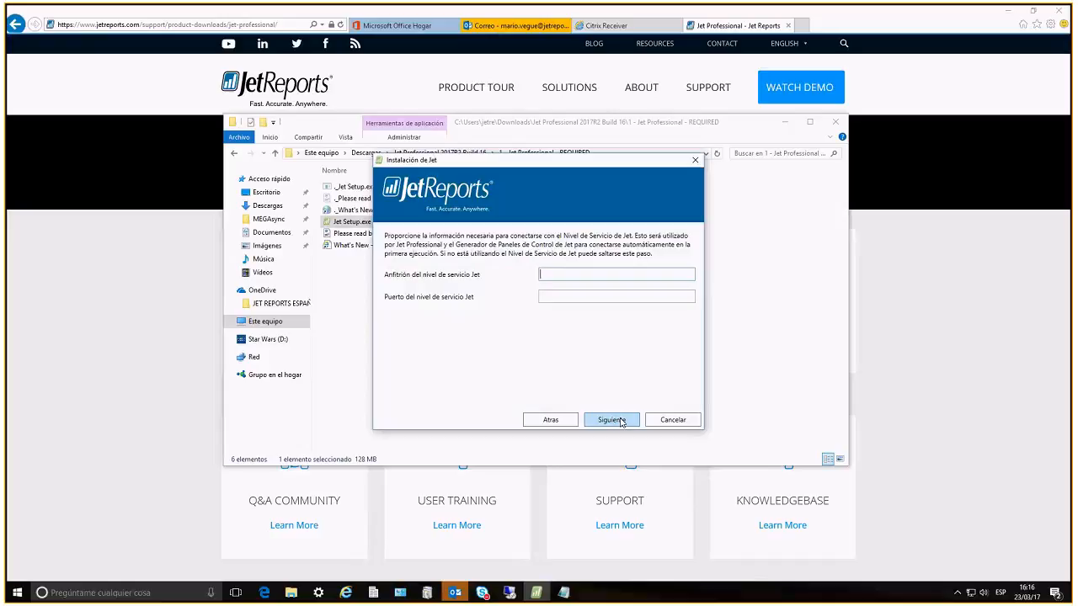
Leave the Jet service tier host and port blank and continue to the final installation page
{"action": "left_click", "coordinate": [578, 299]}
{"action": "left_click", "coordinate": [578, 273]}
{"action": "left_click", "coordinate": [578, 299]}
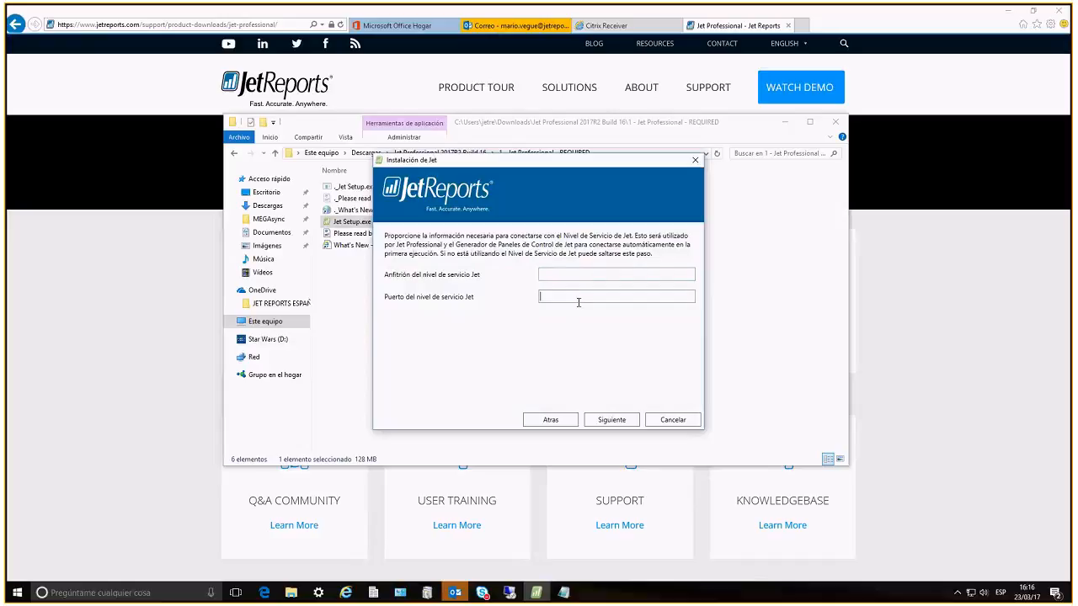
{"action": "left_click", "coordinate": [579, 278]}
{"action": "left_click", "coordinate": [612, 420]}
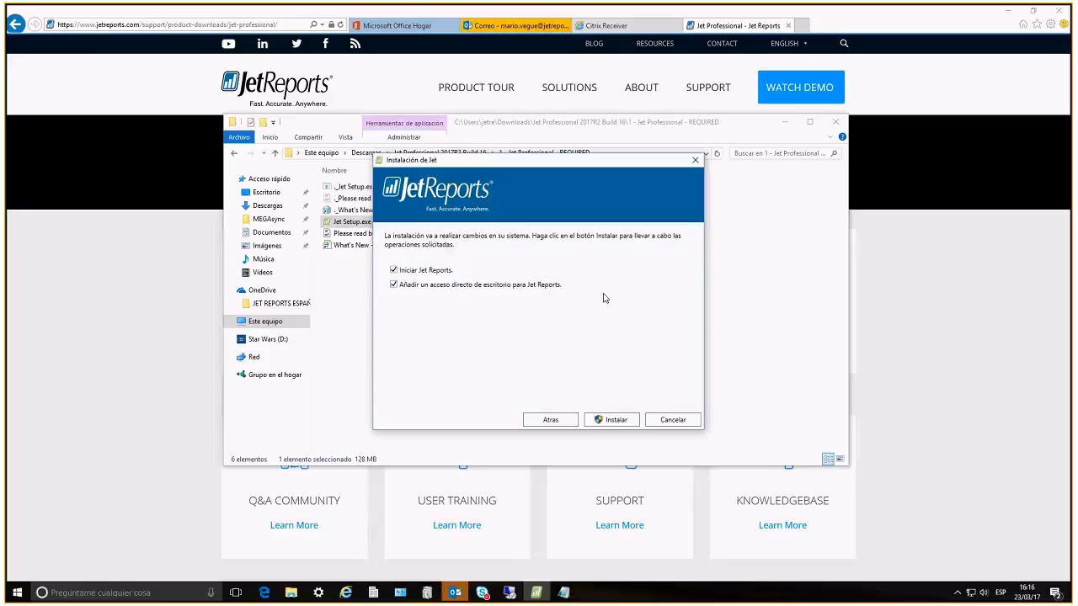
Install Jet with the launch and desktop shortcut options enabled, and decline participation in the user experience improvement program
{"action": "left_click", "coordinate": [600, 419]}
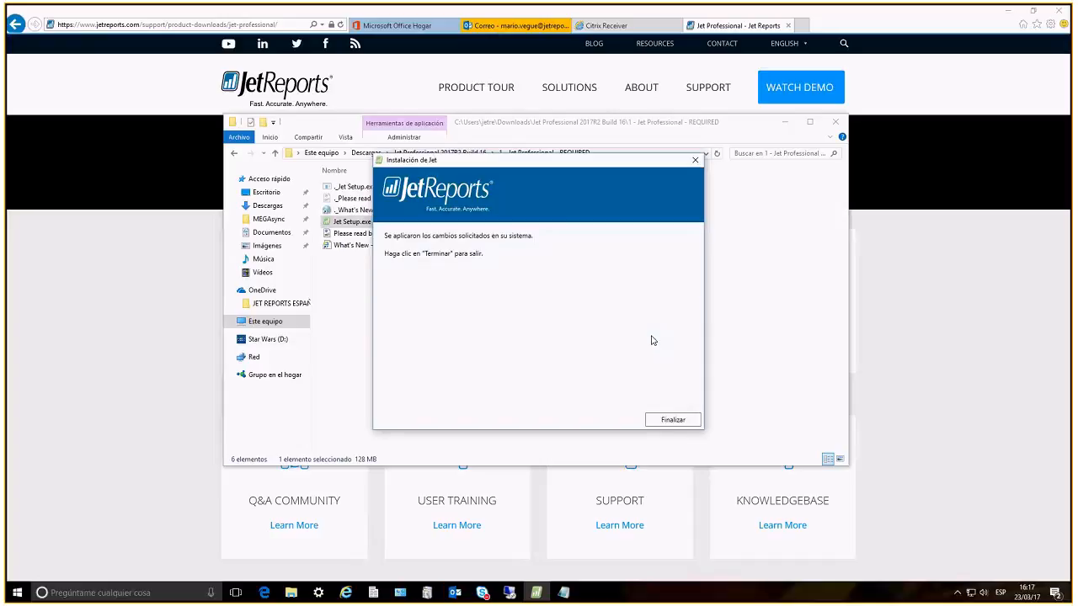
{"action": "left_click", "coordinate": [683, 421]}
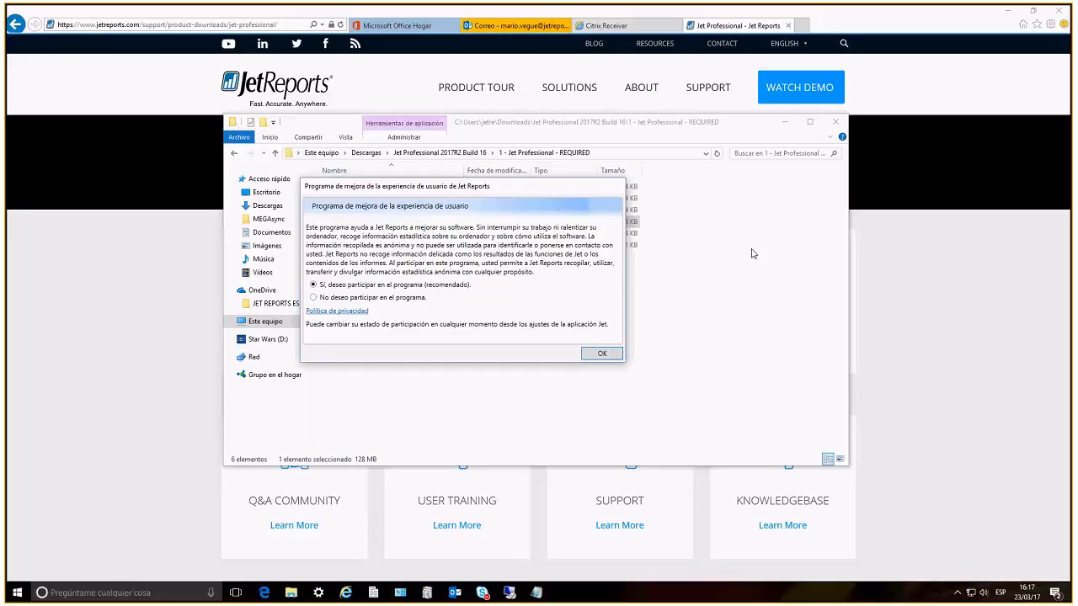
{"action": "left_click", "coordinate": [321, 295]}
{"action": "left_click", "coordinate": [597, 353]}
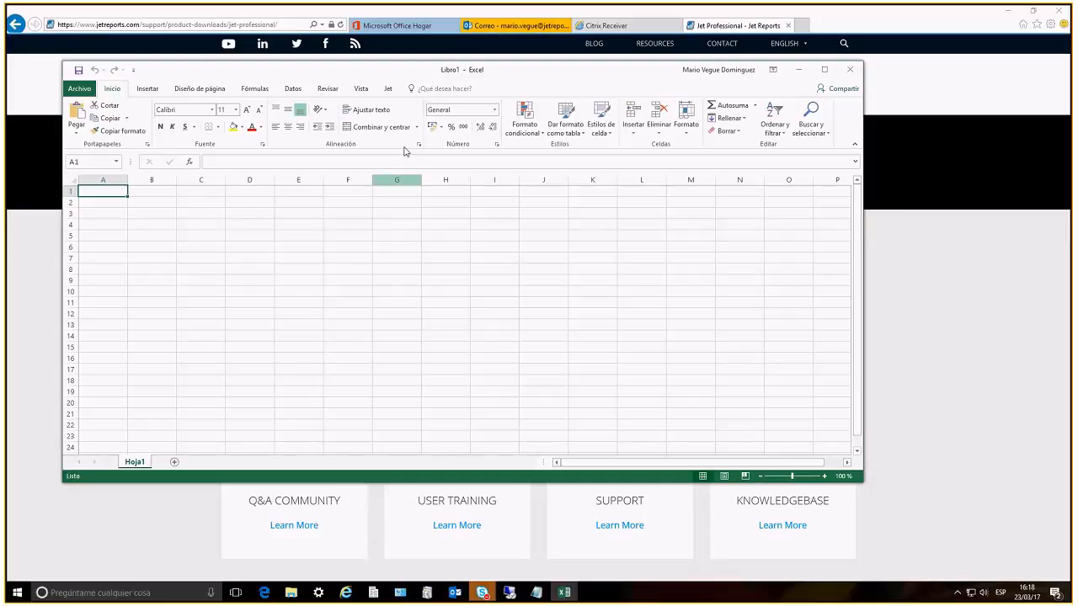
Display the Jet add-in commands in the blank Excel workbook and close Excel
{"action": "left_click", "coordinate": [388, 89]}
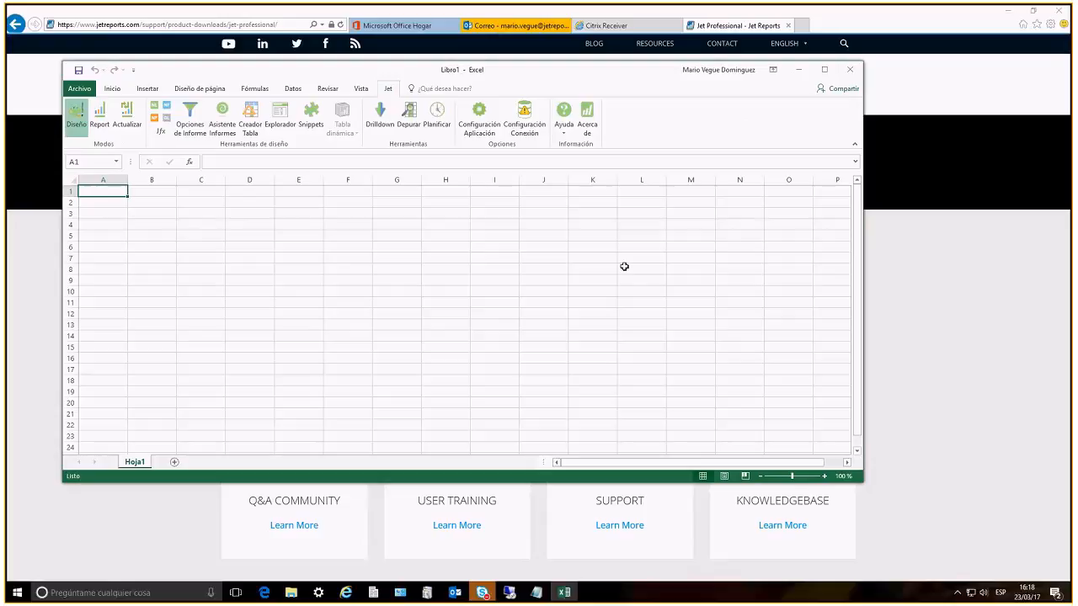
{"action": "left_click", "coordinate": [851, 72]}
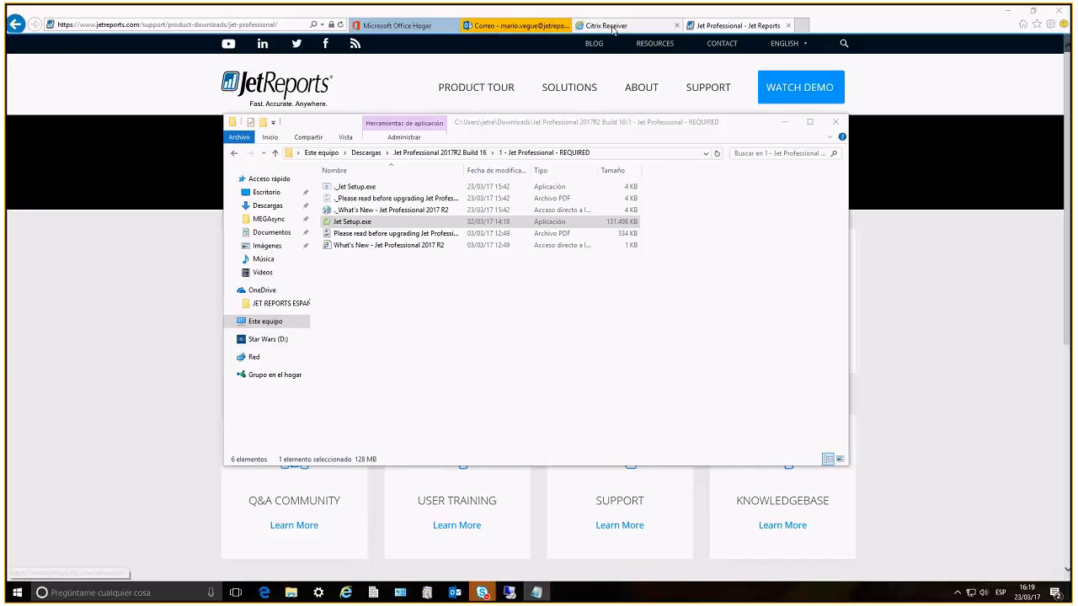
Switch to Citrix Receiver and launch the published Excel 2016 application
{"action": "left_click", "coordinate": [614, 30]}
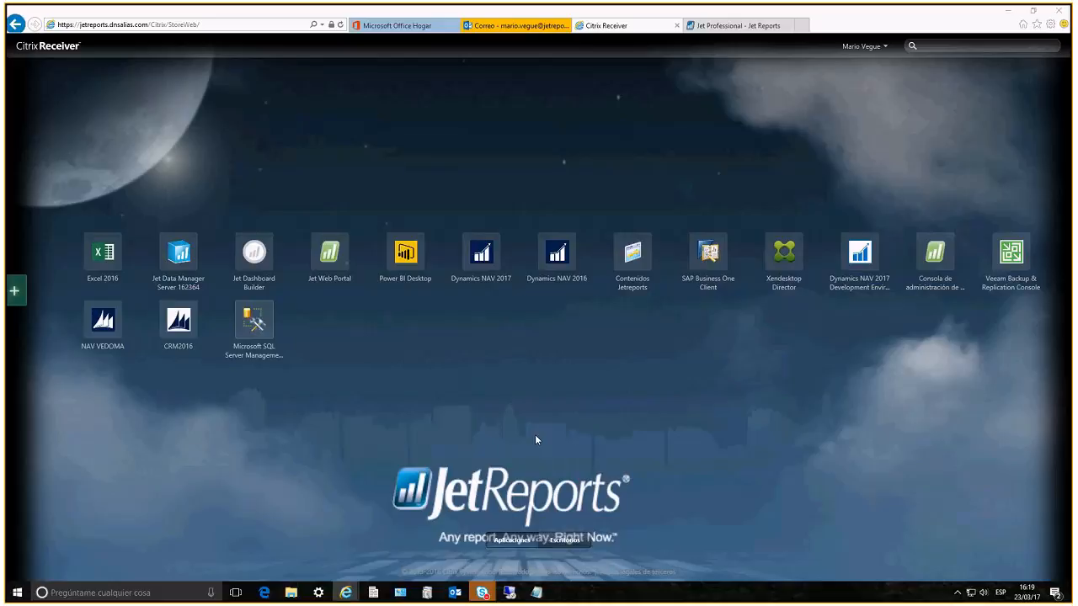
{"action": "left_click", "coordinate": [100, 274]}
{"action": "double_click", "coordinate": [947, 11]}
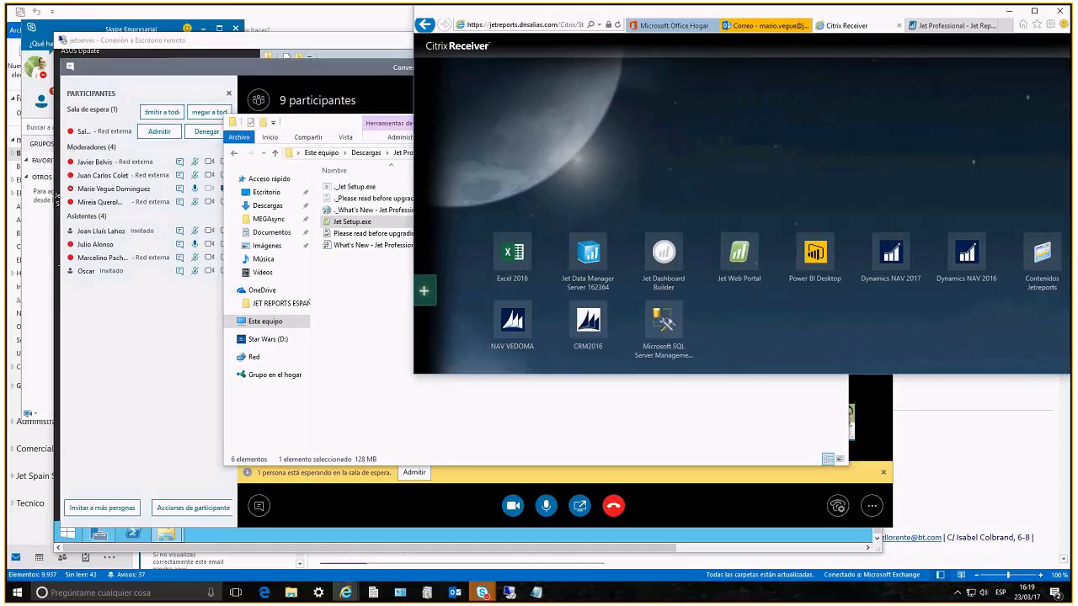
{"action": "left_click_drag", "start_coordinate": [948, 12], "coordinate": [944, 69]}
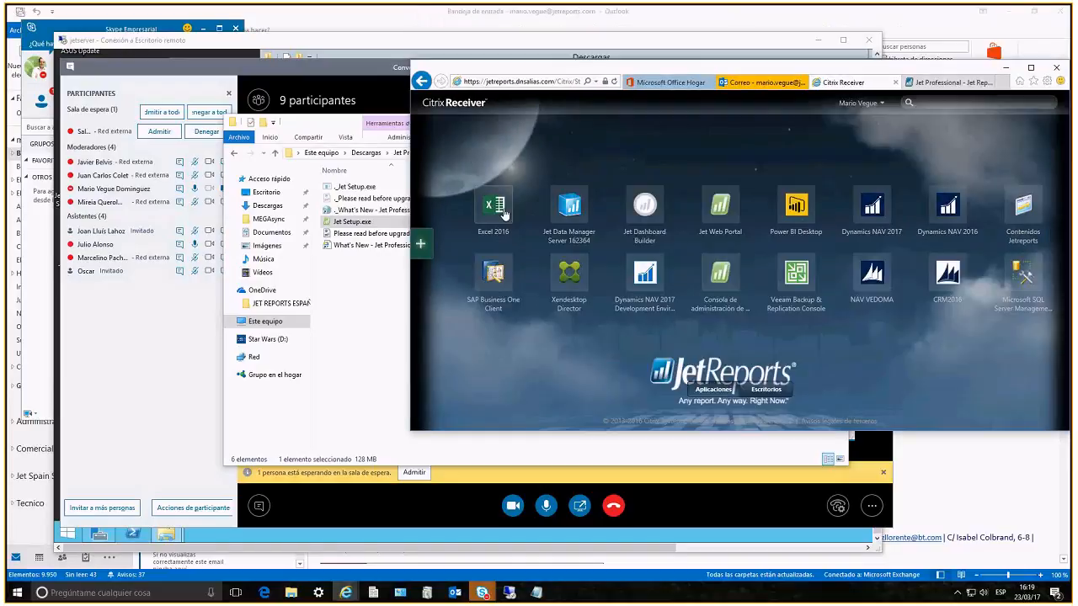
{"action": "left_click", "coordinate": [504, 214]}
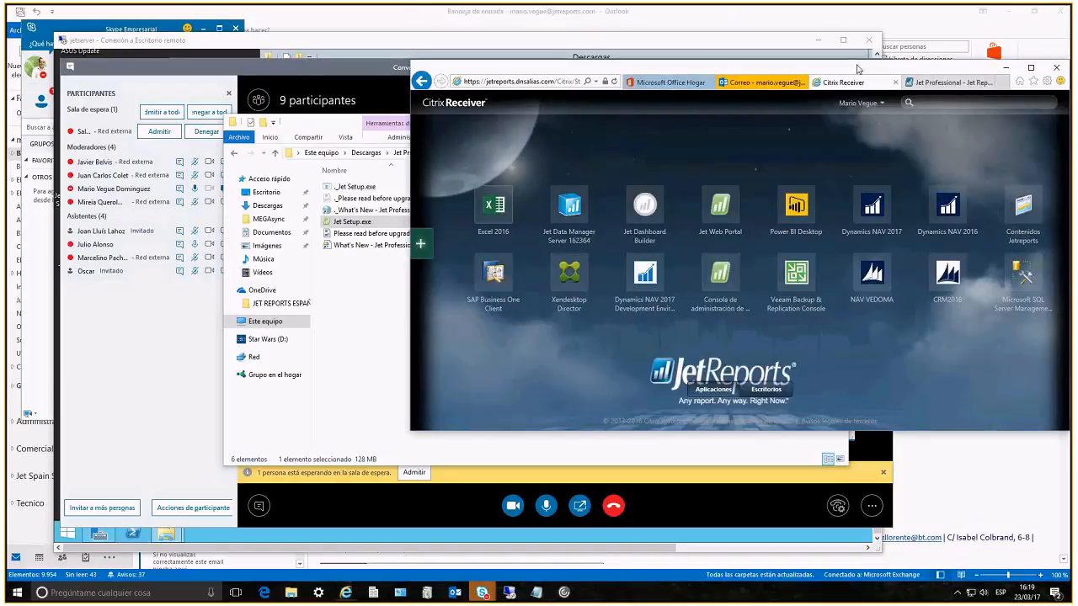
{"action": "double_click", "coordinate": [858, 68]}
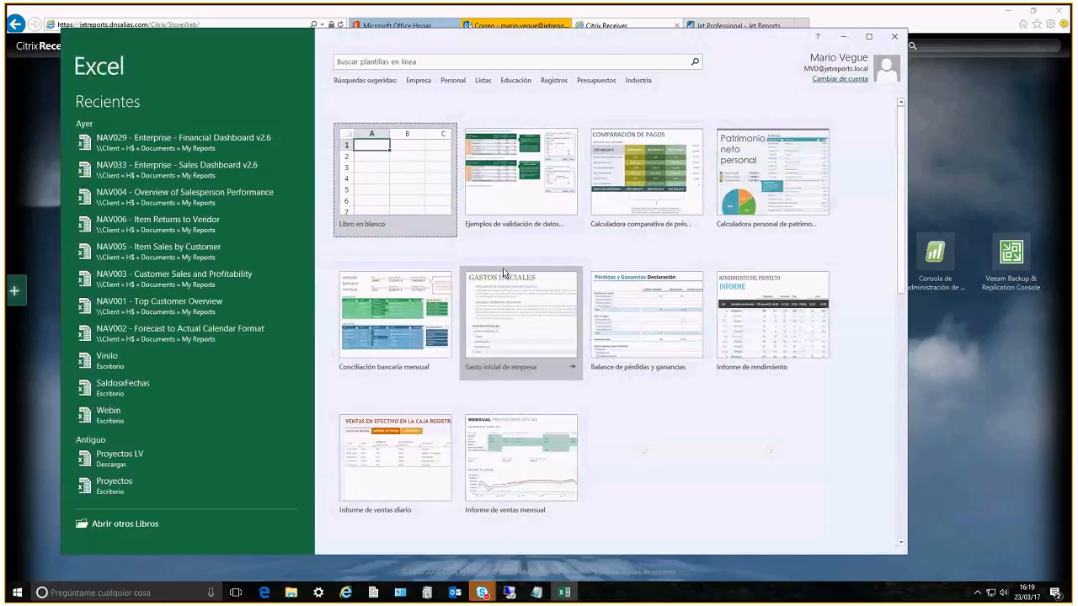
Create a blank workbook in the Citrix-hosted Excel and select cell I15
{"action": "key", "text": "Return"}
{"action": "left_click", "coordinate": [453, 333]}
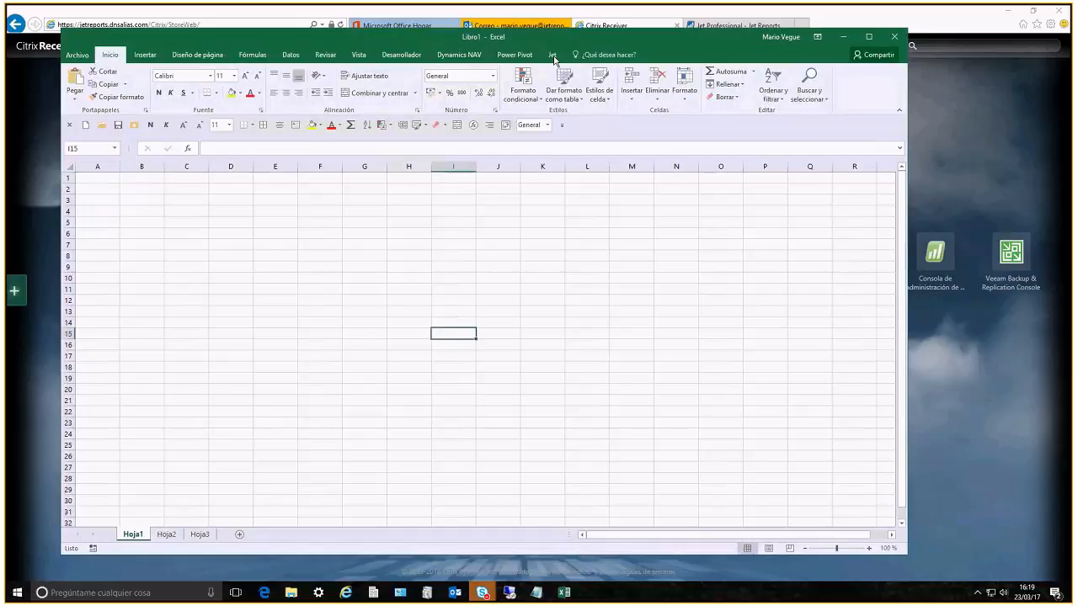
Show the Jet commands in the Citrix-hosted workbook and choose NAV 2016 SQL as the data connection
{"action": "left_click", "coordinate": [552, 54]}
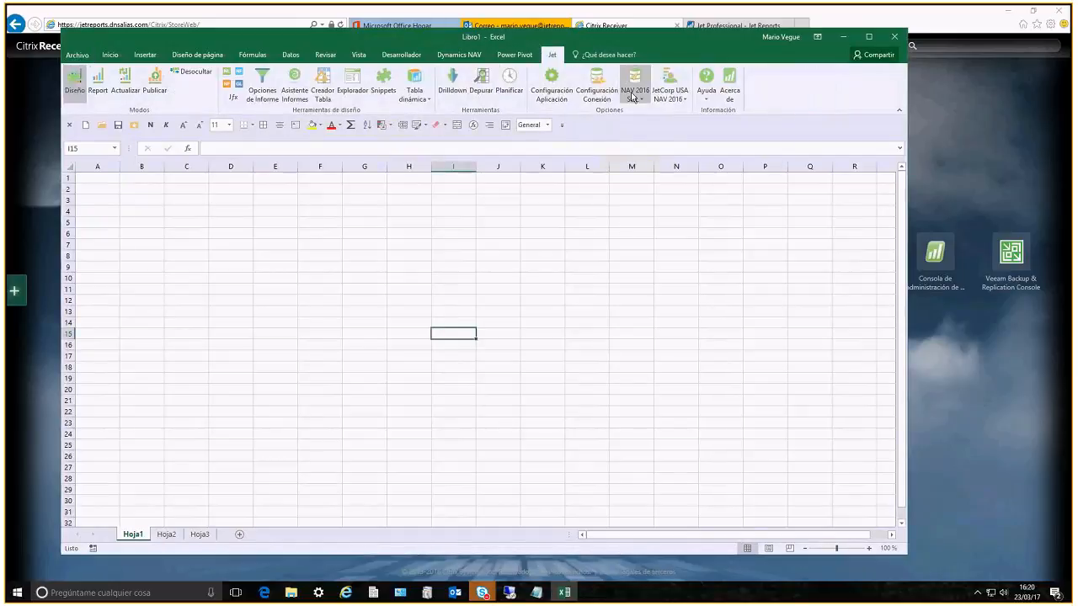
{"action": "left_click", "coordinate": [632, 96]}
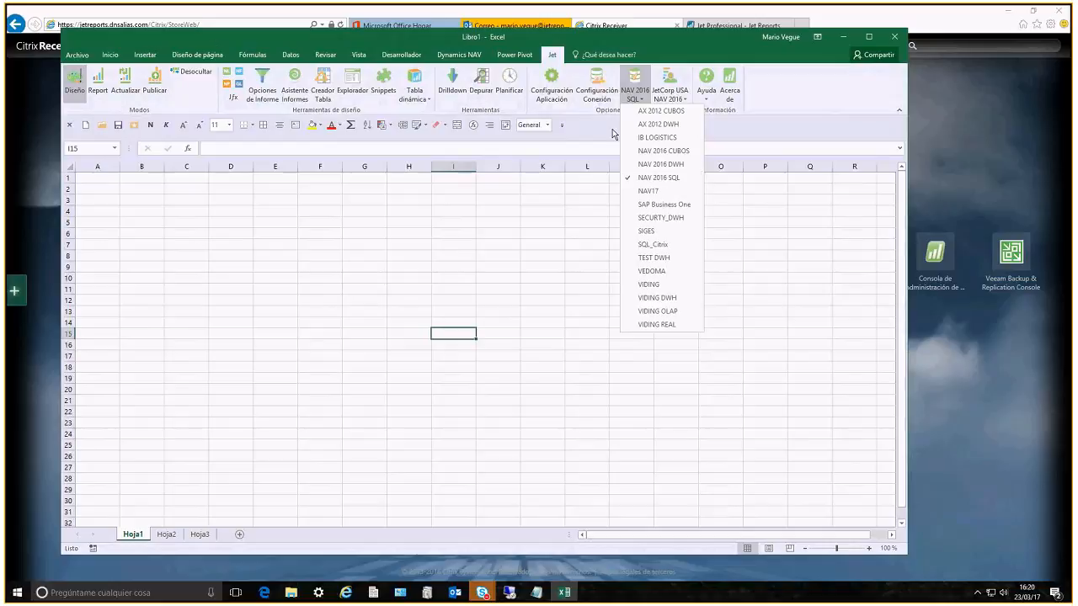
{"action": "left_click", "coordinate": [660, 180]}
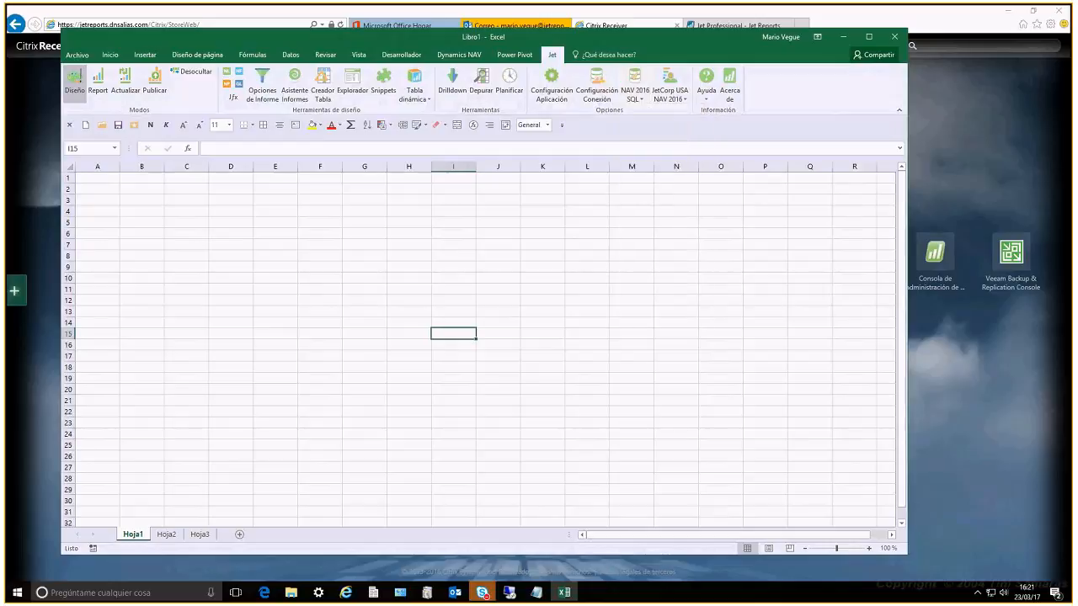
{"action": "left_click", "coordinate": [634, 93]}
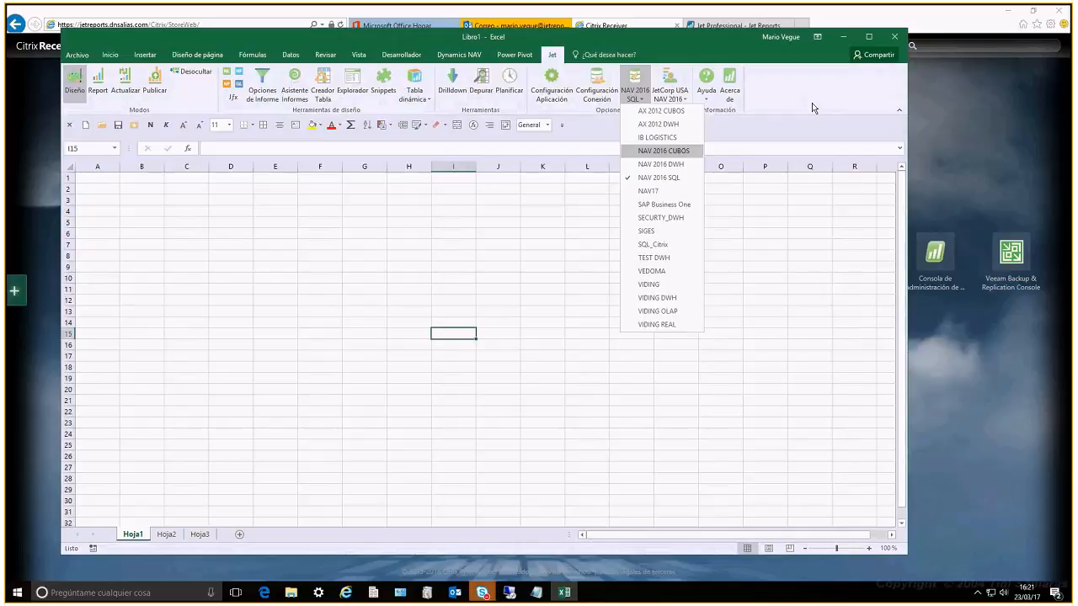
Launch the published Jet administration console from Citrix Receiver and return to the hosted Excel window
{"action": "left_click", "coordinate": [936, 255]}
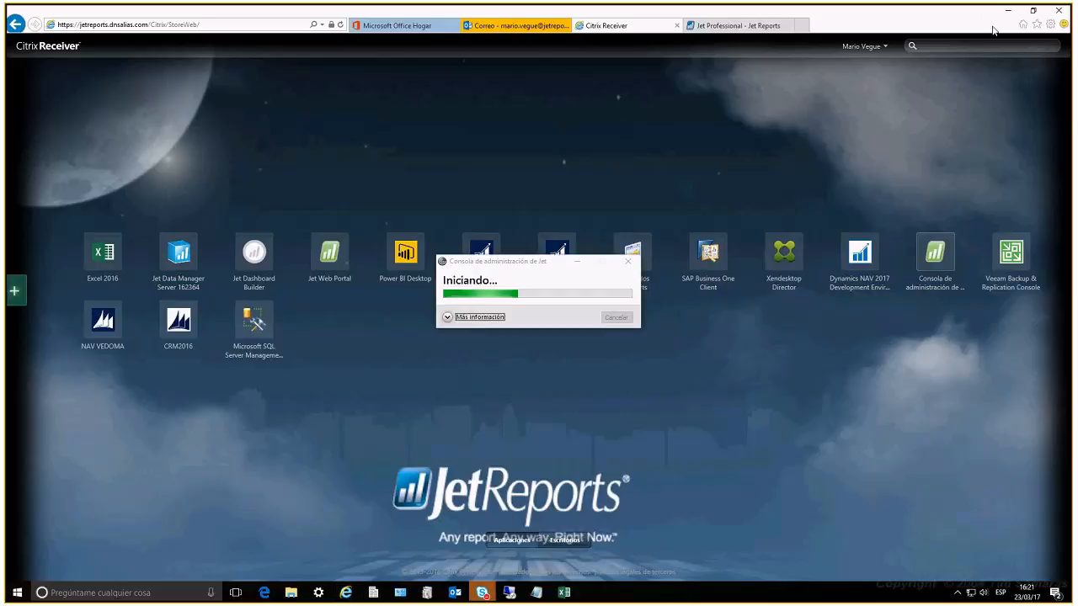
{"action": "double_click", "coordinate": [994, 30]}
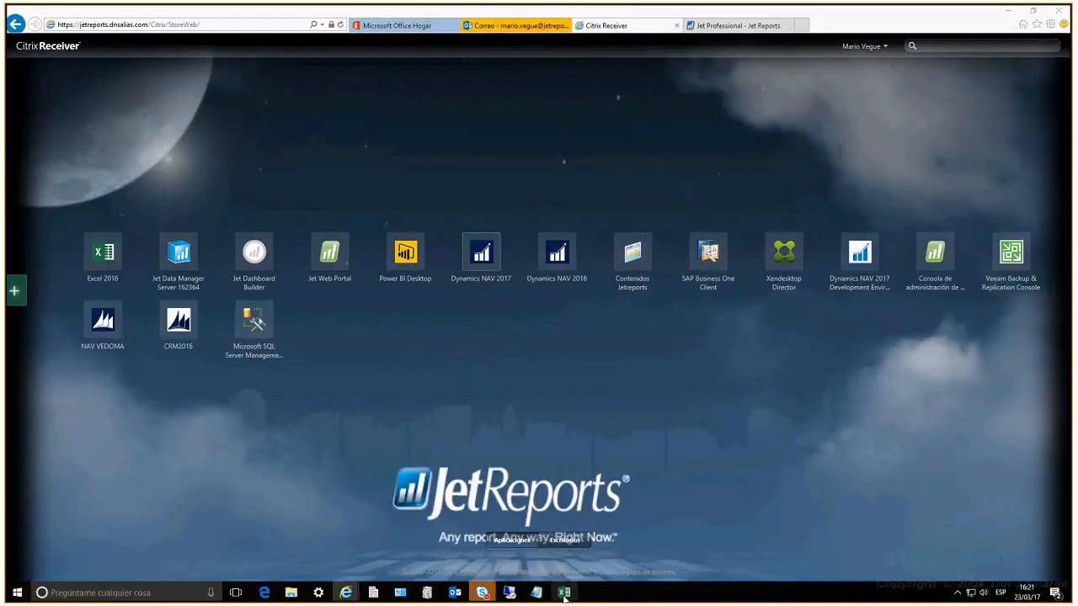
{"action": "left_click", "coordinate": [564, 593]}
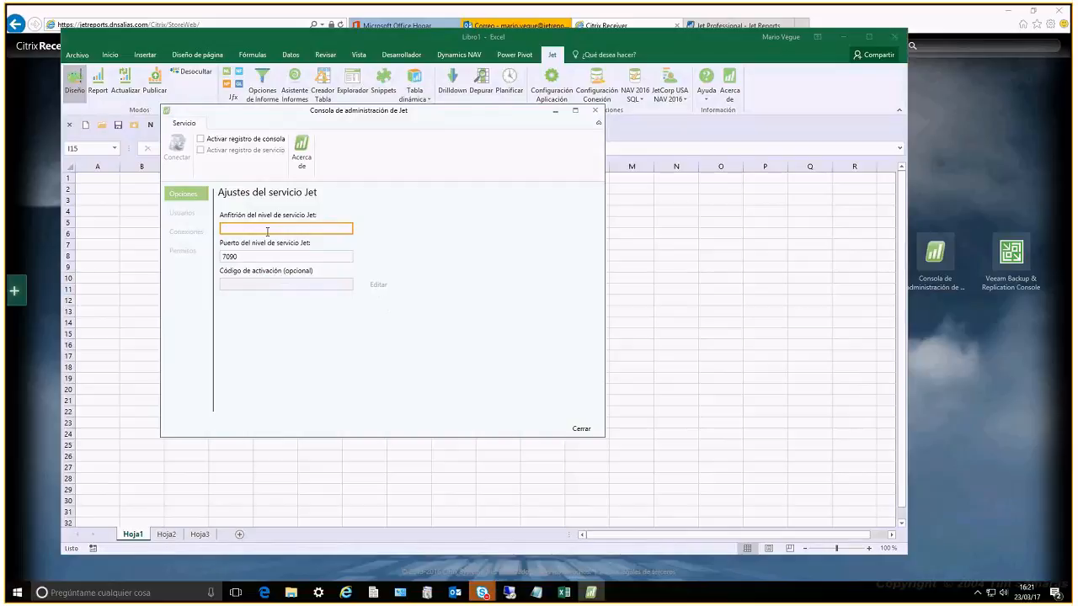
Connect the Jet administration console to the service tier on host xenapp and acknowledge the connection message
{"action": "left_click", "coordinate": [267, 231]}
{"action": "type", "text": "xen"}
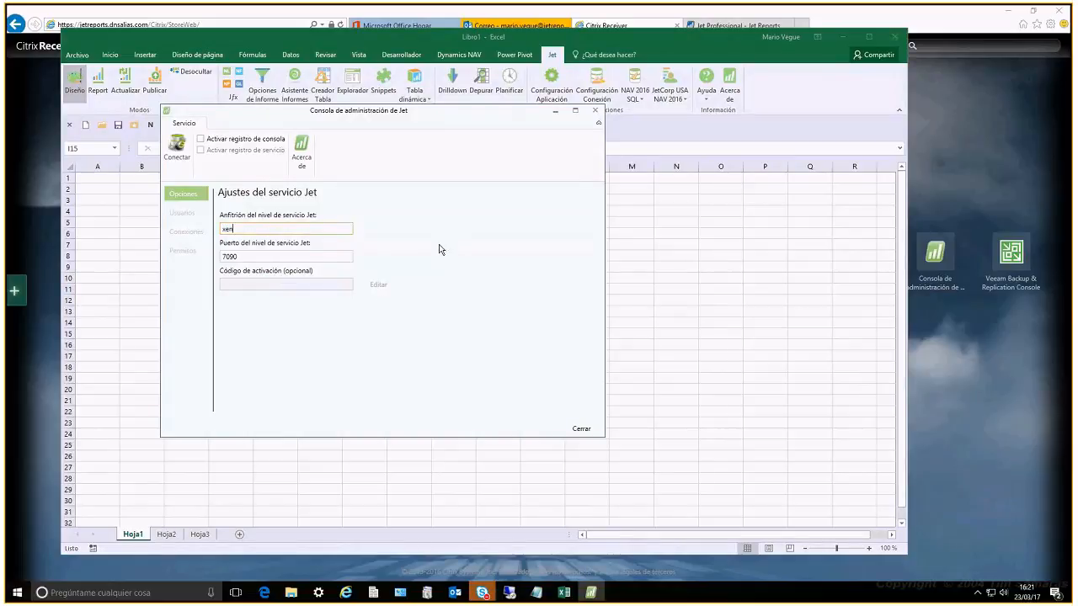
{"action": "type", "text": "app"}
{"action": "left_click", "coordinate": [178, 149]}
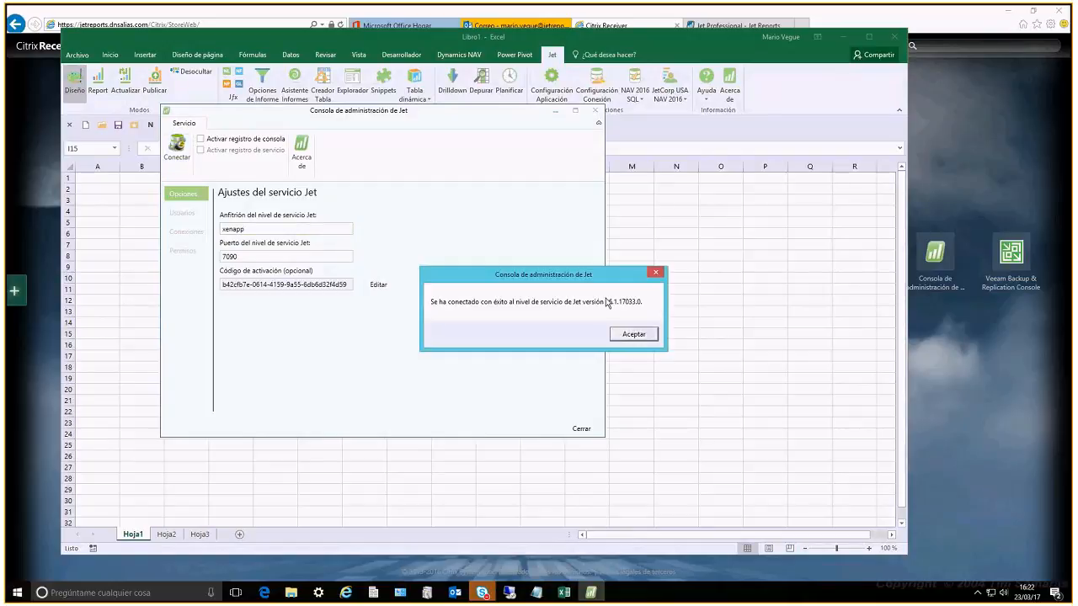
{"action": "left_click", "coordinate": [625, 336]}
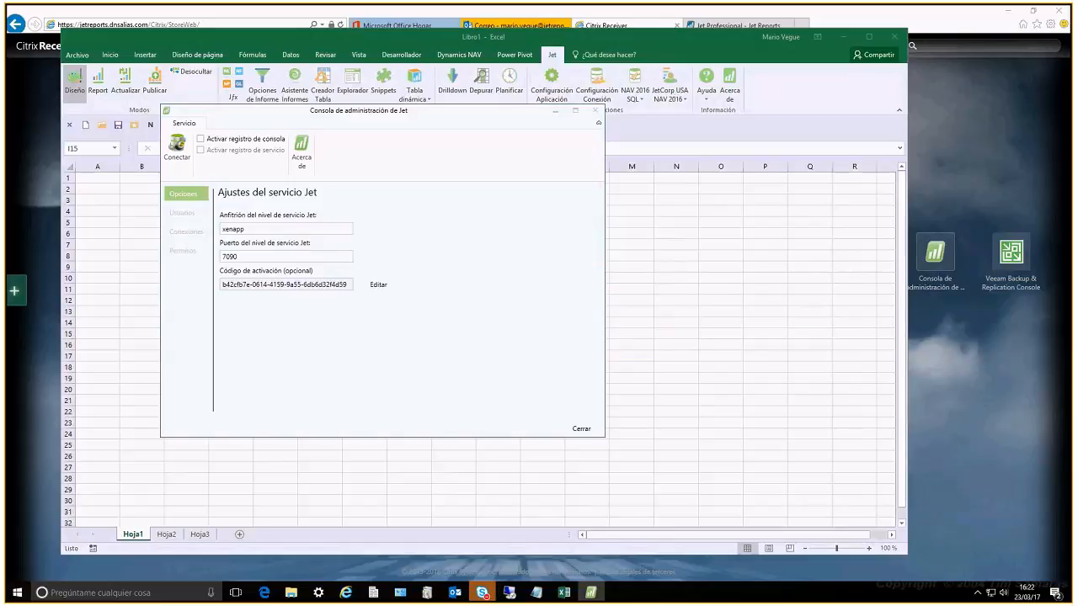
Review the console's users, shared data source connections and user permissions, and close the console
{"action": "left_click", "coordinate": [197, 215]}
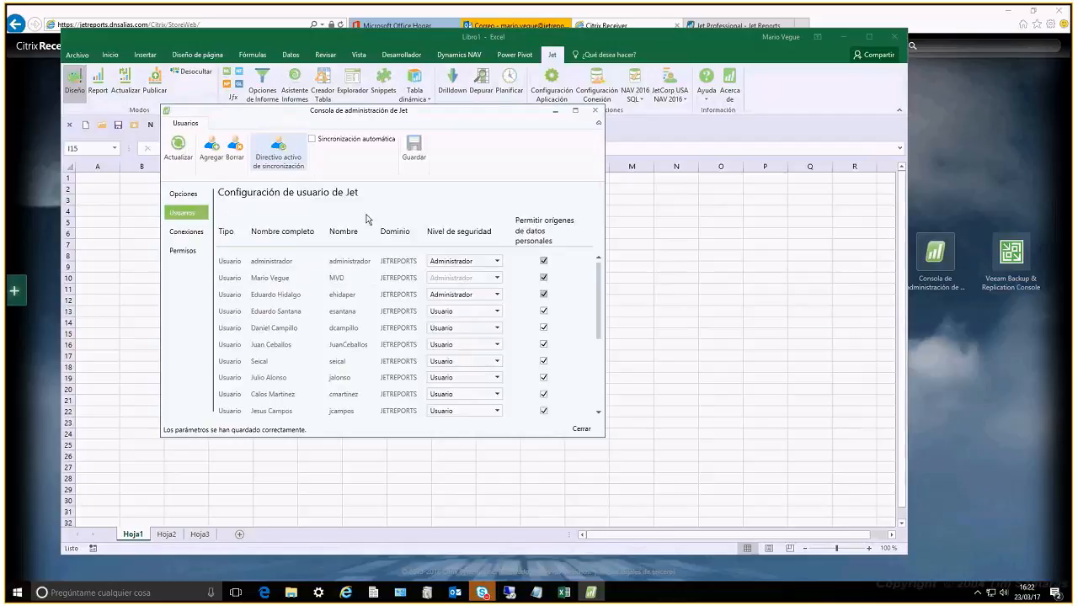
{"action": "left_click", "coordinate": [175, 232]}
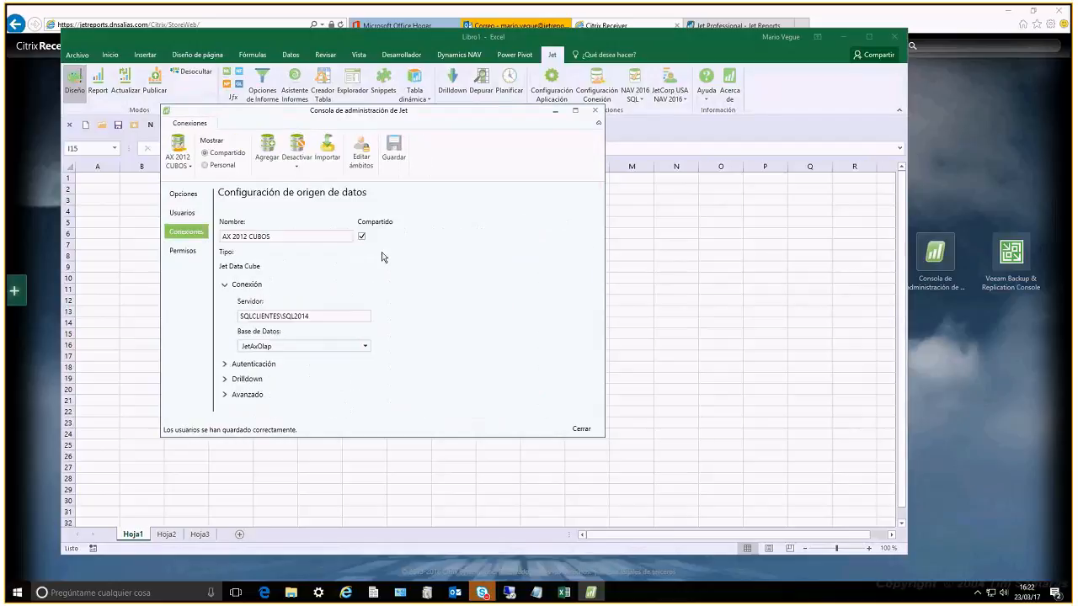
{"action": "left_click", "coordinate": [177, 158]}
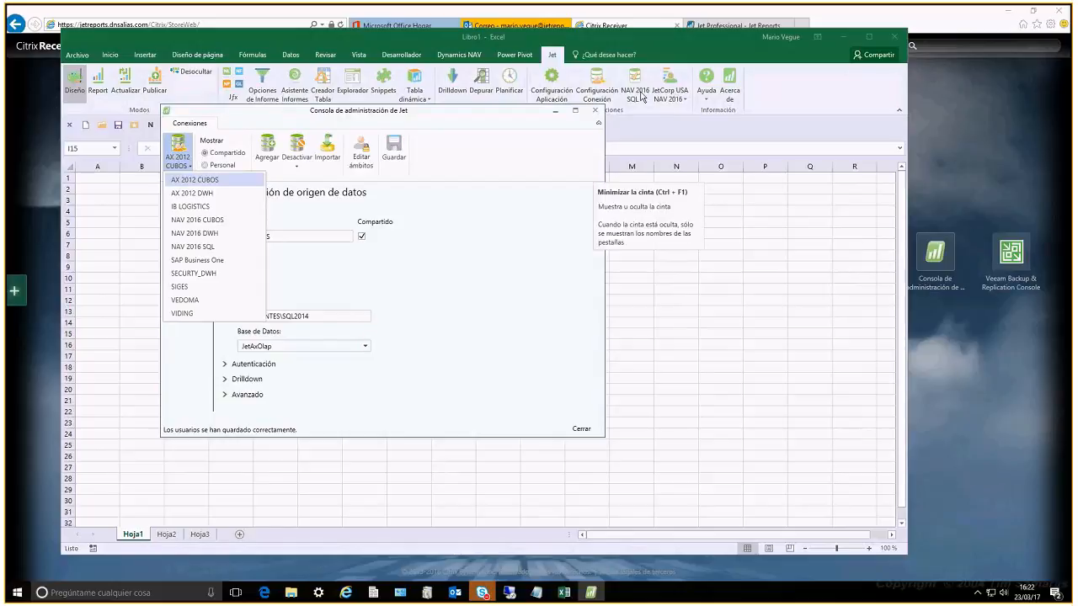
{"action": "left_click", "coordinate": [256, 180]}
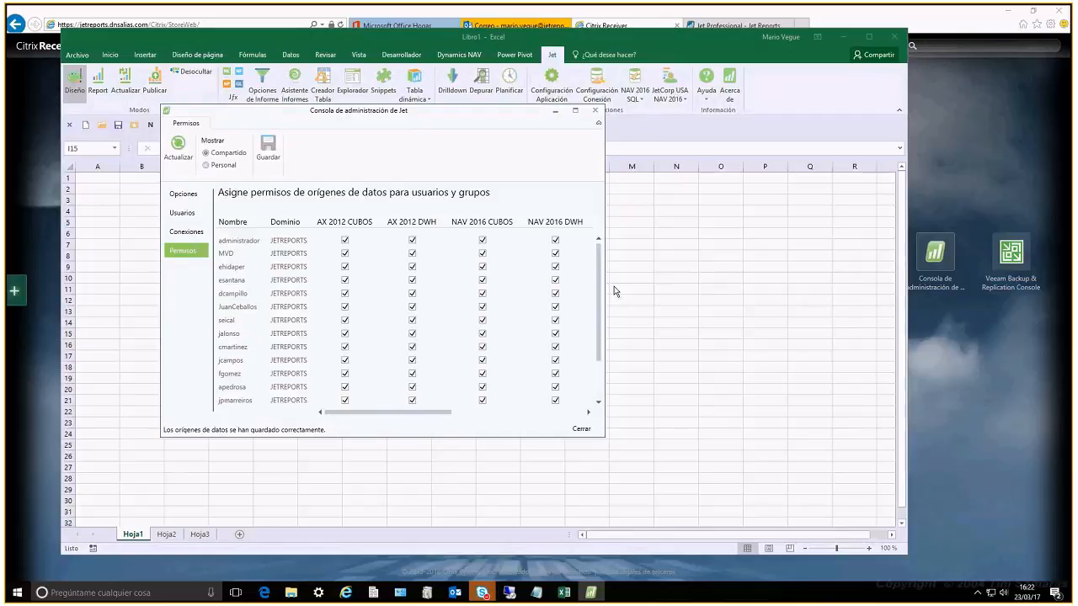
{"action": "left_click", "coordinate": [582, 430]}
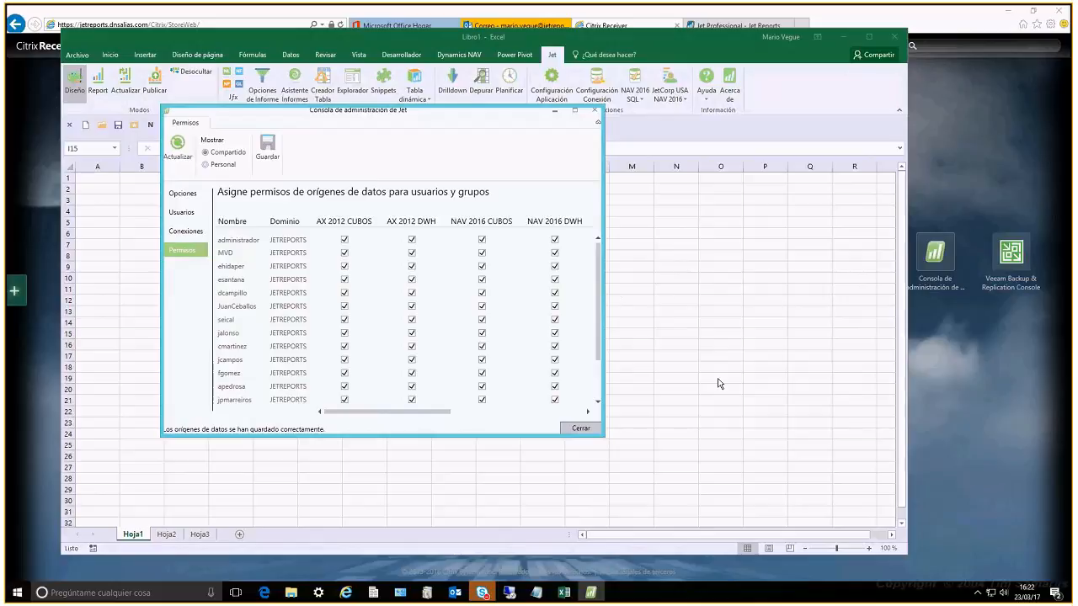
{"action": "key", "text": "alt+F4"}
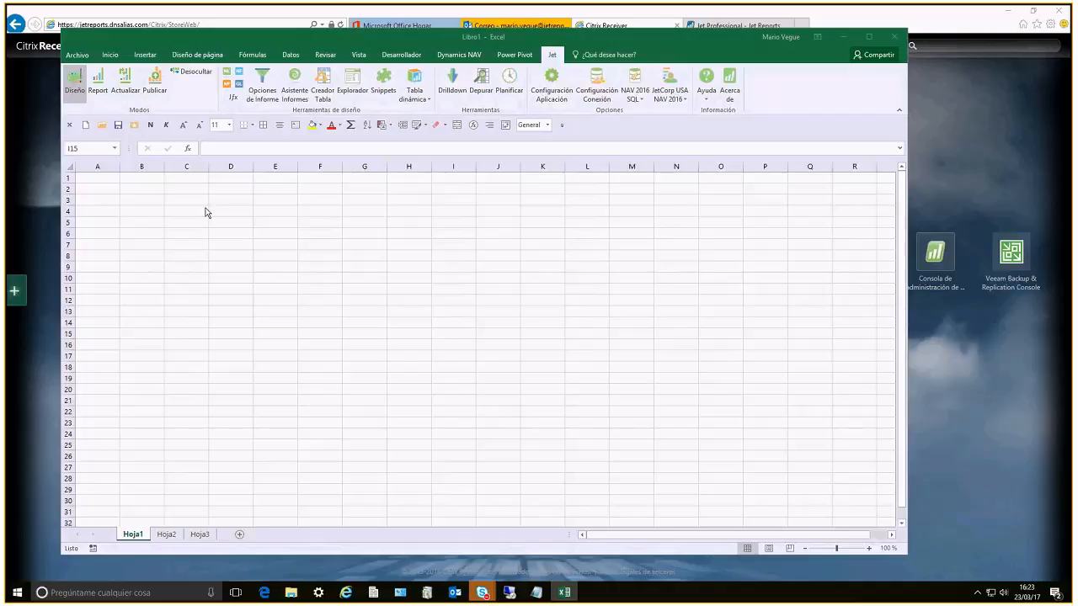
Try to open the recent reports NAV033 - Enterprise - Sales Dashboard v2.6 and NAV002 - Forecast to Actual Calendar Format
{"action": "left_click_drag", "start_coordinate": [211, 215], "coordinate": [787, 491]}
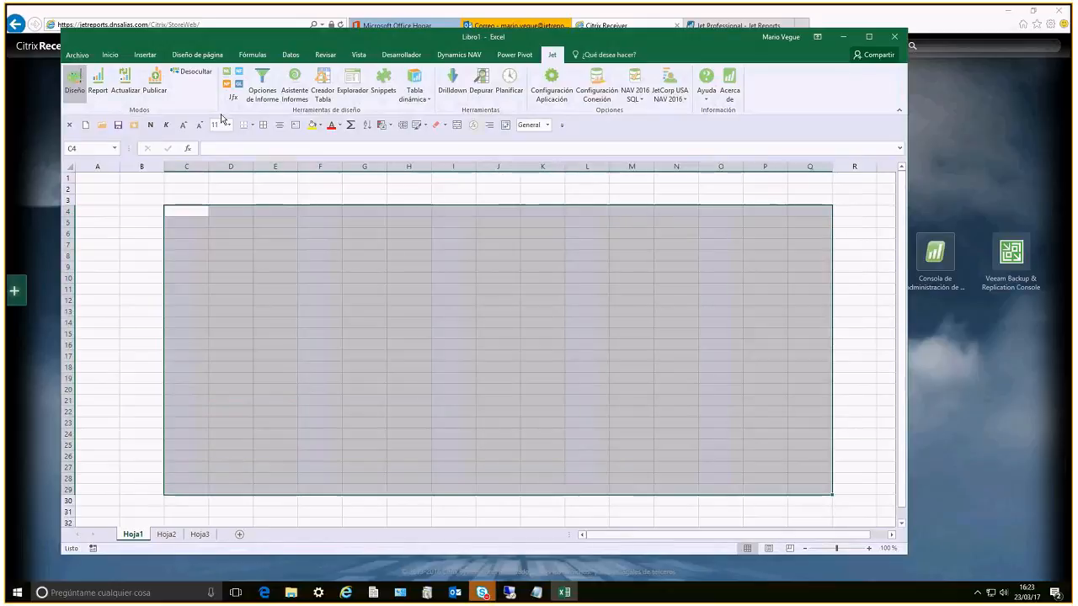
{"action": "left_click", "coordinate": [82, 55]}
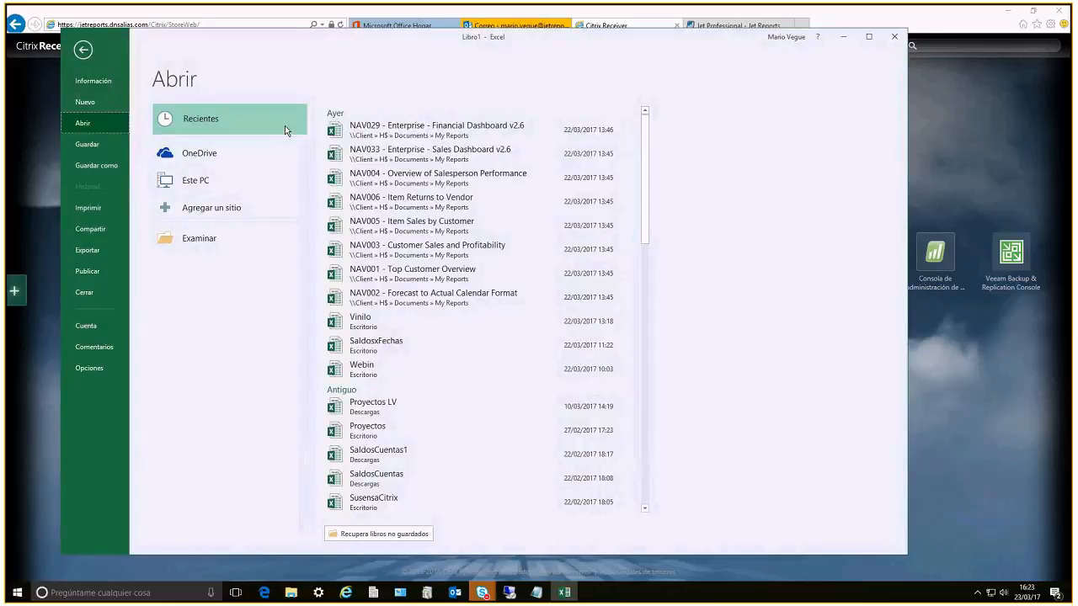
{"action": "left_click", "coordinate": [391, 152]}
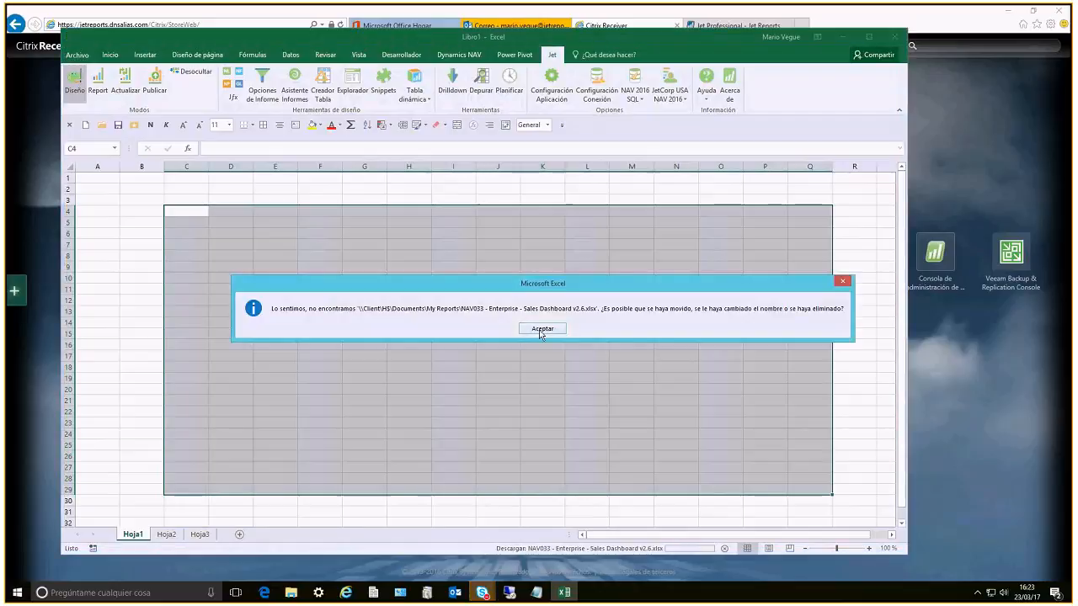
{"action": "left_click", "coordinate": [541, 332]}
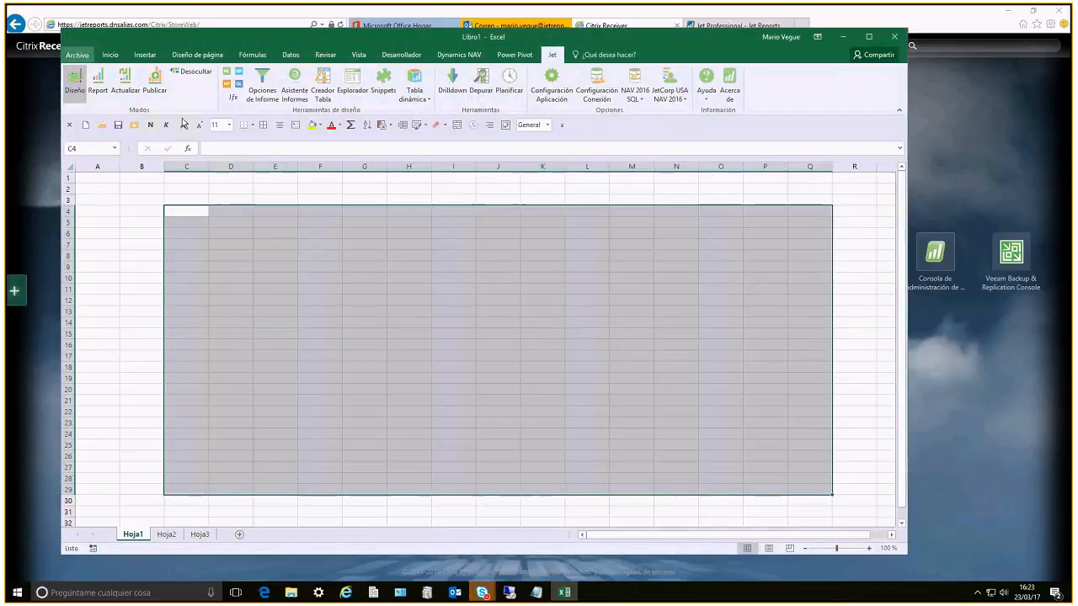
{"action": "key", "text": "ctrl+o"}
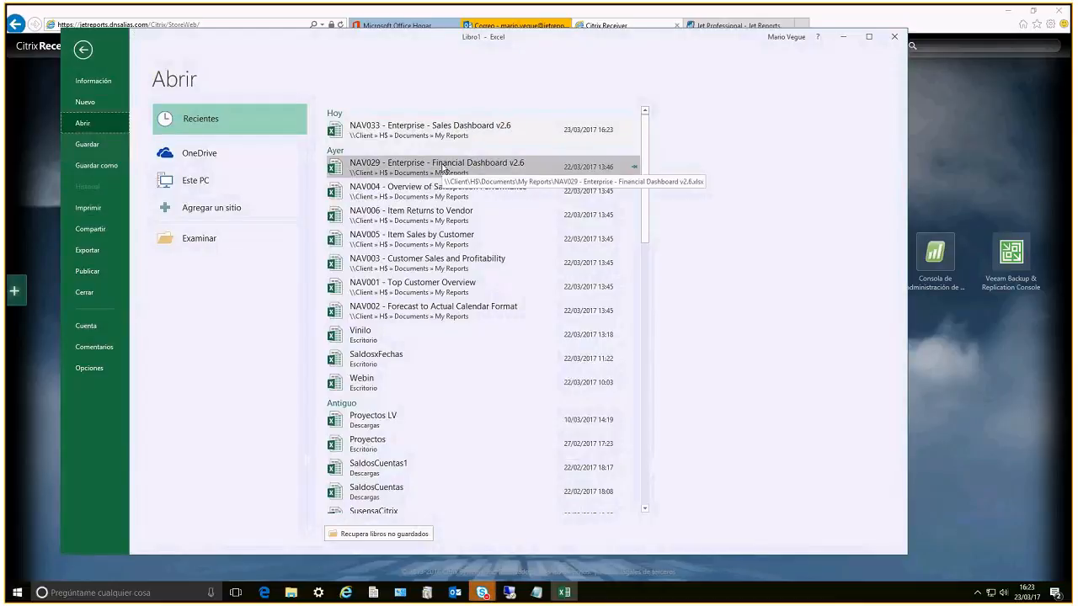
{"action": "left_click", "coordinate": [436, 320]}
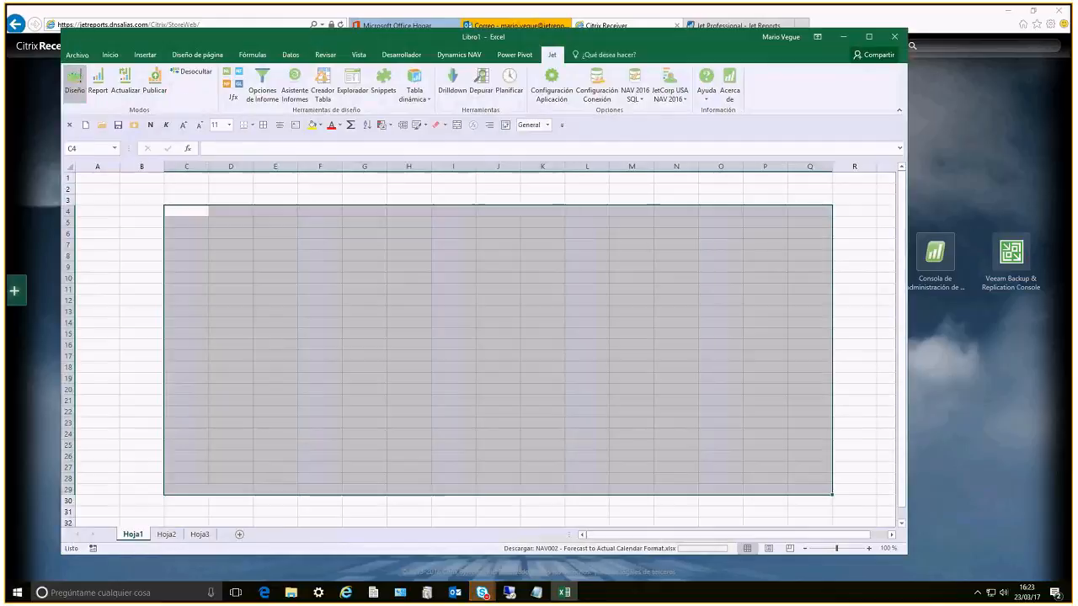
{"action": "key", "text": "Return"}
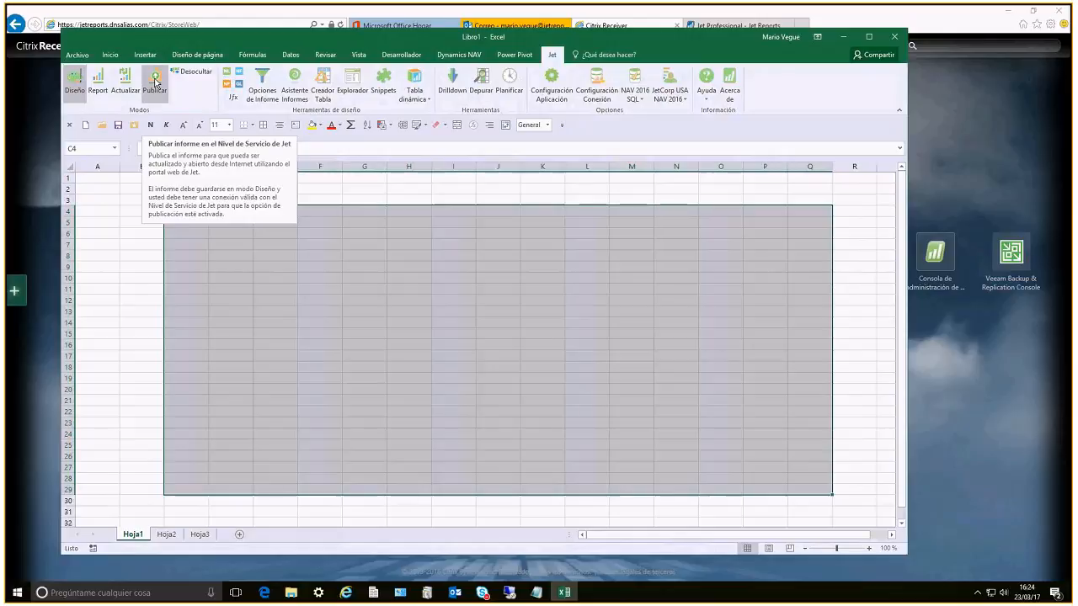
Clear the Citrix Receiver window out of the way and close the Jet Explorador window in the hosted Excel
{"action": "left_click", "coordinate": [937, 162]}
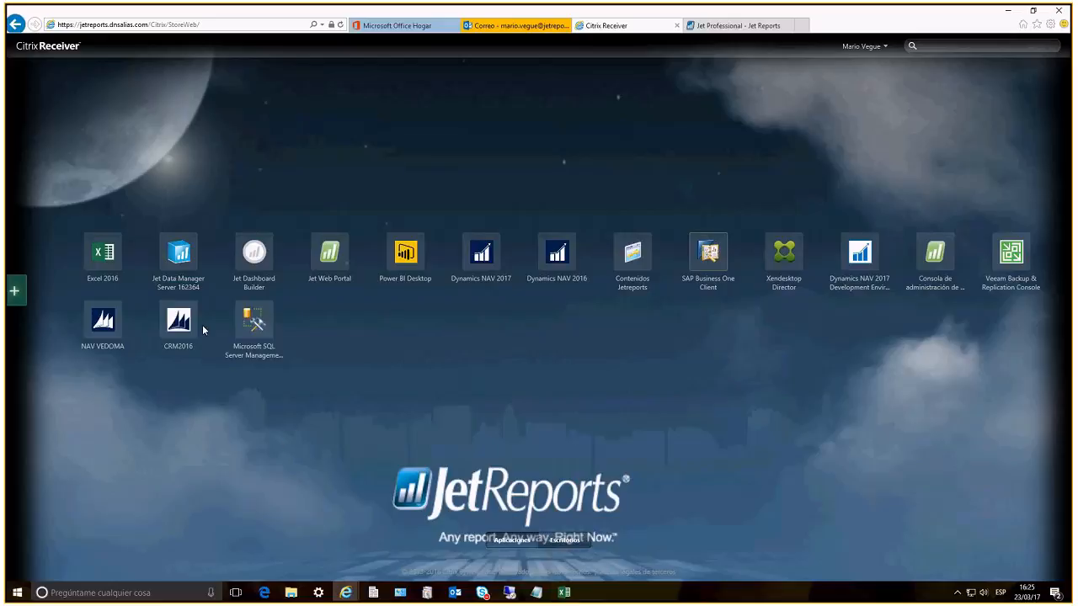
{"action": "left_click", "coordinate": [1009, 15]}
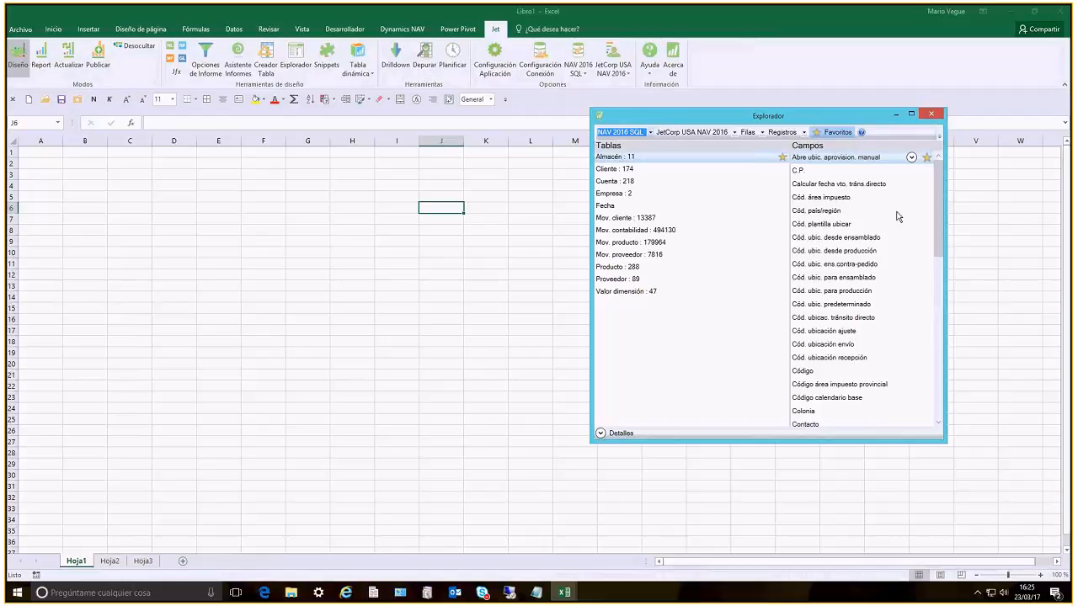
{"action": "left_click", "coordinate": [931, 113]}
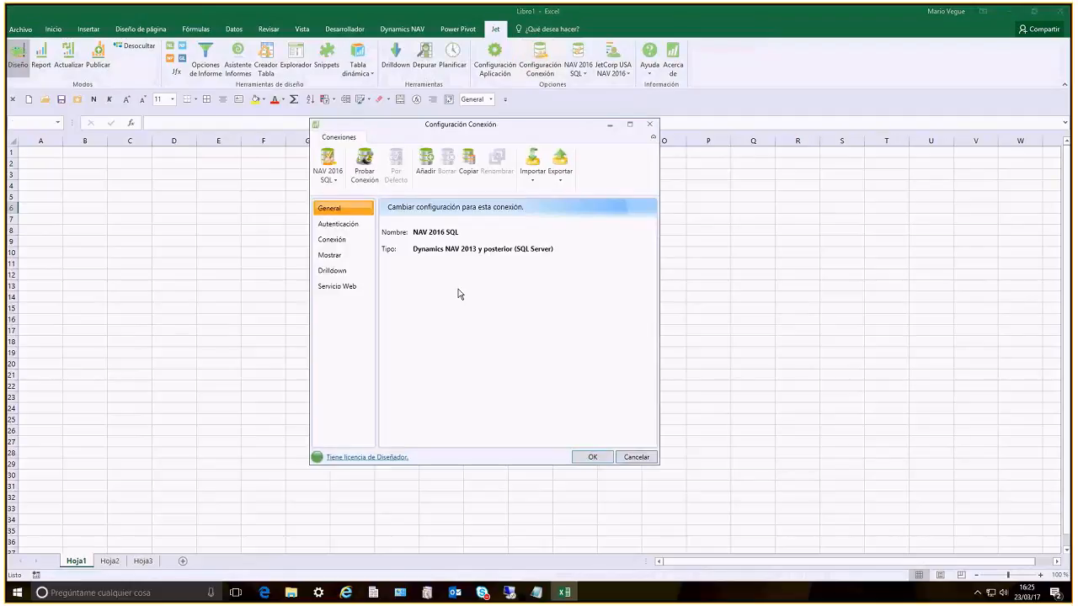
Start a new Jet connection with database type Dynamics NAV 2013 o posterior and connection method Servidor SQL directo
{"action": "left_click", "coordinate": [330, 173]}
{"action": "left_click", "coordinate": [329, 172]}
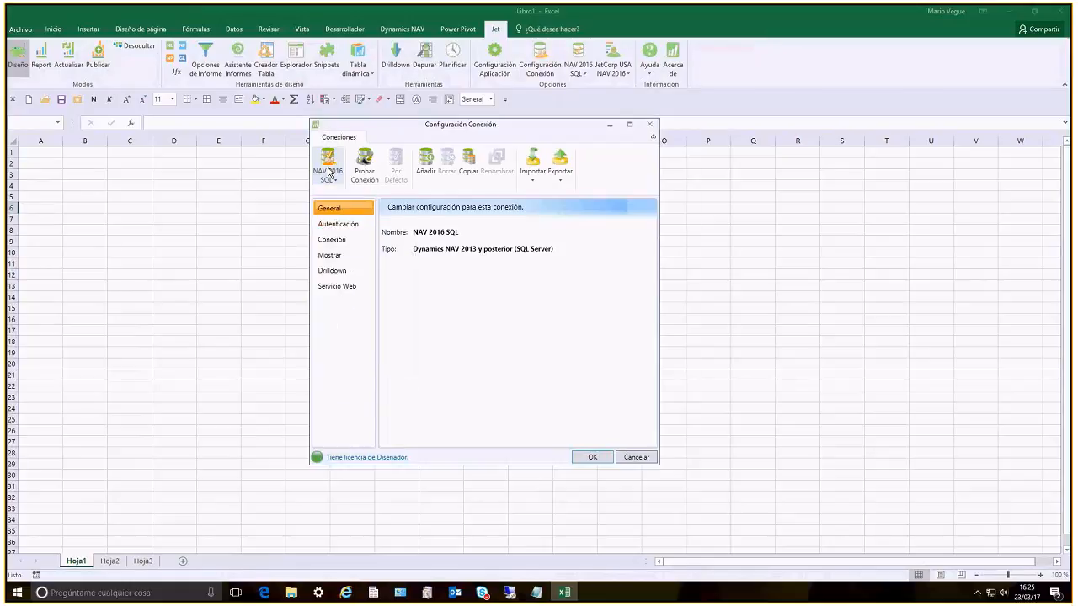
{"action": "left_click", "coordinate": [425, 163]}
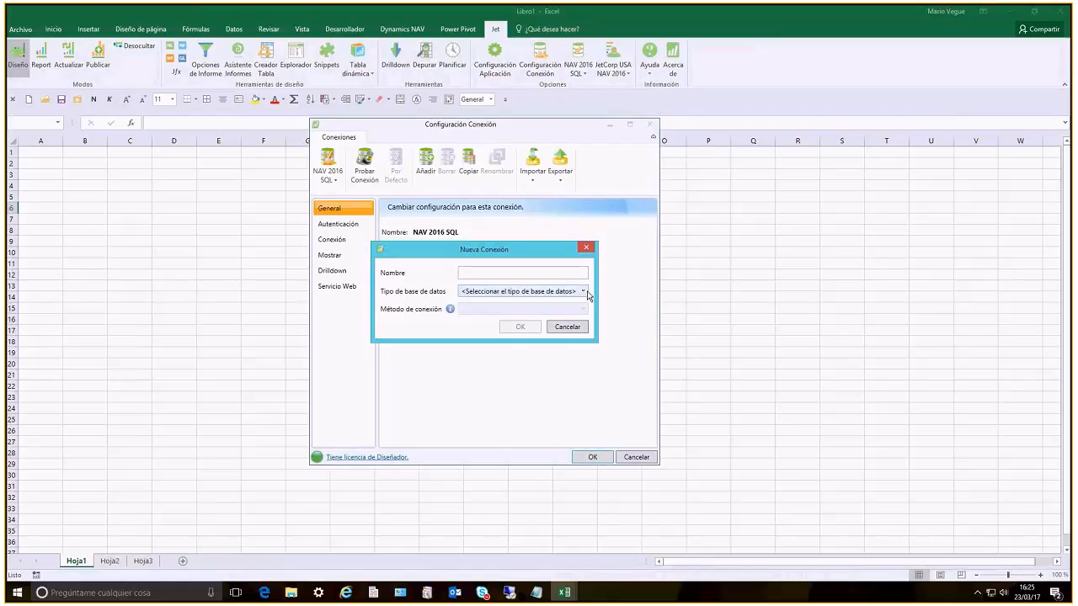
{"action": "left_click", "coordinate": [589, 295]}
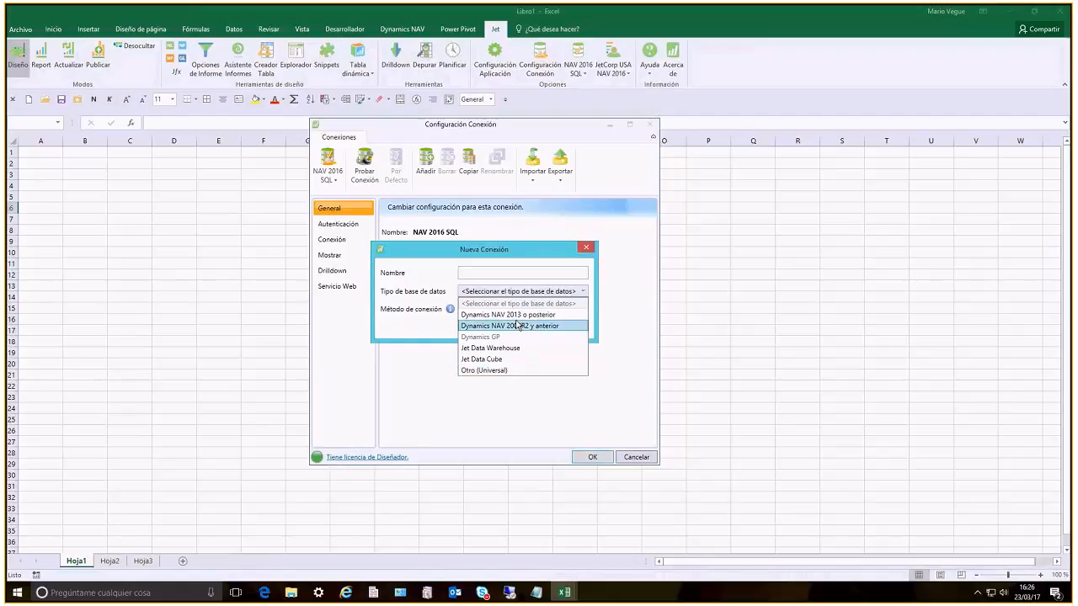
{"action": "left_click", "coordinate": [521, 315]}
{"action": "left_click", "coordinate": [563, 309]}
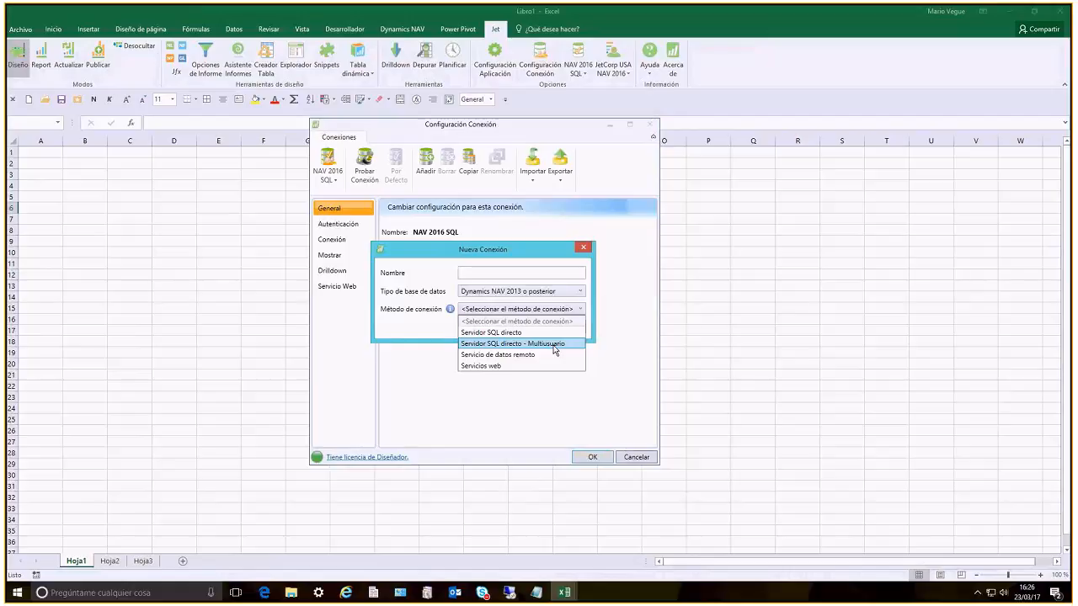
{"action": "left_click", "coordinate": [511, 333]}
Change the new connection's database type to Dynamics NAV 2009R2 y anterior, and cancel creating the connection
{"action": "left_click", "coordinate": [562, 291]}
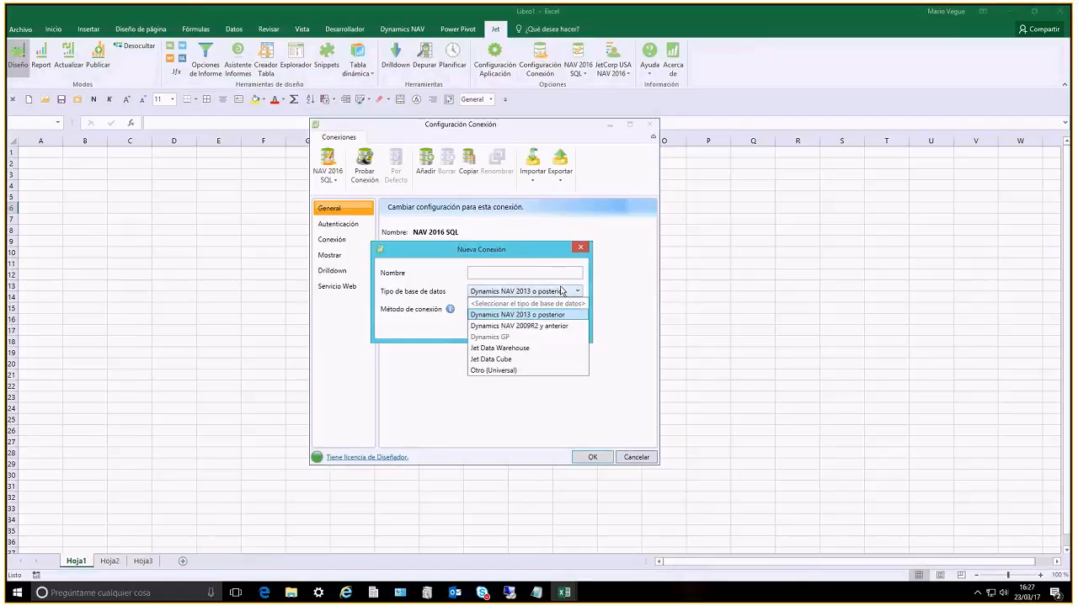
{"action": "left_click", "coordinate": [533, 326]}
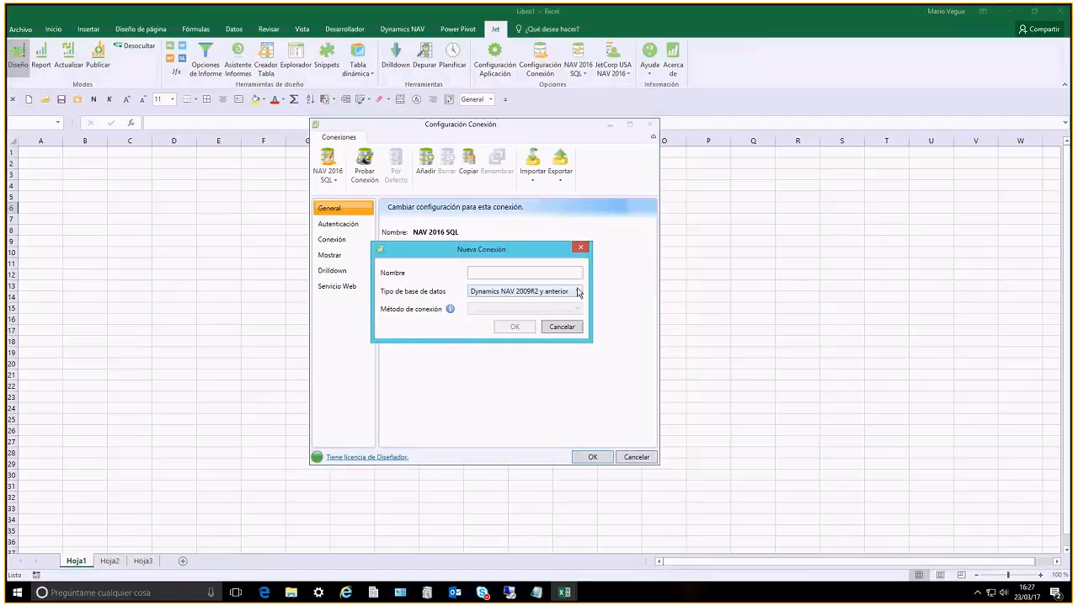
{"action": "left_click", "coordinate": [579, 292]}
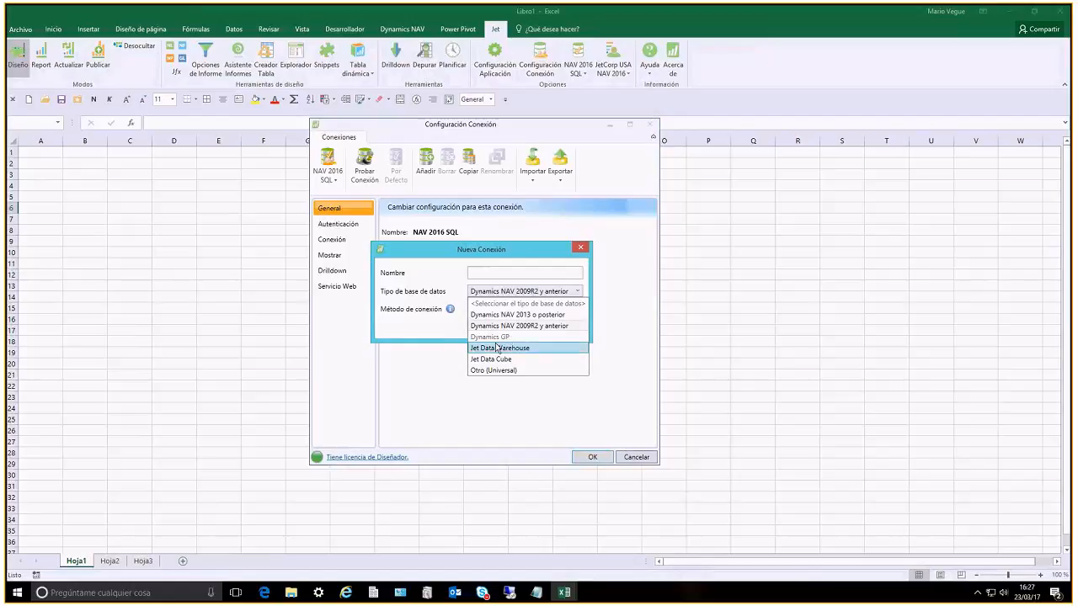
{"action": "left_click", "coordinate": [560, 326]}
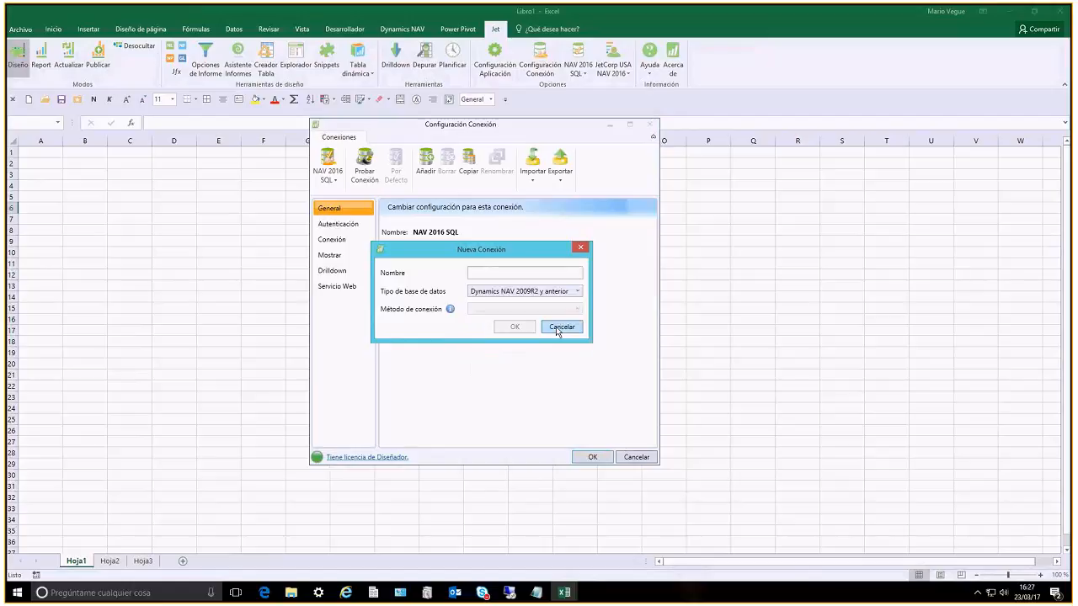
{"action": "left_click", "coordinate": [559, 326]}
Review the connection's authentication settings, choosing Autentificación de Windows (usuario actual) for the Dynamics NAV roles and permissions account
{"action": "left_click", "coordinate": [341, 224]}
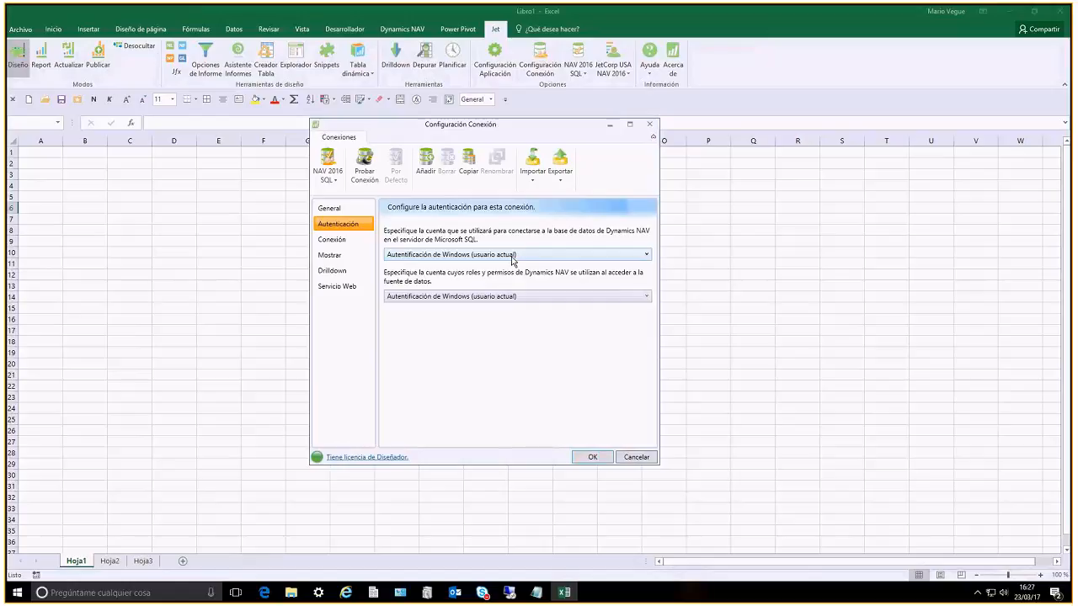
{"action": "left_click", "coordinate": [516, 297]}
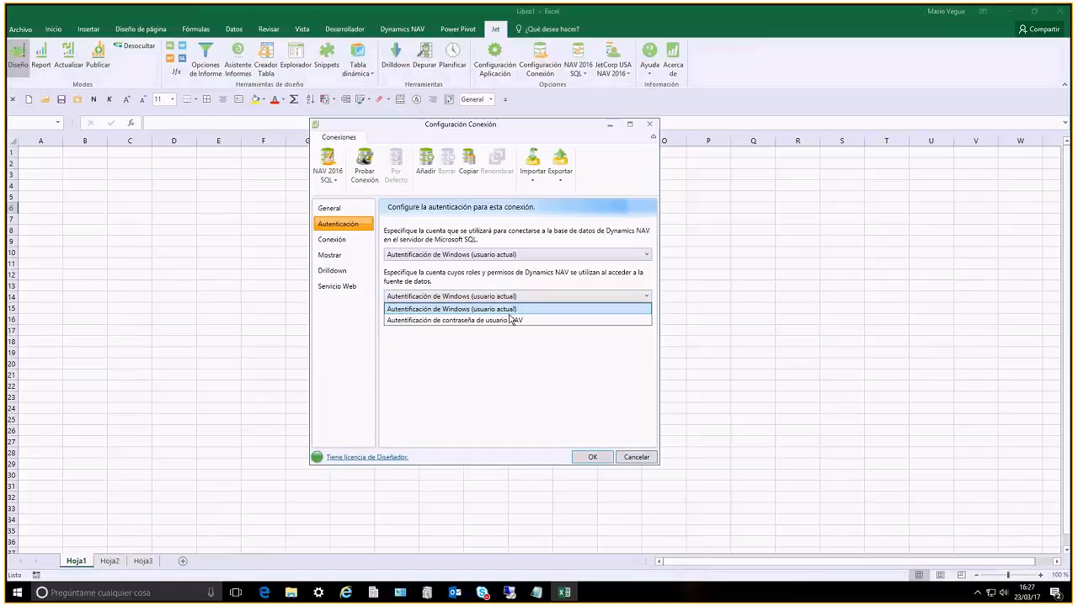
{"action": "left_click", "coordinate": [519, 309]}
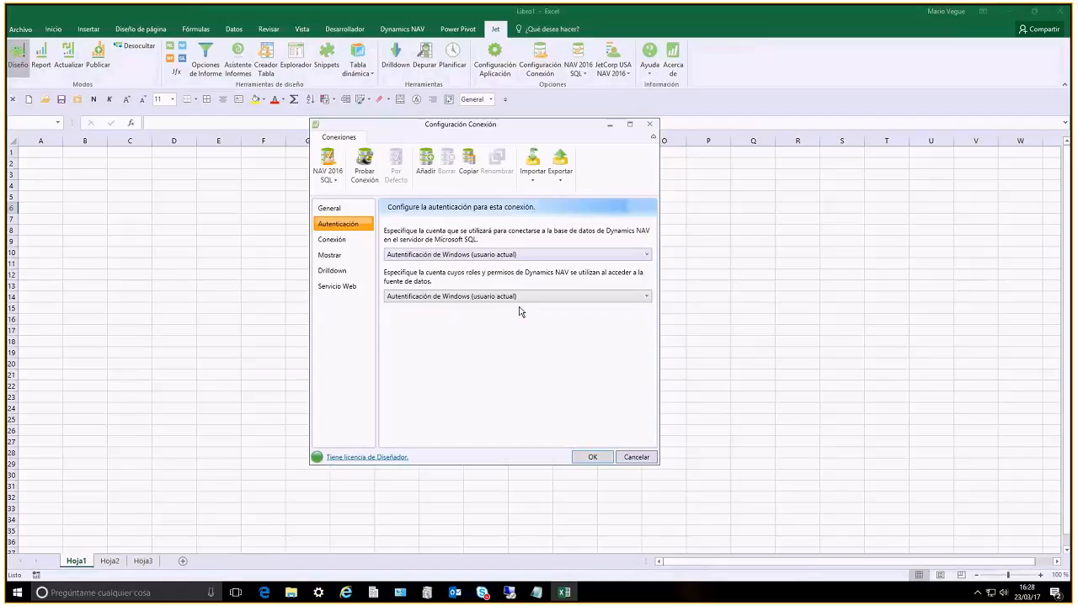
Examine the connection's server, the databases available on it and the companies that can be chosen
{"action": "left_click", "coordinate": [335, 241]}
{"action": "left_click_drag", "start_coordinate": [464, 246], "coordinate": [318, 232]}
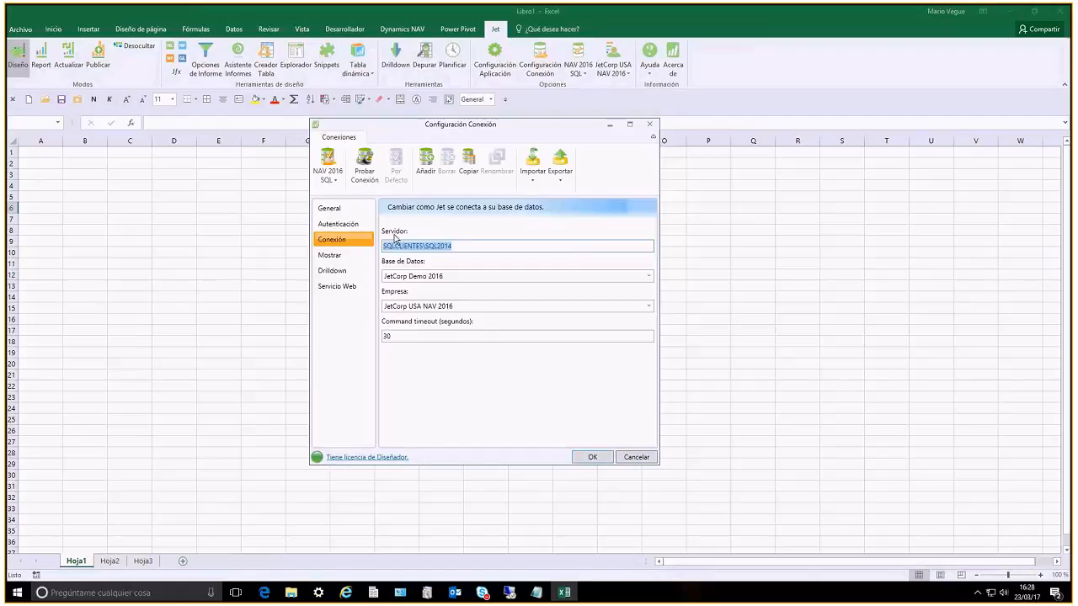
{"action": "left_click", "coordinate": [454, 276]}
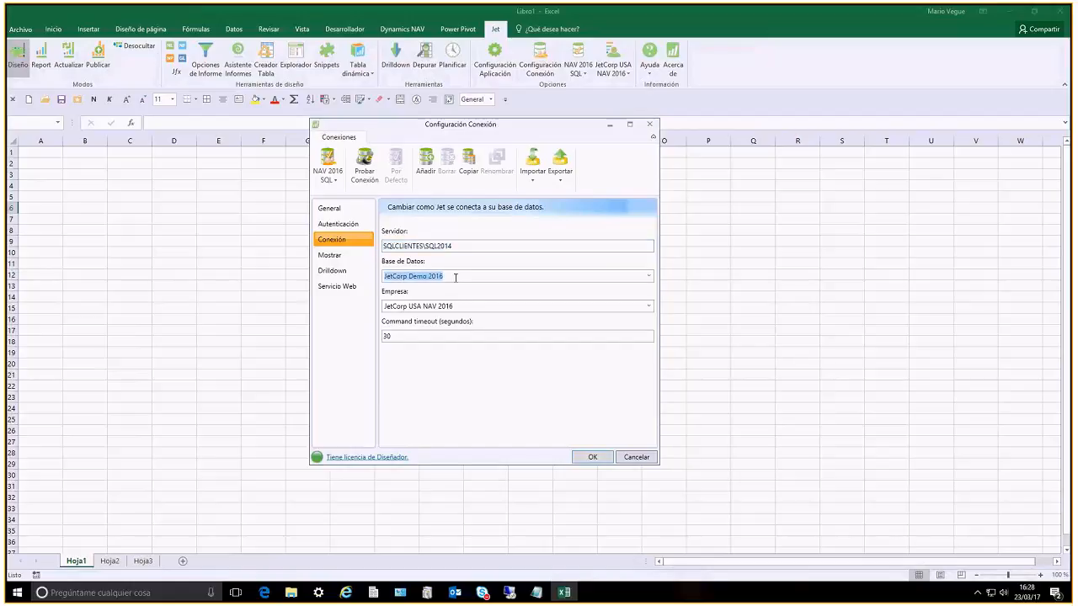
{"action": "left_click", "coordinate": [646, 278]}
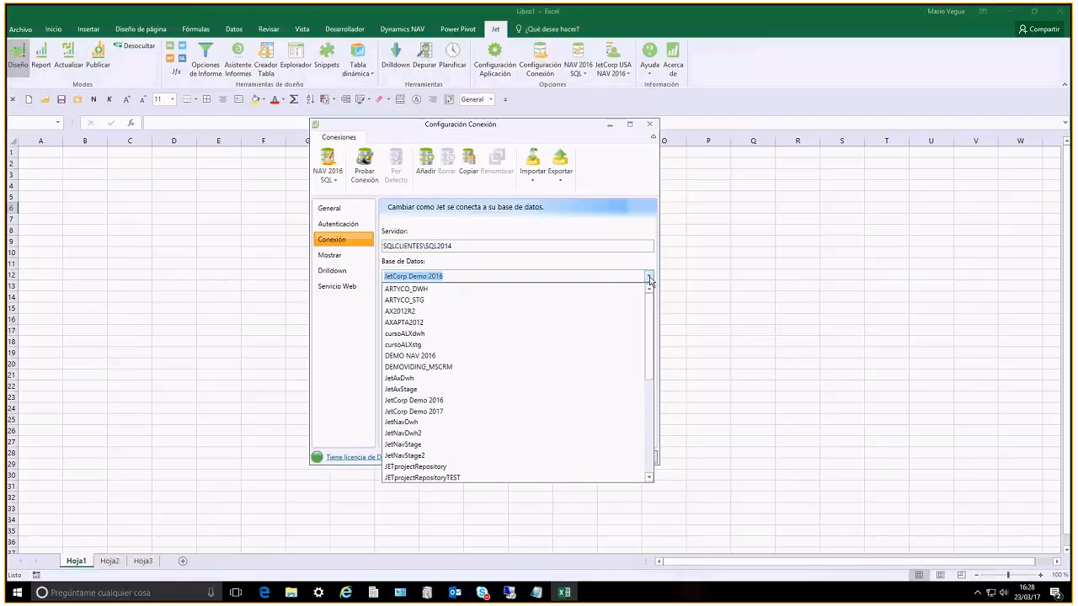
{"action": "left_click", "coordinate": [455, 276]}
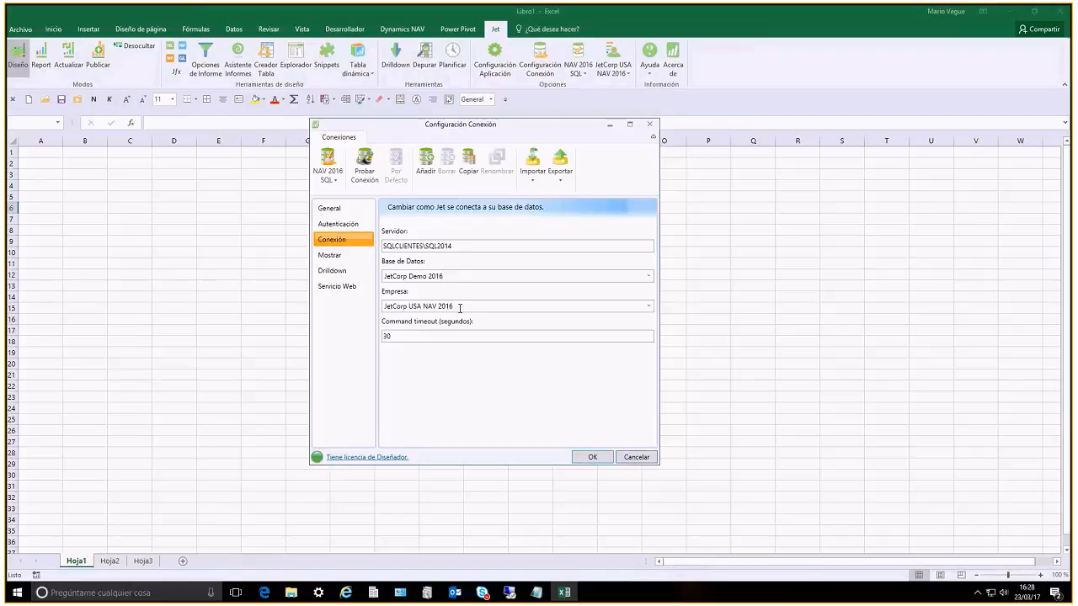
{"action": "triple_click", "coordinate": [460, 307]}
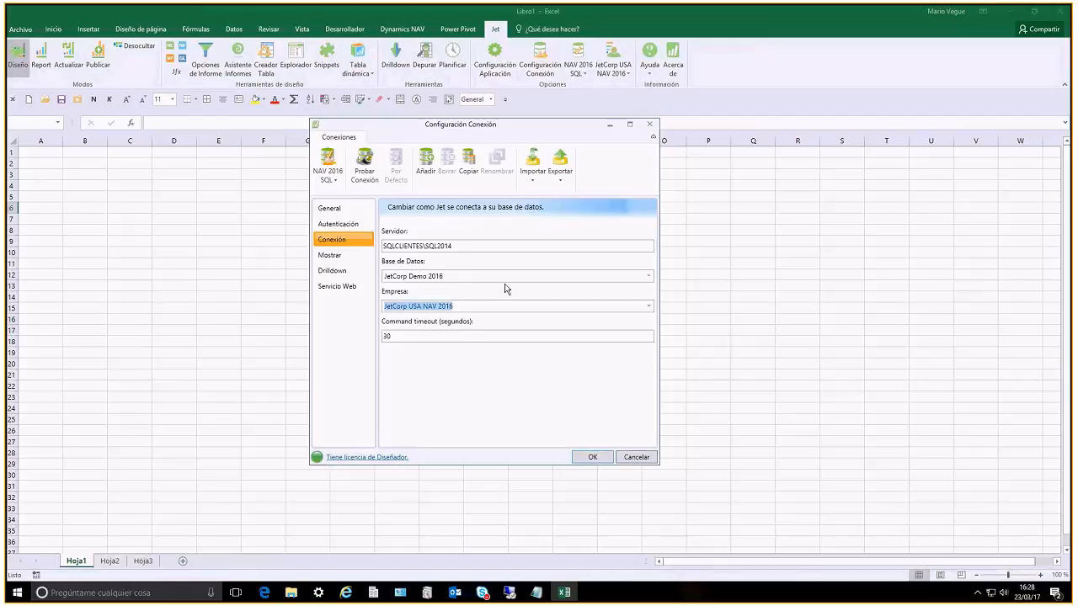
{"action": "left_click", "coordinate": [649, 305]}
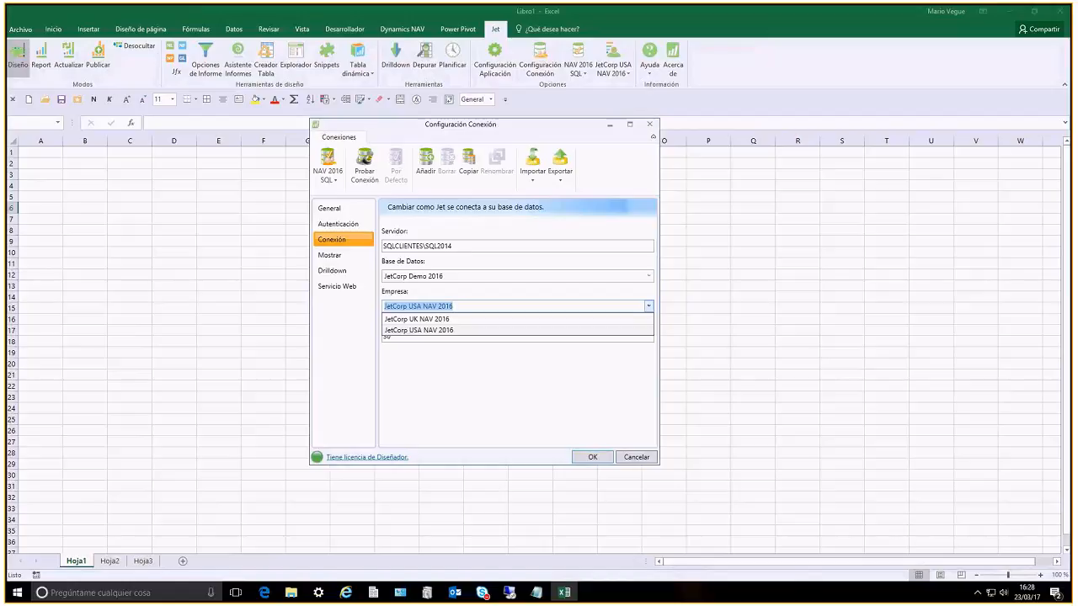
{"action": "left_click", "coordinate": [649, 309]}
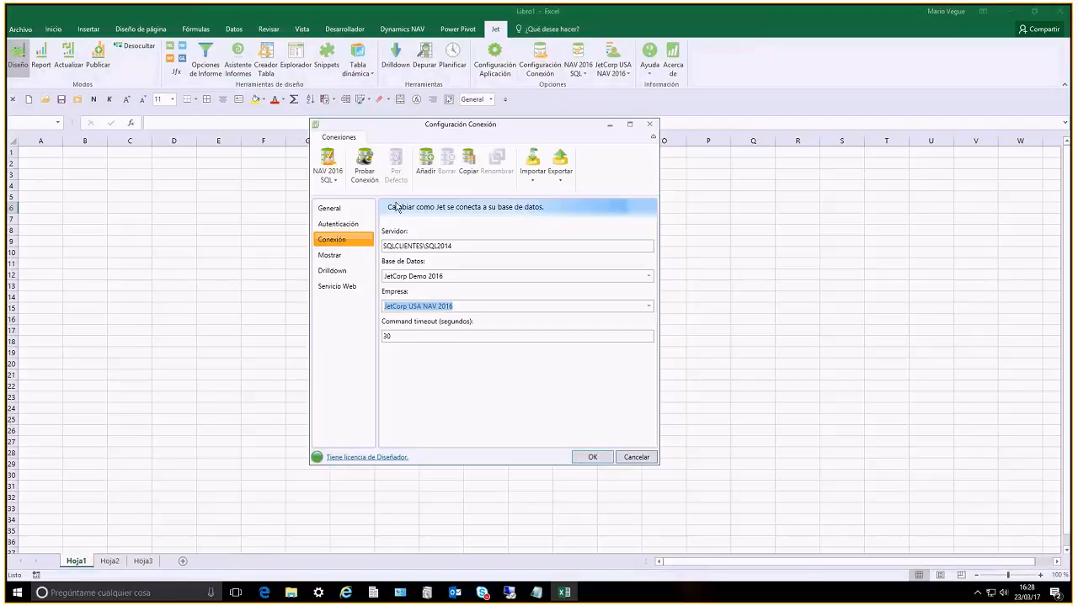
Review how the connection displays tables and fields, choosing ESM - Español (México) as the language
{"action": "left_click", "coordinate": [351, 260]}
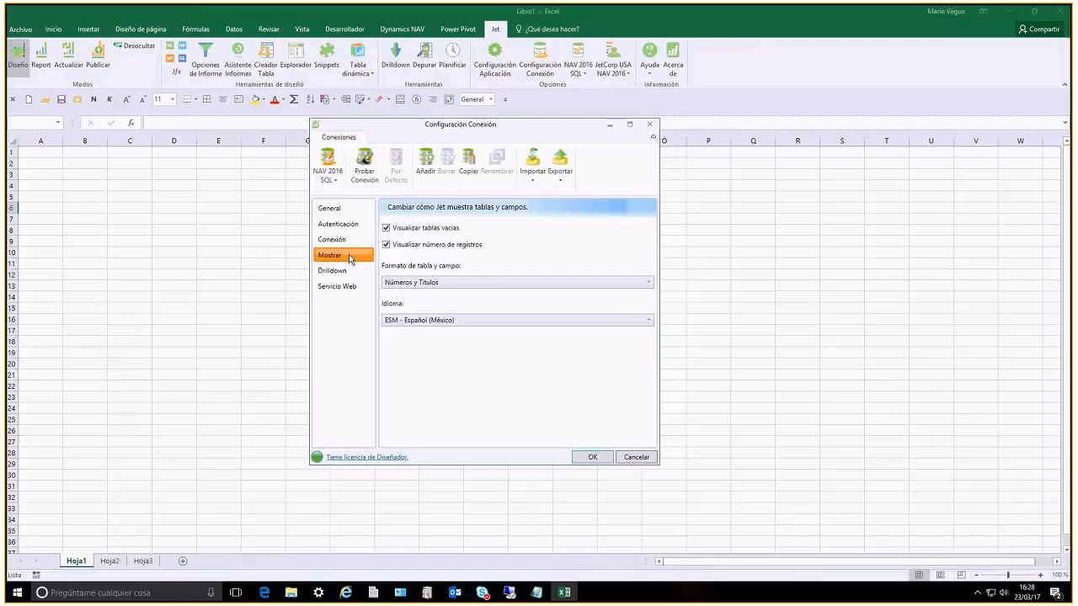
{"action": "left_click", "coordinate": [485, 321]}
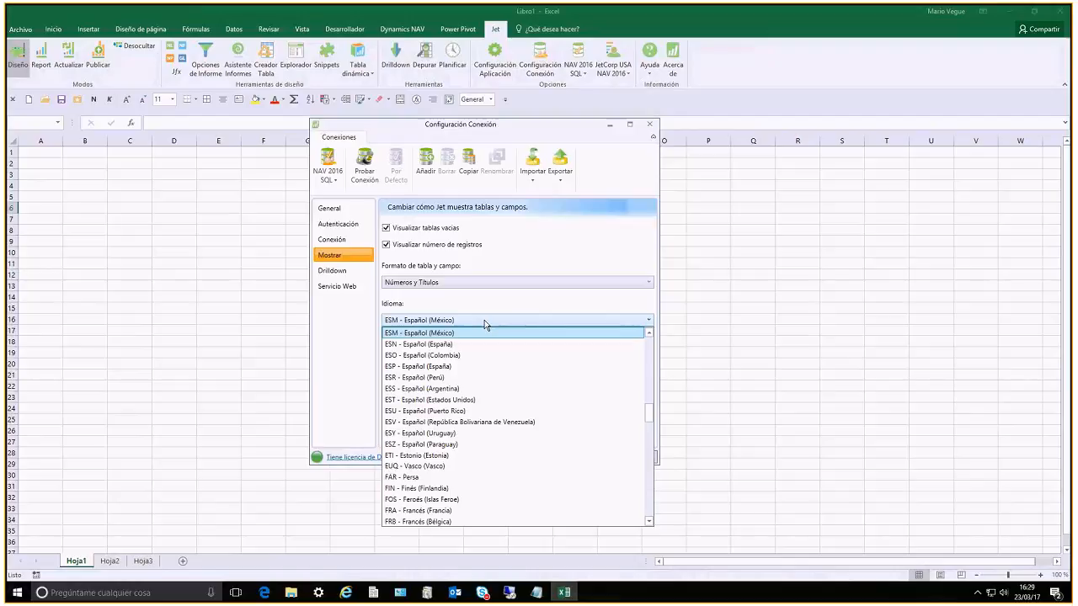
{"action": "left_click", "coordinate": [488, 332]}
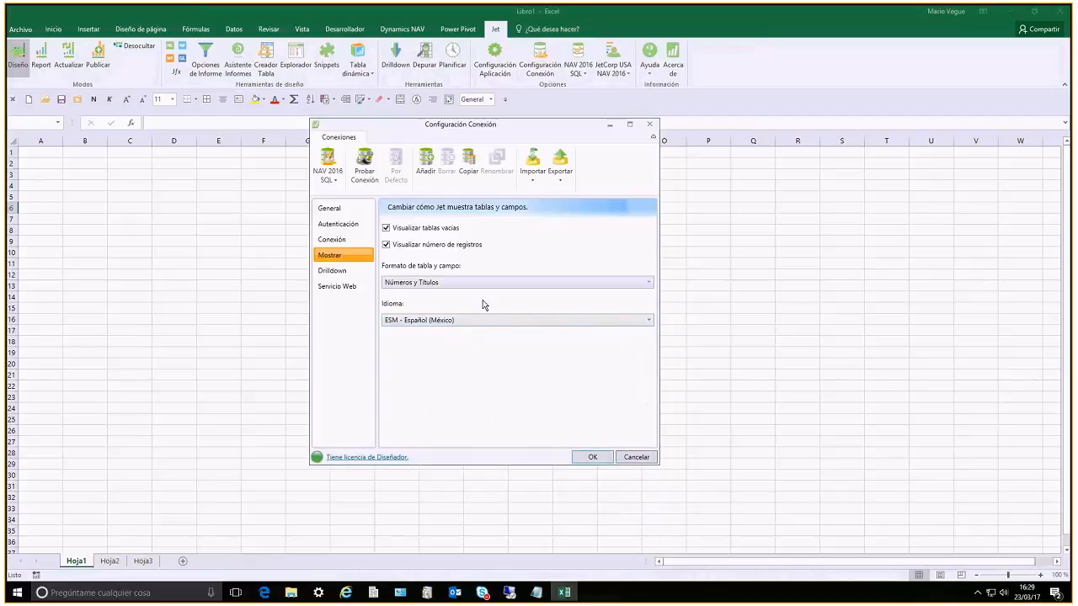
Examine the connection's Drilldown RTC folder, server, client services port and instance, and accept the connection configuration
{"action": "left_click", "coordinate": [336, 274]}
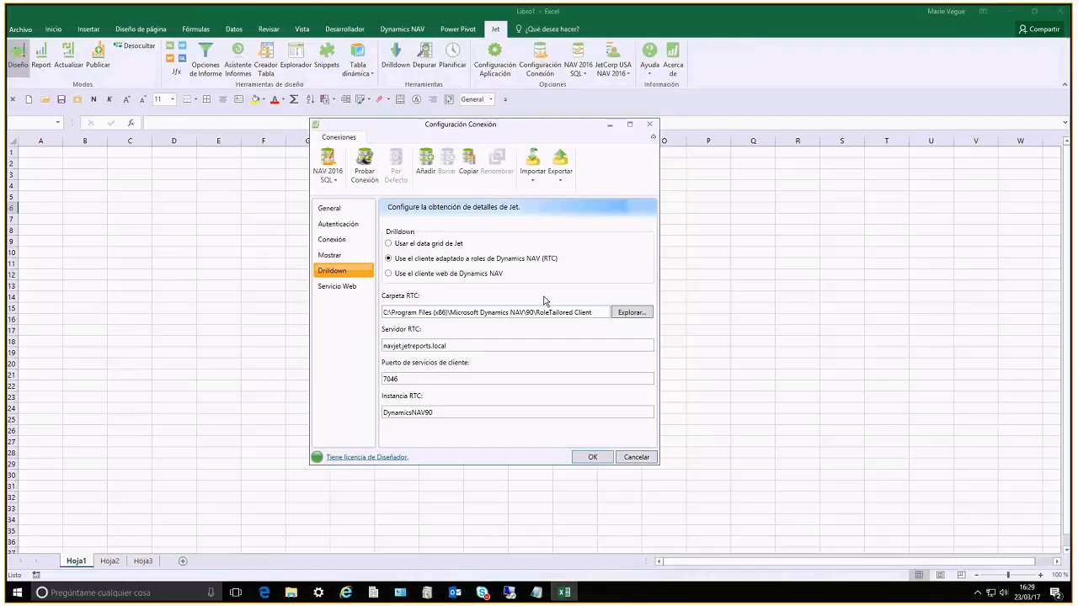
{"action": "left_click_drag", "start_coordinate": [600, 313], "coordinate": [510, 314]}
{"action": "left_click_drag", "start_coordinate": [448, 326], "coordinate": [282, 322]}
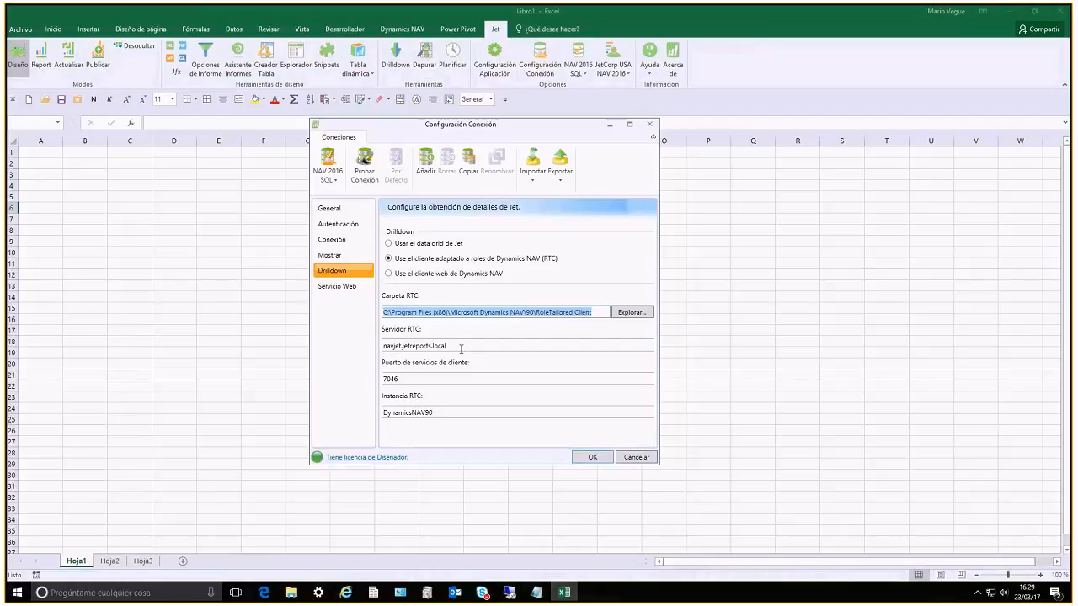
{"action": "left_click_drag", "start_coordinate": [461, 348], "coordinate": [313, 352]}
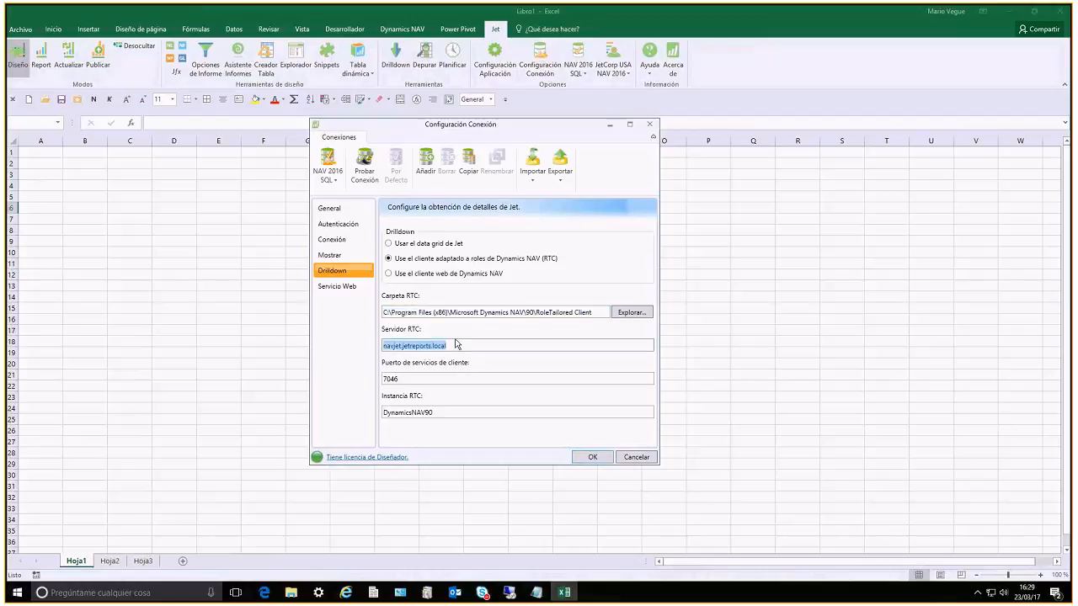
{"action": "left_click_drag", "start_coordinate": [483, 379], "coordinate": [301, 384]}
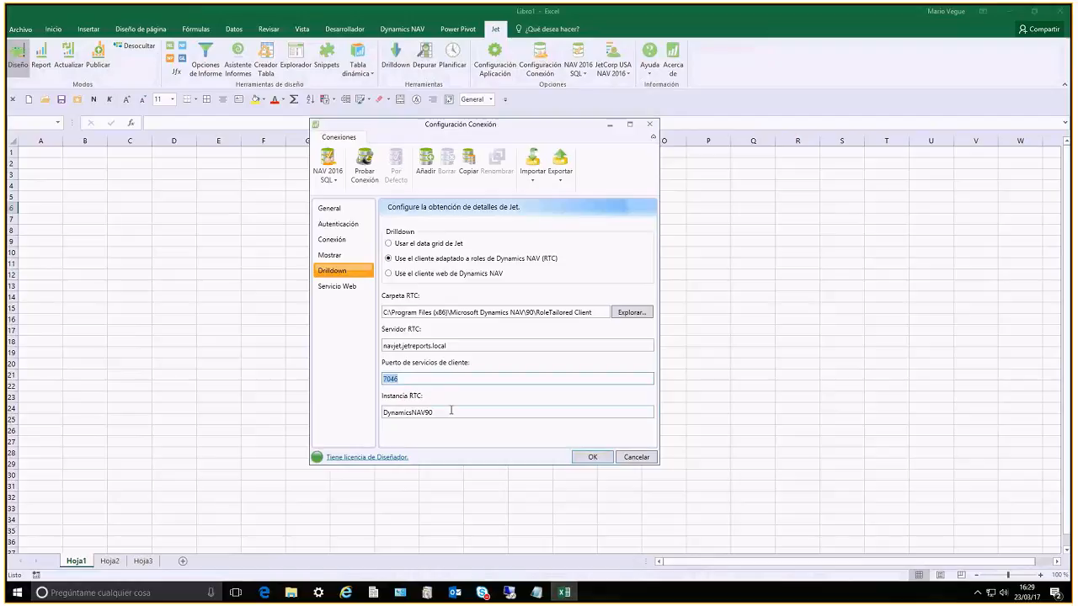
{"action": "left_click_drag", "start_coordinate": [451, 411], "coordinate": [275, 376]}
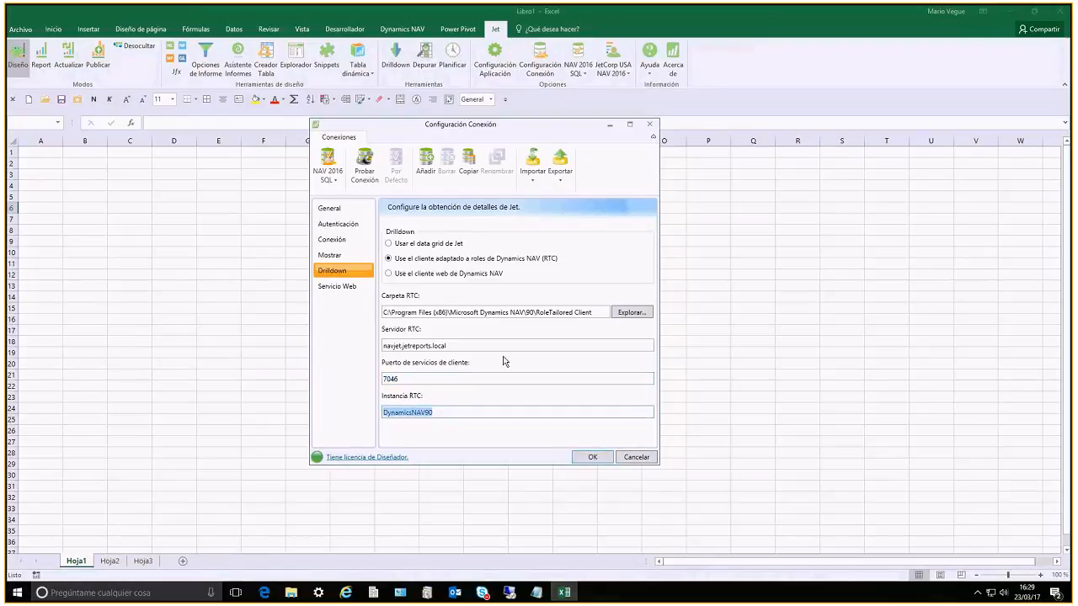
{"action": "left_click", "coordinate": [592, 457]}
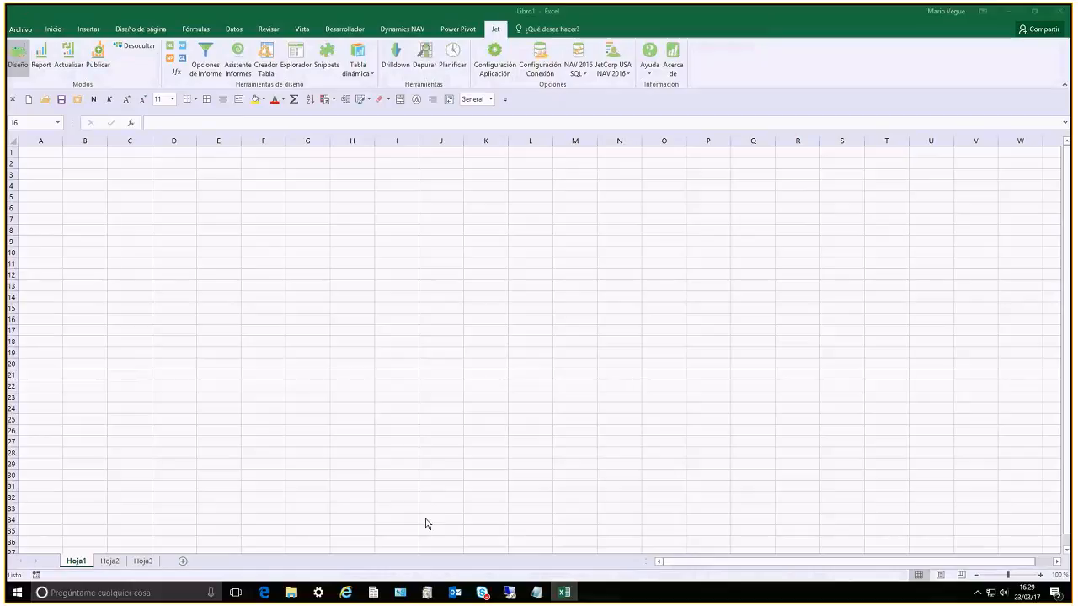
Switch to the Skype Empresarial conversation to check the meeting participants, and return to the Excel workbook
{"action": "mouse_move", "coordinate": [485, 594]}
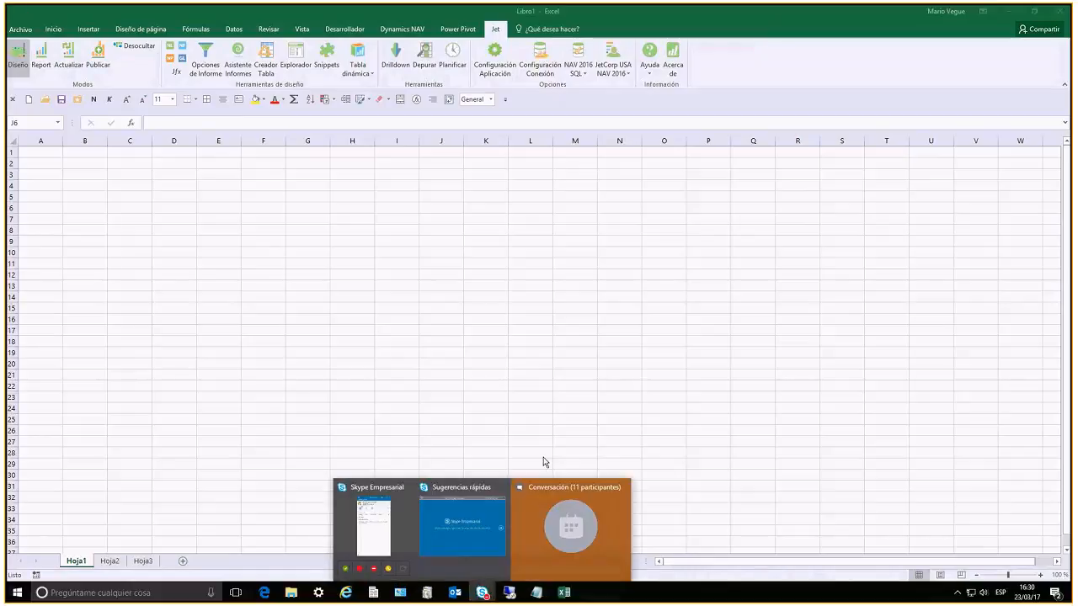
{"action": "left_click", "coordinate": [543, 525]}
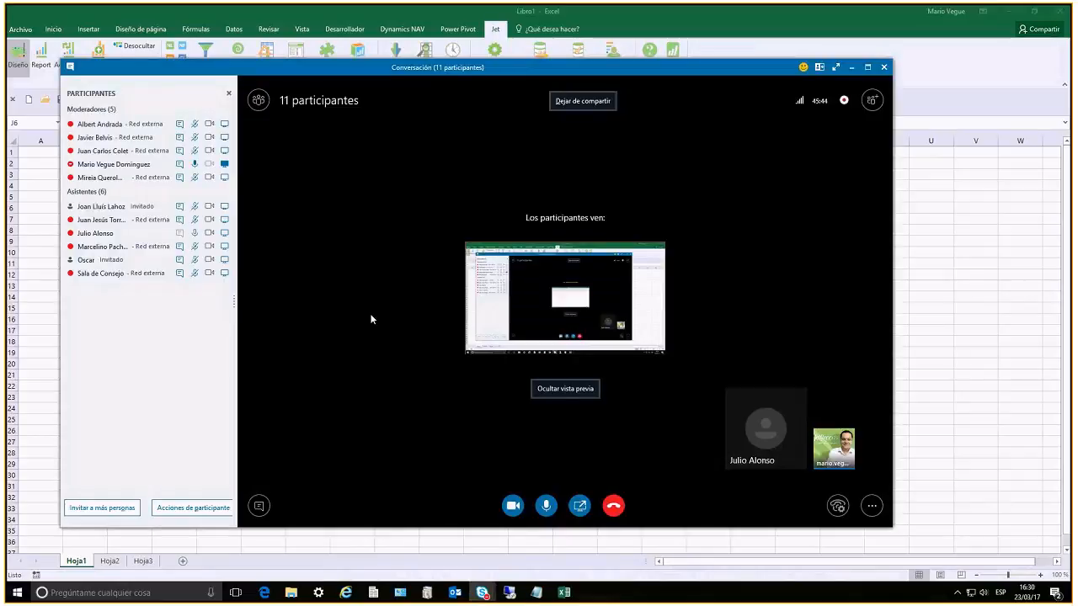
{"action": "left_click", "coordinate": [258, 100]}
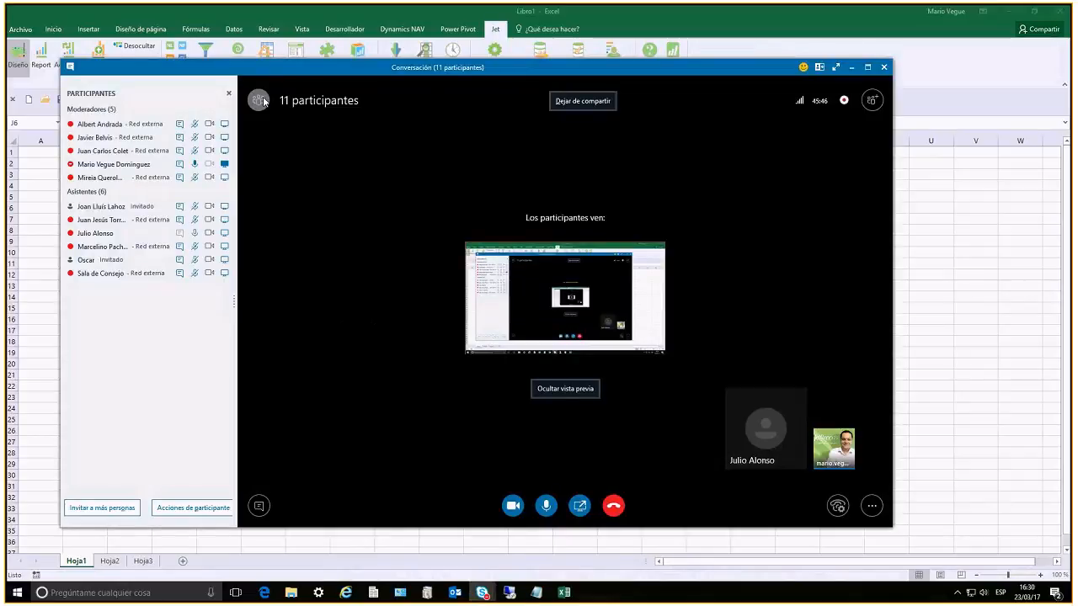
{"action": "left_click", "coordinate": [81, 100]}
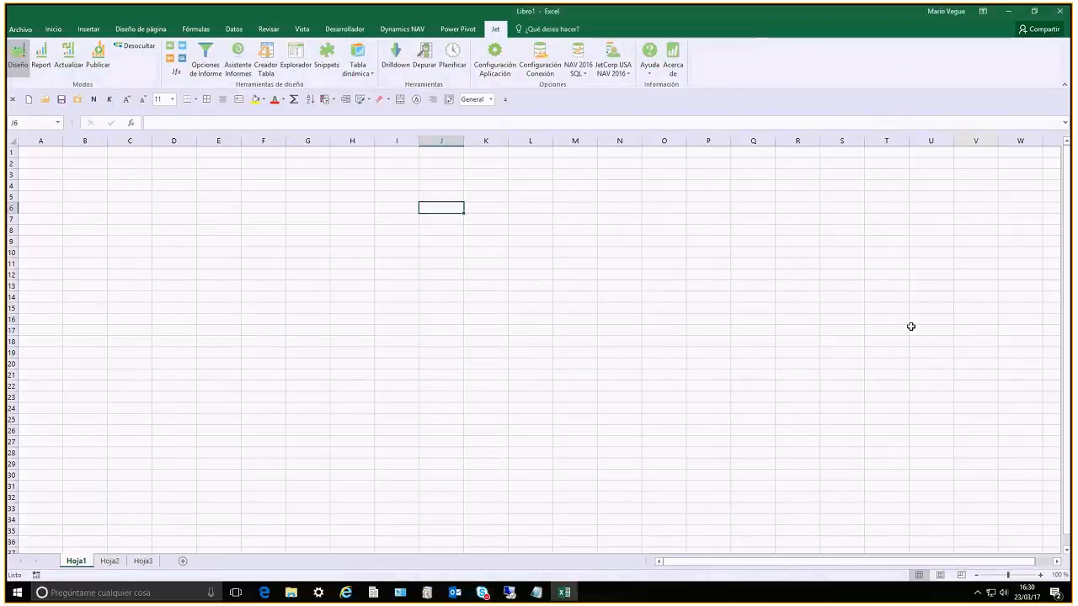
{"action": "left_click", "coordinate": [220, 250]}
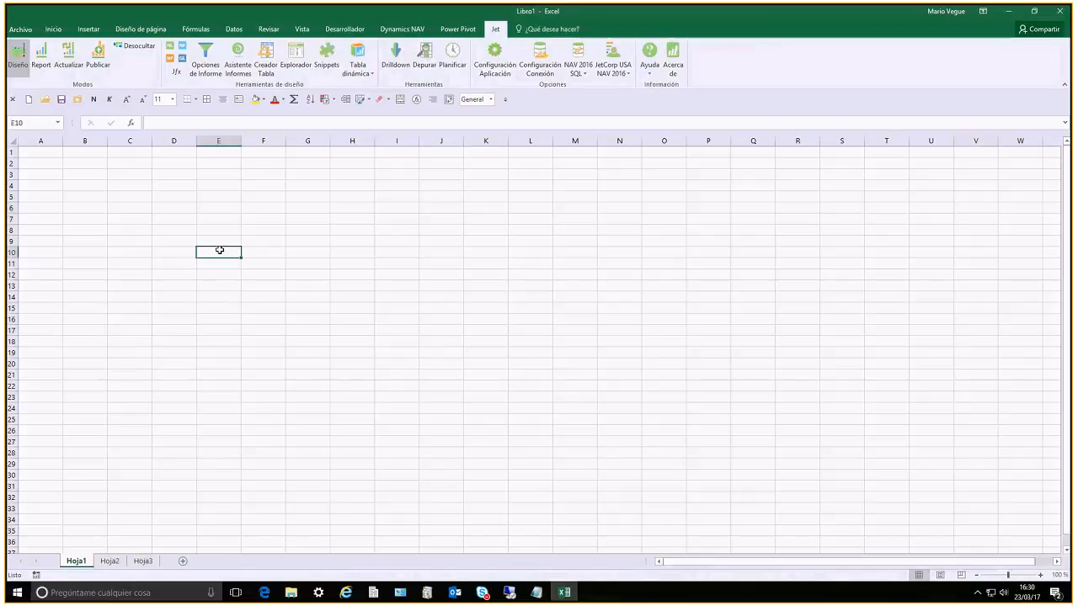
{"action": "left_click", "coordinate": [377, 287]}
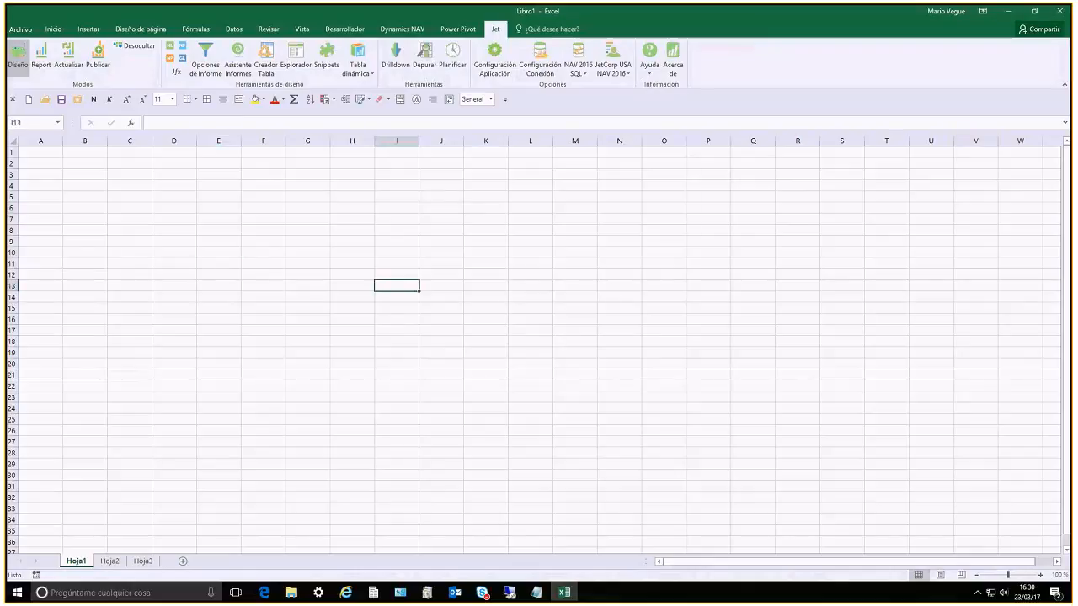
{"action": "left_click", "coordinate": [368, 287]}
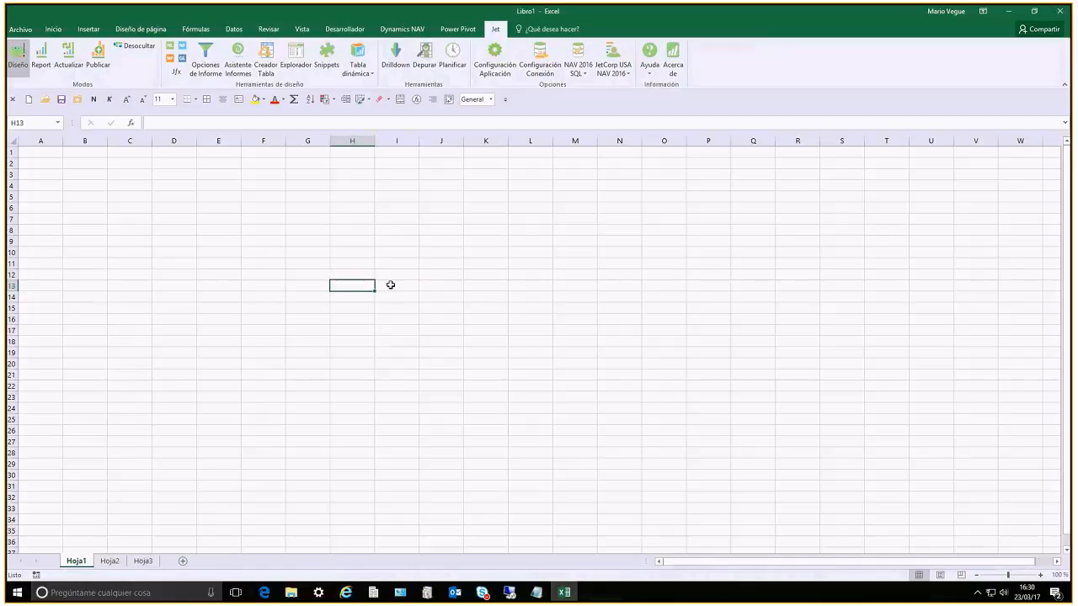
{"action": "left_click", "coordinate": [391, 285]}
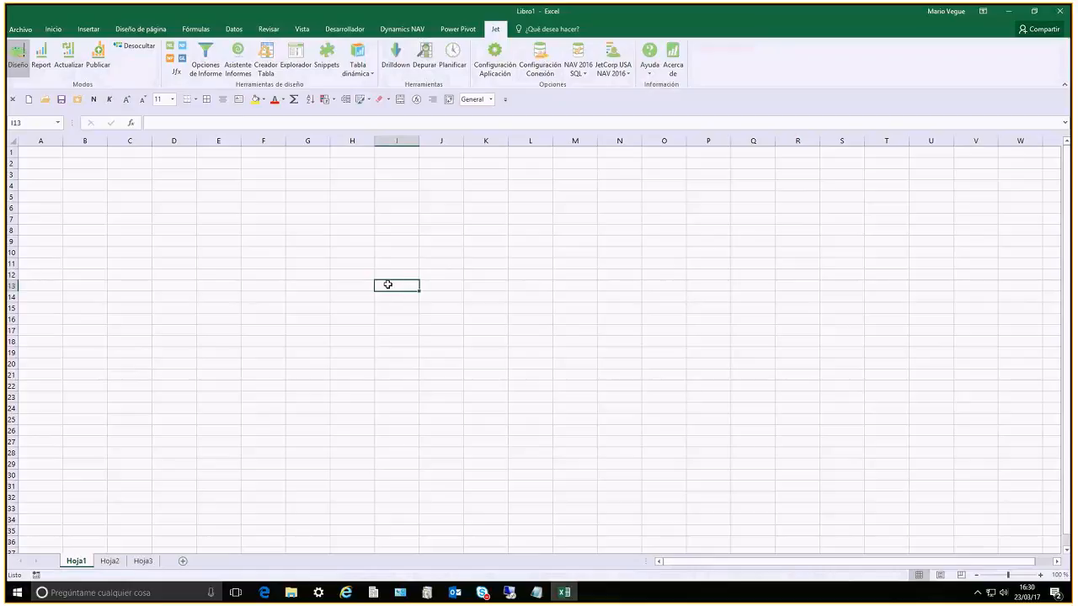
{"action": "left_click", "coordinate": [361, 255]}
{"action": "left_click", "coordinate": [406, 263]}
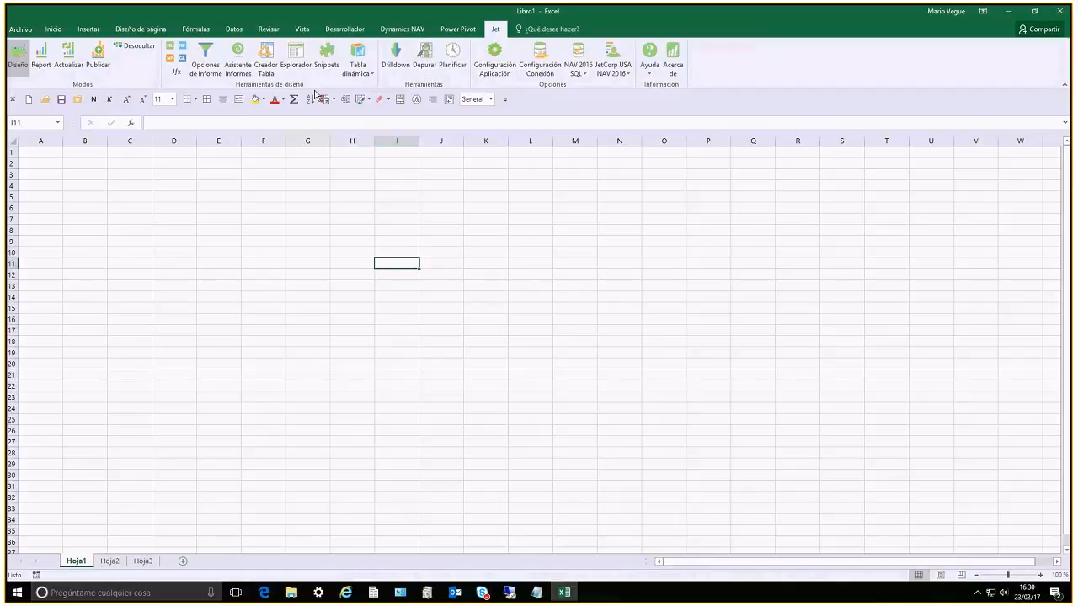
Open the Jet Explorador and arrange its window and columns so the Tablas and Campos lists are readable beside the sheet
{"action": "left_click", "coordinate": [296, 57]}
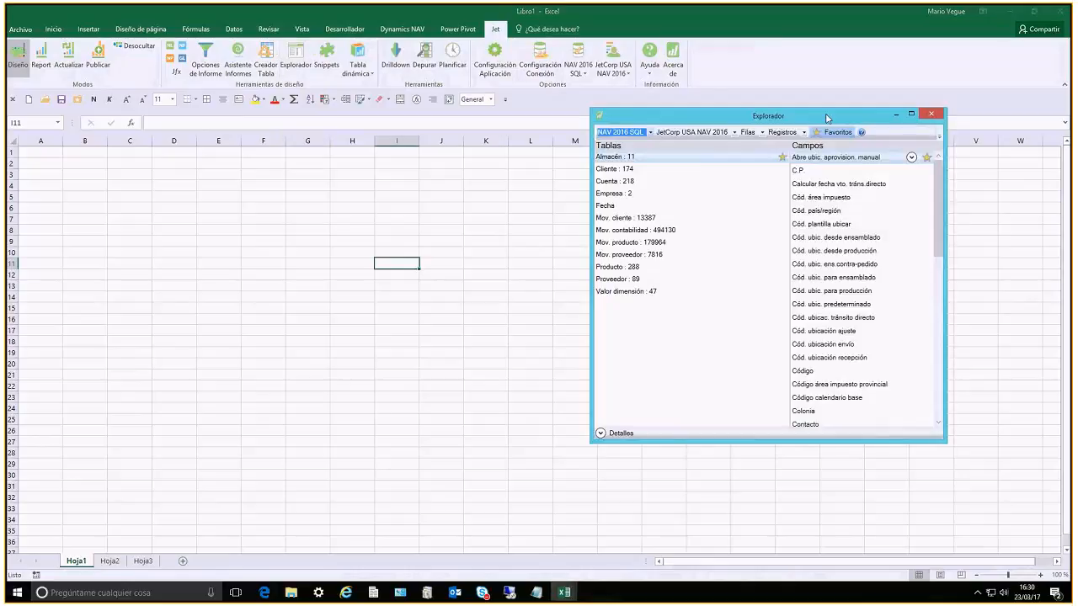
{"action": "left_click_drag", "start_coordinate": [827, 118], "coordinate": [885, 110]}
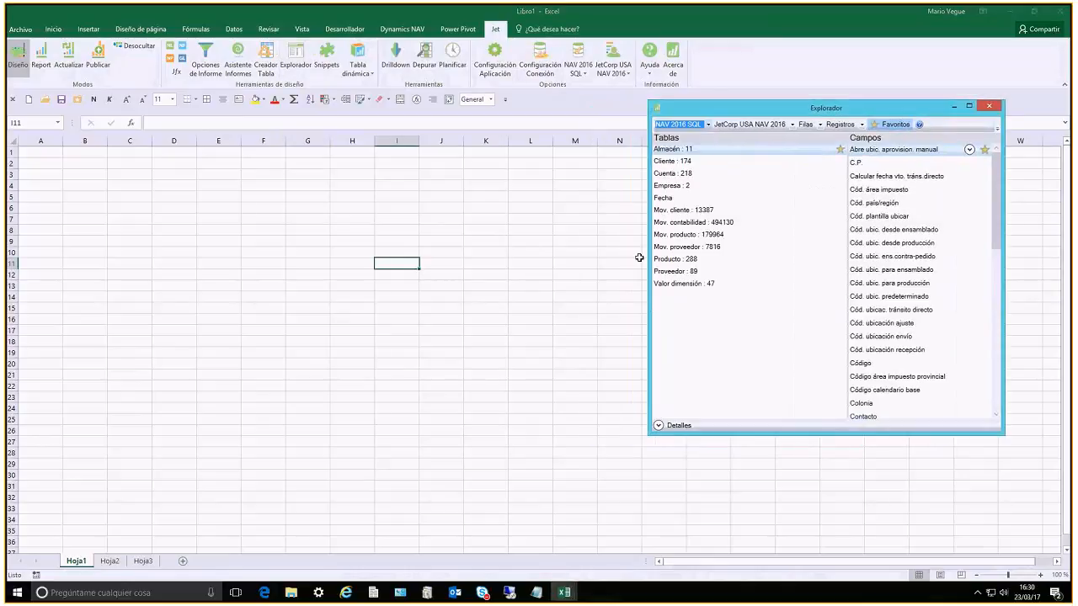
{"action": "left_click_drag", "start_coordinate": [648, 256], "coordinate": [740, 269]}
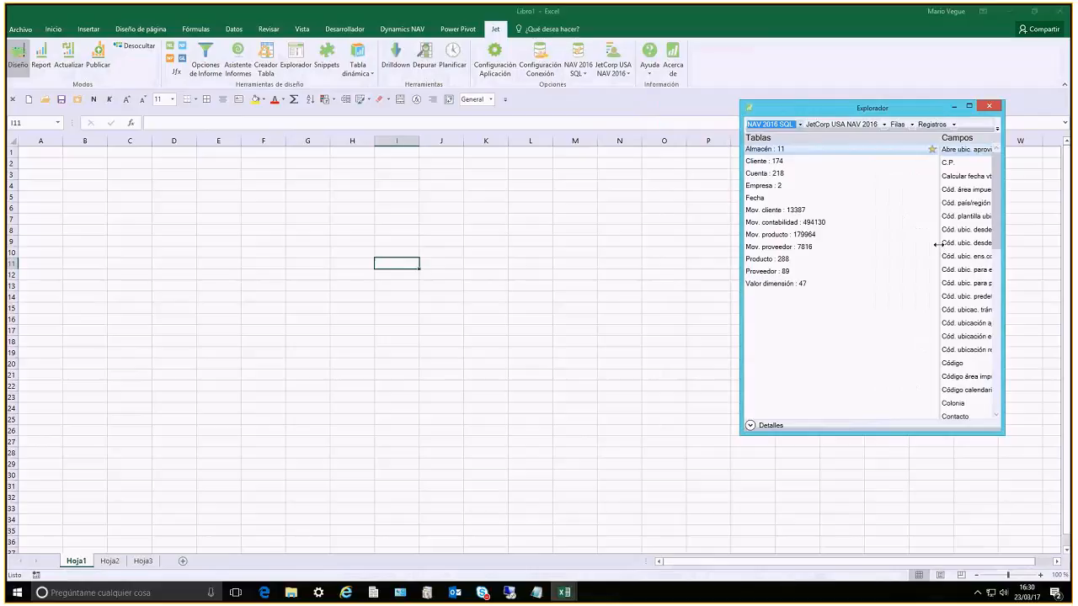
{"action": "left_click_drag", "start_coordinate": [937, 244], "coordinate": [873, 247]}
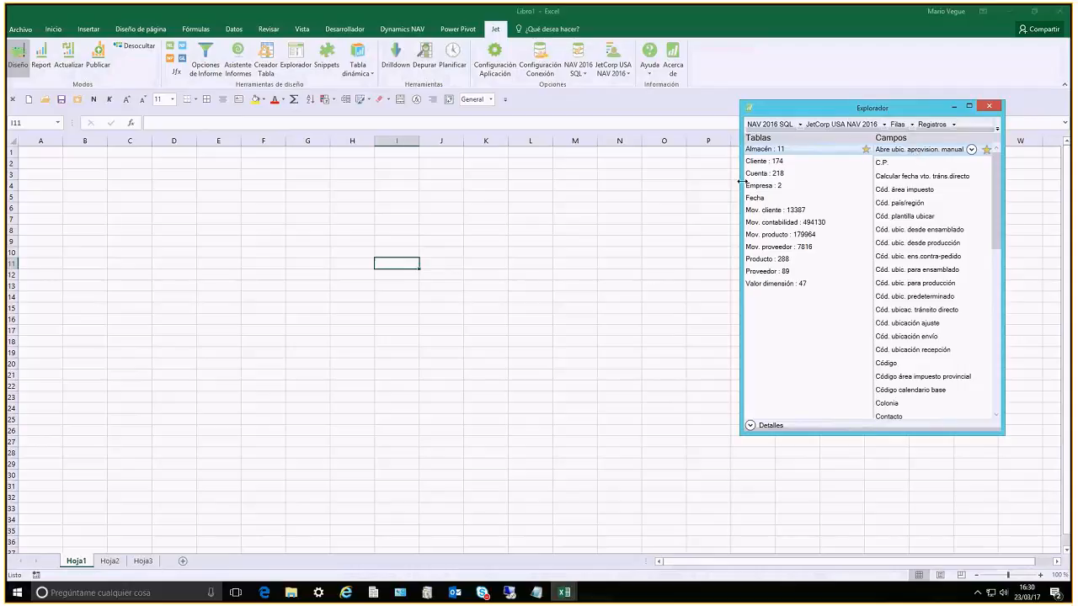
{"action": "left_click_drag", "start_coordinate": [741, 181], "coordinate": [663, 183]}
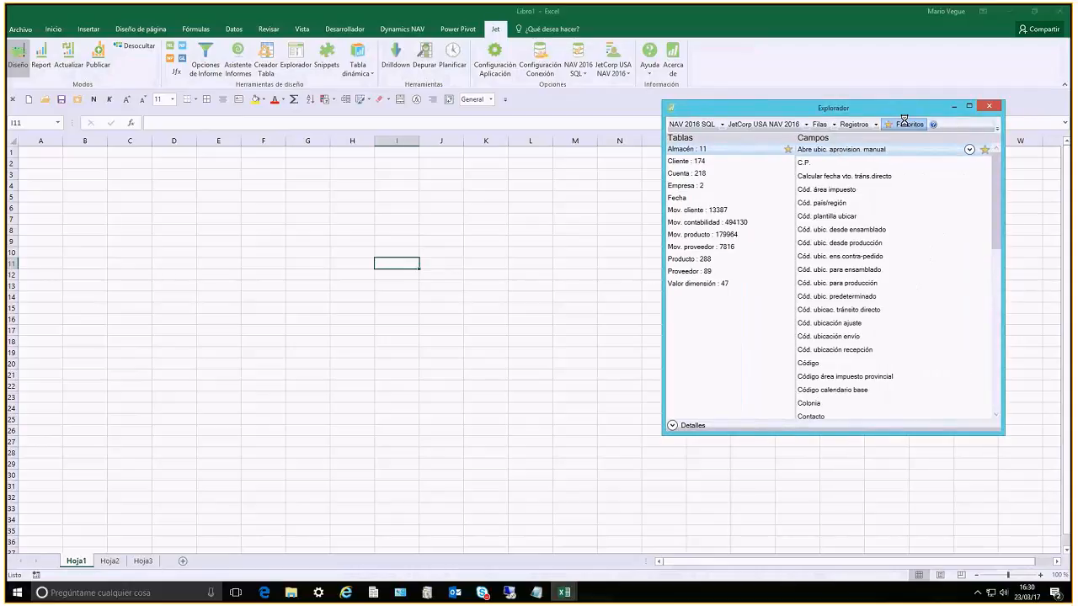
Show all tables instead of only the favorites with a wider Tablas column, keeping NAV 2016 SQL as the data connection
{"action": "left_click", "coordinate": [904, 123]}
{"action": "left_click_drag", "start_coordinate": [795, 257], "coordinate": [853, 250]}
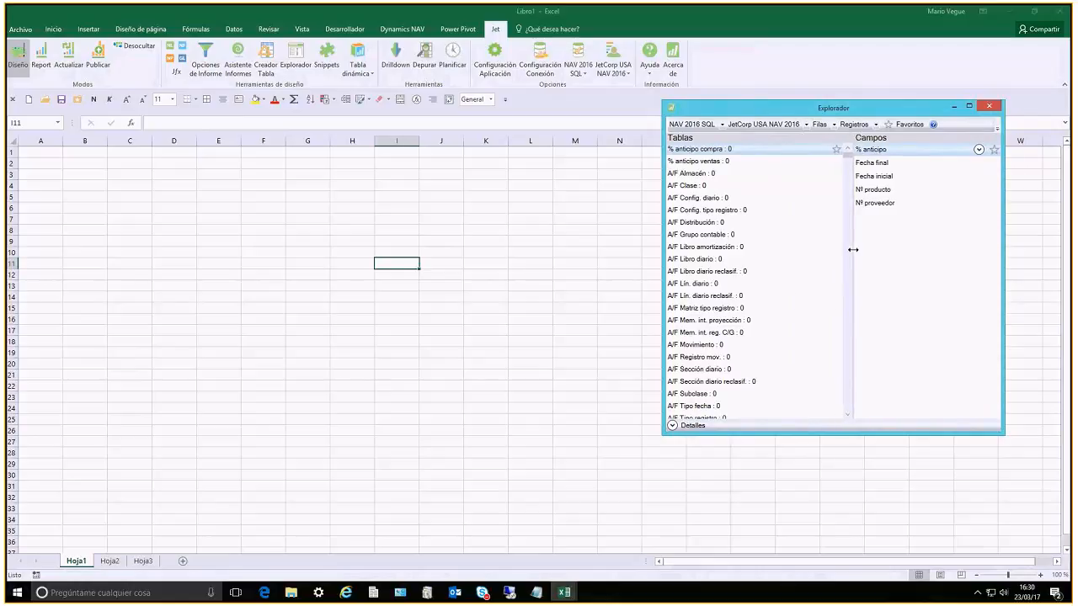
{"action": "left_click", "coordinate": [579, 70]}
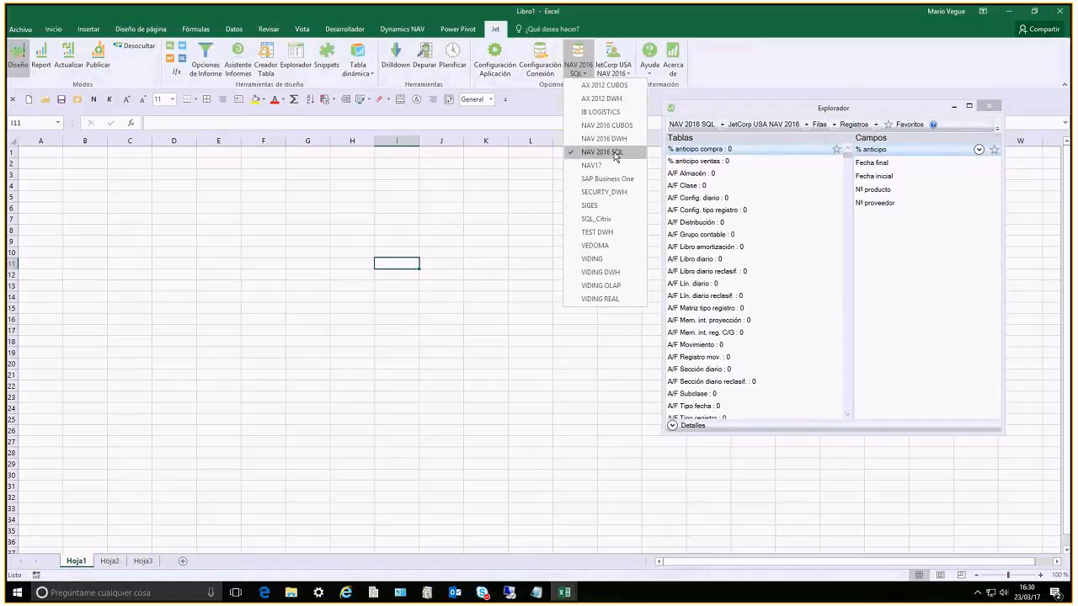
{"action": "left_click", "coordinate": [616, 151]}
Examine the fields of the A/F Almacén, A/F Libro diario and A/F Registro mov. tables and look through the complete Tablas list
{"action": "left_click", "coordinate": [715, 175]}
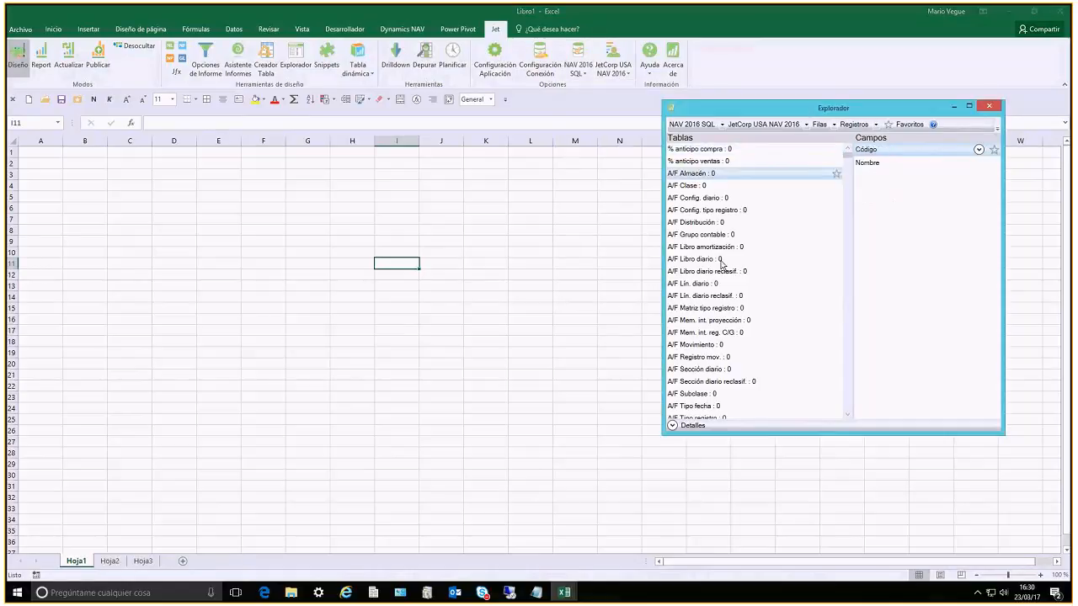
{"action": "left_click", "coordinate": [717, 260]}
{"action": "left_click", "coordinate": [692, 358]}
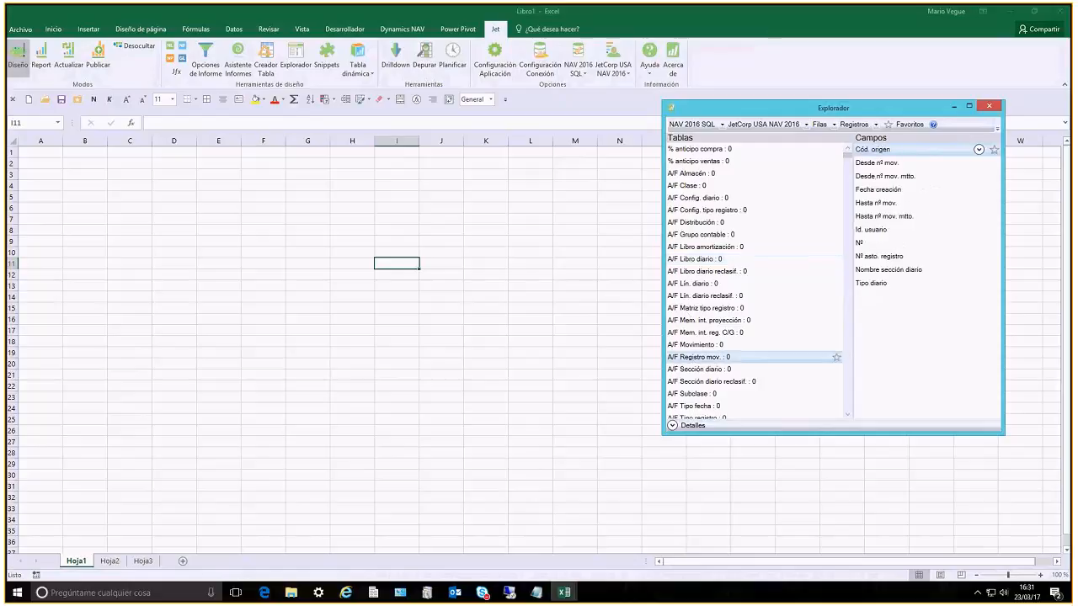
{"action": "left_click_drag", "start_coordinate": [847, 157], "coordinate": [850, 194]}
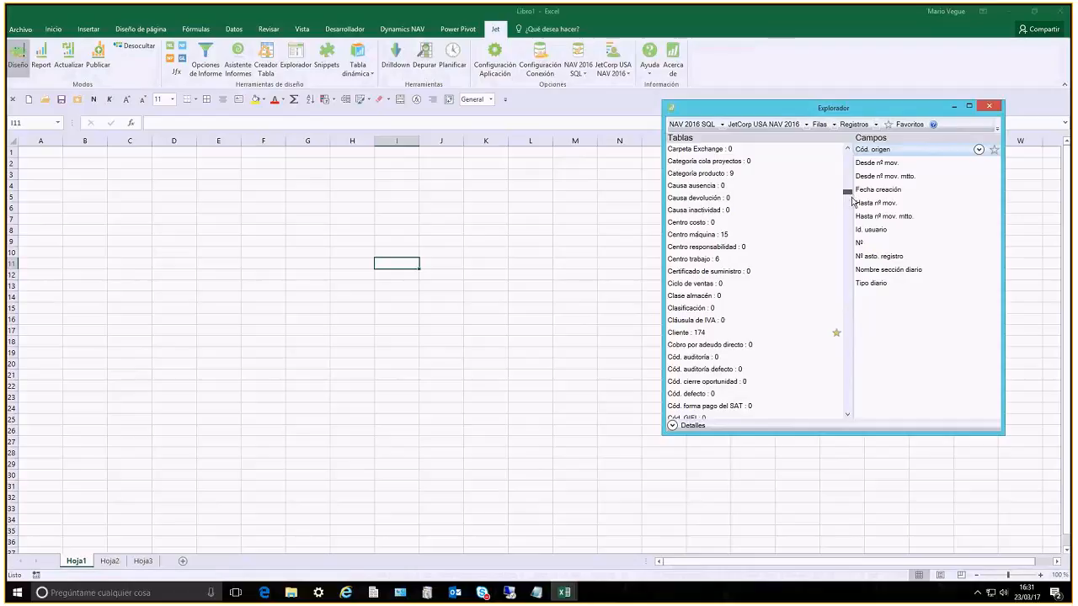
{"action": "left_click_drag", "start_coordinate": [851, 200], "coordinate": [853, 210]}
{"action": "scroll", "coordinate": [852, 209], "scroll_direction": "down", "scroll_amount": 4}
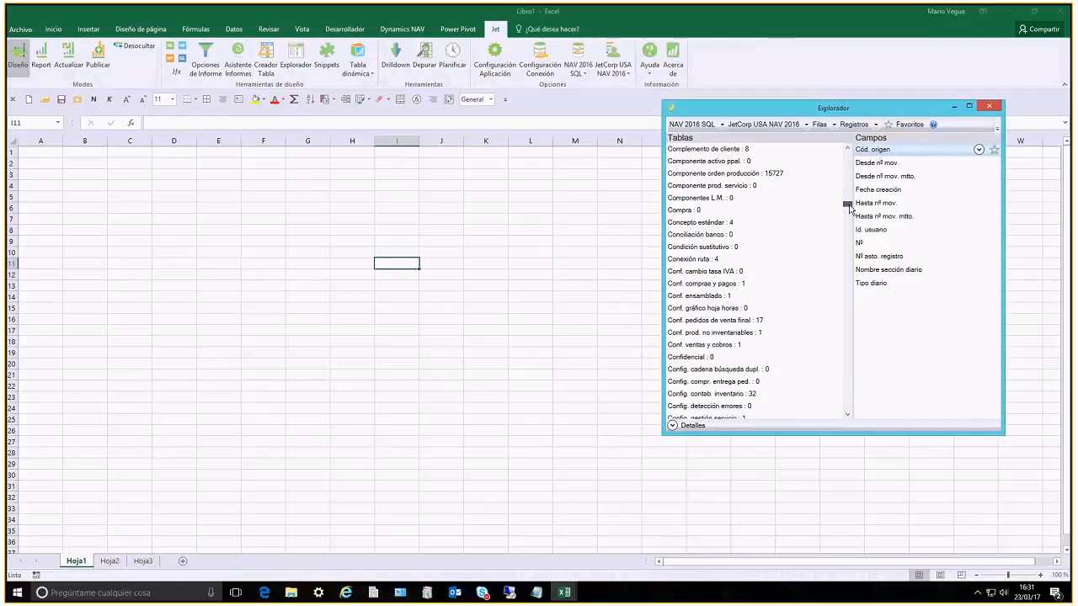
{"action": "left_click_drag", "start_coordinate": [848, 208], "coordinate": [848, 329]}
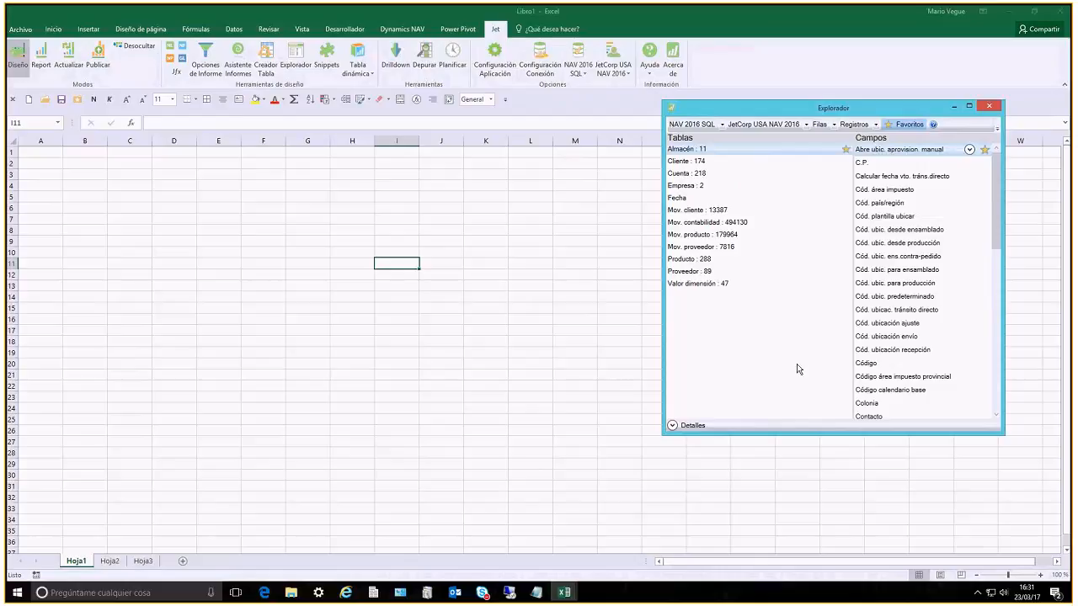
Examine the fields of the favorite tables Cliente, Empresa, Mov. cliente, Mov. producto, Producto and Fecha
{"action": "left_click", "coordinate": [689, 160]}
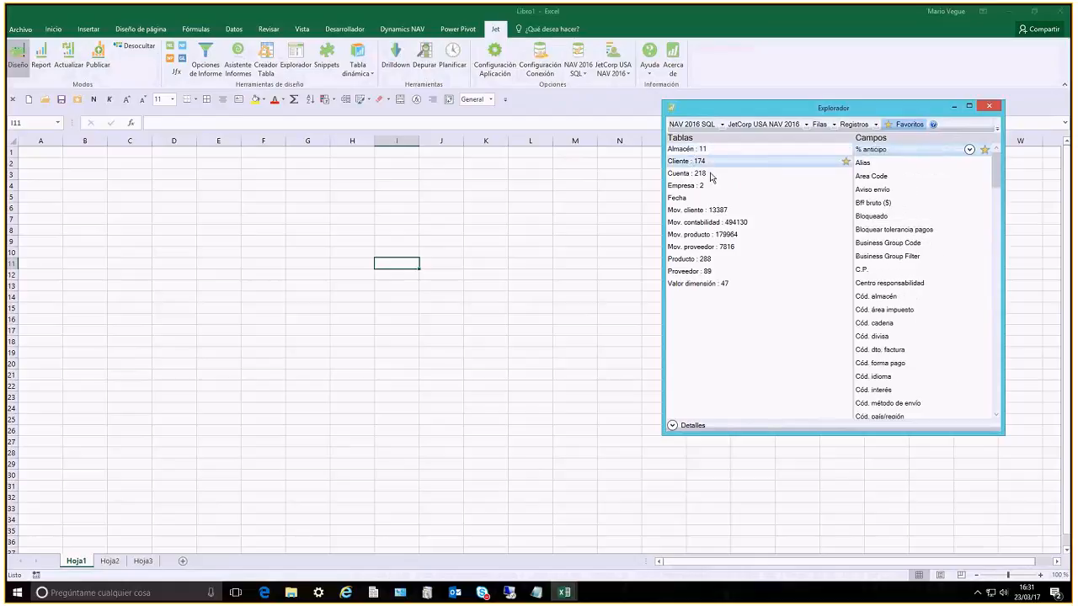
{"action": "left_click", "coordinate": [686, 186]}
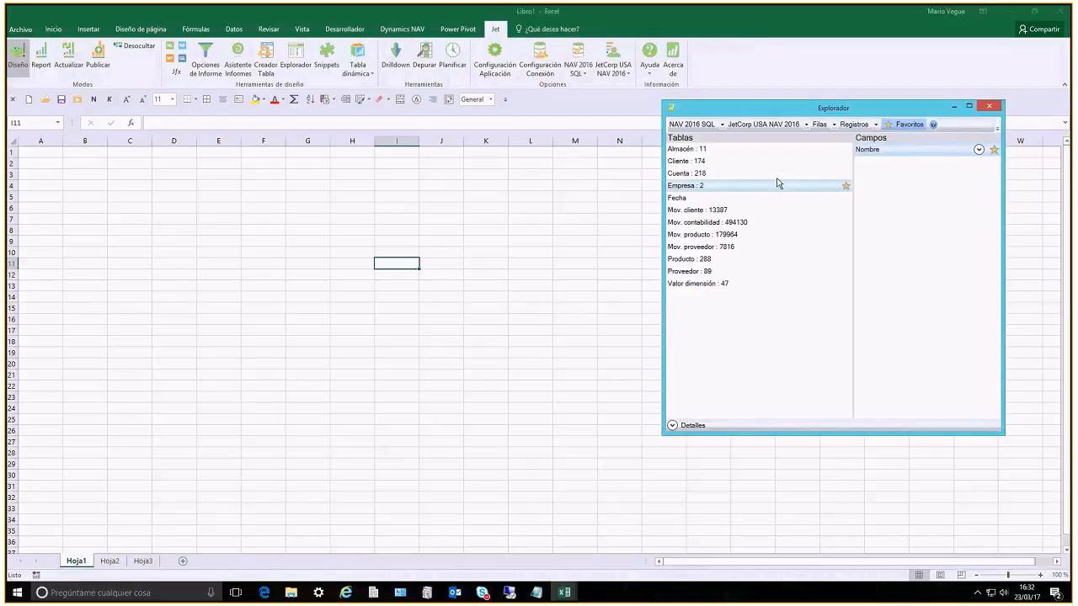
{"action": "left_click", "coordinate": [718, 211]}
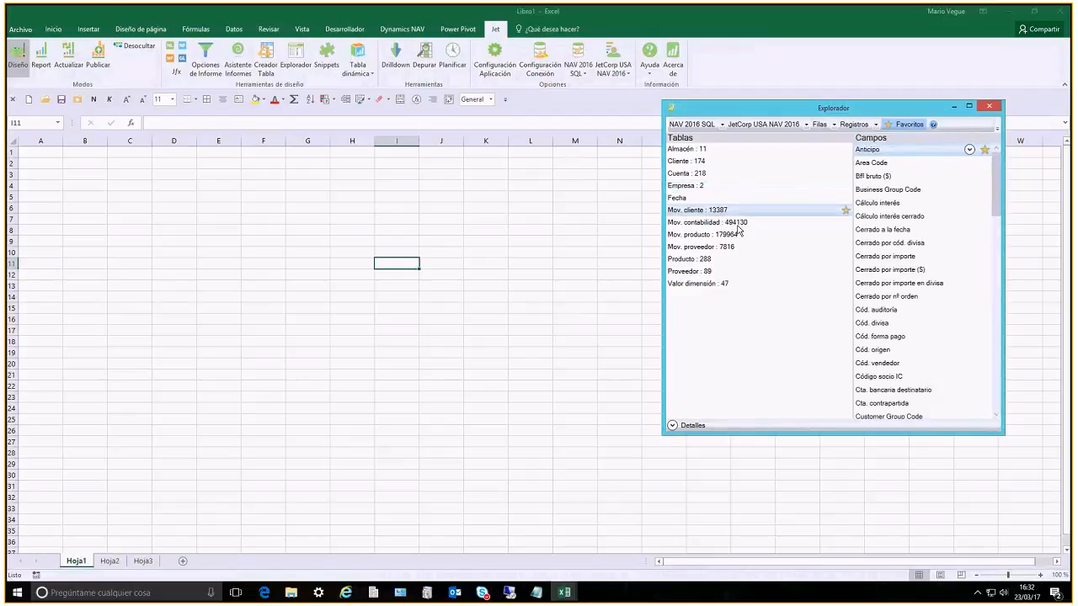
{"action": "left_click", "coordinate": [735, 234]}
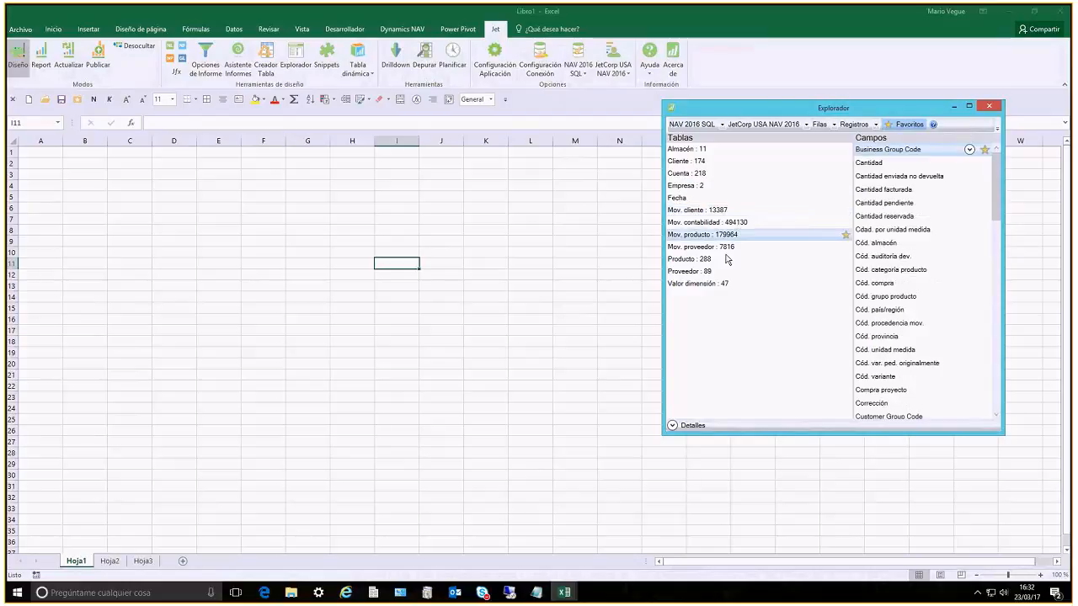
{"action": "left_click", "coordinate": [727, 259]}
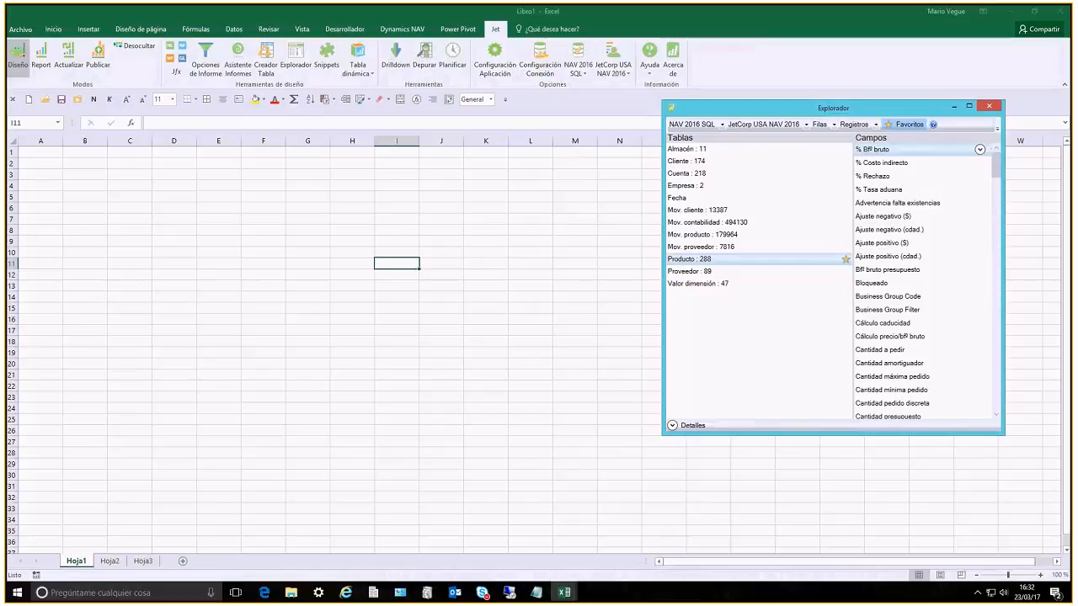
{"action": "left_click", "coordinate": [697, 187]}
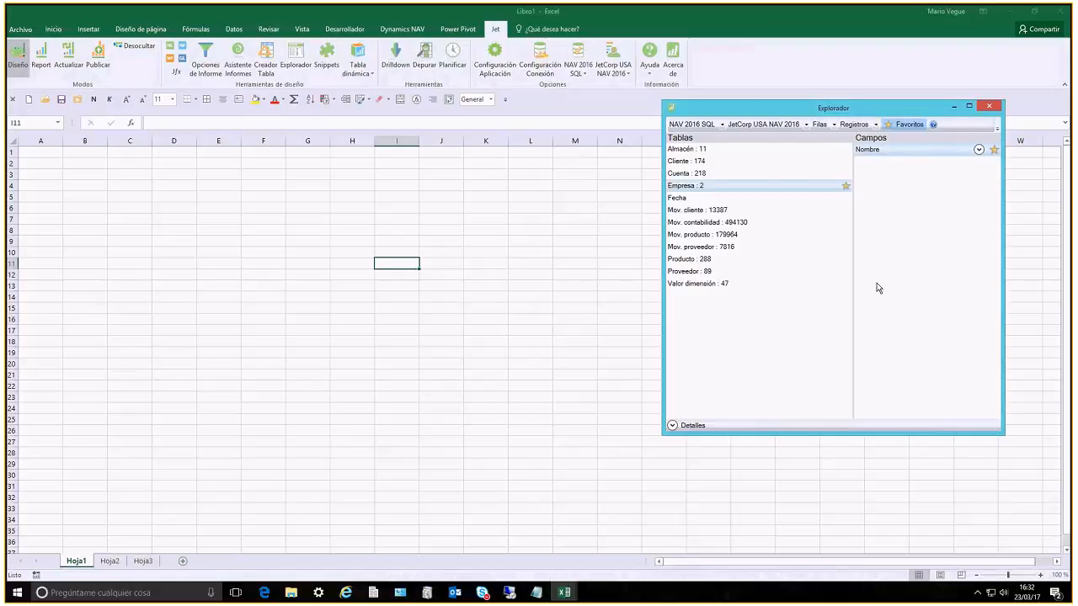
{"action": "left_click", "coordinate": [688, 199]}
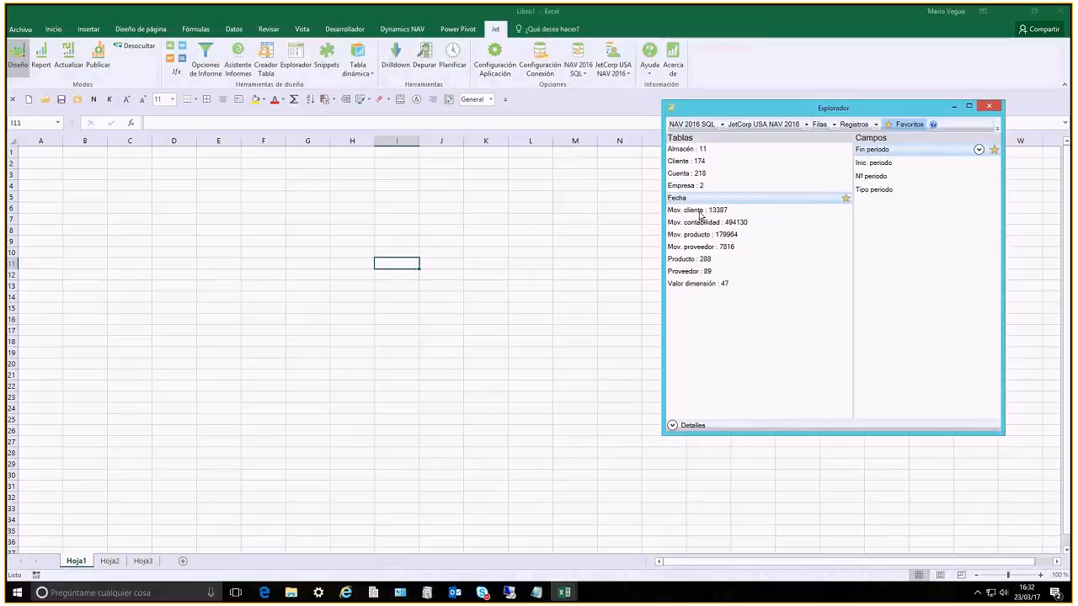
Mark the A/F Lín. diario table as a favorite from the complete table list, and remove it again from the favorites
{"action": "left_click", "coordinate": [902, 131]}
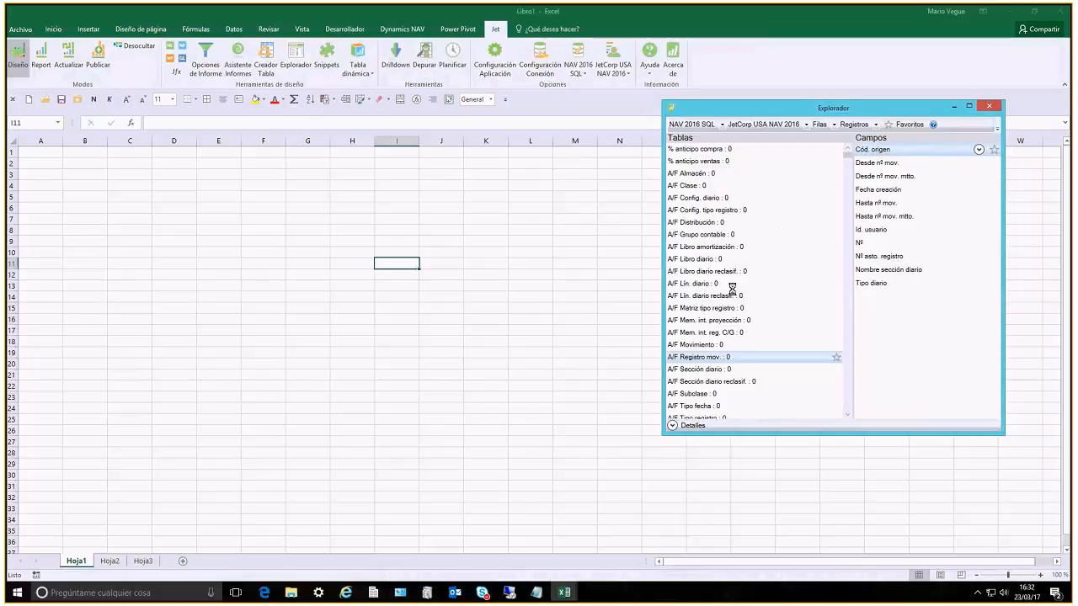
{"action": "left_click", "coordinate": [832, 284]}
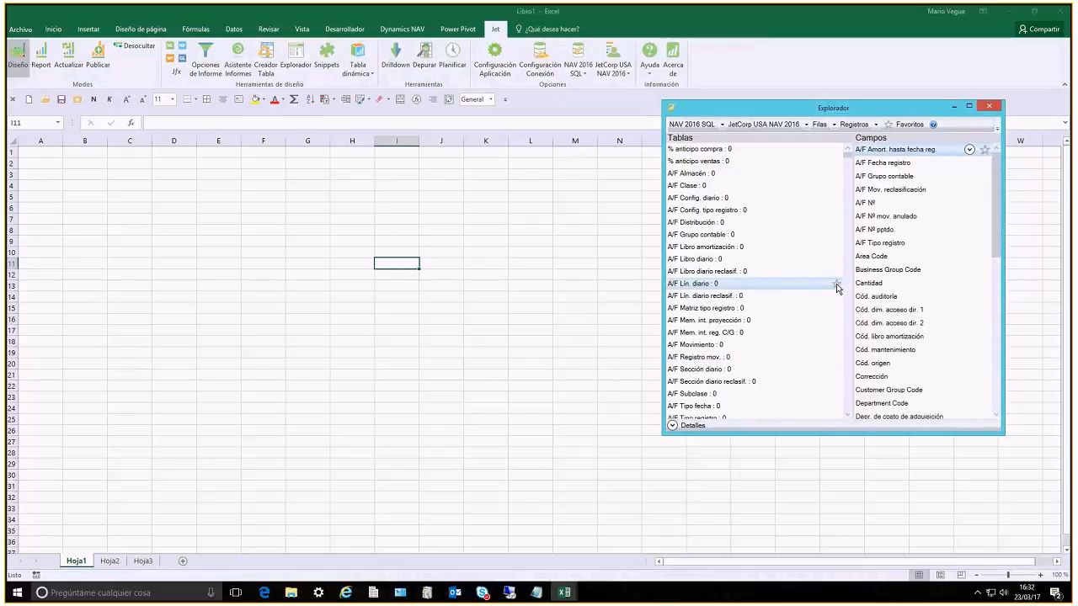
{"action": "left_click", "coordinate": [836, 284]}
{"action": "left_click", "coordinate": [906, 124]}
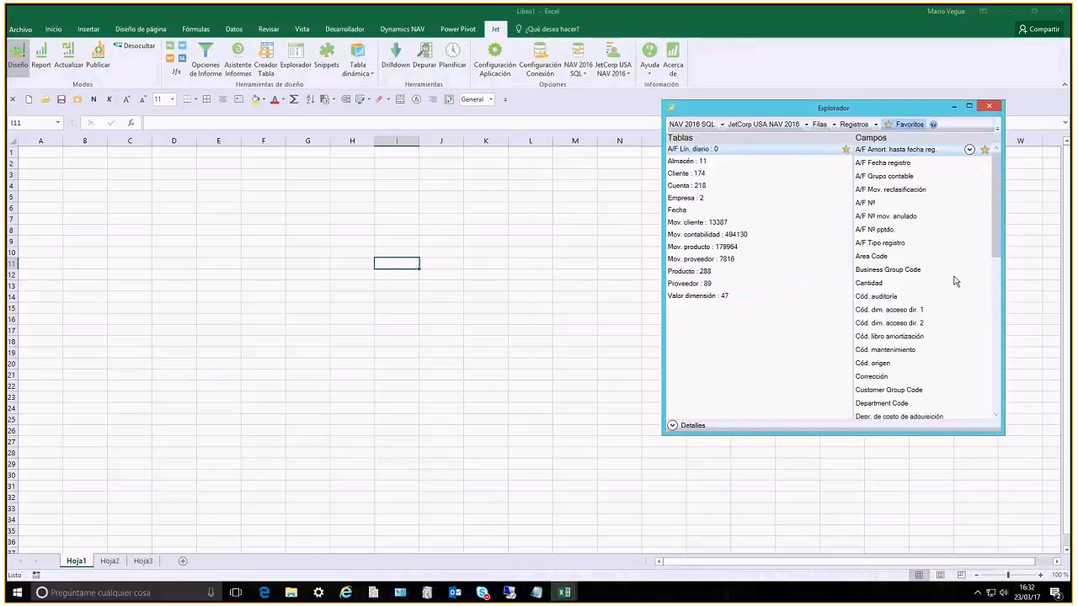
{"action": "left_click", "coordinate": [846, 149]}
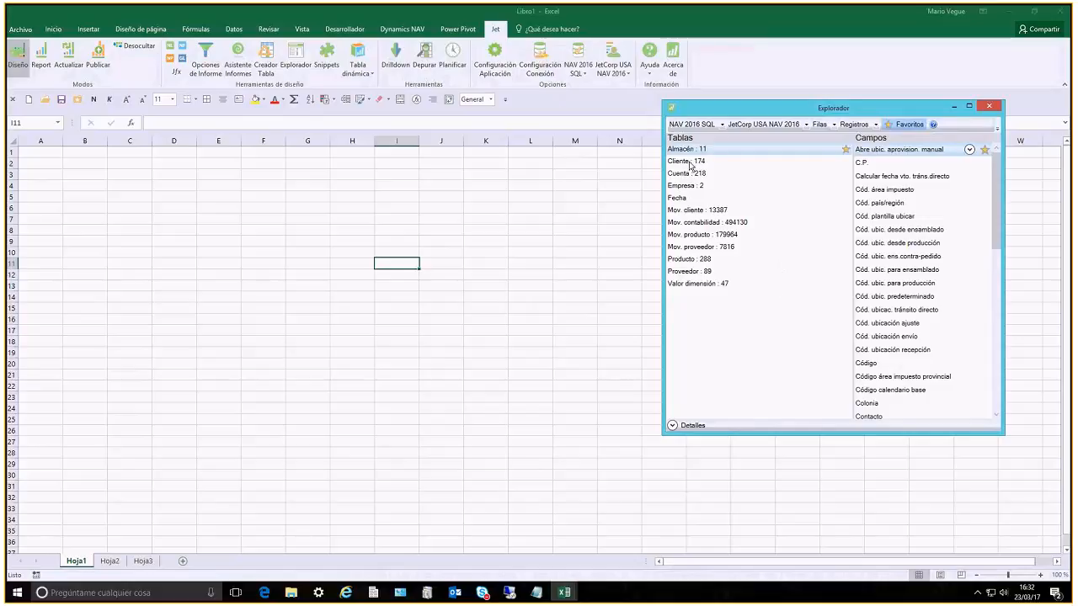
Choose the Cliente table and outline a report layout on Hoja1 by highlighting D10:J10, E11:J23, D25:J25, the block starting at E26 and cells from K8
{"action": "left_click", "coordinate": [716, 162]}
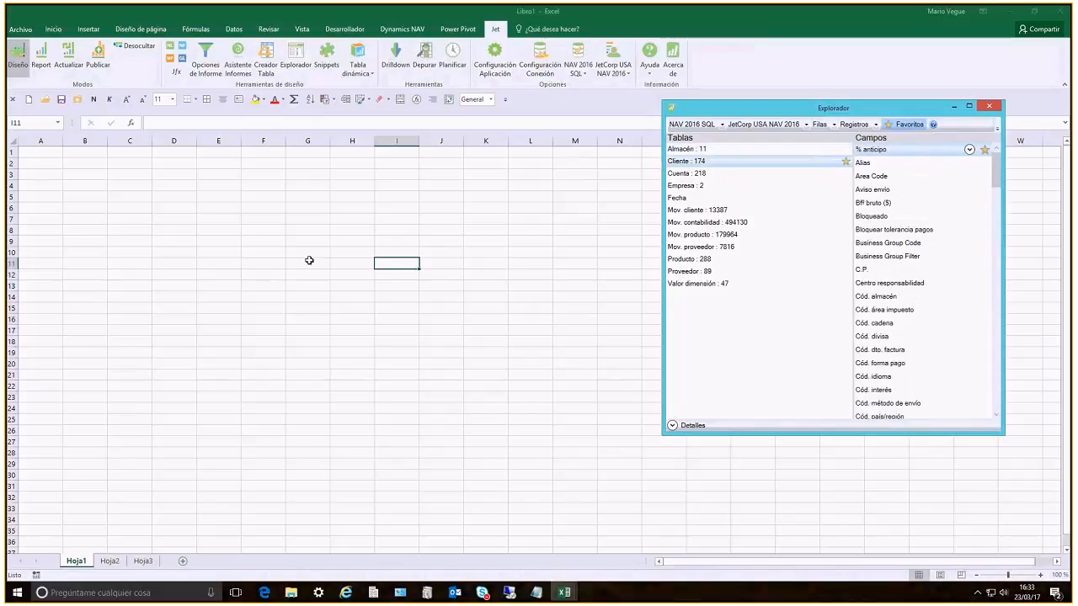
{"action": "left_click", "coordinate": [309, 260]}
{"action": "left_click_drag", "start_coordinate": [188, 250], "coordinate": [428, 251]}
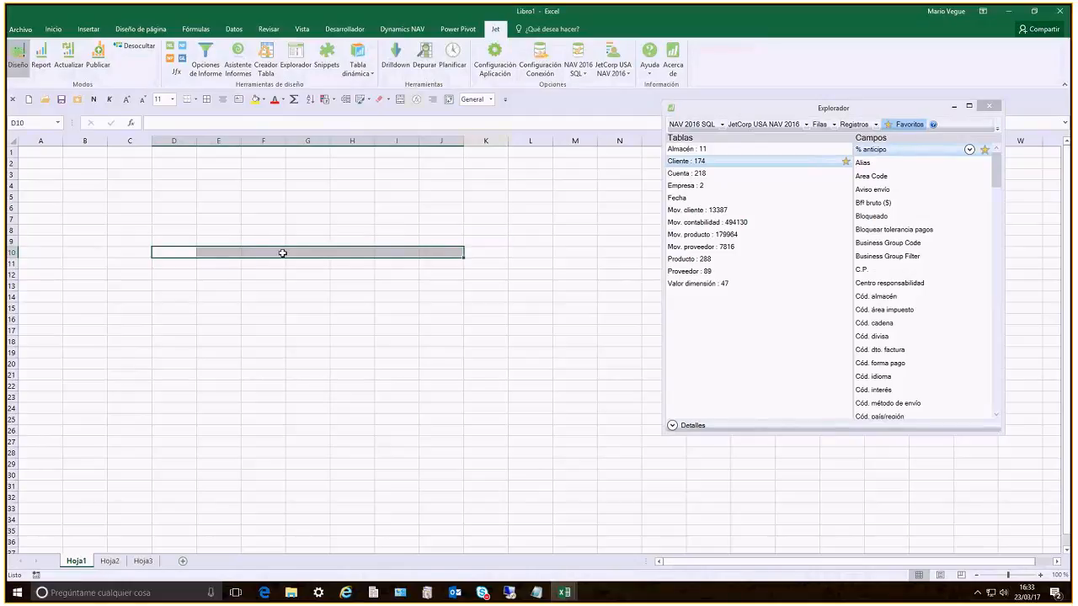
{"action": "left_click_drag", "start_coordinate": [231, 266], "coordinate": [446, 397]}
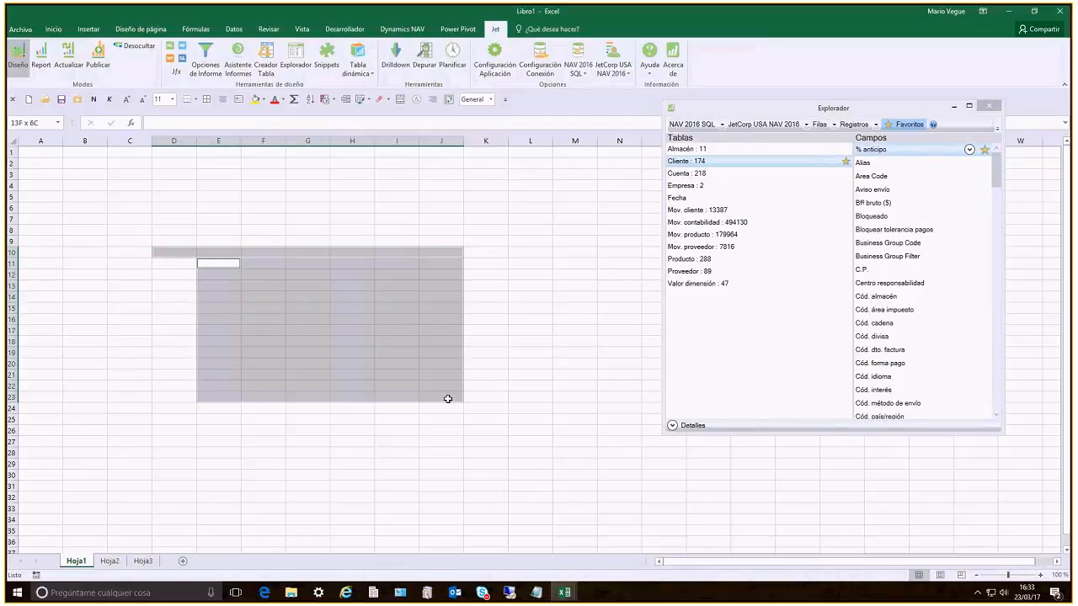
{"action": "left_click", "coordinate": [173, 419], "text": "ctrl"}
{"action": "left_click_drag", "start_coordinate": [236, 420], "coordinate": [441, 414]}
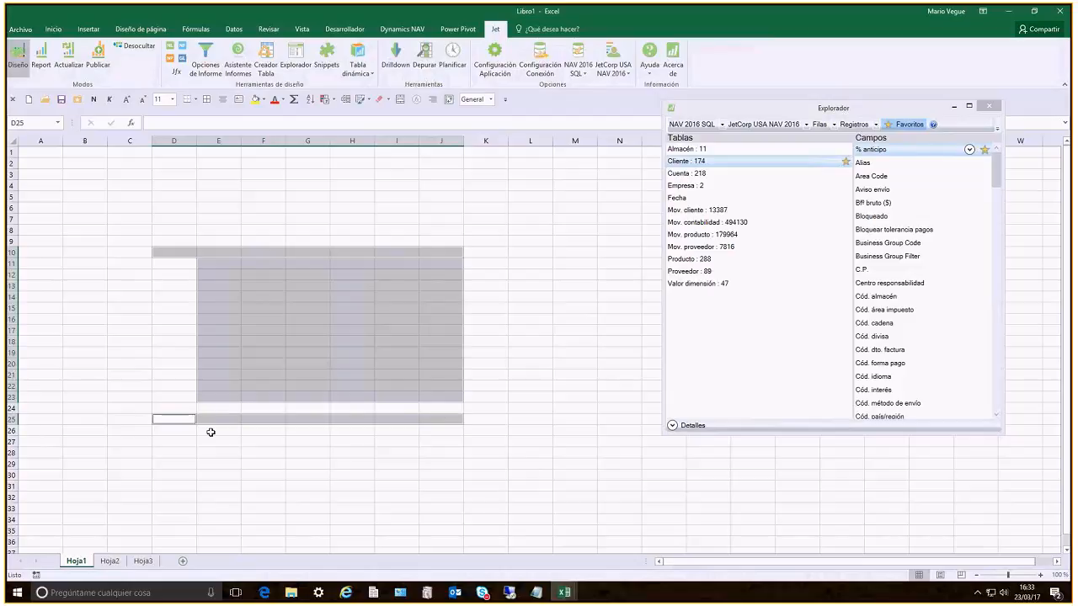
{"action": "left_click_drag", "start_coordinate": [210, 431], "coordinate": [451, 549]}
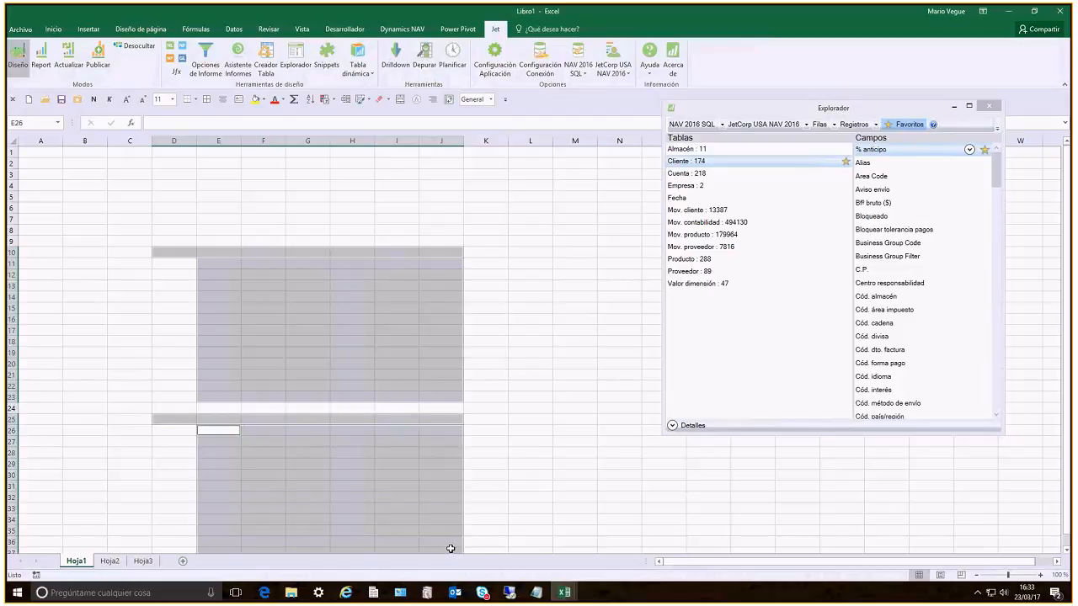
{"action": "left_click_drag", "start_coordinate": [491, 227], "coordinate": [675, 247]}
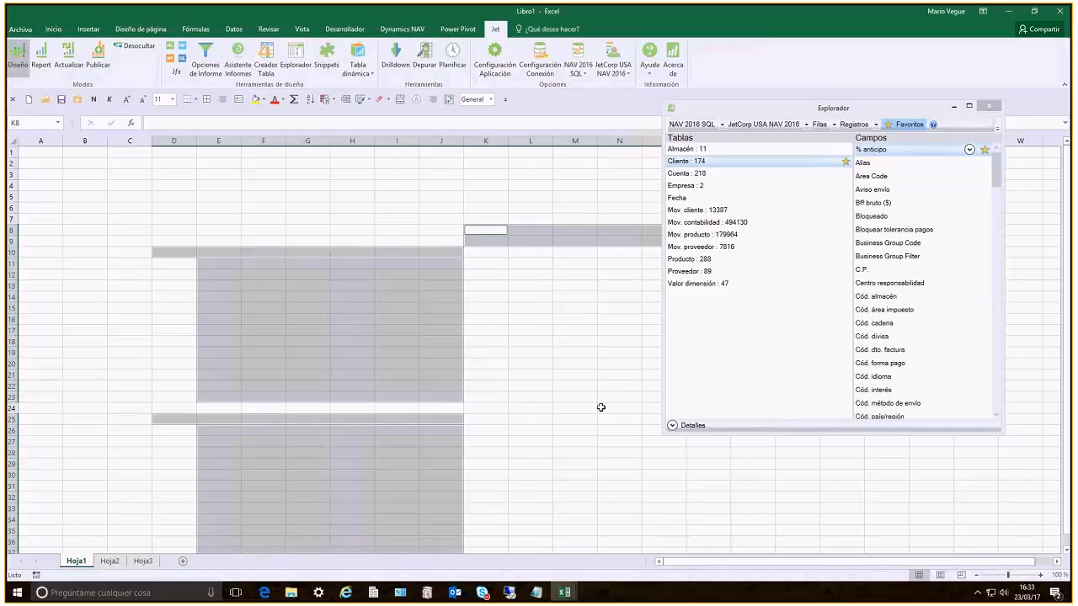
{"action": "left_click", "coordinate": [544, 320]}
Examine the details of the Cliente table's Ventas ($) field, including its CalcFormula, and collapse the details
{"action": "left_click", "coordinate": [799, 222]}
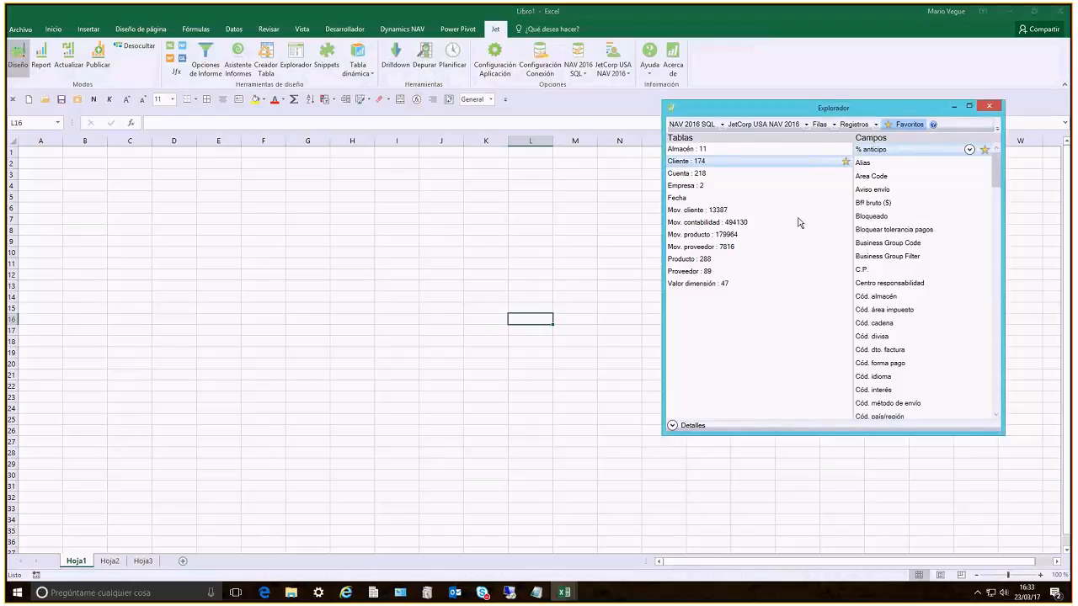
{"action": "left_click", "coordinate": [872, 204]}
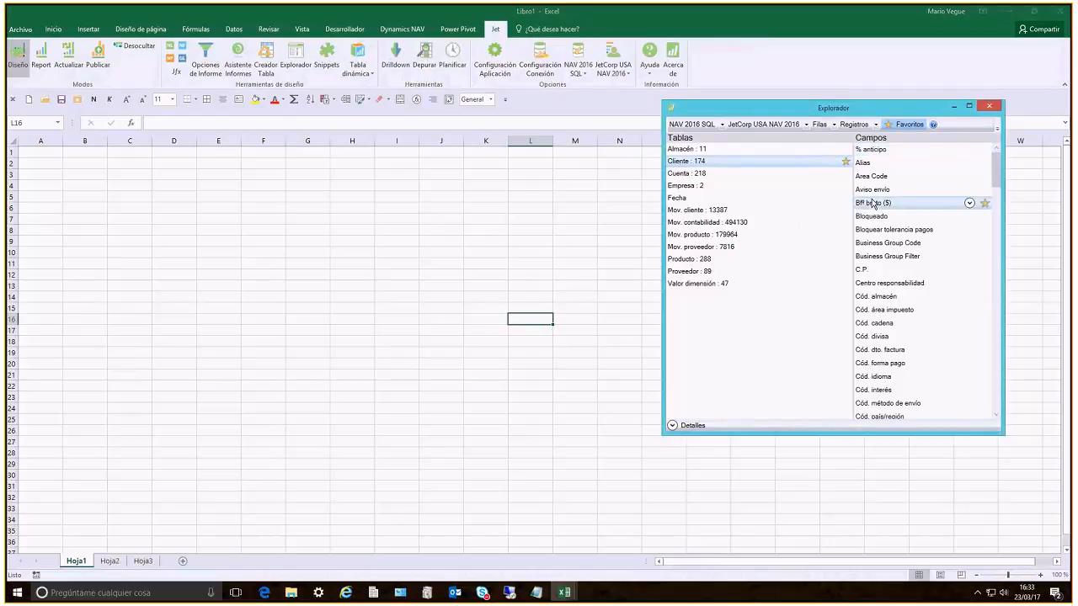
{"action": "key", "text": "End"}
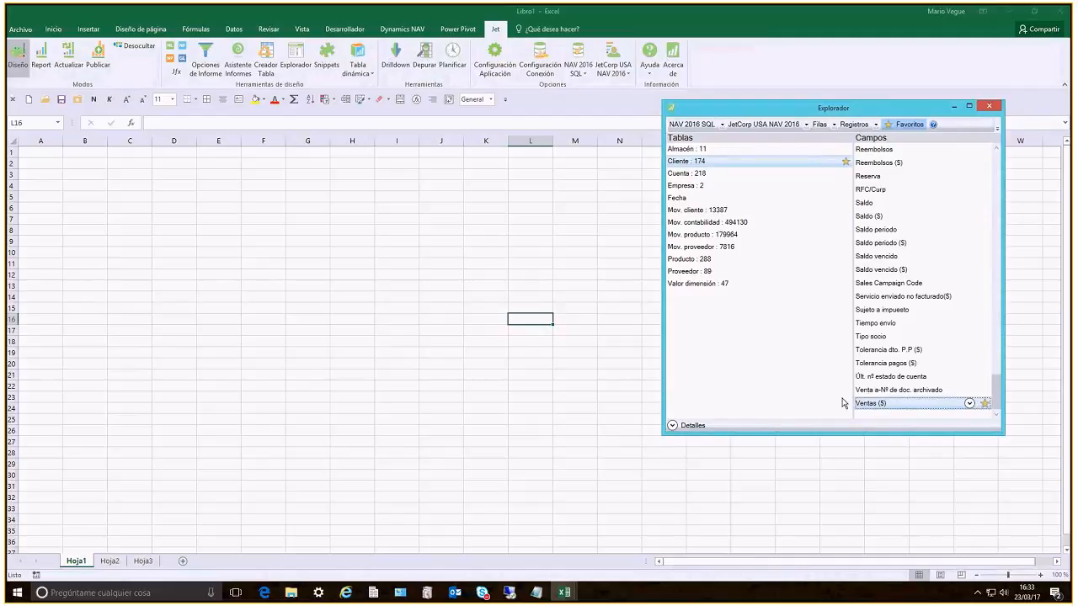
{"action": "left_click", "coordinate": [673, 426]}
{"action": "left_click", "coordinate": [686, 425]}
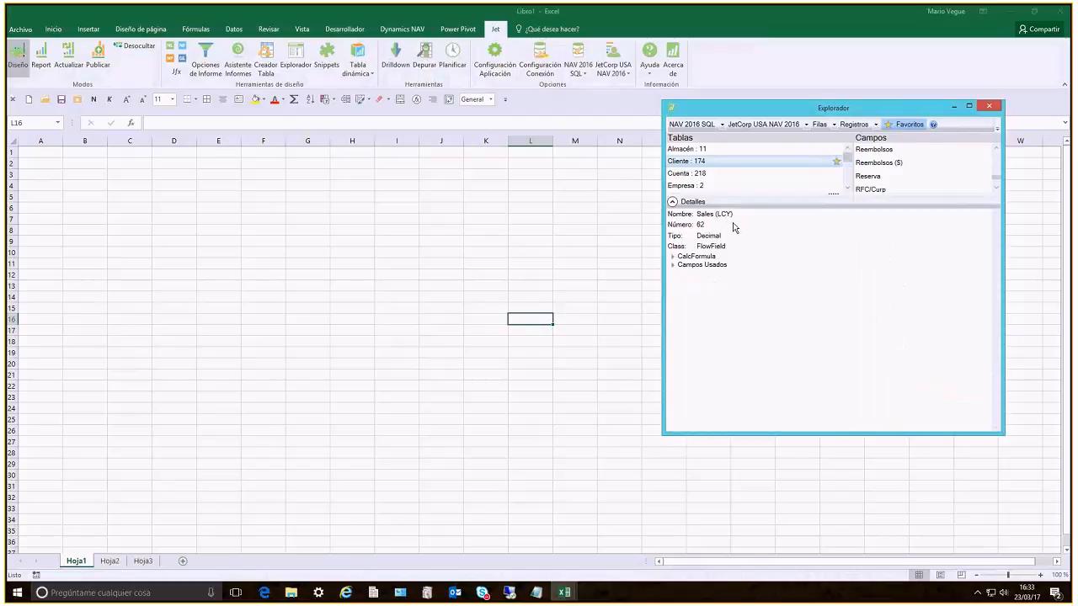
{"action": "left_click", "coordinate": [673, 256]}
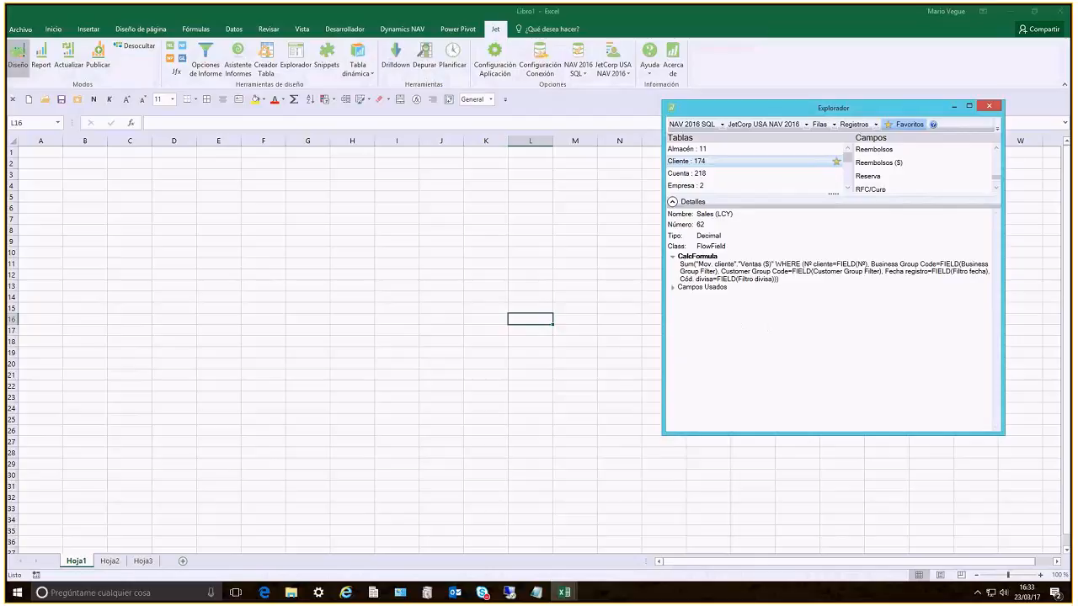
{"action": "left_click", "coordinate": [674, 259]}
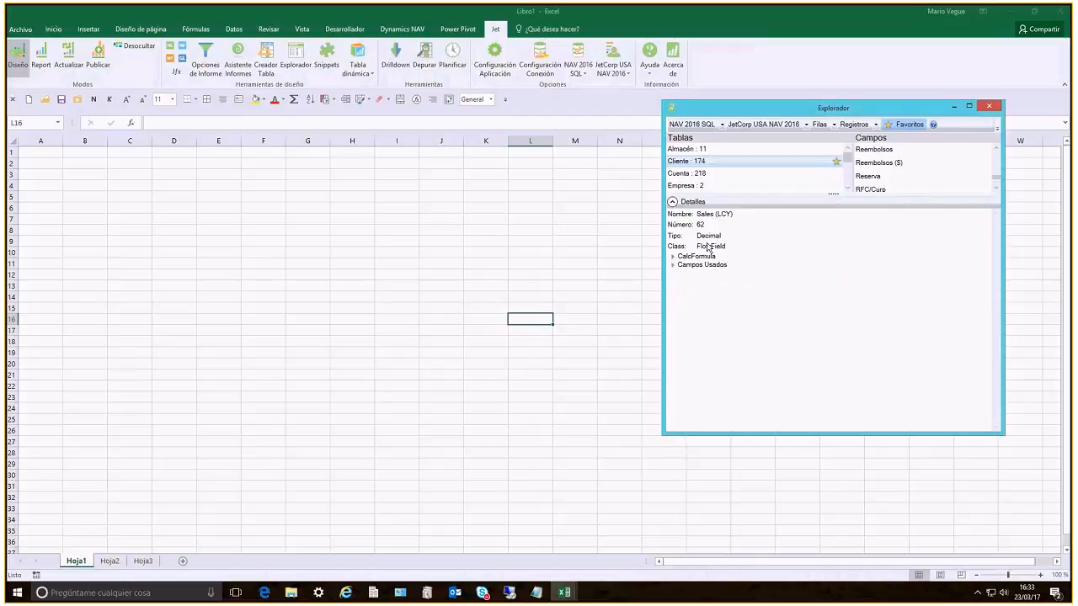
{"action": "left_click", "coordinate": [673, 203]}
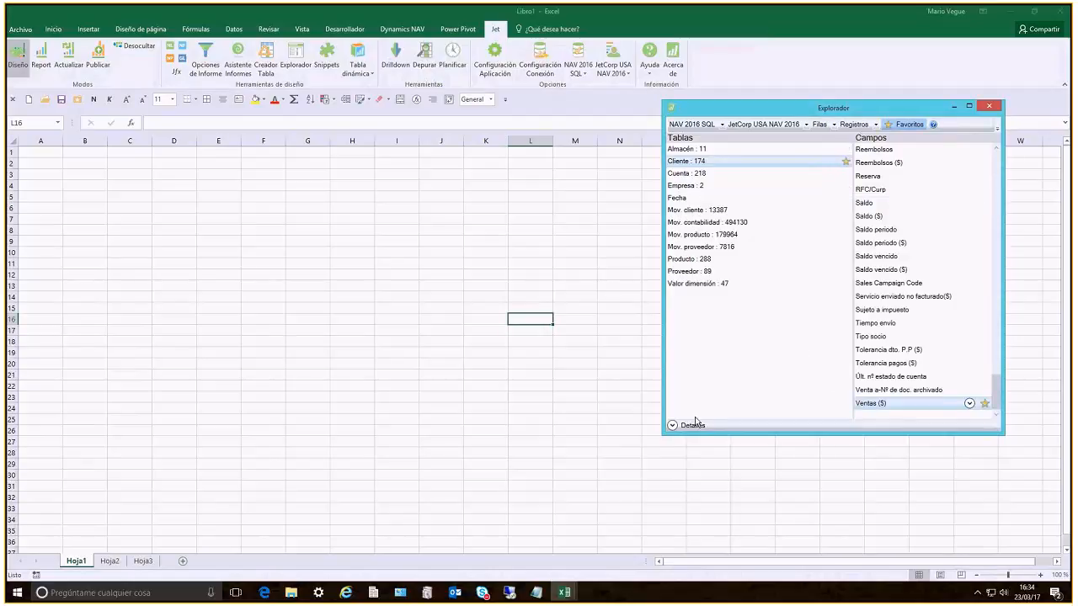
Examine the Campos Usados of the Ventas ($) field, and compare the field lists of Mov. contabilidad and Cliente
{"action": "left_click", "coordinate": [672, 425]}
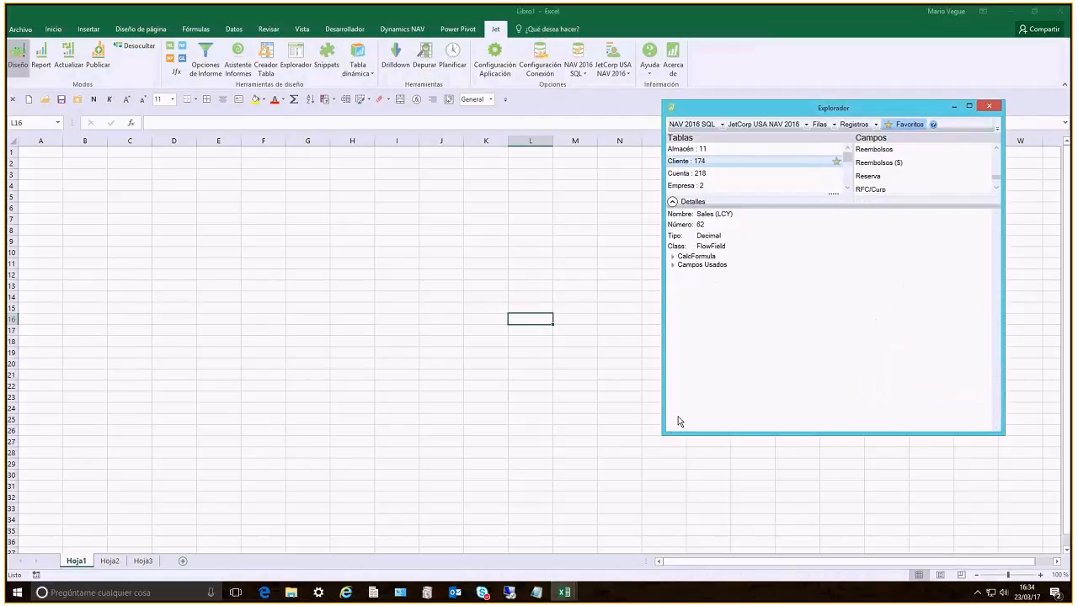
{"action": "left_click", "coordinate": [672, 266]}
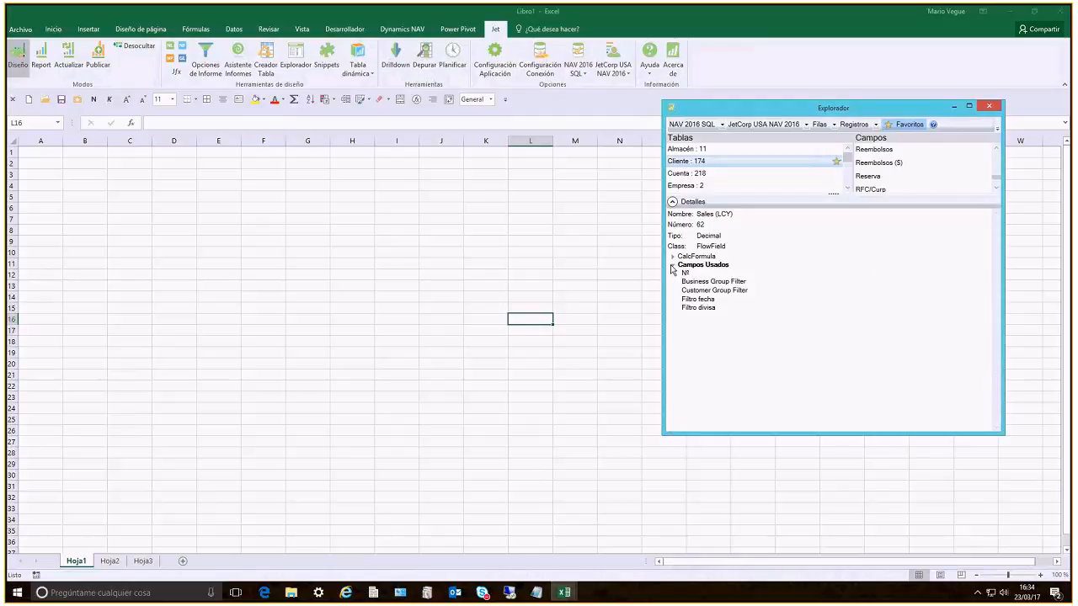
{"action": "left_click", "coordinate": [672, 201]}
{"action": "left_click", "coordinate": [695, 223]}
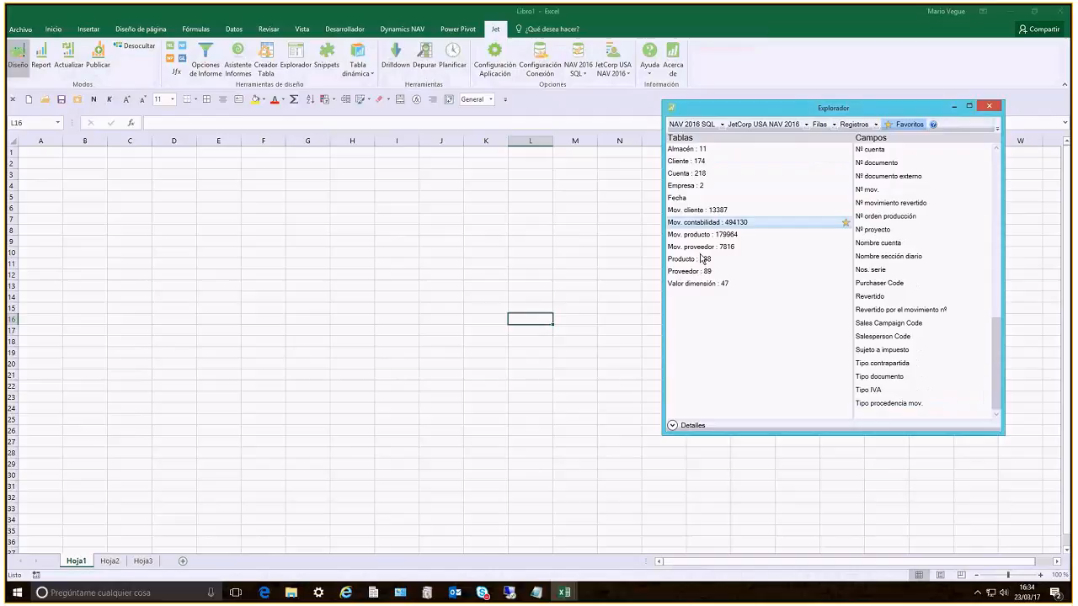
{"action": "left_click", "coordinate": [689, 162]}
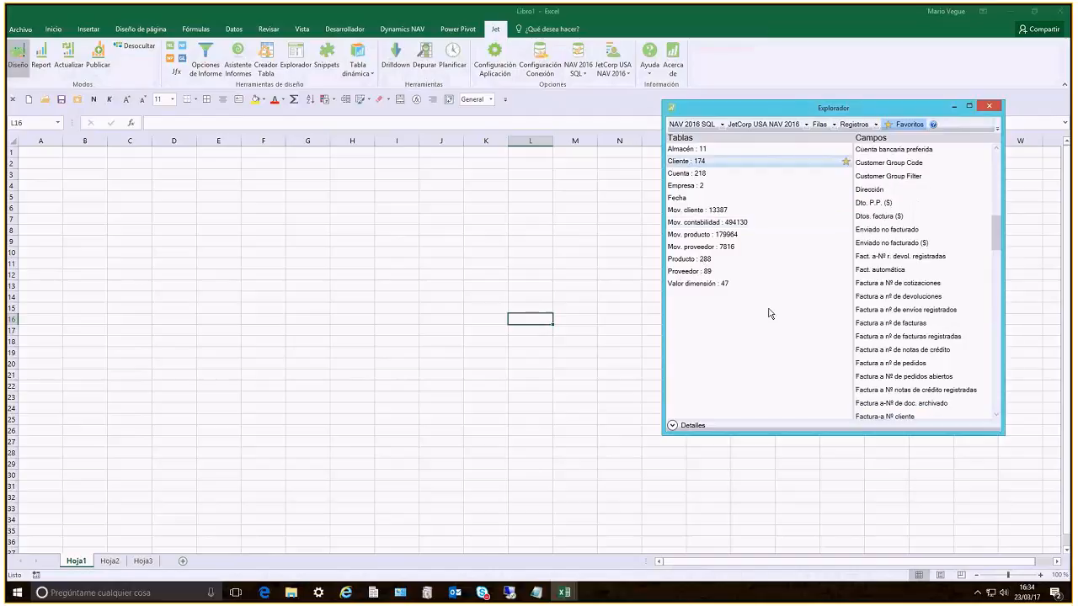
Examine the Cliente table's details, including the full list of Relaciones de Tabla, and collapse the details
{"action": "left_click", "coordinate": [674, 426]}
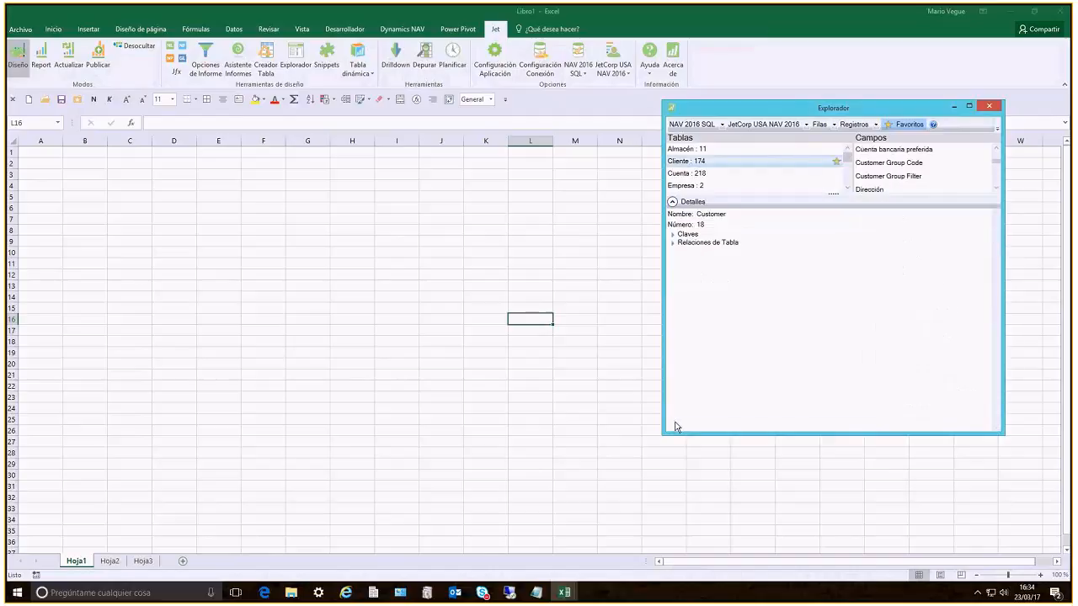
{"action": "left_click", "coordinate": [673, 234]}
{"action": "left_click", "coordinate": [673, 234]}
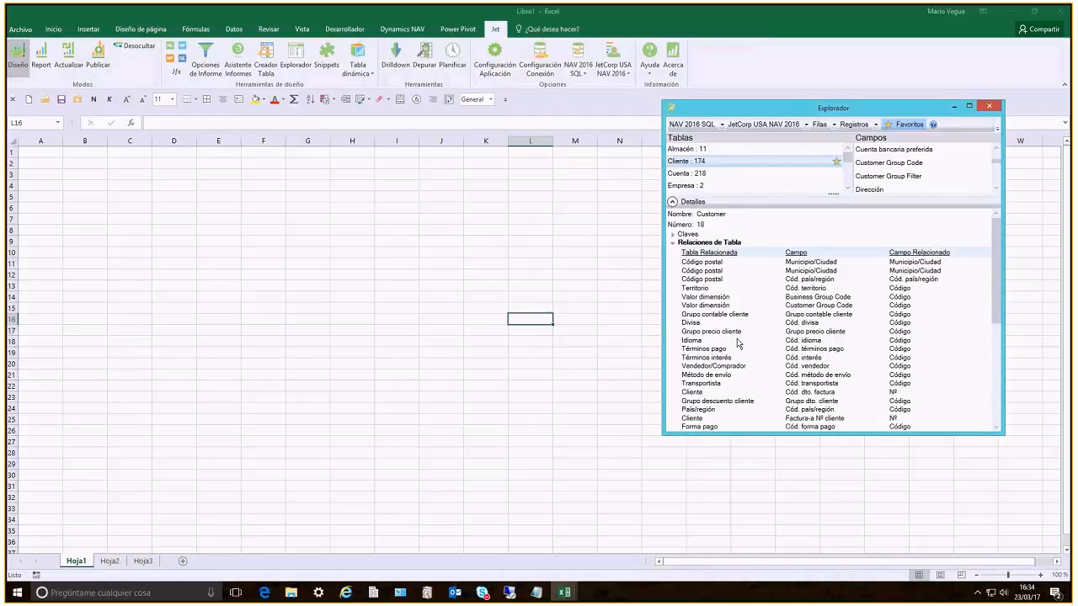
{"action": "scroll", "coordinate": [738, 343], "scroll_direction": "down", "scroll_amount": 8}
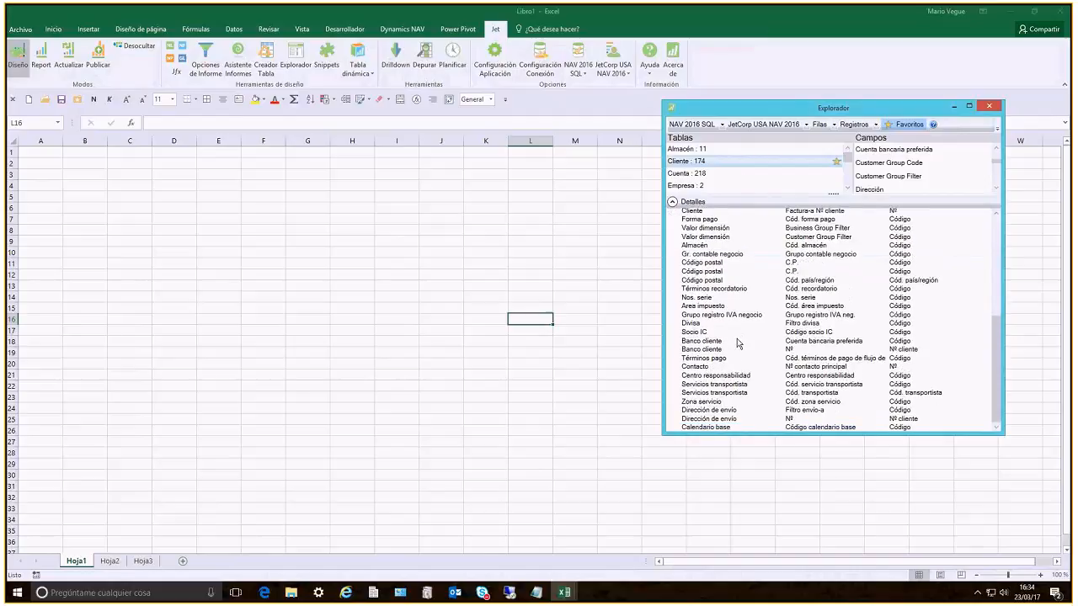
{"action": "scroll", "coordinate": [738, 343], "scroll_direction": "up", "scroll_amount": 8}
{"action": "left_click", "coordinate": [672, 244]}
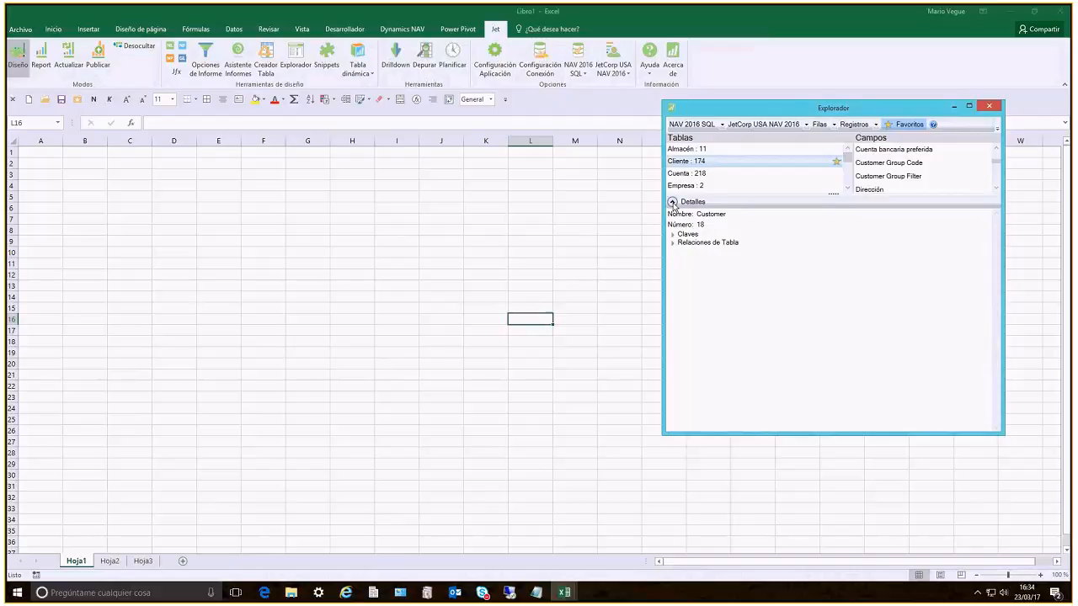
{"action": "left_click", "coordinate": [672, 203]}
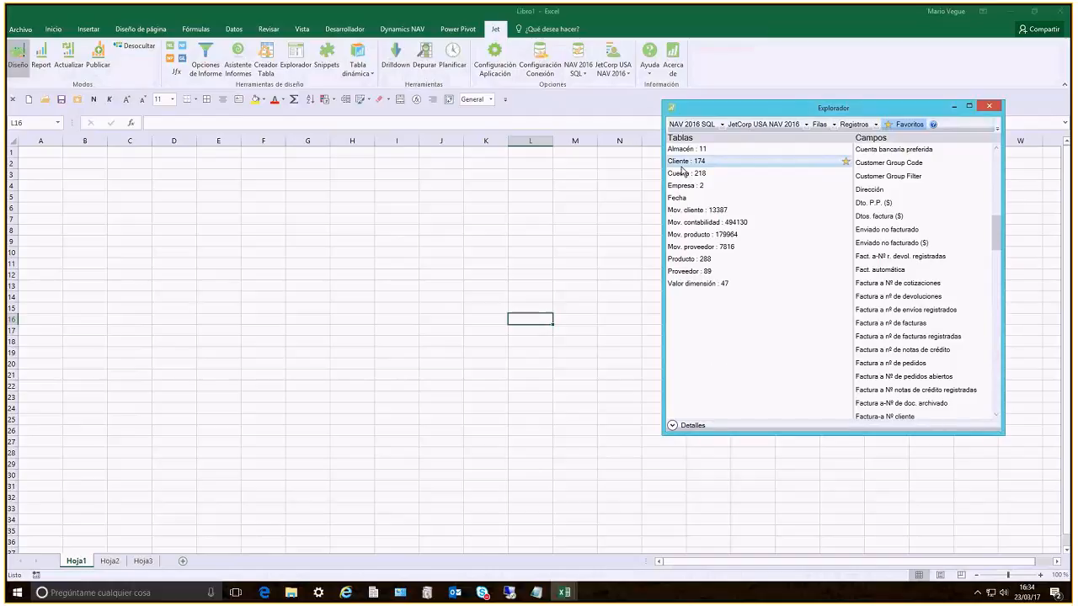
Choose the Cliente table and place its Nº field on Hoja1 at E14 as a row-replicating report field
{"action": "left_click", "coordinate": [724, 211]}
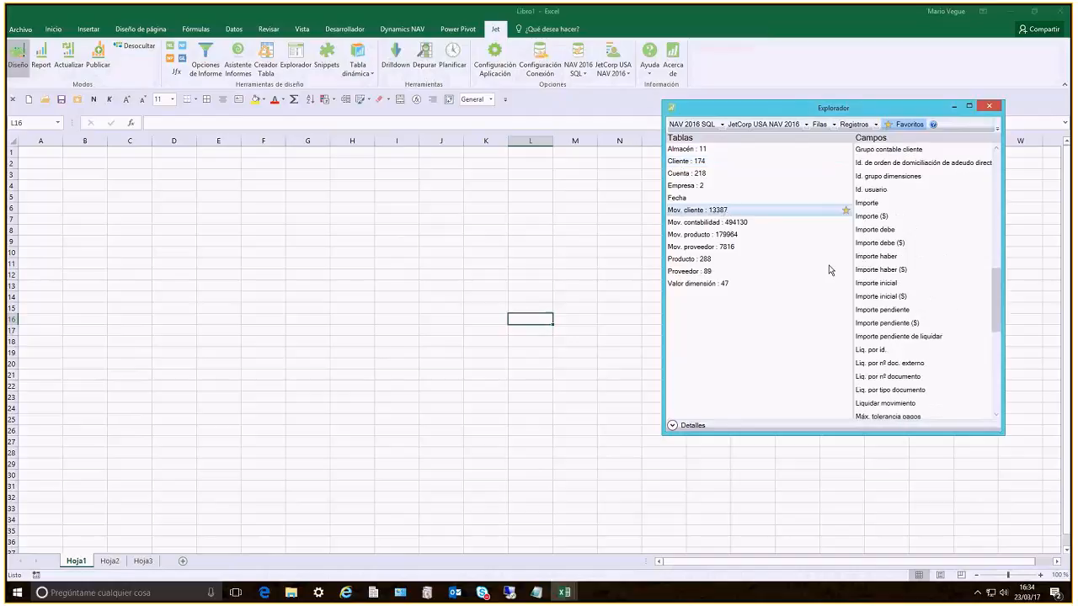
{"action": "left_click", "coordinate": [684, 161]}
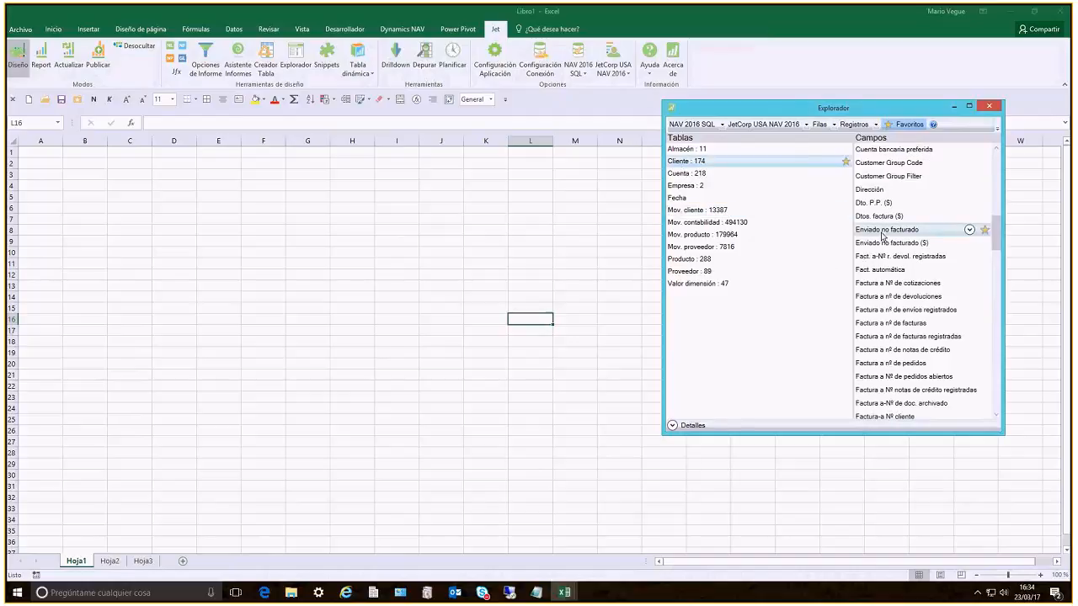
{"action": "scroll", "coordinate": [882, 235], "scroll_direction": "down", "scroll_amount": 5}
{"action": "scroll", "coordinate": [882, 235], "scroll_direction": "down", "scroll_amount": 7}
{"action": "left_click_drag", "start_coordinate": [883, 243], "coordinate": [218, 297]}
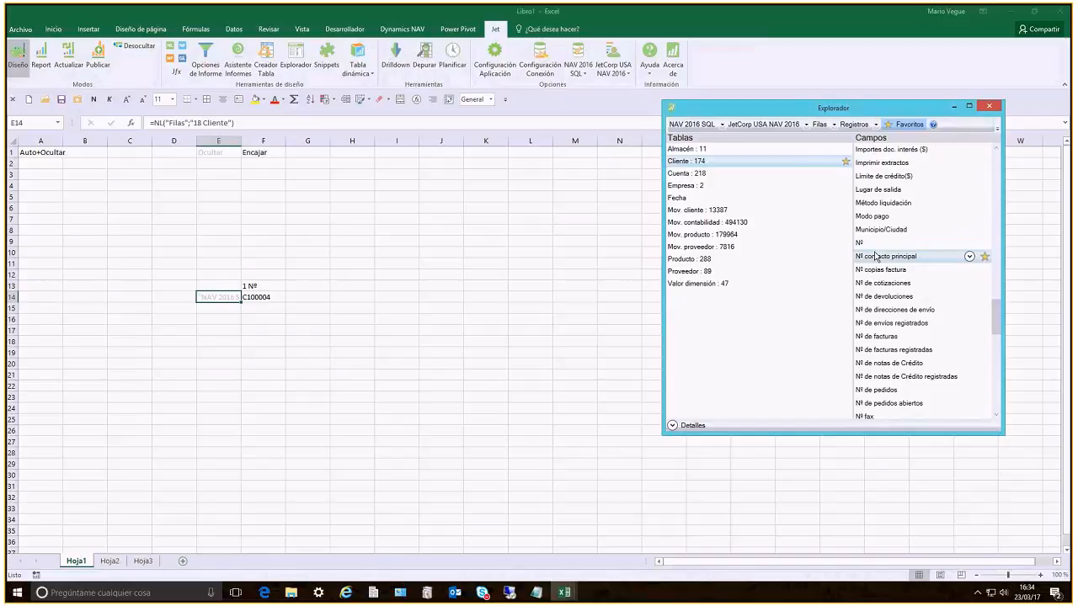
Add the Cliente fields Nombre at G14 and Ventas ($) at H14 beside the customer number
{"action": "scroll", "coordinate": [876, 256], "scroll_direction": "down", "scroll_amount": 2}
{"action": "left_click_drag", "start_coordinate": [870, 405], "coordinate": [296, 296]}
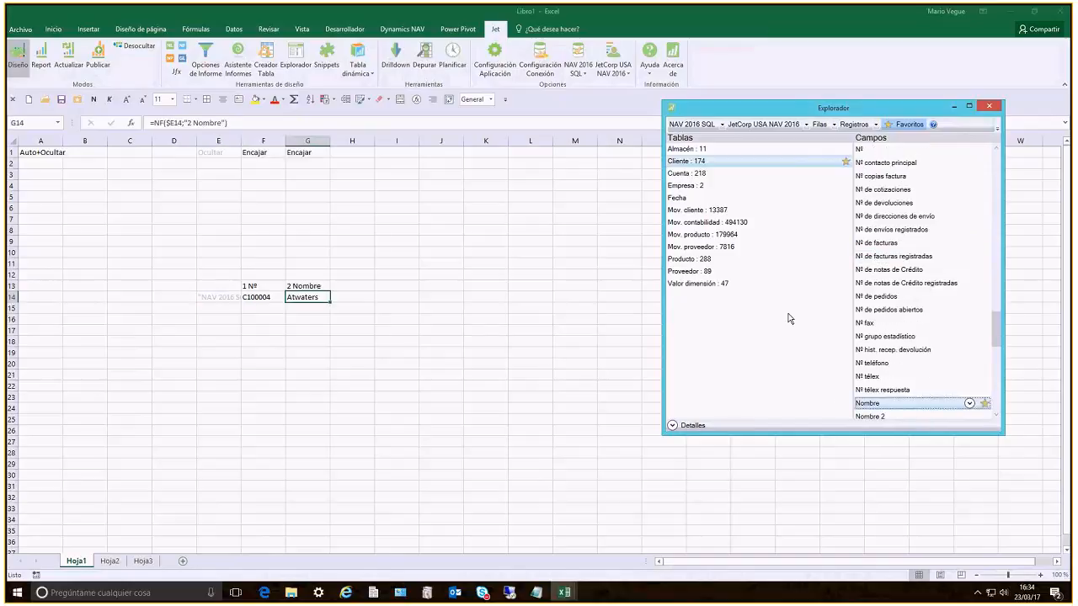
{"action": "scroll", "coordinate": [913, 335], "scroll_direction": "down", "scroll_amount": 5}
{"action": "scroll", "coordinate": [913, 335], "scroll_direction": "down", "scroll_amount": 1}
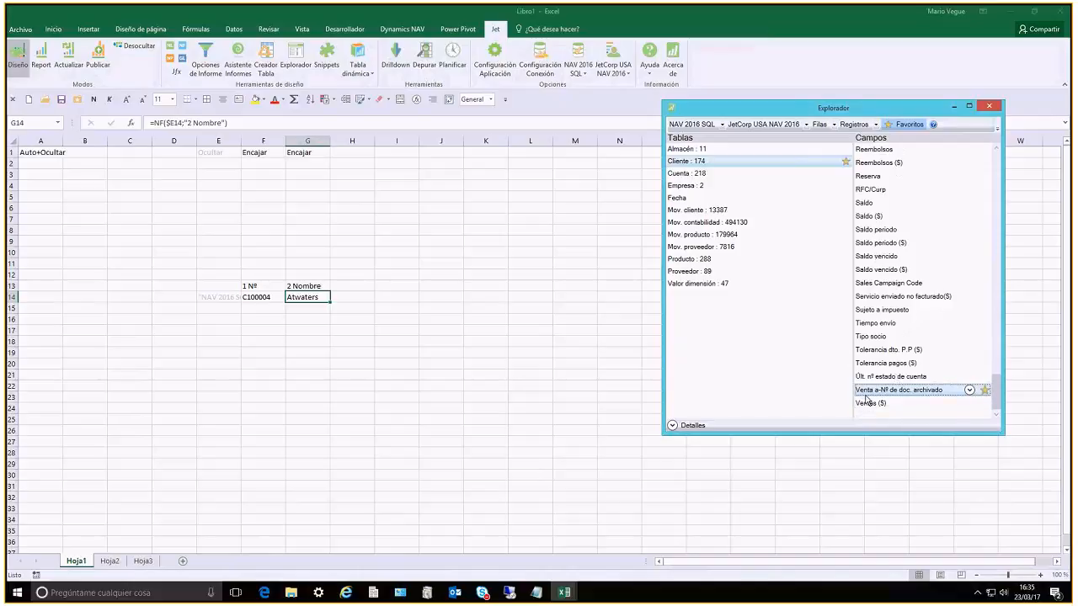
{"action": "left_click_drag", "start_coordinate": [348, 295], "coordinate": [348, 300]}
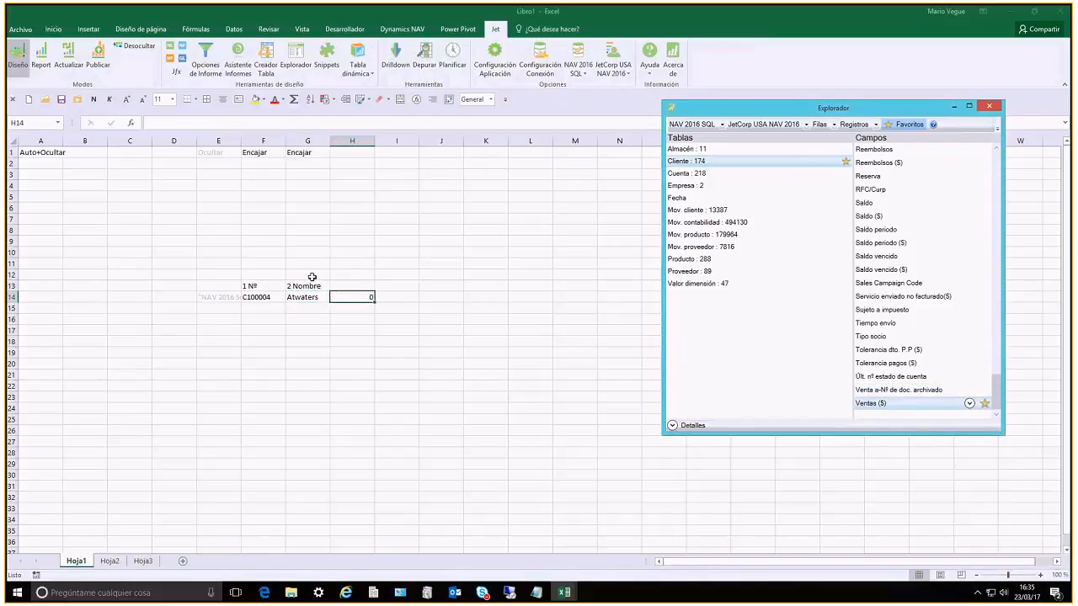
Run the report and, back in design mode, apply the accounting number format to the Ventas ($) value in H14
{"action": "left_click", "coordinate": [48, 62]}
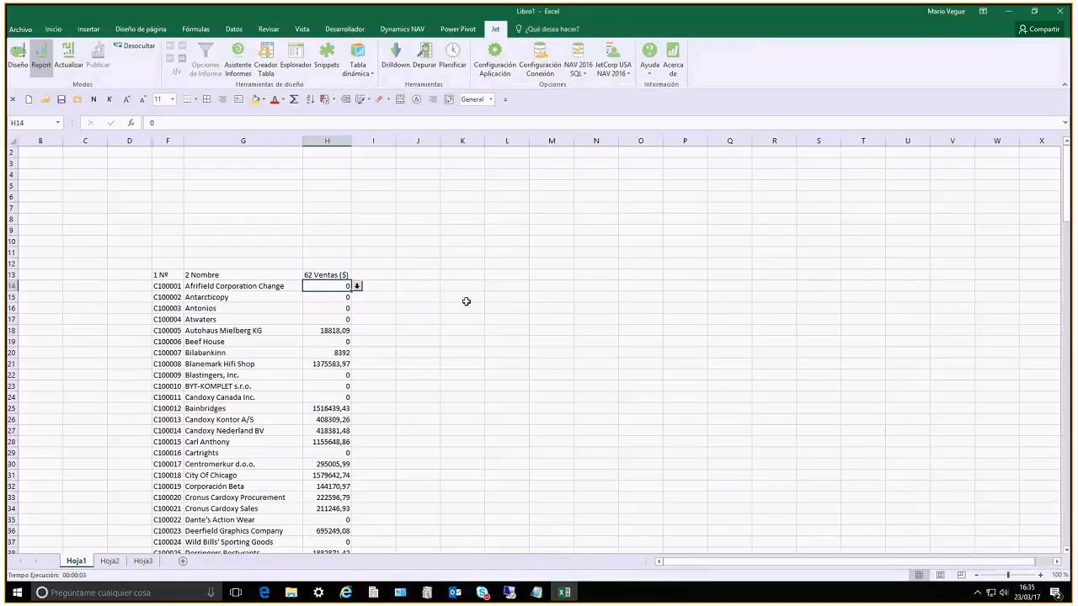
{"action": "left_click", "coordinate": [42, 60]}
{"action": "left_click", "coordinate": [17, 55]}
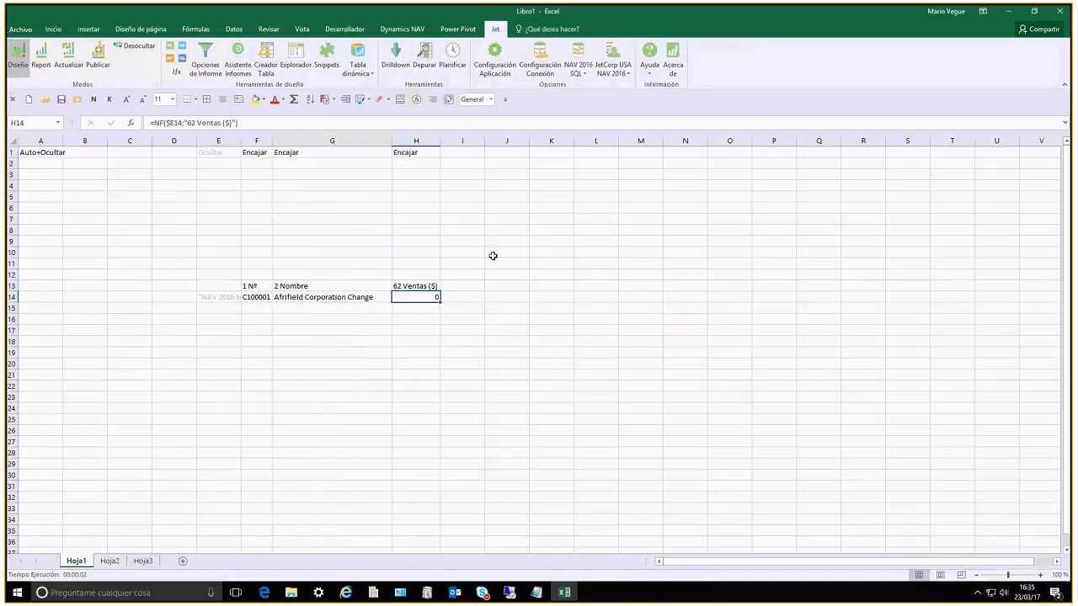
{"action": "right_click", "coordinate": [427, 297]}
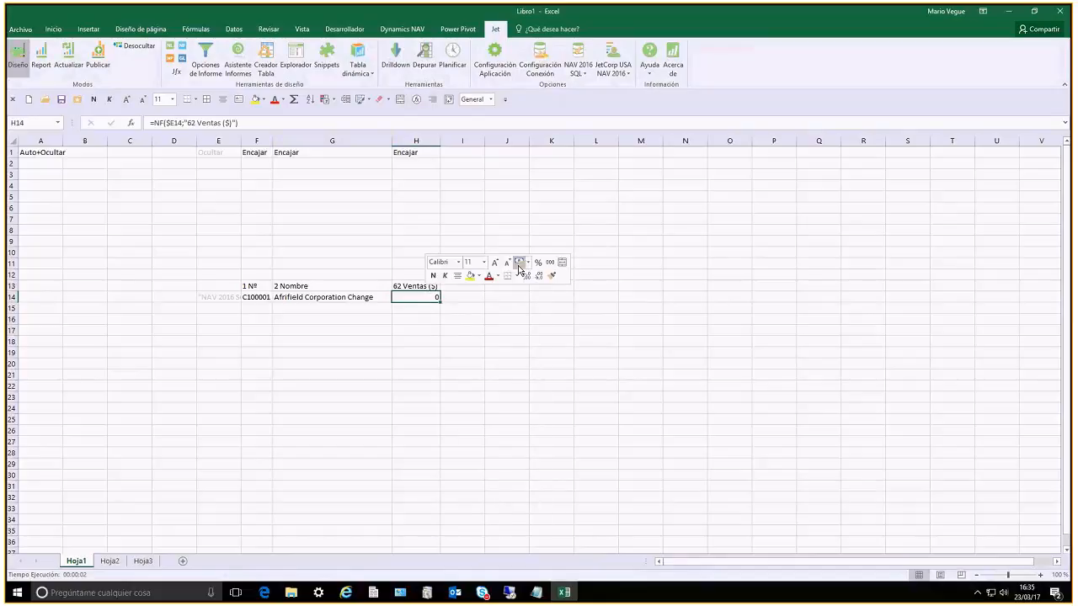
{"action": "left_click", "coordinate": [518, 263]}
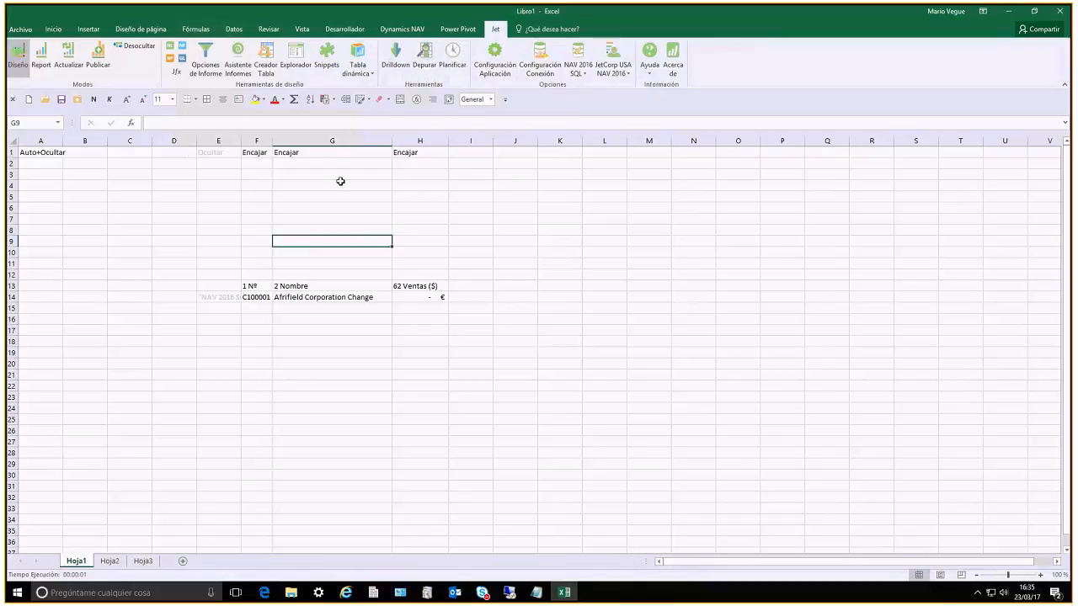
Inspect the Encajar keywords in G1 and F1, and highlight row 1 and column A as the report's control areas
{"action": "left_click", "coordinate": [274, 153]}
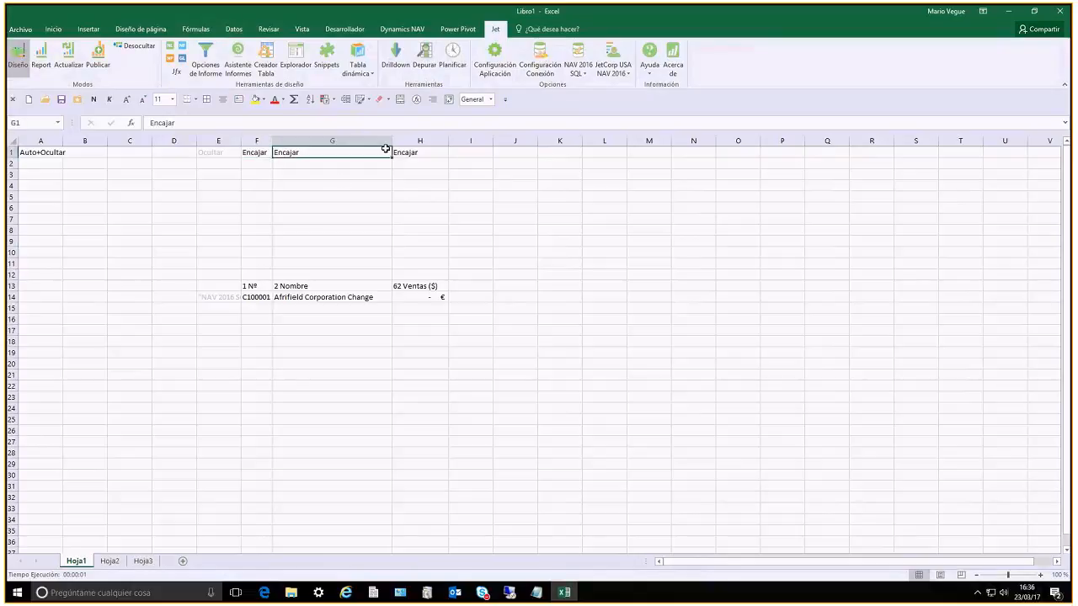
{"action": "left_click", "coordinate": [256, 153]}
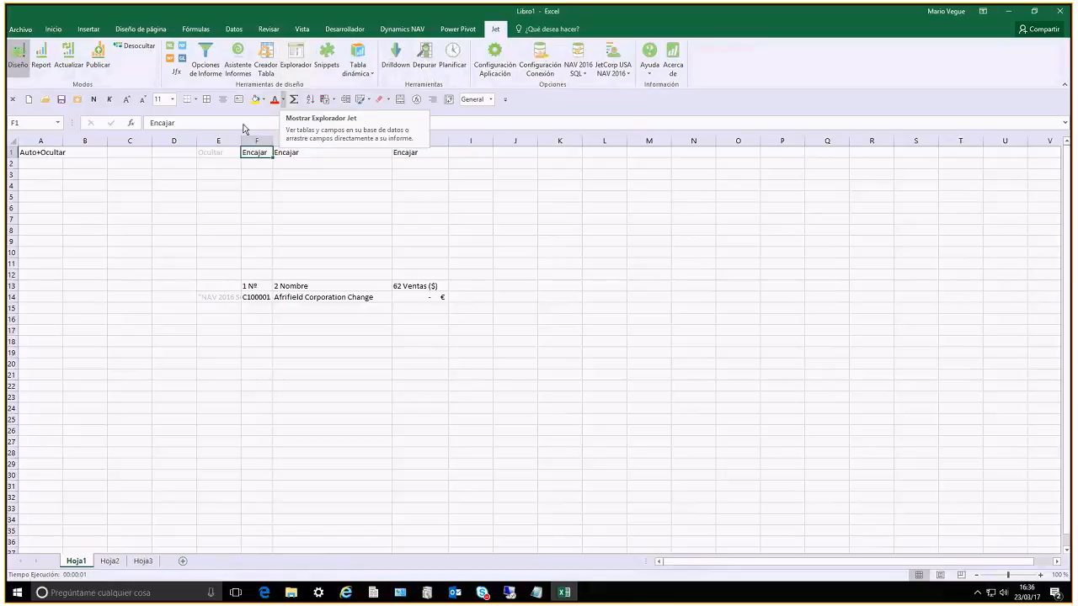
{"action": "left_click", "coordinate": [11, 153]}
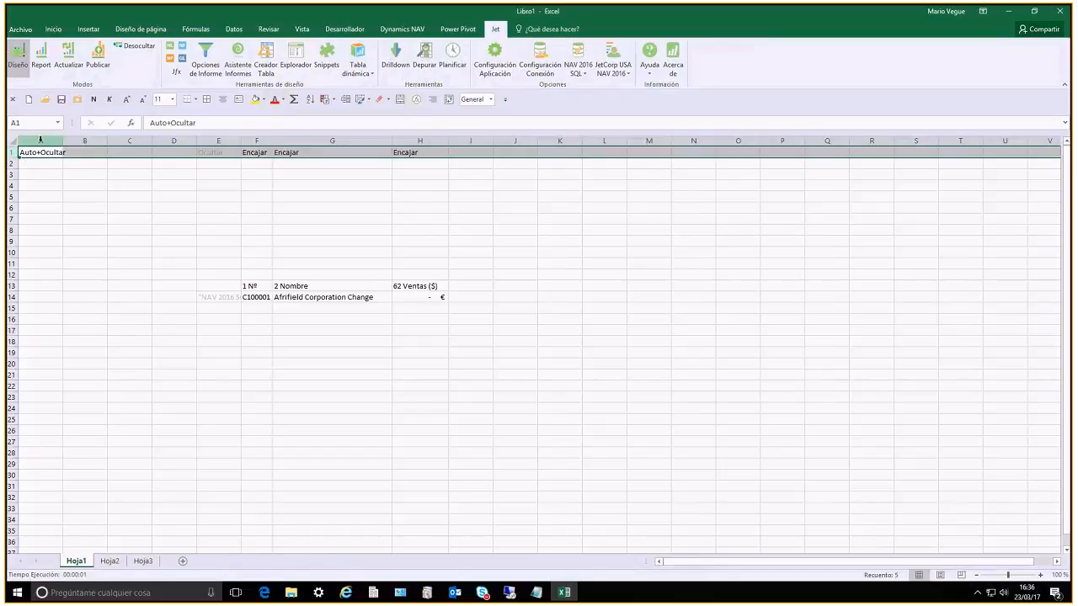
{"action": "left_click", "coordinate": [41, 140]}
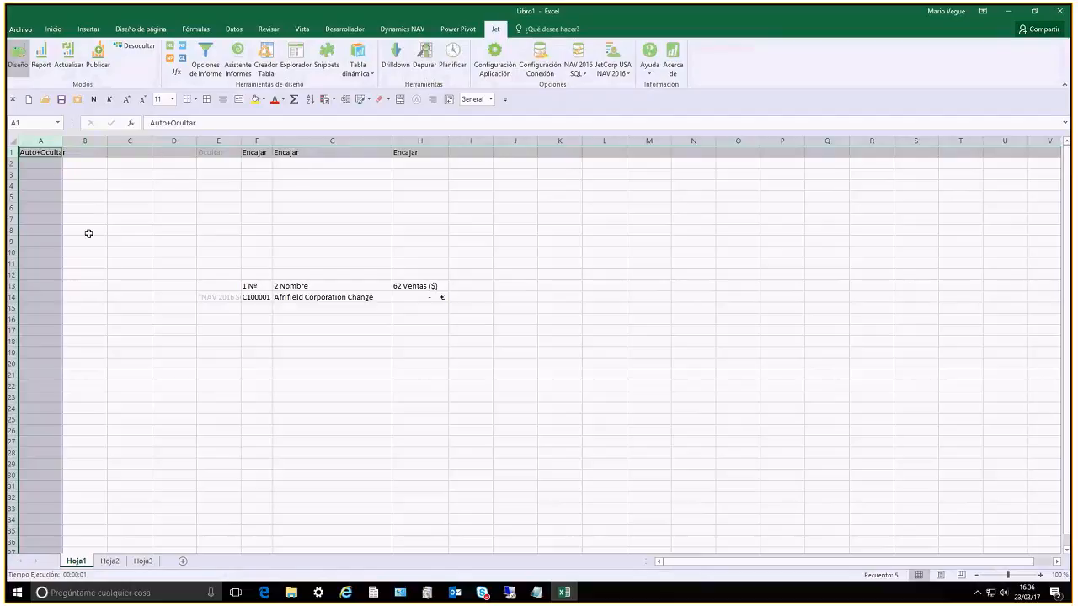
{"action": "left_click", "coordinate": [173, 196]}
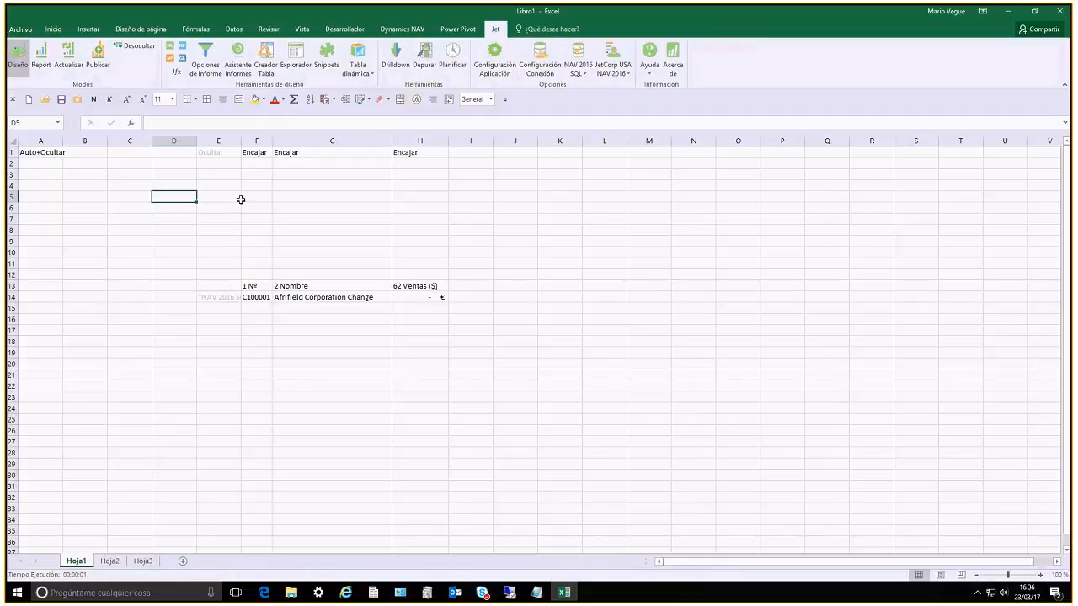
Open the report options for adding or modifying the report's filters
{"action": "left_click", "coordinate": [206, 56]}
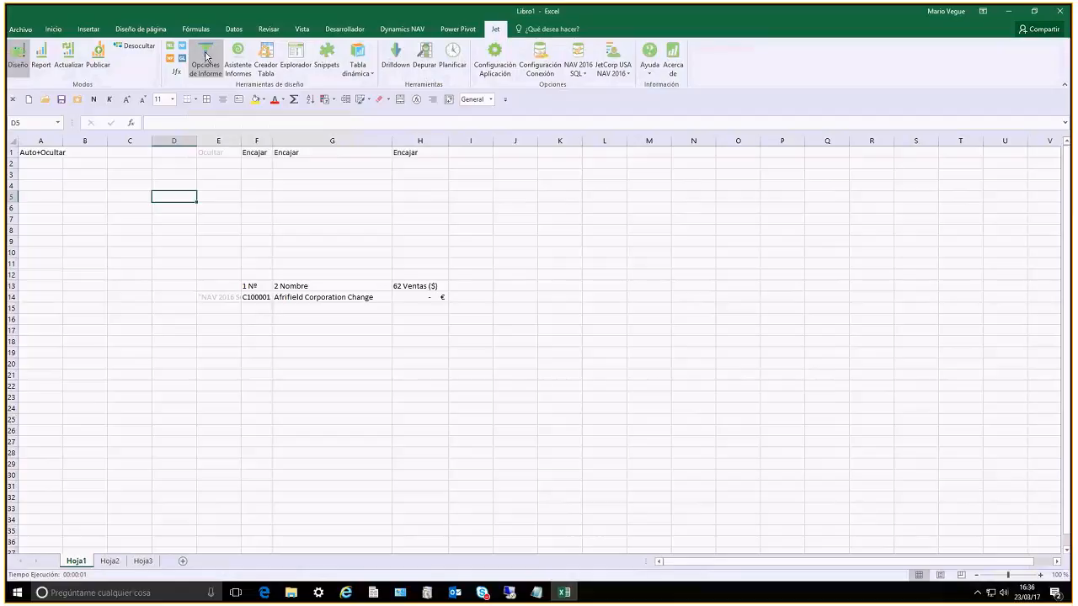
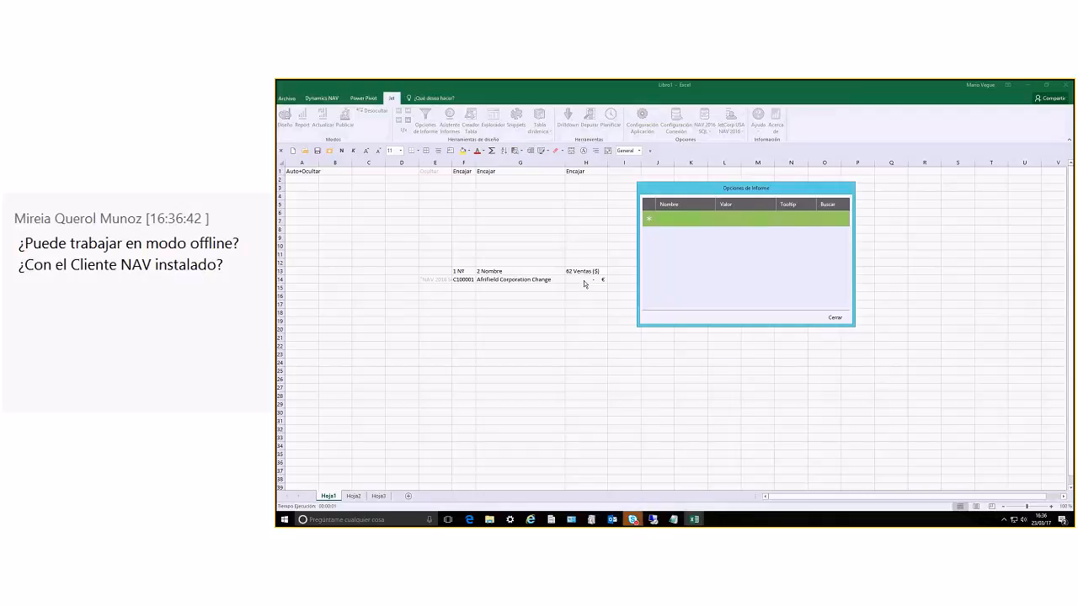
Add a report option named FILTRO DE FECHA: with the value 01/01/17..31/12/17
{"action": "left_click", "coordinate": [676, 218]}
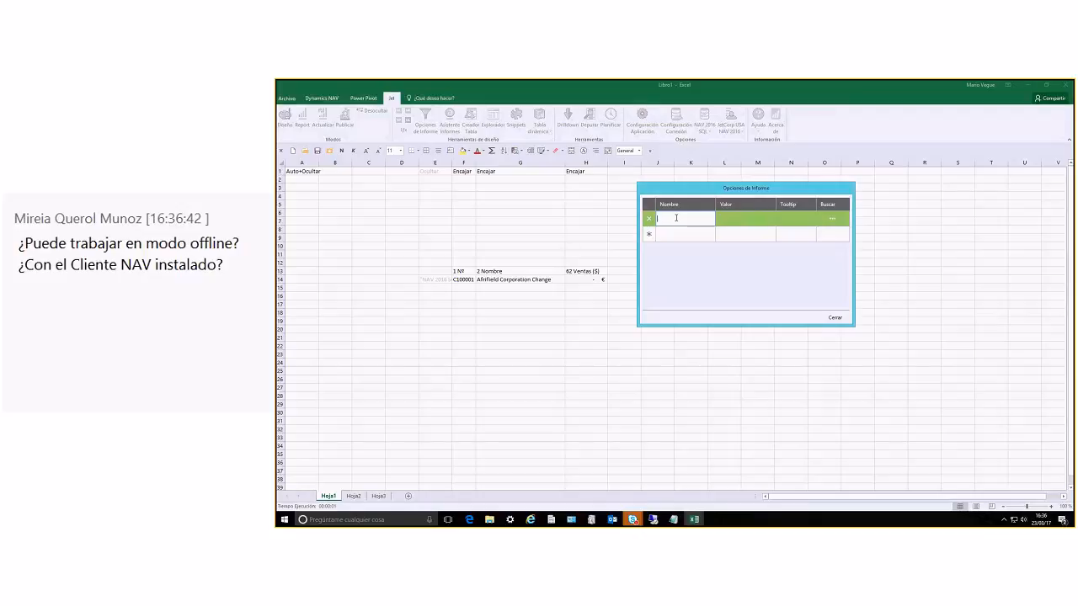
{"action": "type", "text": "HILTRO DE FECHA"}
{"action": "key", "text": "Tab"}
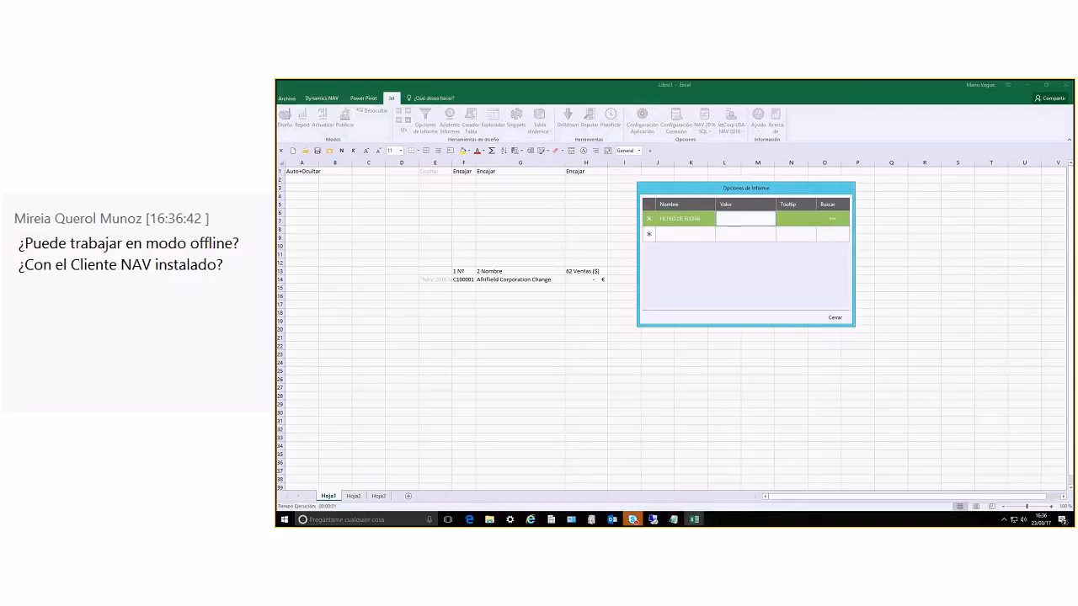
{"action": "type", "text": "01/01/17..31/12/17"}
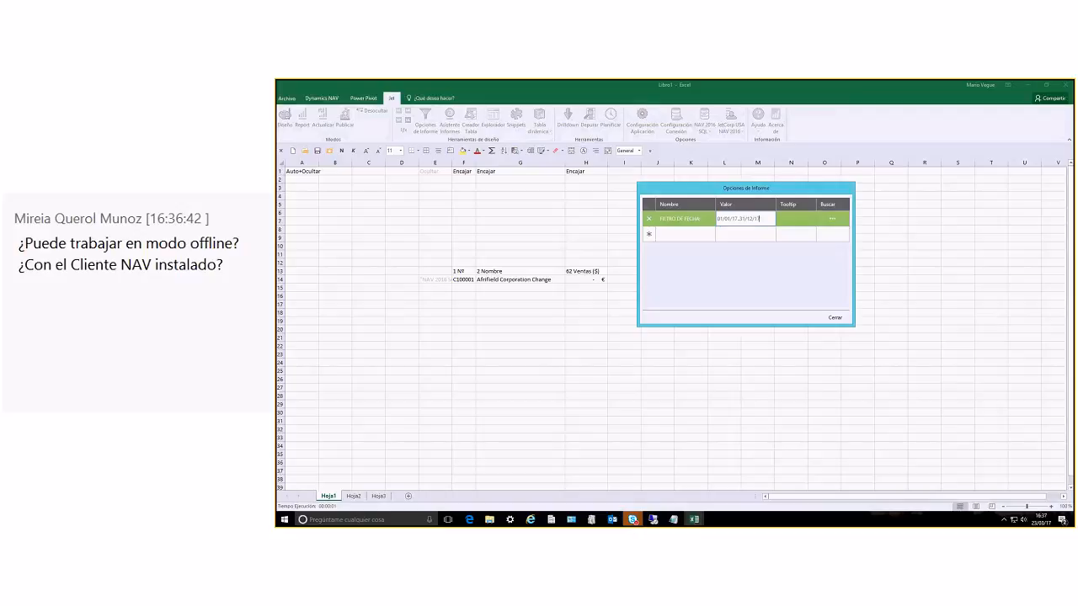
{"action": "key", "text": "Tab"}
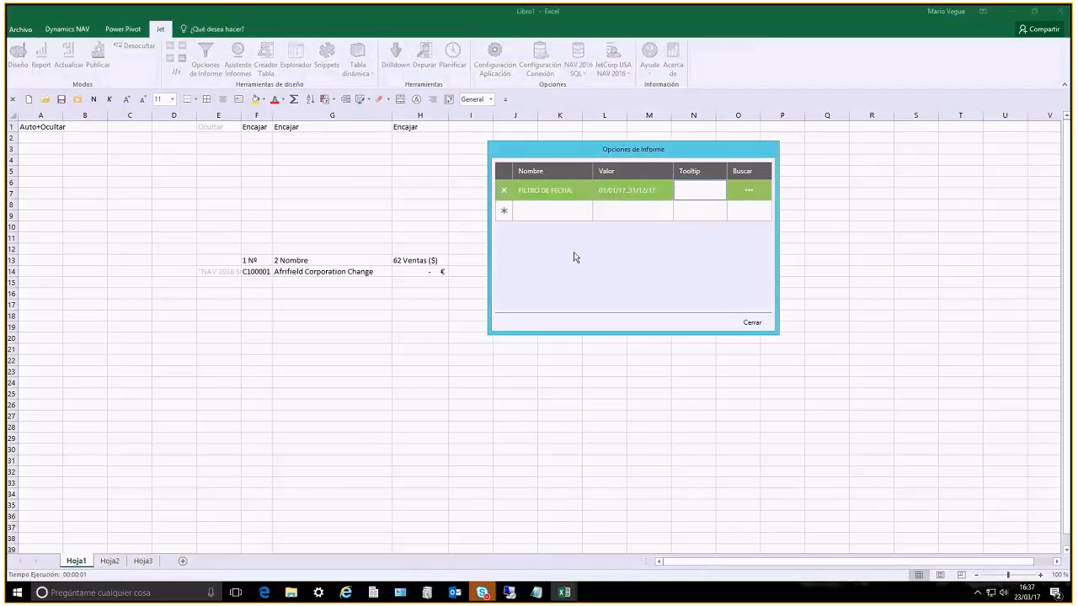
Set the date filter option's tooltip to "Seleccione un filtro de fecha"
{"action": "type", "text": "Seleccione un filtro de fecha"}
{"action": "key", "text": "Return"}
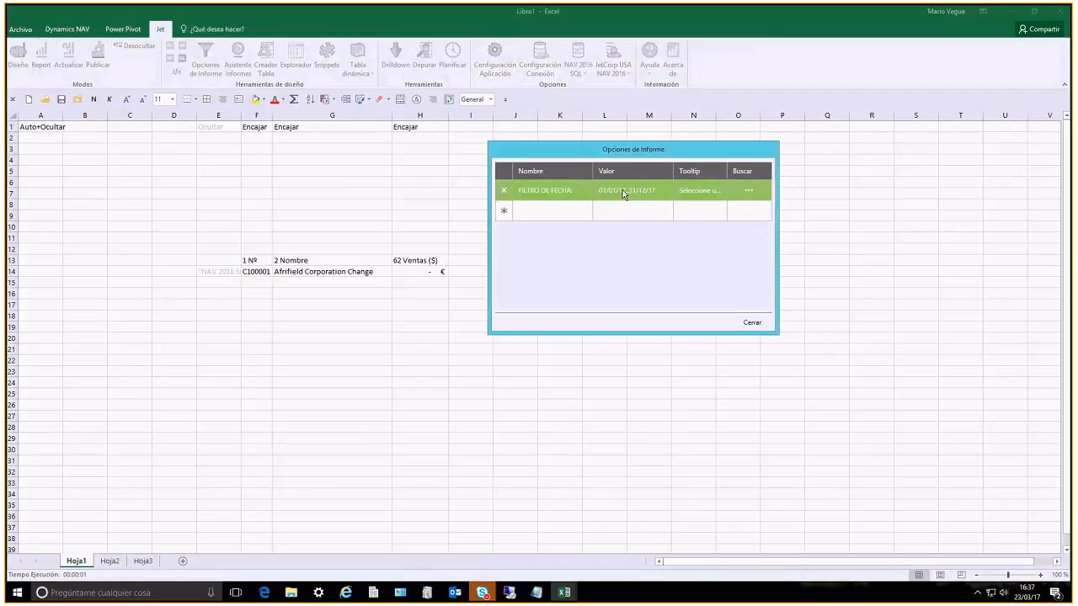
{"action": "left_click", "coordinate": [750, 191]}
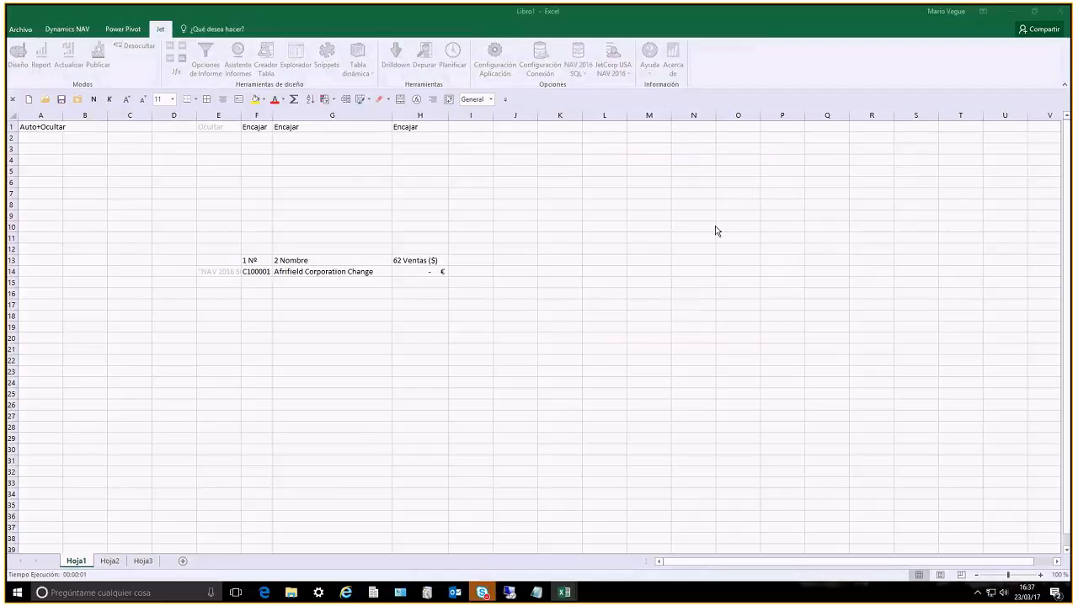
{"action": "mouse_move", "coordinate": [564, 592]}
{"action": "left_click", "coordinate": [635, 546]}
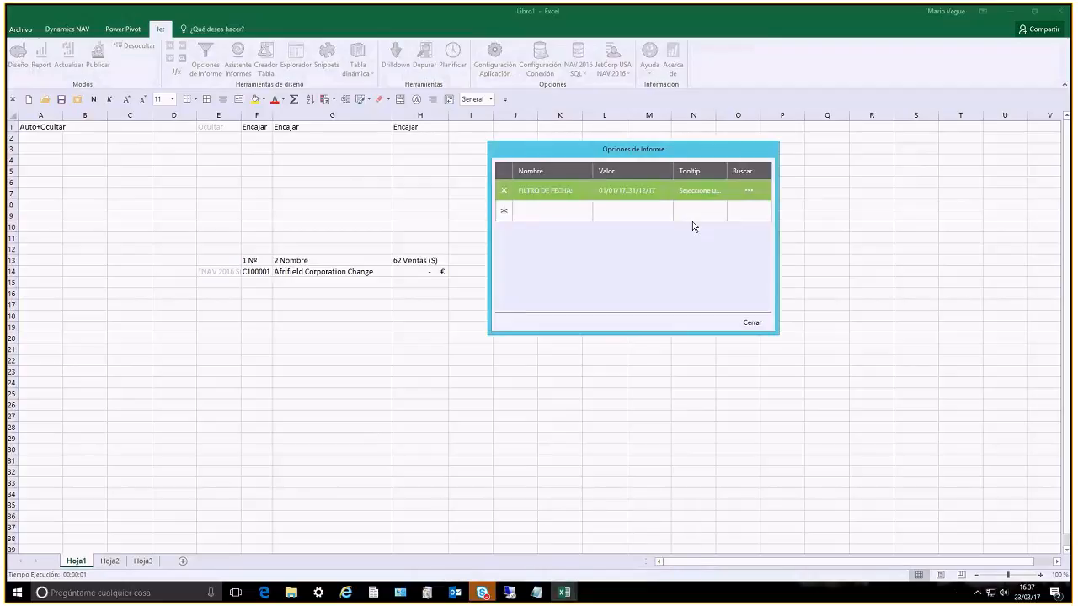
Close the report options, check the filter definition on the Opciones sheet, and return to Hoja1
{"action": "left_click", "coordinate": [752, 322]}
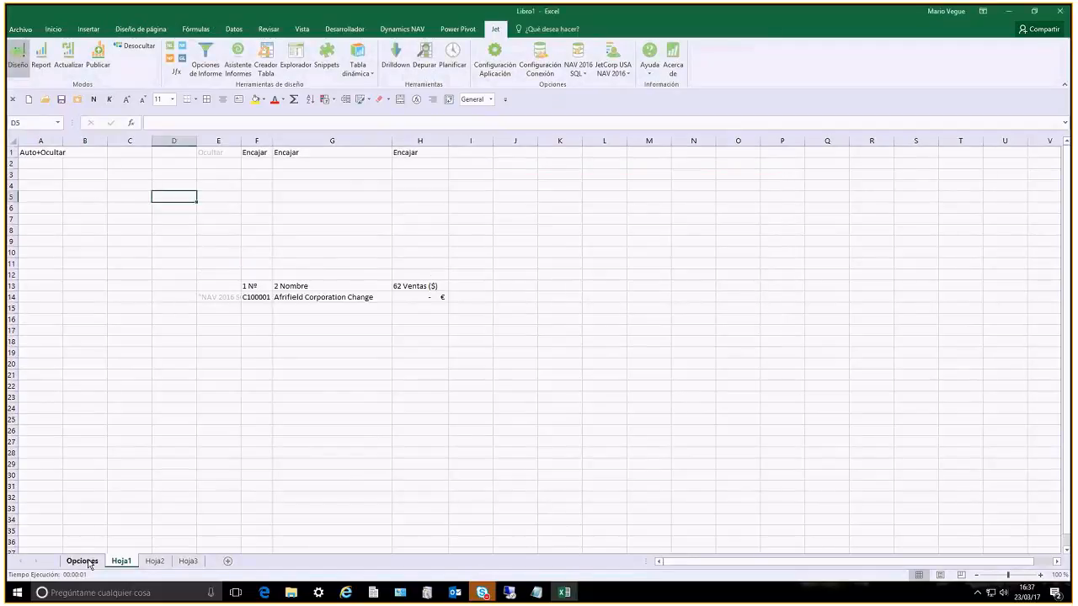
{"action": "left_click", "coordinate": [88, 561]}
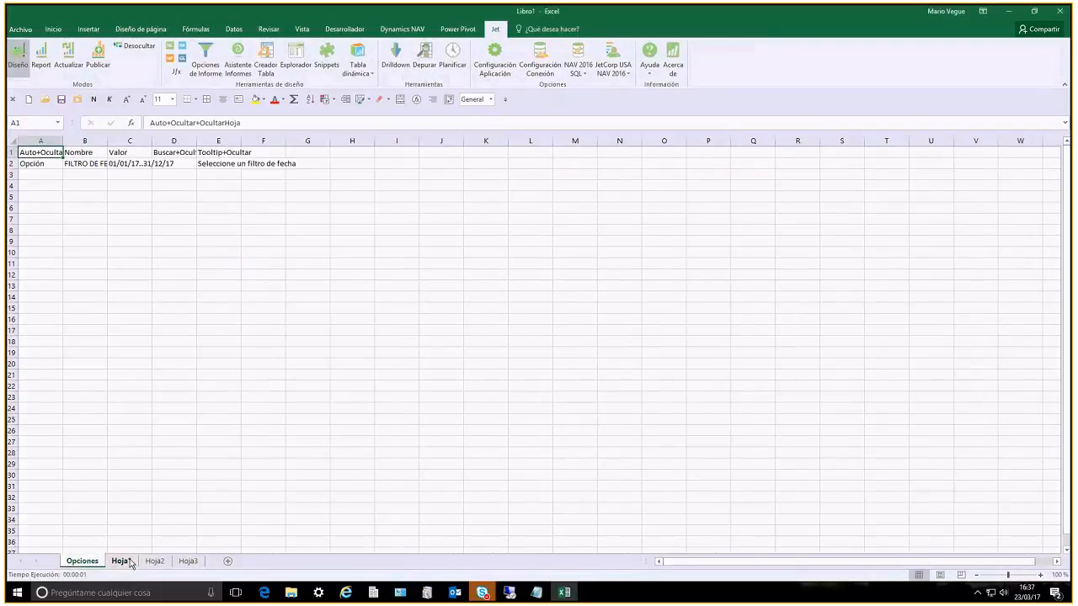
{"action": "left_click", "coordinate": [130, 562]}
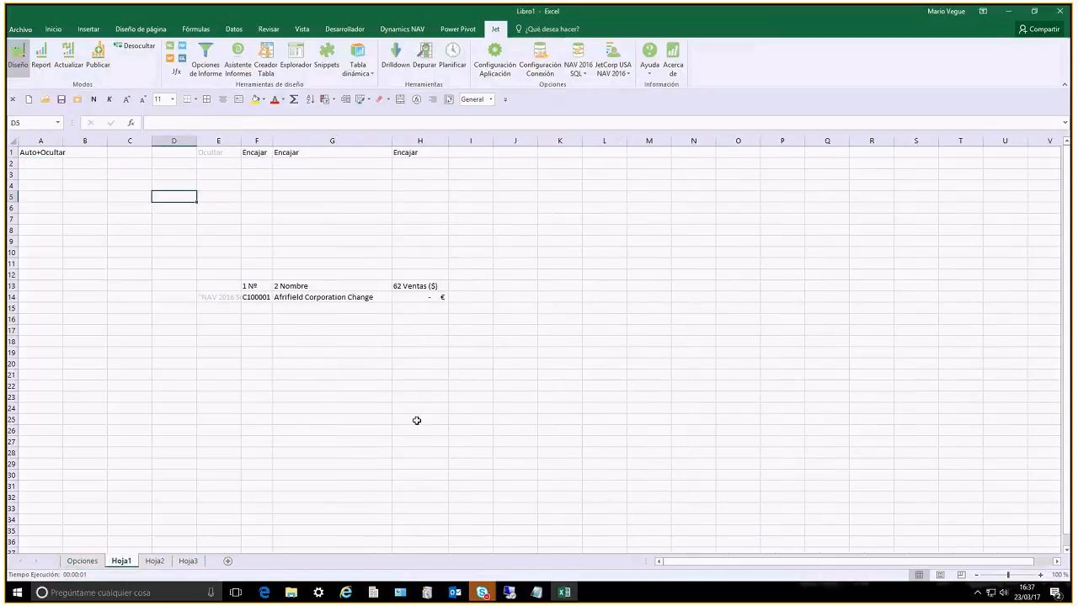
Open the NL formula in E14 in the Jet function wizard and look over the available Qué options
{"action": "left_click", "coordinate": [223, 295]}
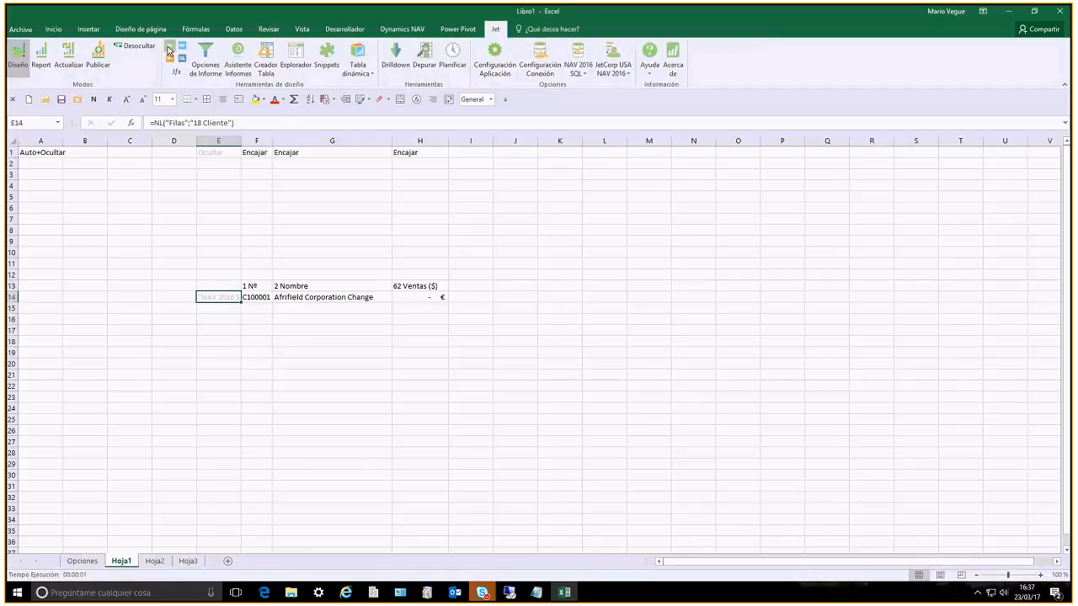
{"action": "left_click", "coordinate": [296, 65]}
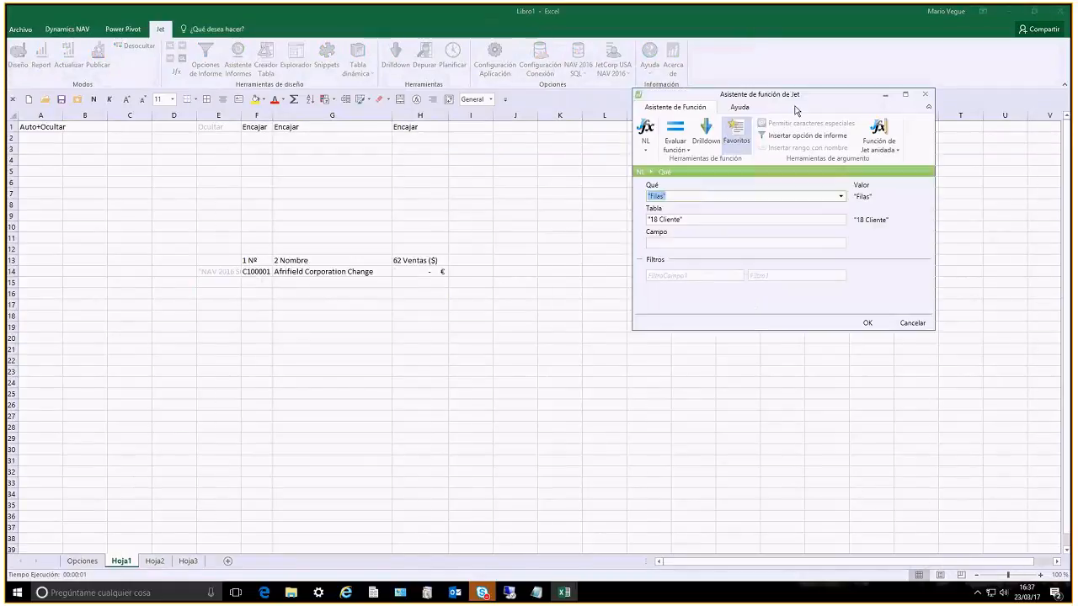
{"action": "left_click_drag", "start_coordinate": [808, 104], "coordinate": [587, 163]}
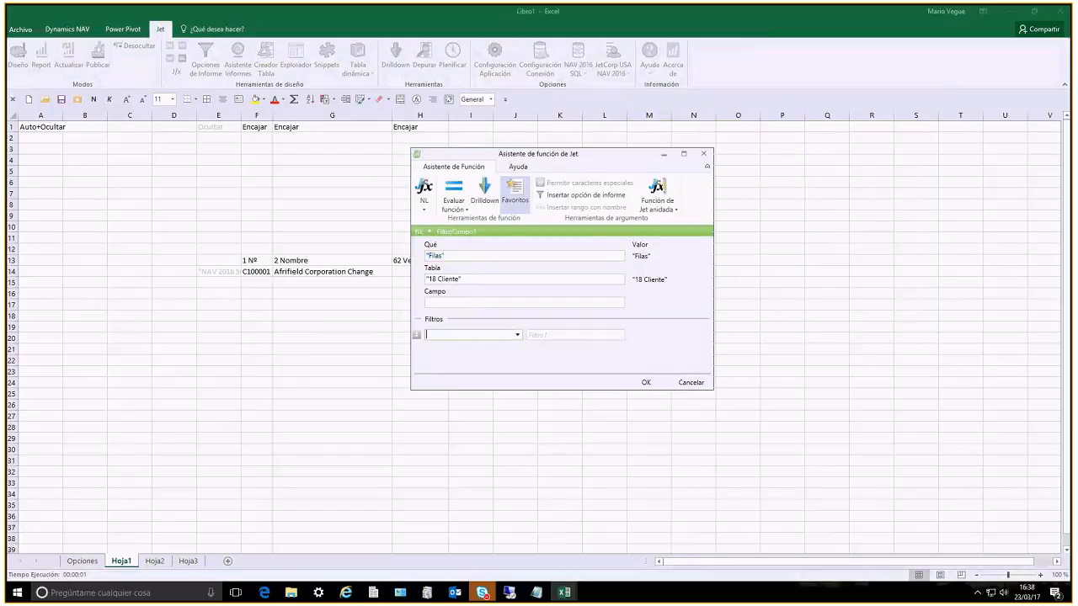
{"action": "left_click", "coordinate": [620, 257]}
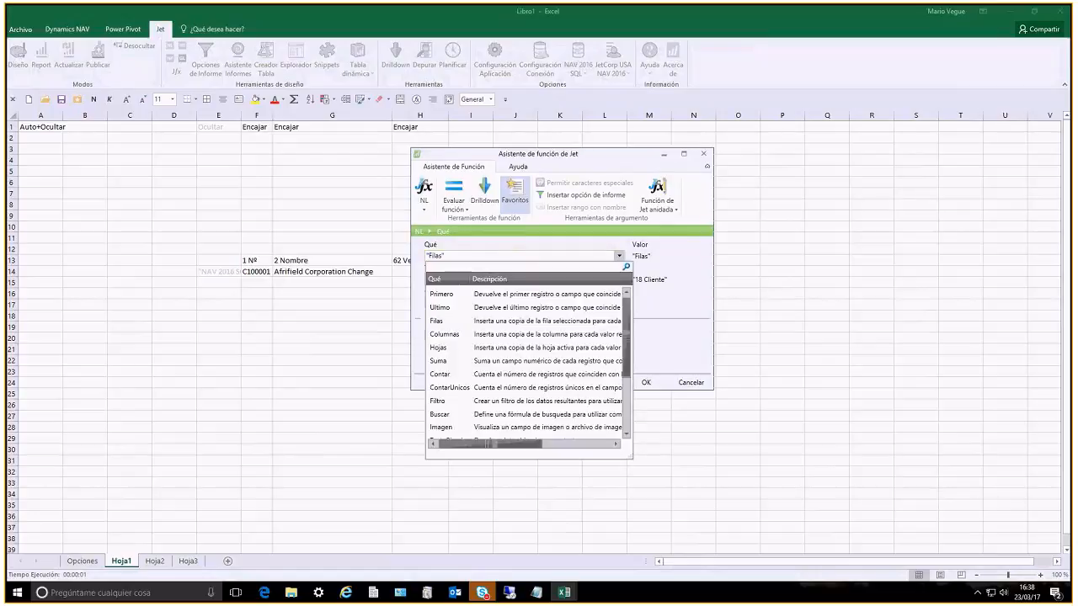
{"action": "left_click", "coordinate": [615, 258]}
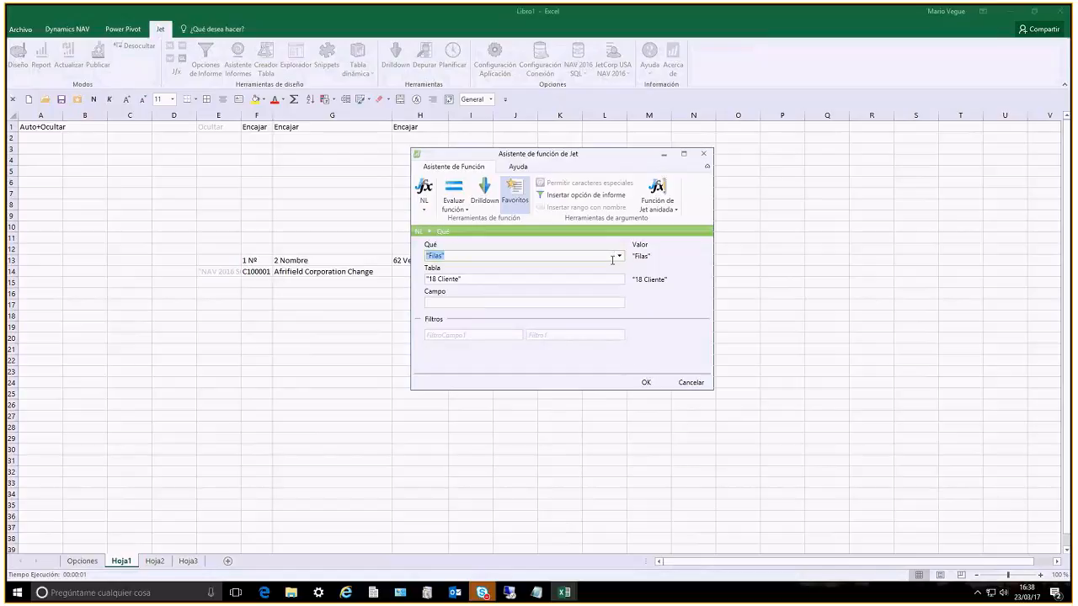
{"action": "key", "text": "Tab"}
{"action": "key", "text": "Tab"}
{"action": "key", "text": "Tab"}
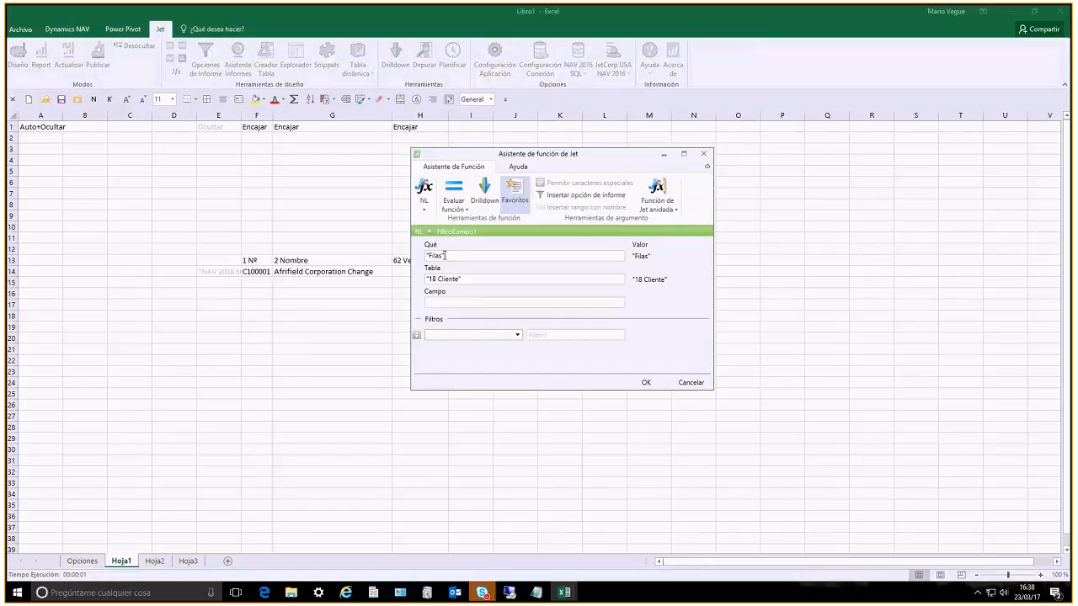
Add Filtro fecha as the first filter field of the Cliente NL function
{"action": "left_click", "coordinate": [456, 279]}
{"action": "left_click", "coordinate": [517, 337]}
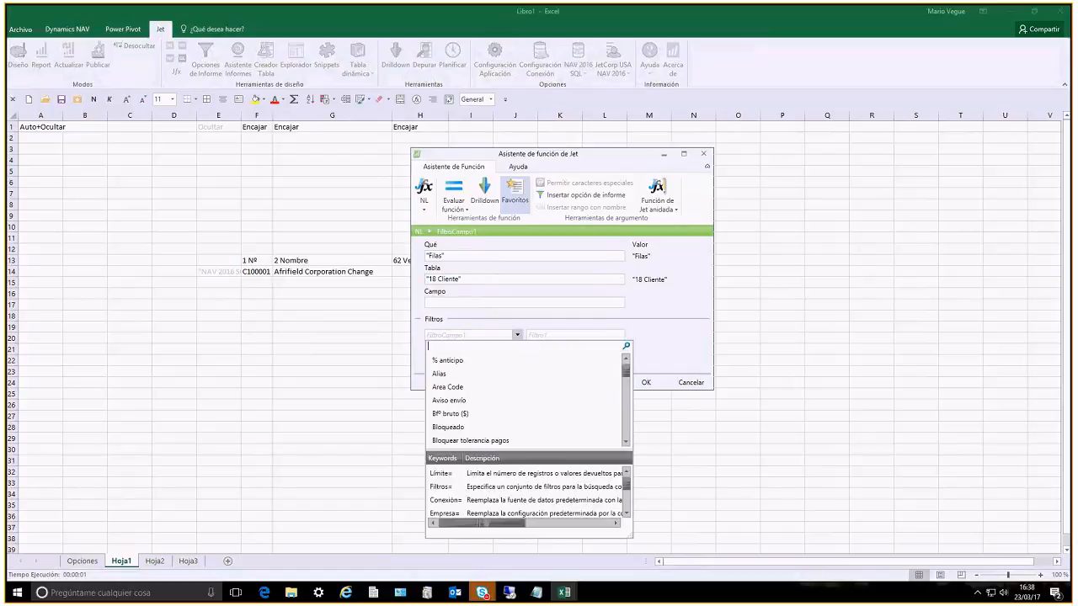
{"action": "type", "text": "filtro fe"}
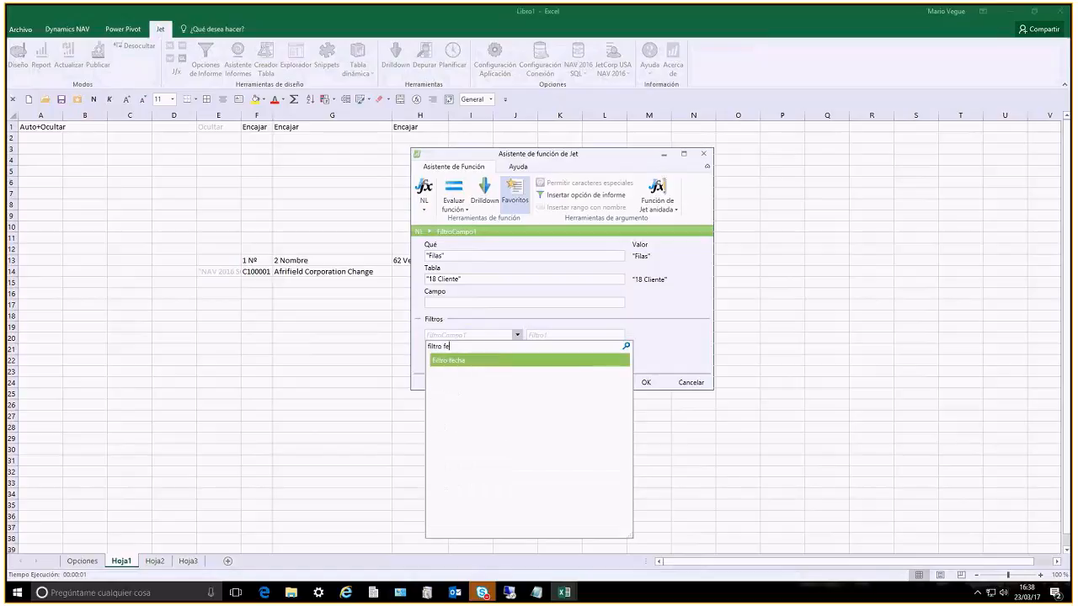
{"action": "key", "text": "Return"}
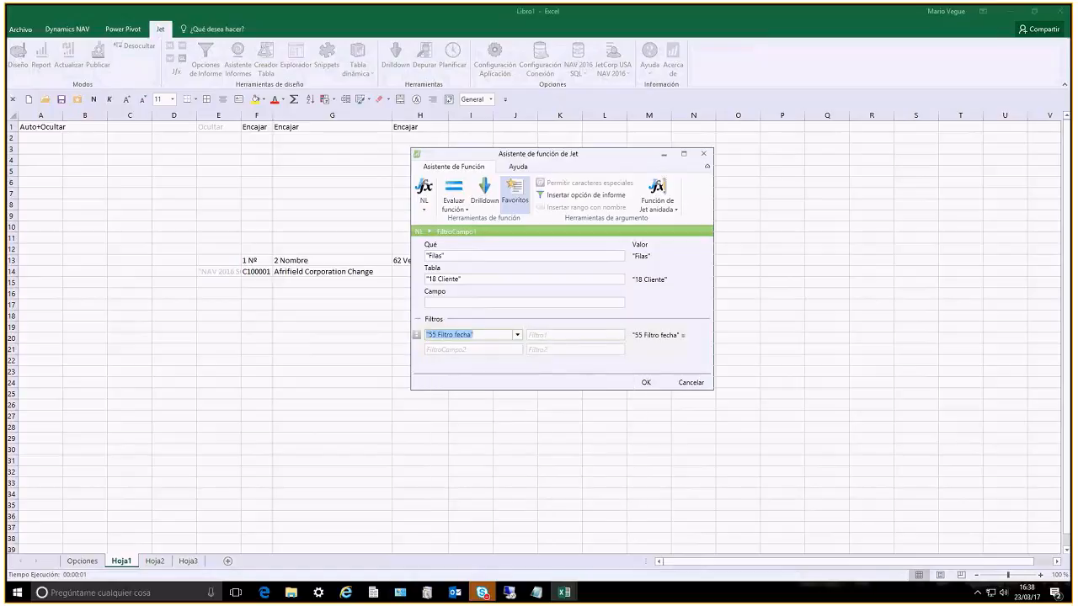
{"action": "left_click", "coordinate": [544, 336]}
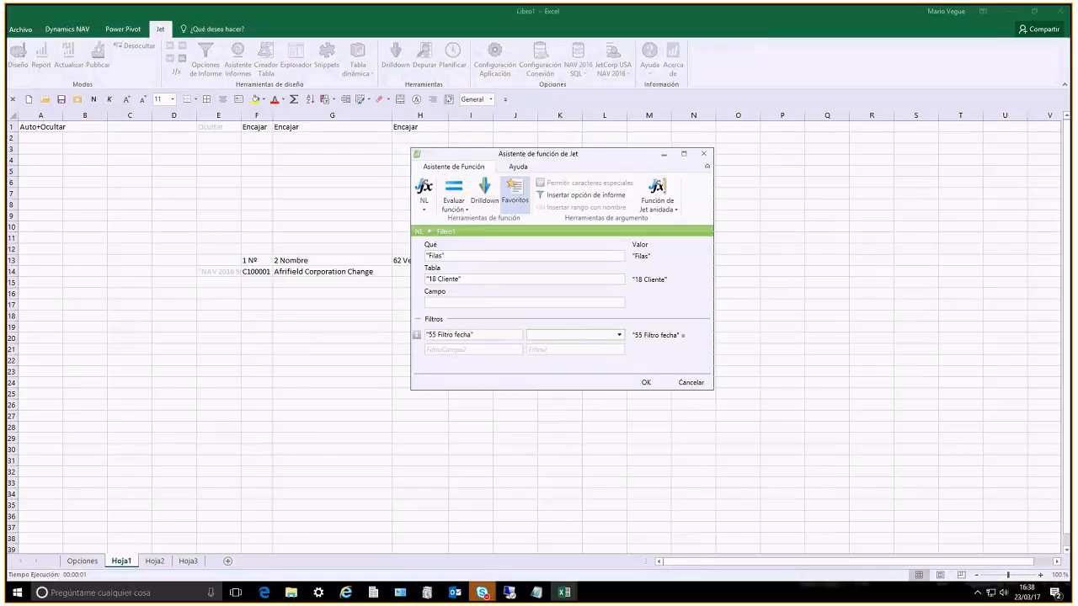
{"action": "left_click", "coordinate": [620, 335]}
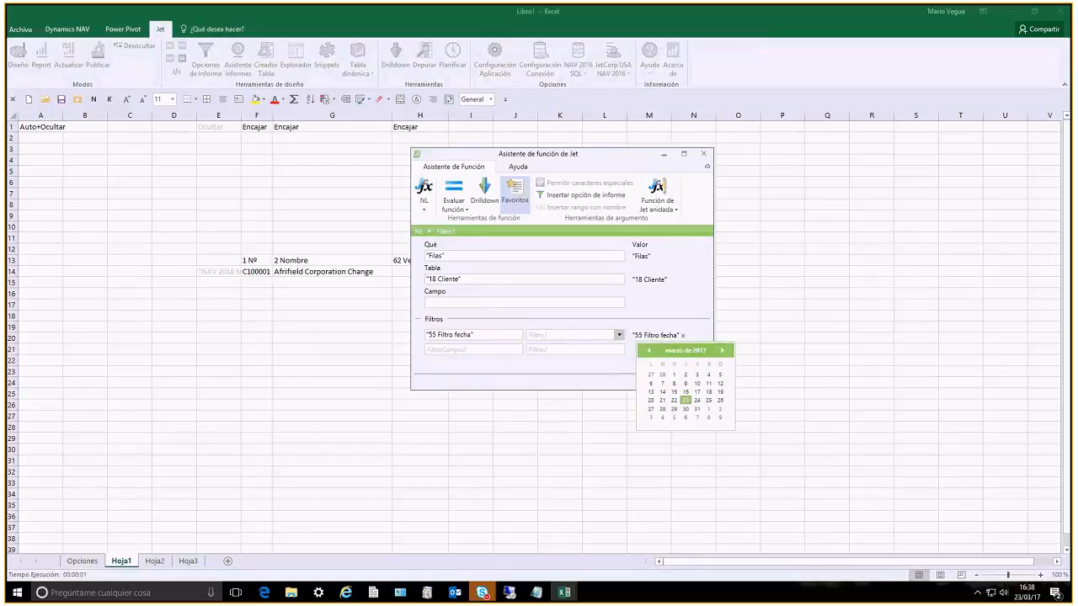
{"action": "left_click", "coordinate": [590, 334]}
{"action": "type", "text": "01/01/1"}
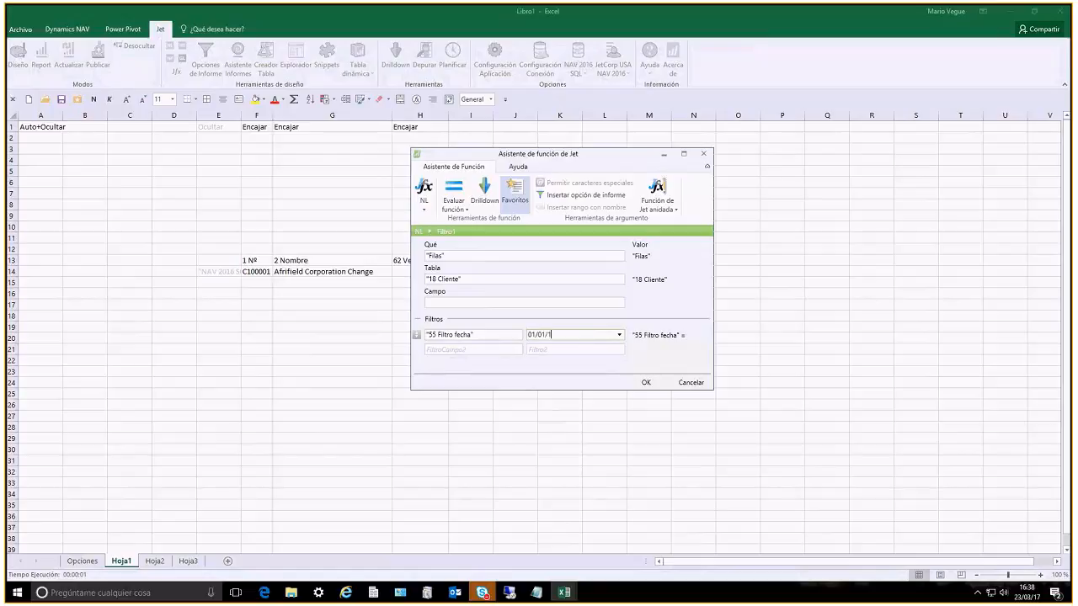
{"action": "key", "text": "BackSpace"}
{"action": "key", "text": "BackSpace"}
{"action": "key", "text": "BackSpace"}
{"action": "key", "text": "BackSpace"}
{"action": "key", "text": "BackSpace"}
{"action": "key", "text": "BackSpace"}
{"action": "key", "text": "BackSpace"}
{"action": "key", "text": "BackSpace"}
Link the NL function's date filter to the FILTRO DE FECHA report option and apply the formula to E14
{"action": "left_click", "coordinate": [579, 195]}
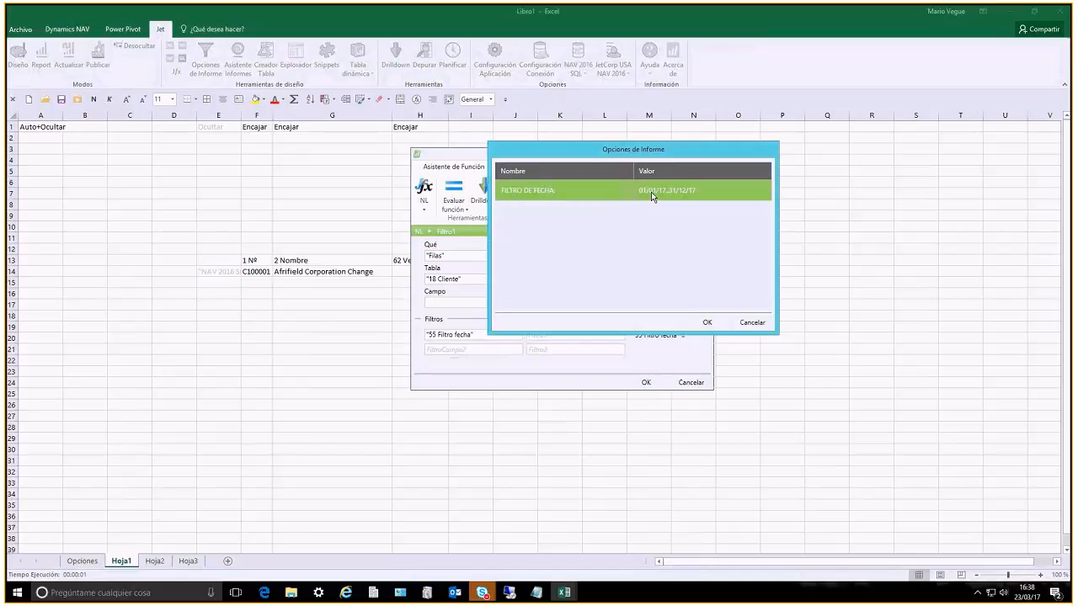
{"action": "left_click", "coordinate": [700, 319]}
{"action": "left_click", "coordinate": [583, 334]}
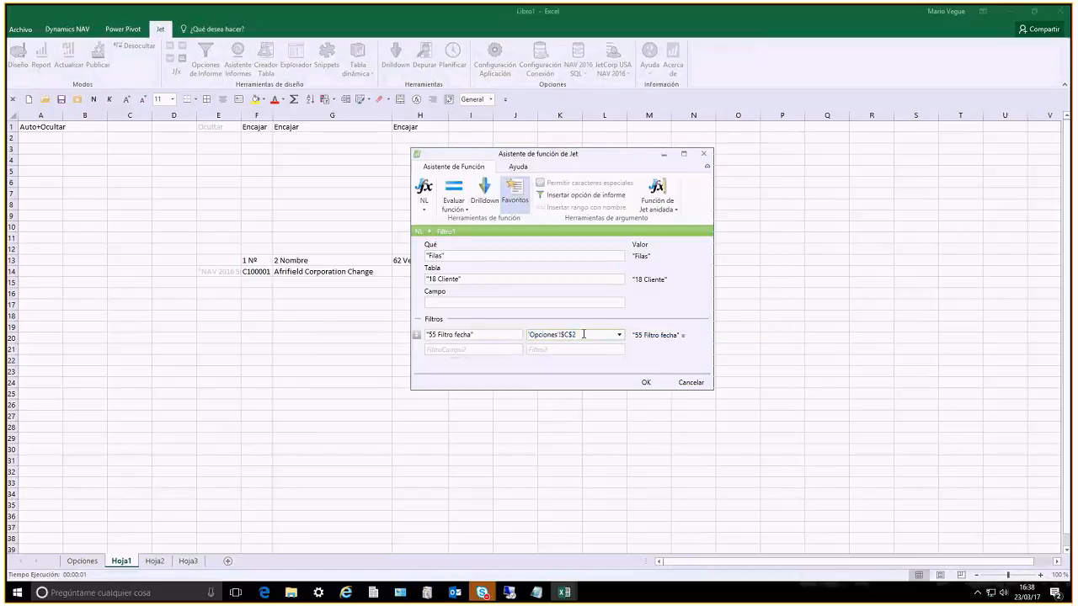
{"action": "key", "text": "Tab"}
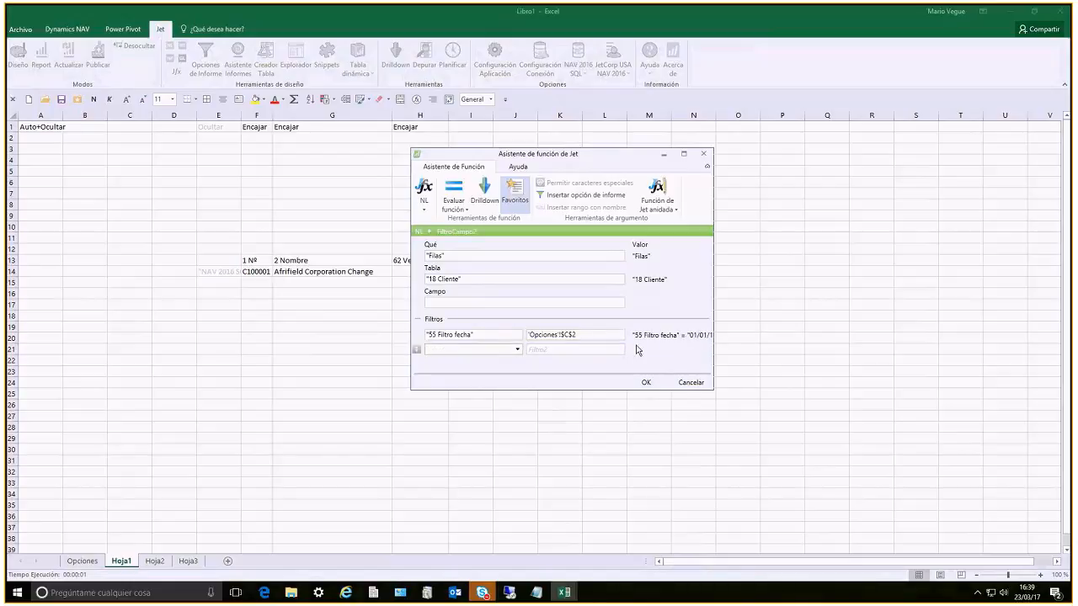
{"action": "left_click", "coordinate": [646, 384]}
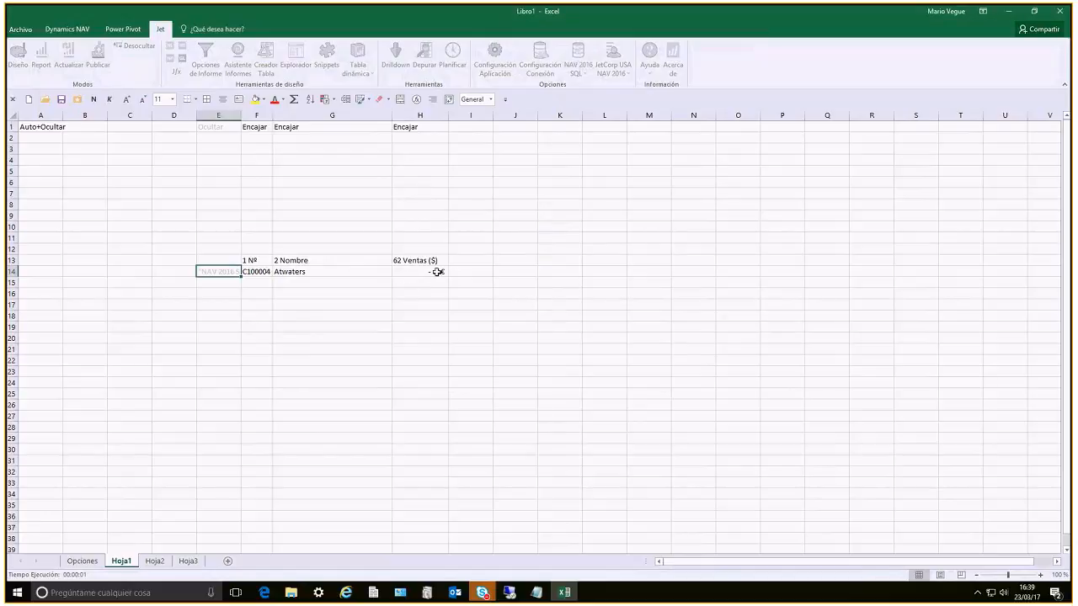
Open the Ventas ($) NF formula in H14 in the function wizard and add Filtro fecha as its filter field
{"action": "left_click", "coordinate": [417, 296]}
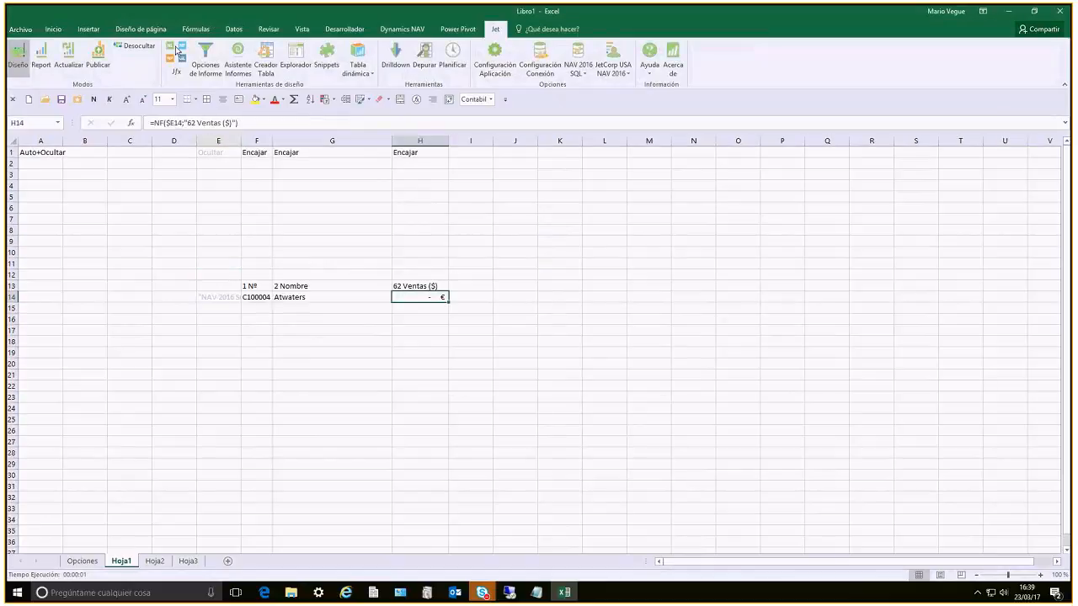
{"action": "left_click", "coordinate": [199, 53]}
{"action": "left_click", "coordinate": [183, 50]}
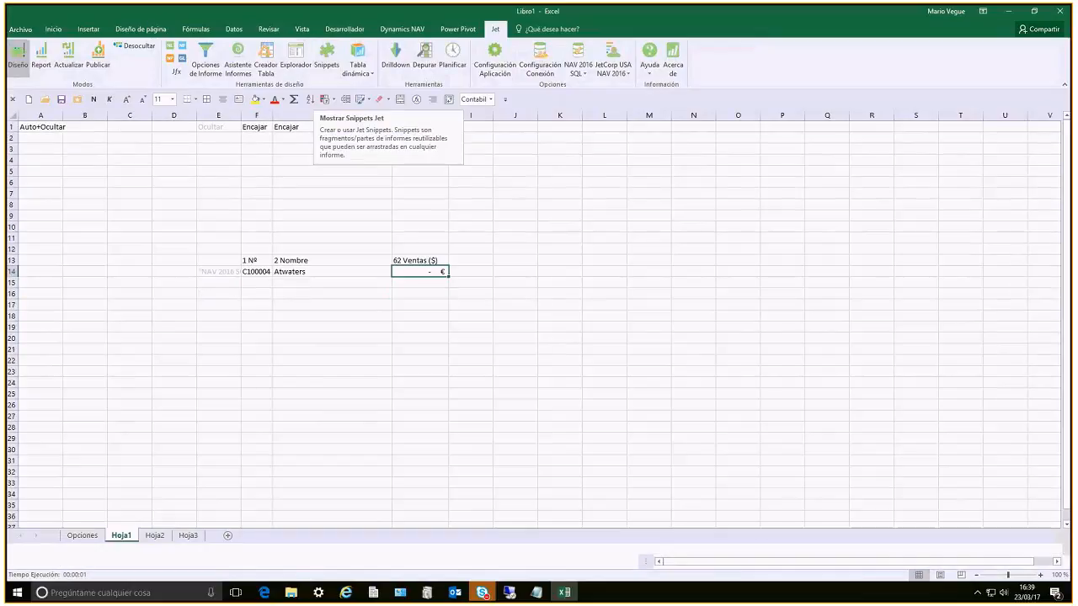
{"action": "left_click", "coordinate": [468, 312]}
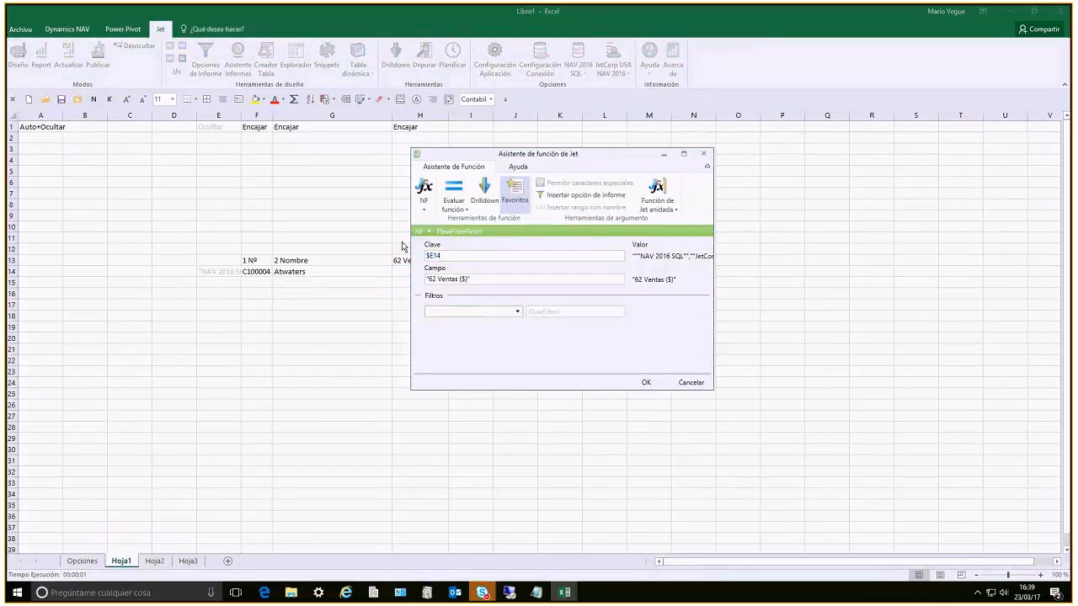
{"action": "left_click", "coordinate": [516, 312]}
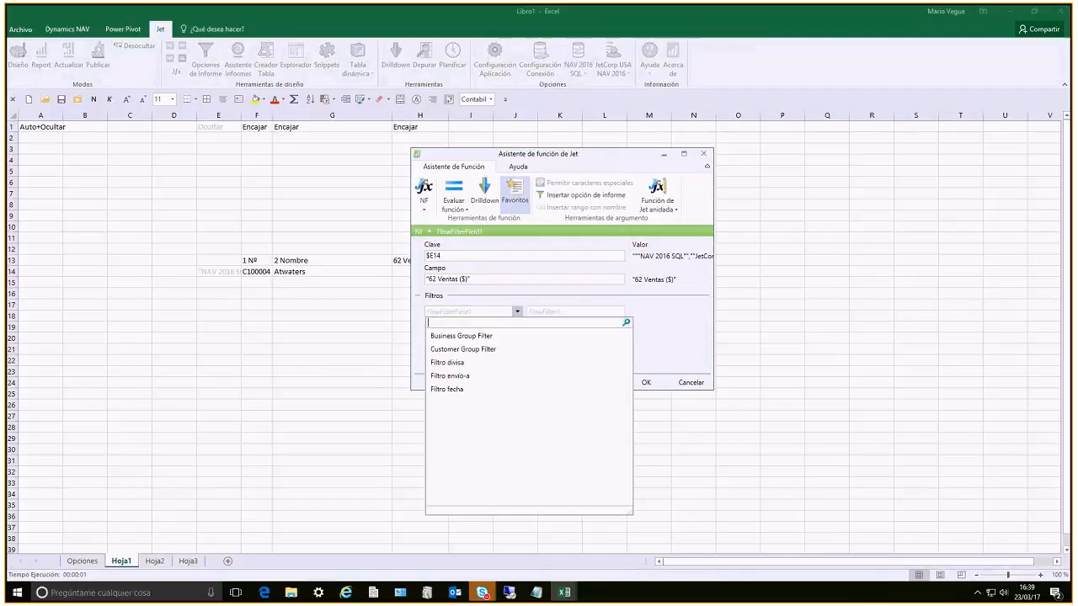
{"action": "left_click", "coordinate": [448, 389]}
Link the Ventas ($) date filter to the FILTRO DE FECHA report option and apply the formula to H14
{"action": "left_click", "coordinate": [543, 313]}
{"action": "left_click", "coordinate": [576, 196]}
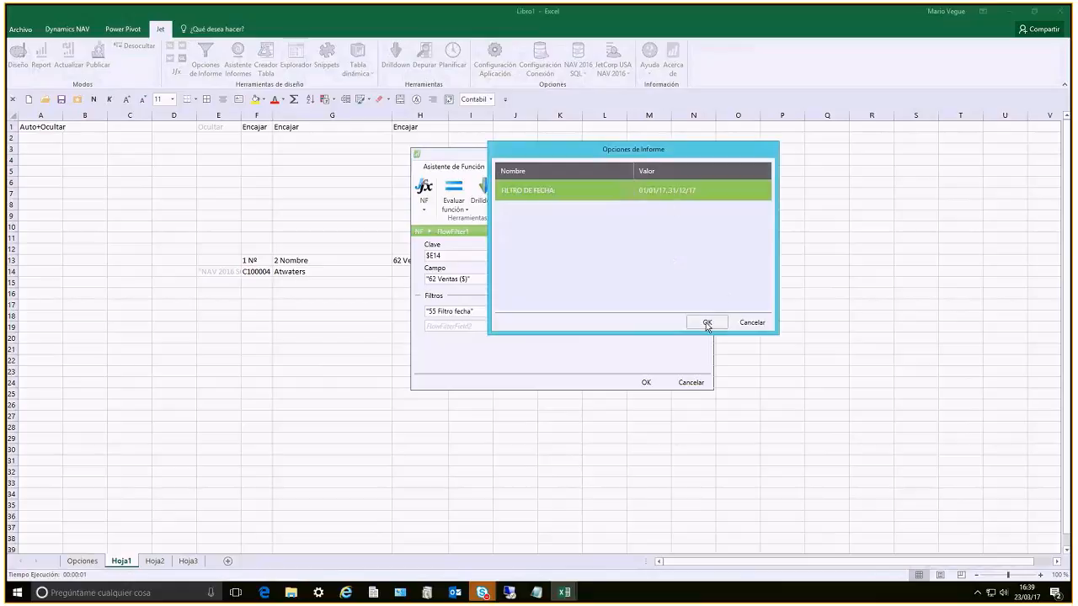
{"action": "left_click", "coordinate": [706, 323]}
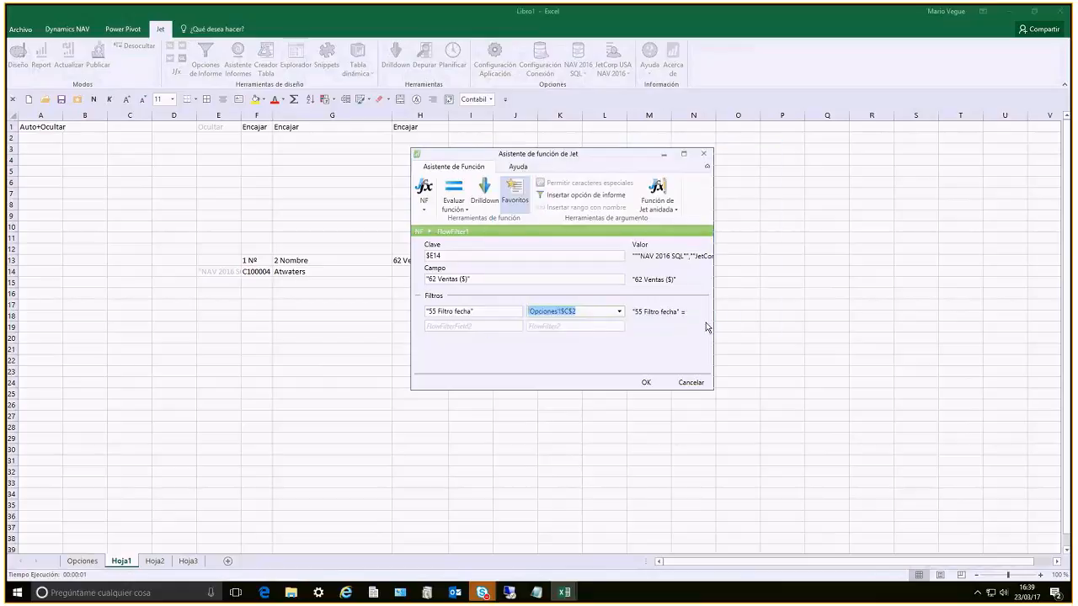
{"action": "left_click", "coordinate": [645, 382]}
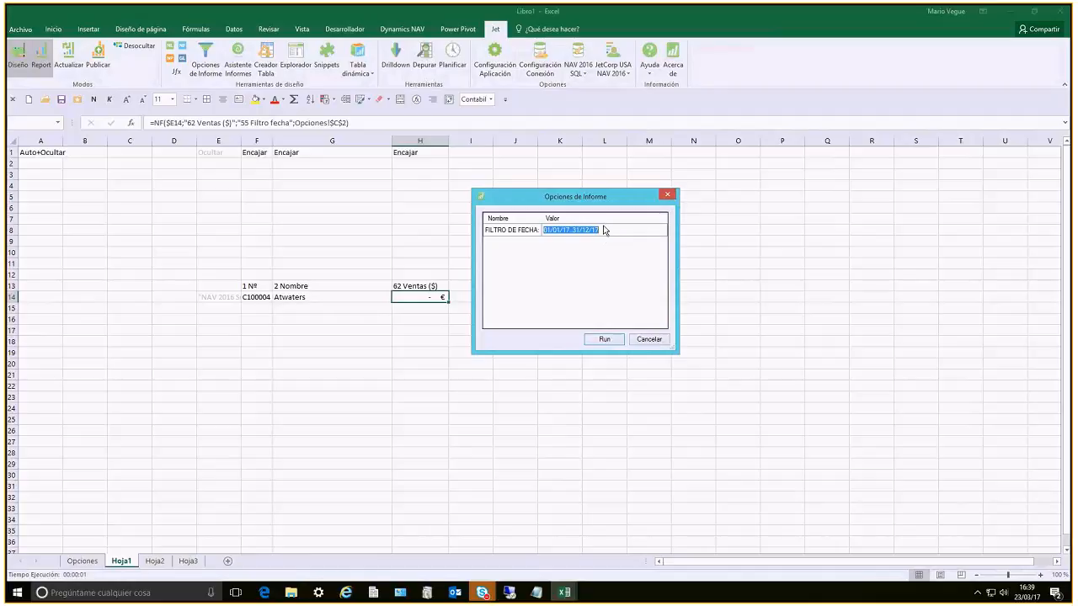
Run the report with the date filter 01/01/17..31/12/17, and switch back to design mode
{"action": "left_click", "coordinate": [620, 337]}
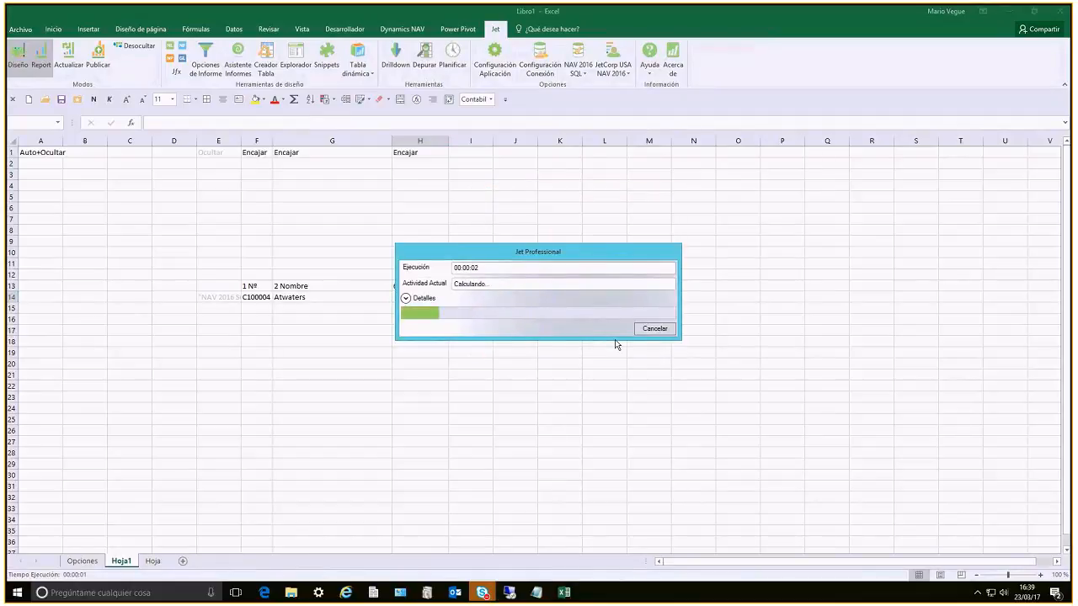
{"action": "left_click", "coordinate": [19, 57]}
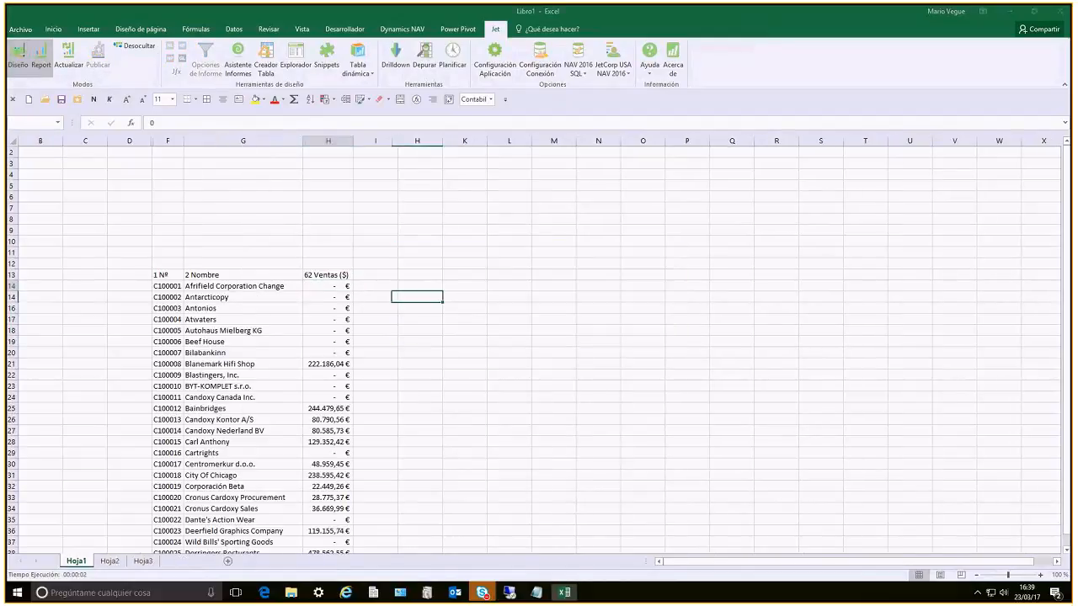
Enter the label TOTAL VENTAS in G8
{"action": "type", "text": "tot"}
{"action": "key", "text": "BackSpace"}
{"action": "key", "text": "BackSpace"}
{"action": "key", "text": "BackSpace"}
{"action": "type", "text": "TOTAL VENTAS"}
{"action": "key", "text": "Return"}
Total the Ventas ($) column in H8 with =SUMA(H14:H15), and make G8:H8 bold
{"action": "left_click", "coordinate": [417, 230]}
{"action": "type", "text": "="}
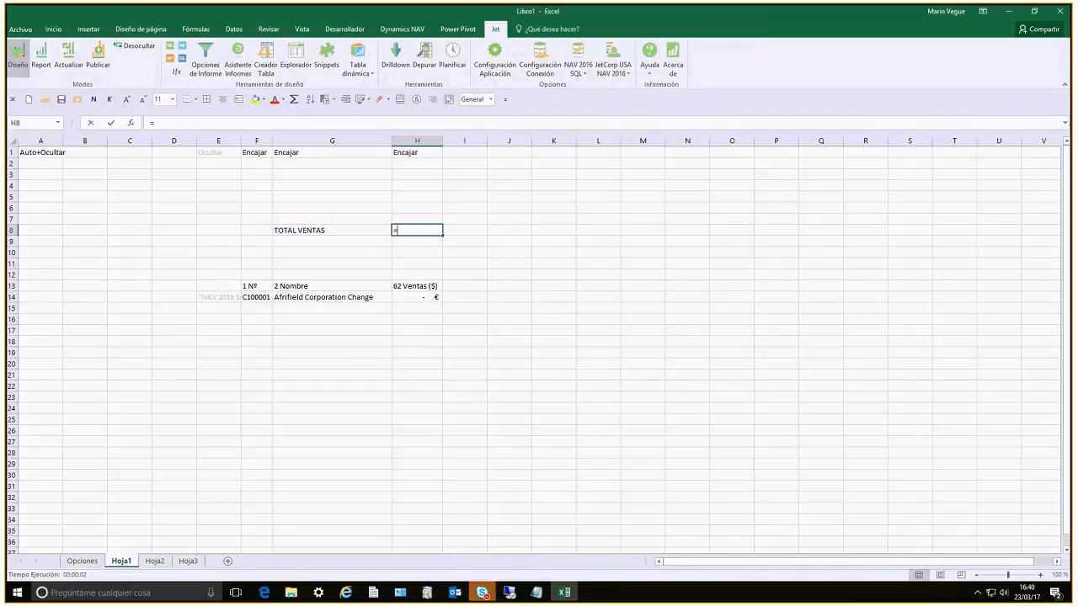
{"action": "type", "text": "S"}
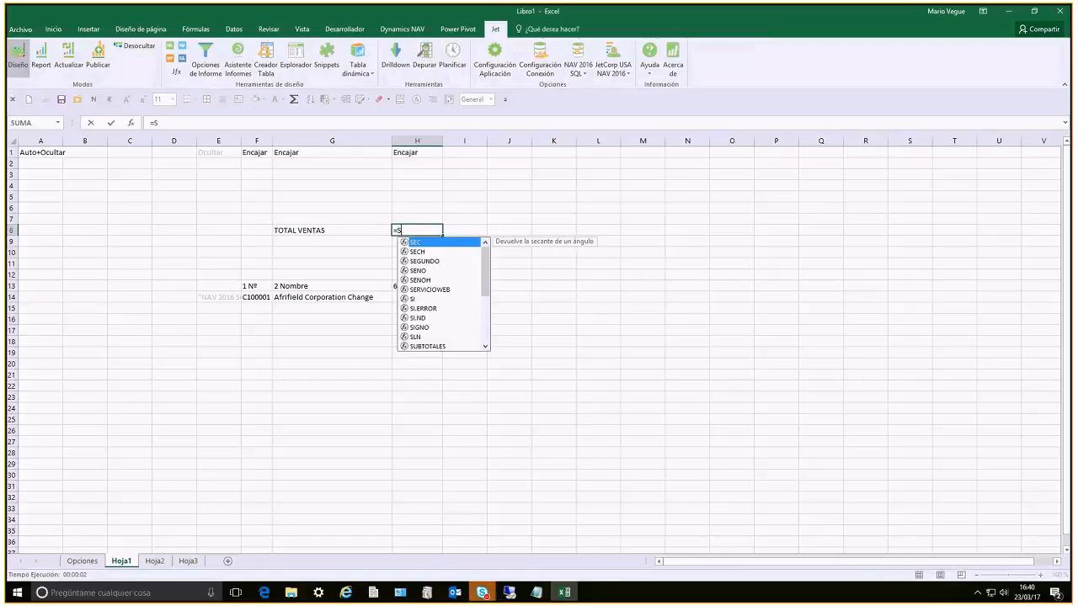
{"action": "type", "text": "UMA("}
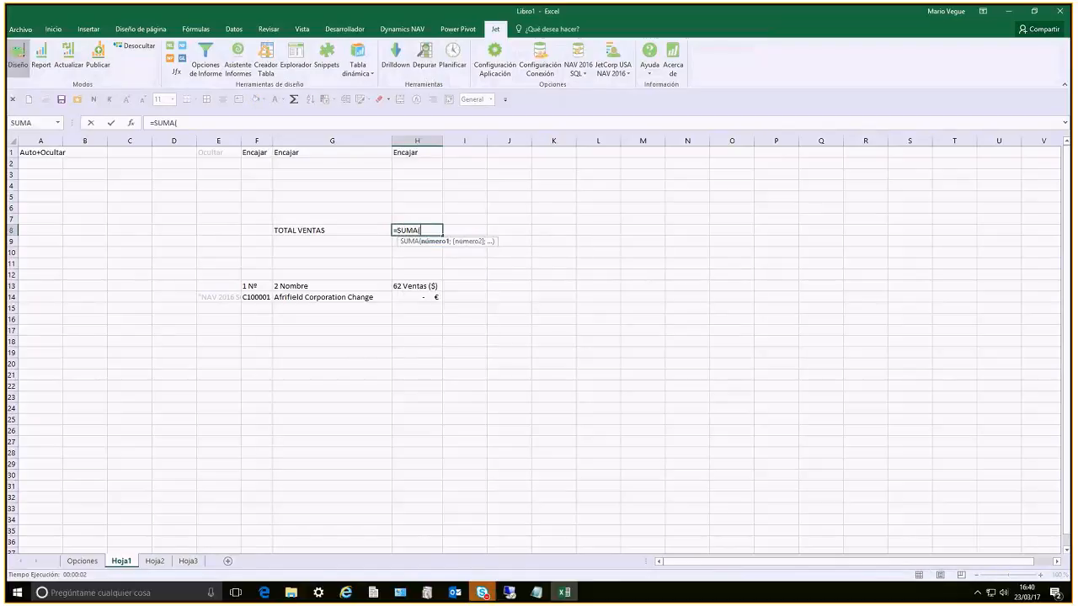
{"action": "key", "text": "BackSpace"}
{"action": "key", "text": "BackSpace"}
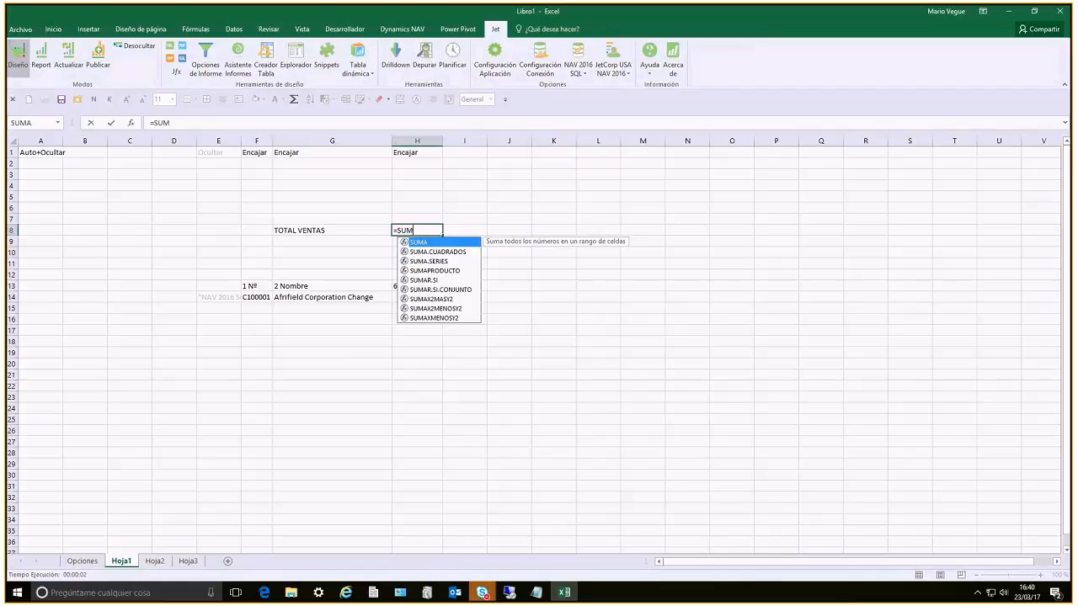
{"action": "key", "text": "Tab"}
{"action": "key", "text": "Down"}
{"action": "key", "text": "Down"}
{"action": "key", "text": "Down"}
{"action": "key", "text": "Down"}
{"action": "key", "text": "Down"}
{"action": "key", "text": "Down"}
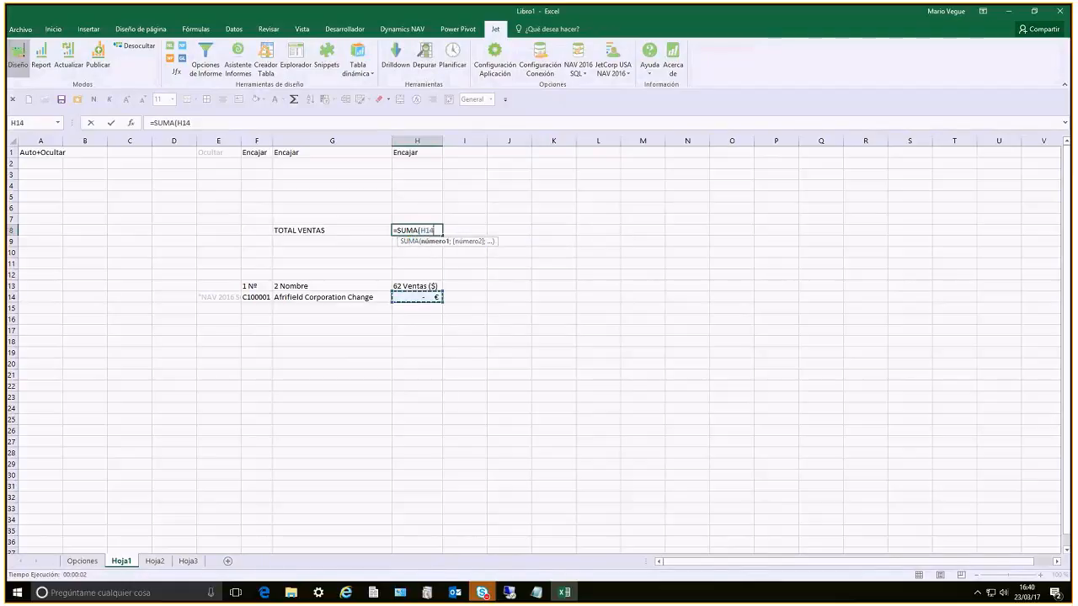
{"action": "key", "text": "shift+Down"}
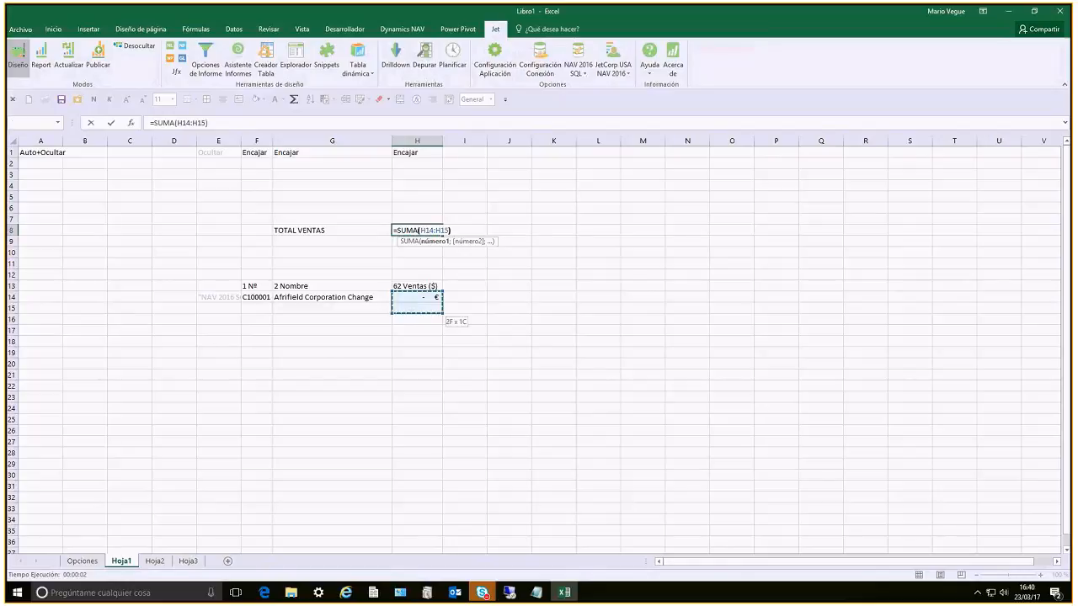
{"action": "type", "text": ")"}
{"action": "key", "text": "Return"}
{"action": "key", "text": "shift+Left"}
{"action": "key", "text": "ctrl+n"}
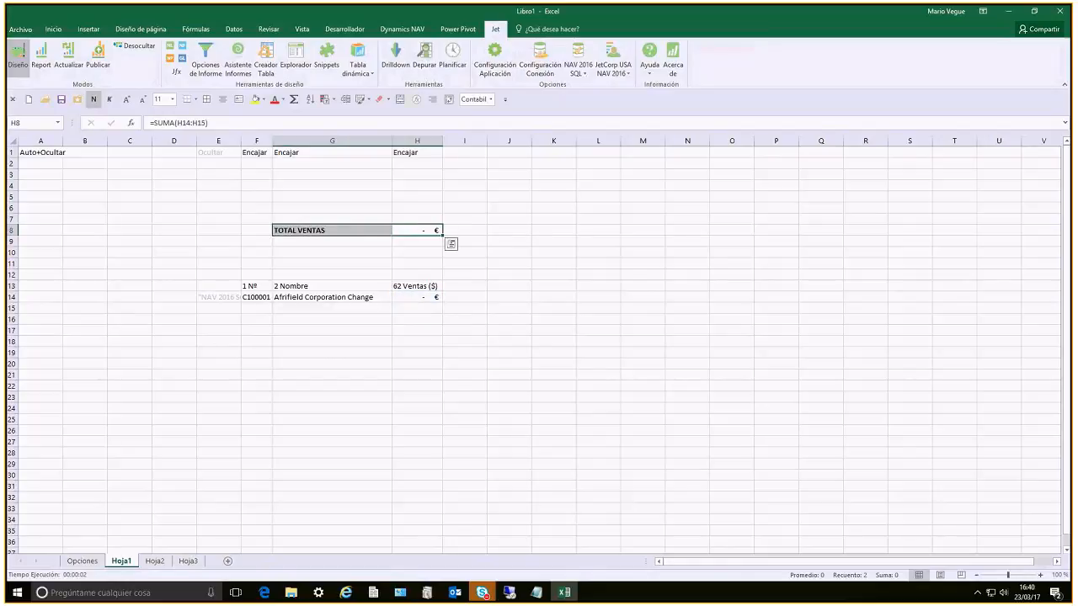
Run the report with the date filter 01/01/17..31/12/17 to check the sales total, and return to design mode
{"action": "left_click", "coordinate": [39, 59]}
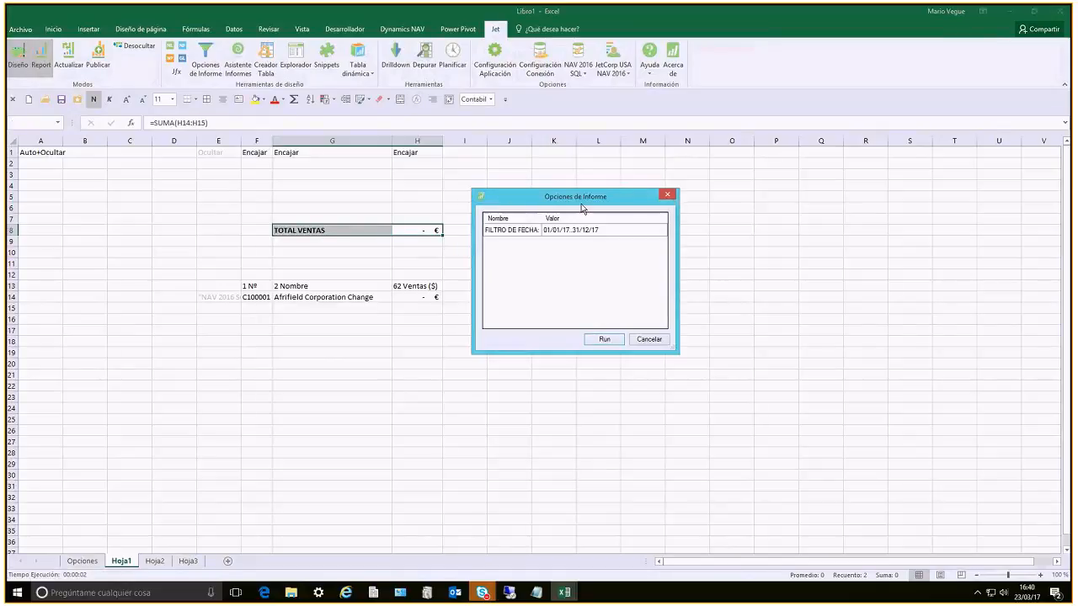
{"action": "left_click", "coordinate": [603, 339]}
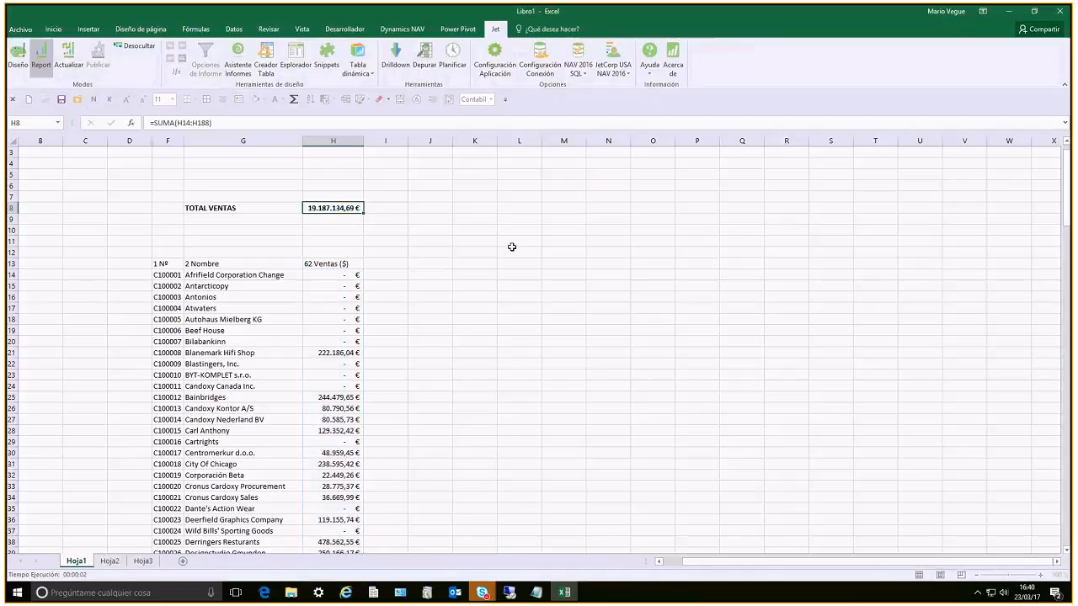
{"action": "left_click", "coordinate": [19, 59]}
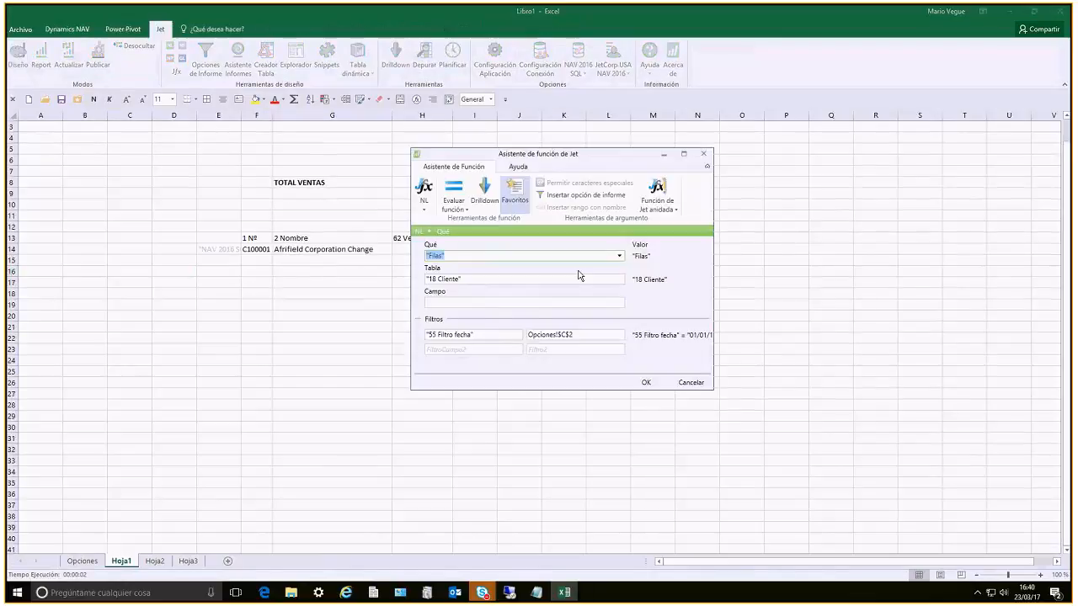
{"action": "left_click", "coordinate": [418, 336]}
{"action": "left_click", "coordinate": [500, 348]}
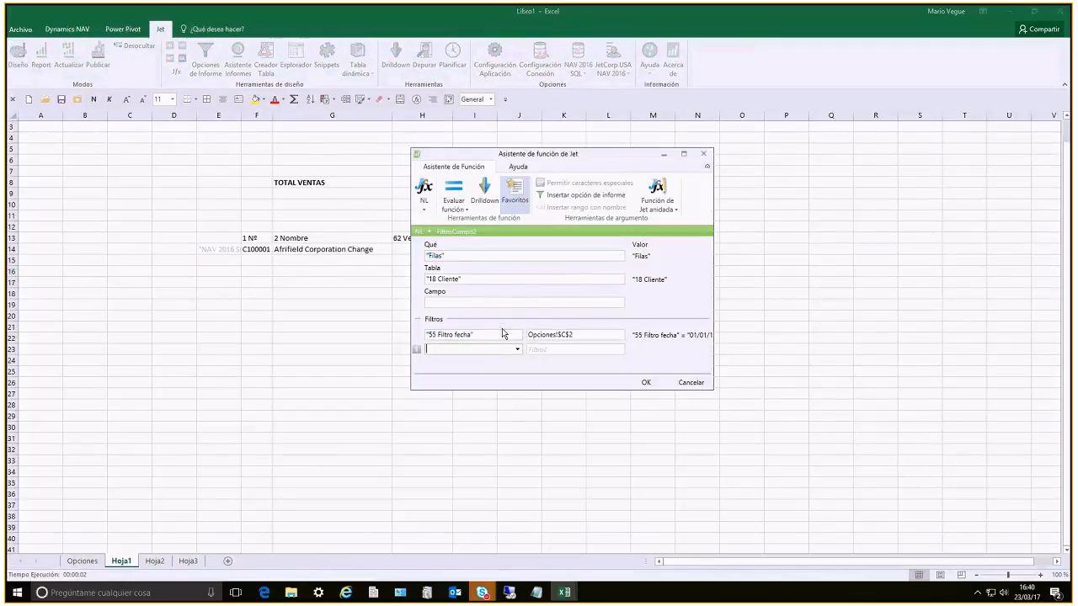
{"action": "left_click", "coordinate": [517, 349]}
{"action": "type", "text": "Ventas"}
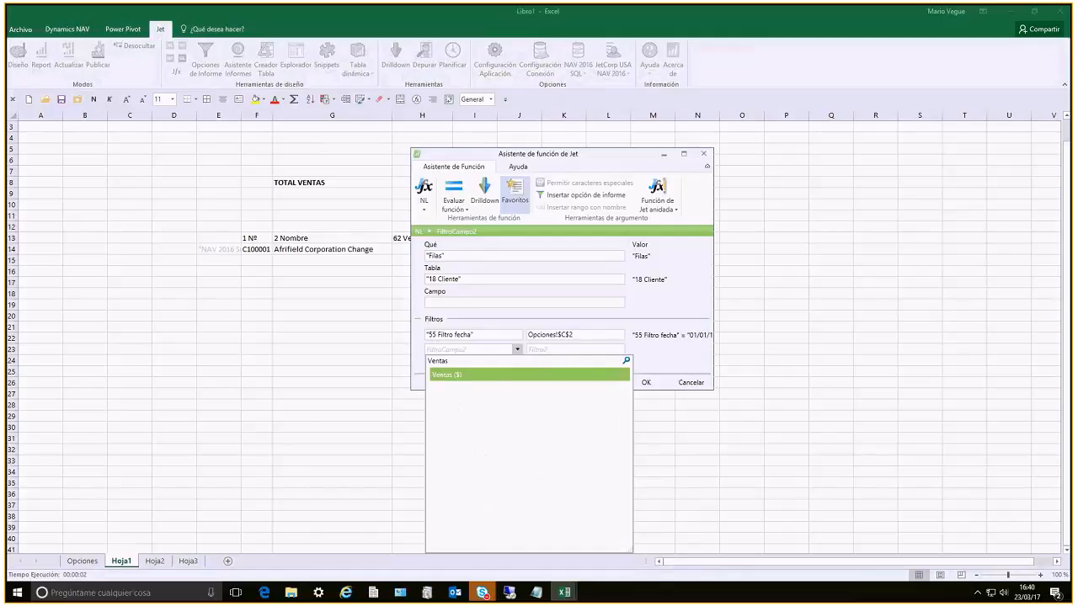
{"action": "key", "text": "Return"}
{"action": "key", "text": "Tab"}
{"action": "type", "text": "\""}
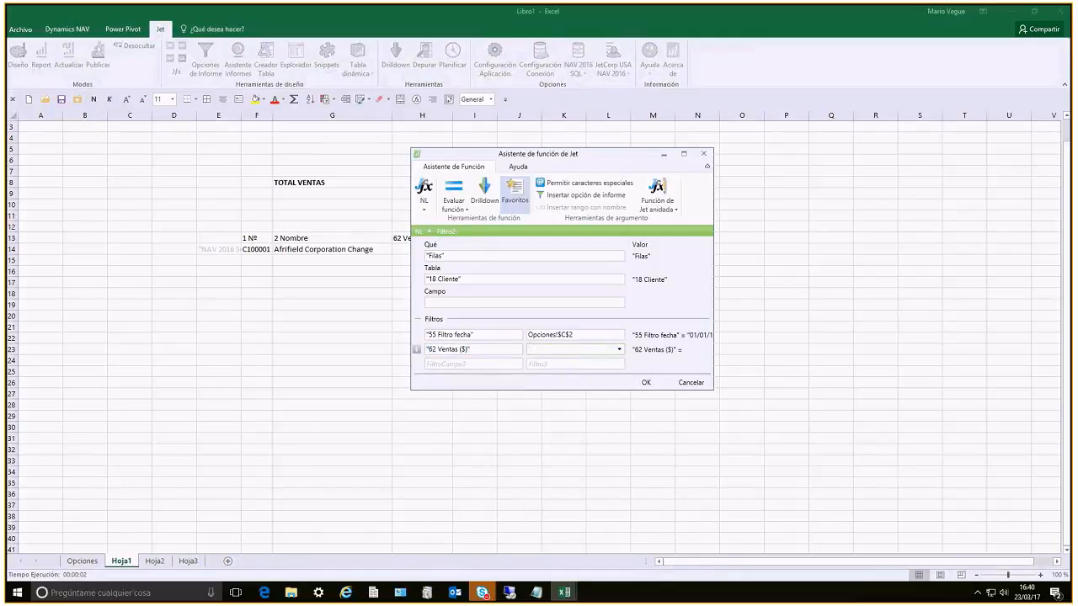
{"action": "key", "text": "shift+Tab"}
{"action": "key", "text": "Delete"}
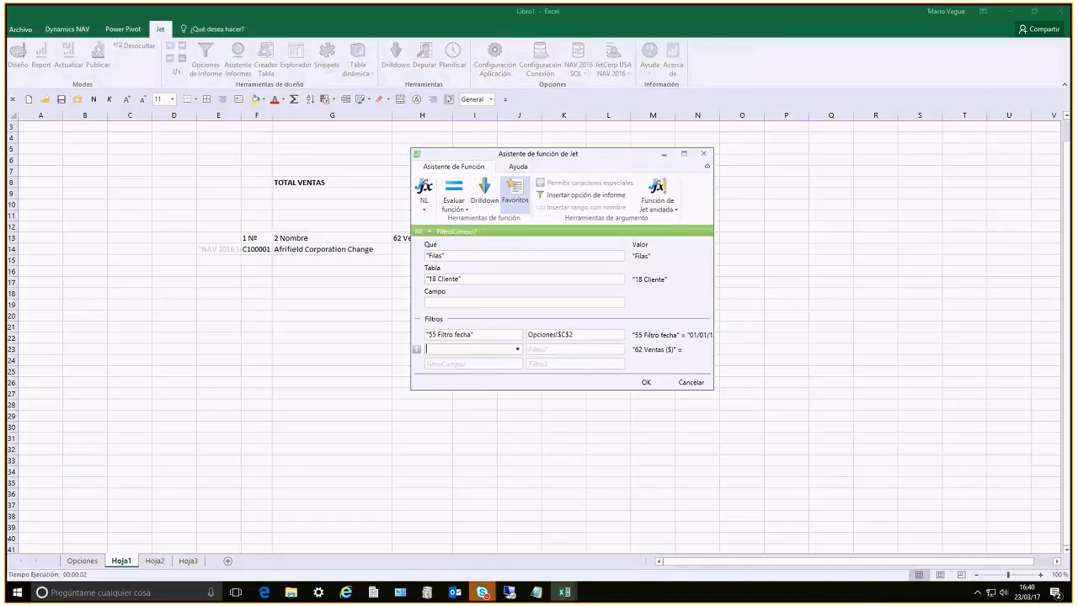
{"action": "key", "text": "Return"}
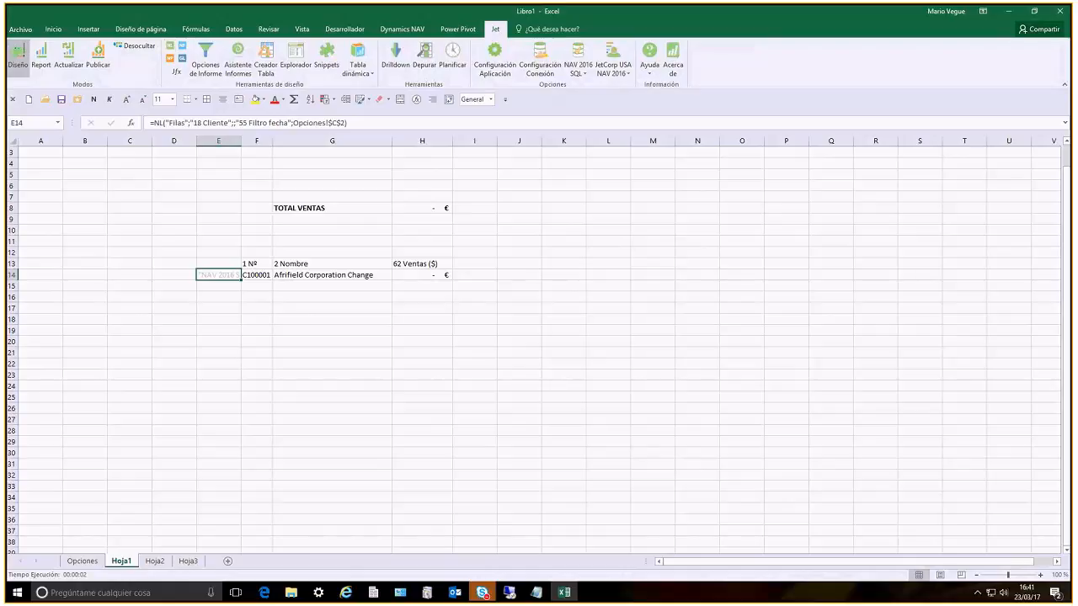
Add Ventas ($) in descending order as the second filter field of E14's NL function, and apply the formula
{"action": "left_click", "coordinate": [176, 72]}
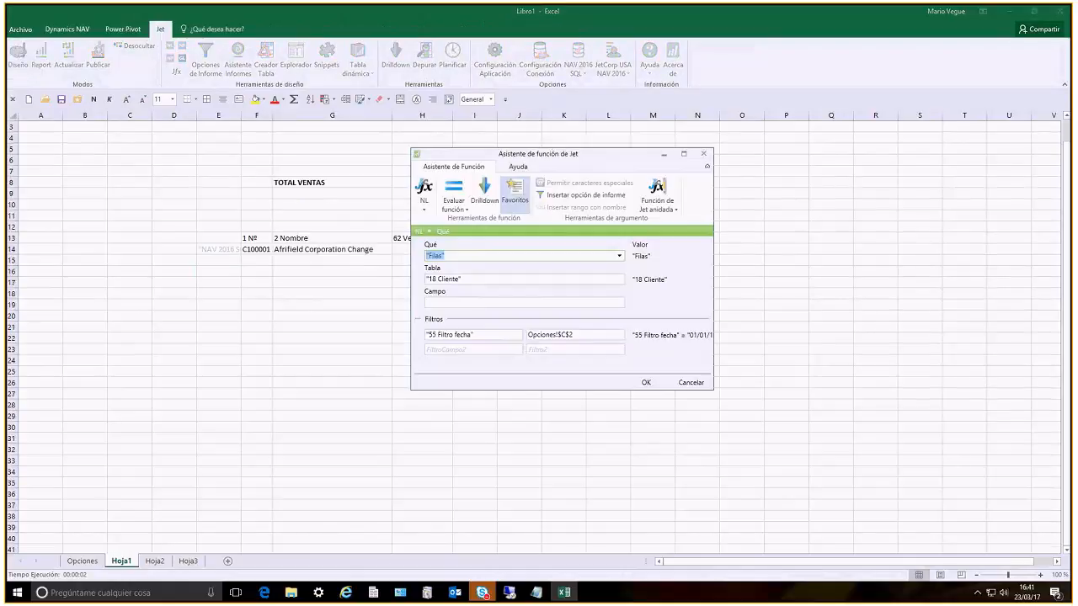
{"action": "left_click", "coordinate": [572, 335]}
{"action": "key", "text": "Tab"}
{"action": "type", "text": "ventas"}
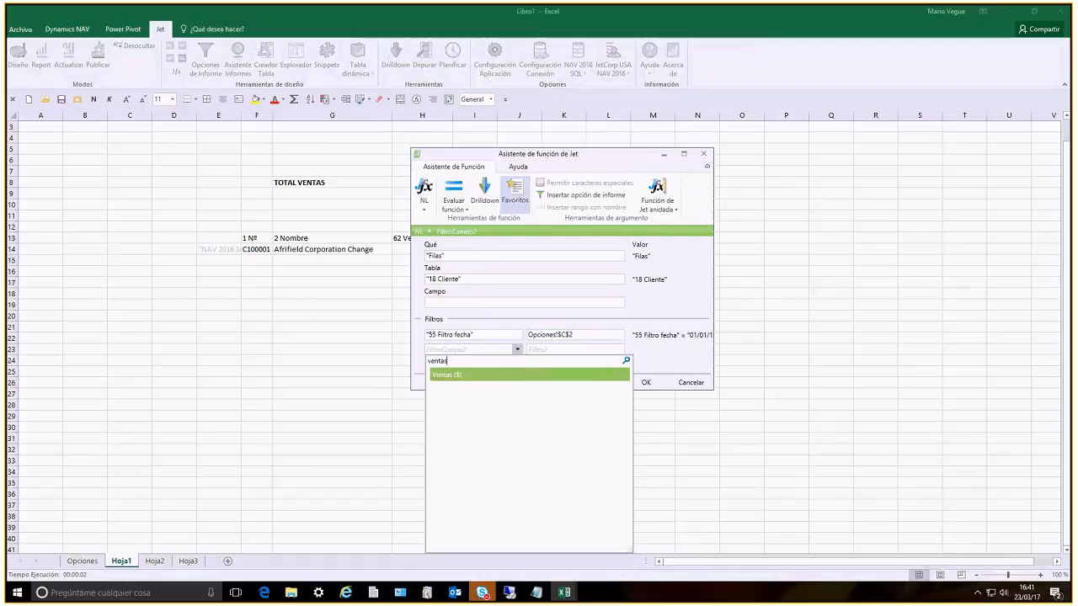
{"action": "key", "text": "Return"}
{"action": "left_click", "coordinate": [417, 350]}
{"action": "left_click", "coordinate": [416, 350]}
{"action": "left_click", "coordinate": [417, 351]}
{"action": "left_click", "coordinate": [417, 350]}
{"action": "left_click", "coordinate": [417, 350]}
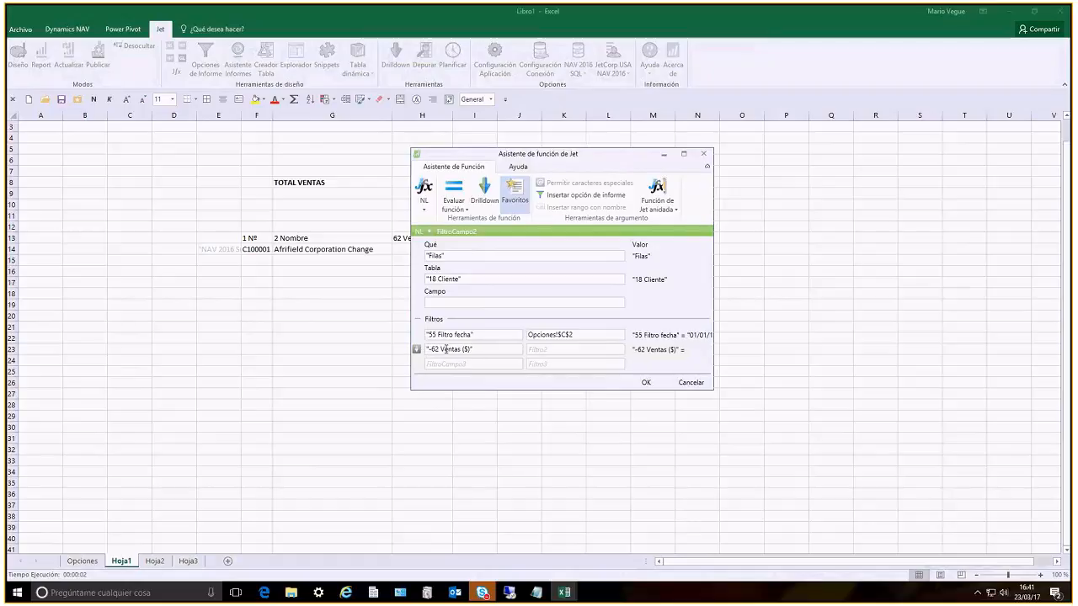
{"action": "left_click", "coordinate": [569, 351]}
{"action": "key", "text": "Return"}
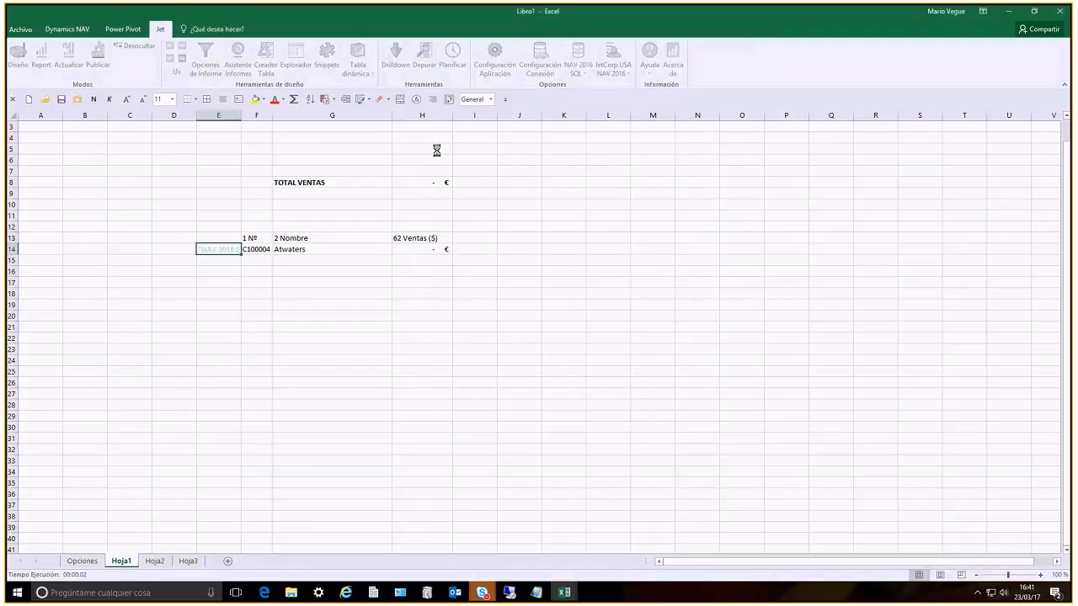
Set the Ventas ($) filter value in the E14 formula to <>0 and run the report
{"action": "left_click", "coordinate": [409, 123]}
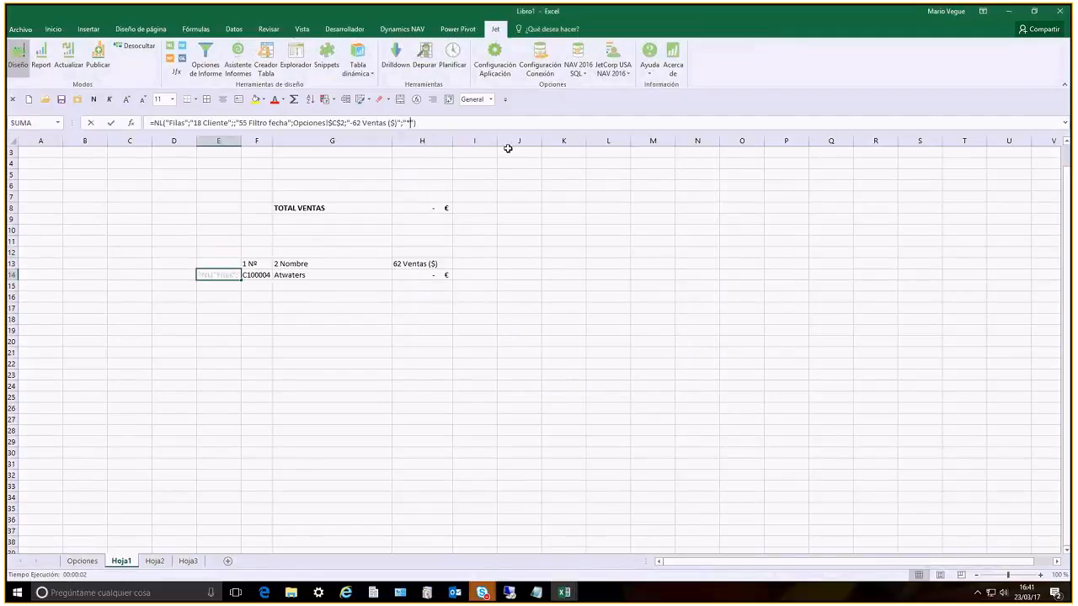
{"action": "type", "text": "<>0"}
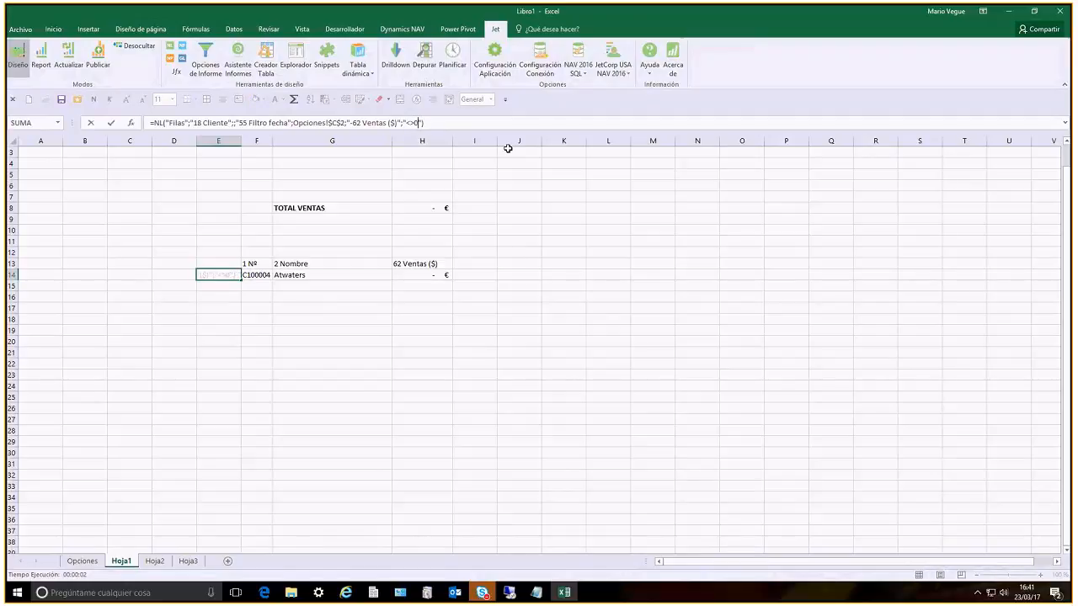
{"action": "key", "text": "Return"}
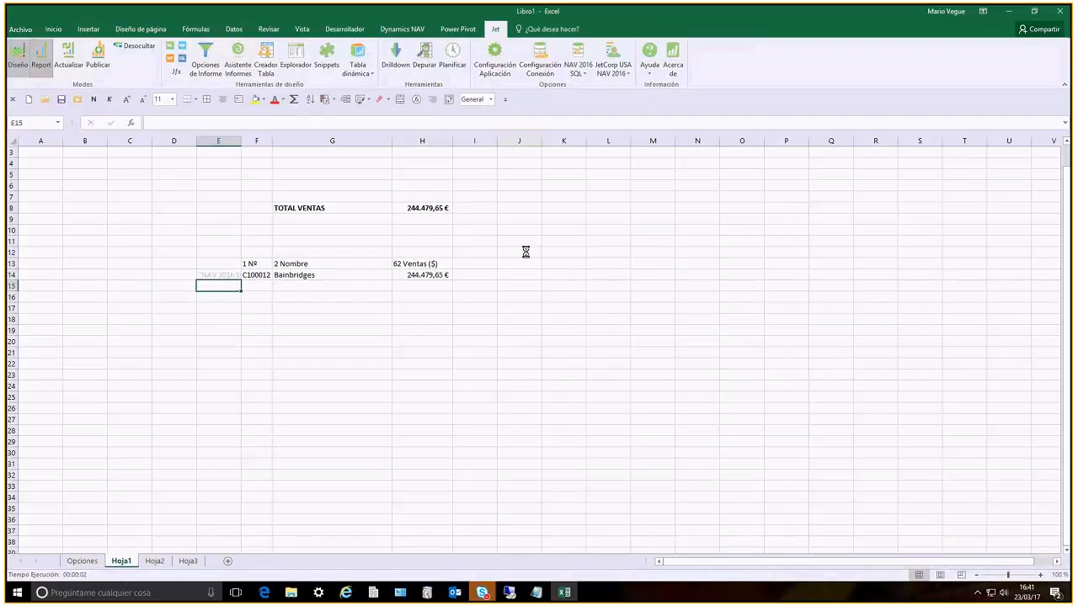
{"action": "left_click", "coordinate": [646, 340]}
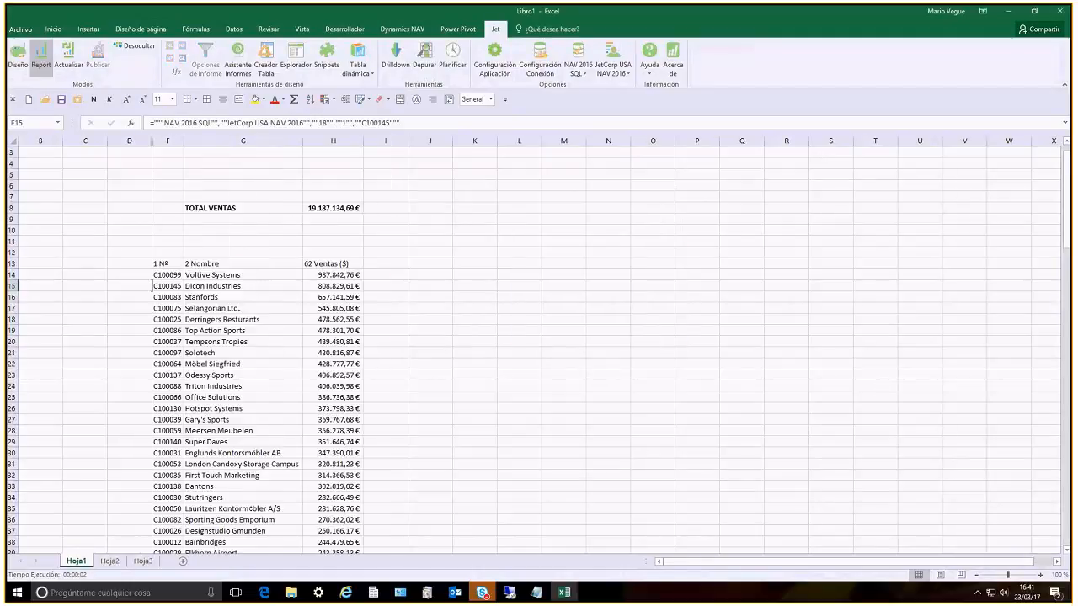
Drill down from the Office Solutions sales amount to its customer record in Dynamics NAV, and close NAV
{"action": "left_click", "coordinate": [345, 394]}
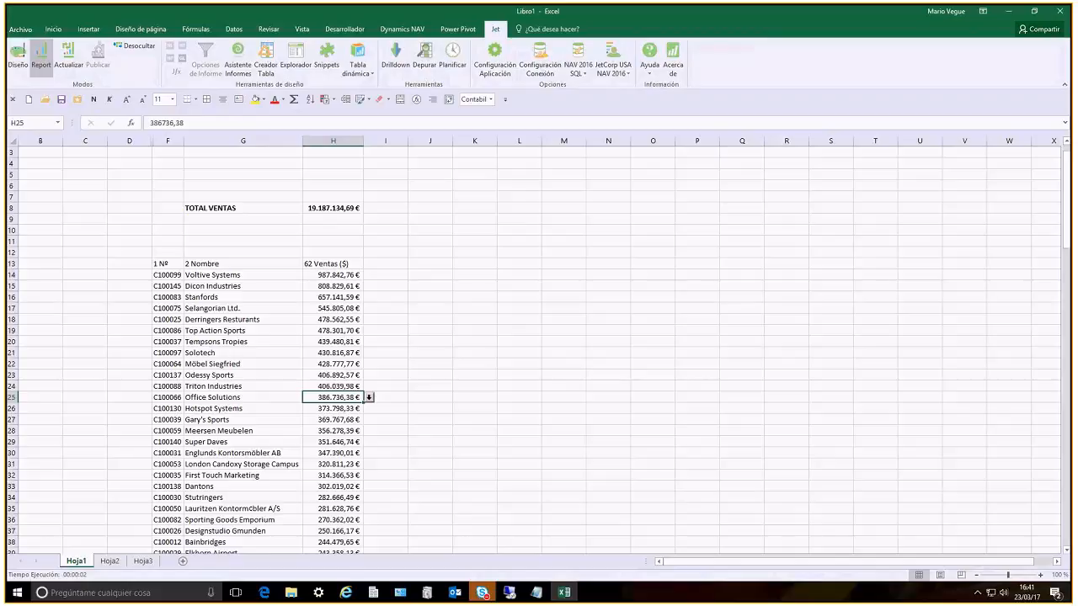
{"action": "left_click", "coordinate": [619, 46]}
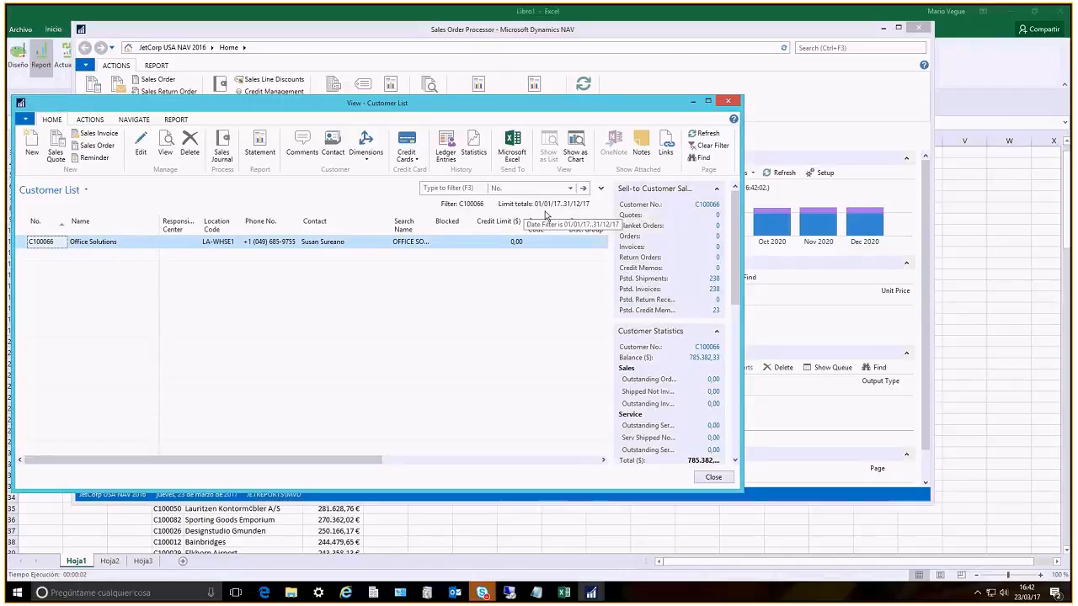
{"action": "left_click", "coordinate": [711, 479]}
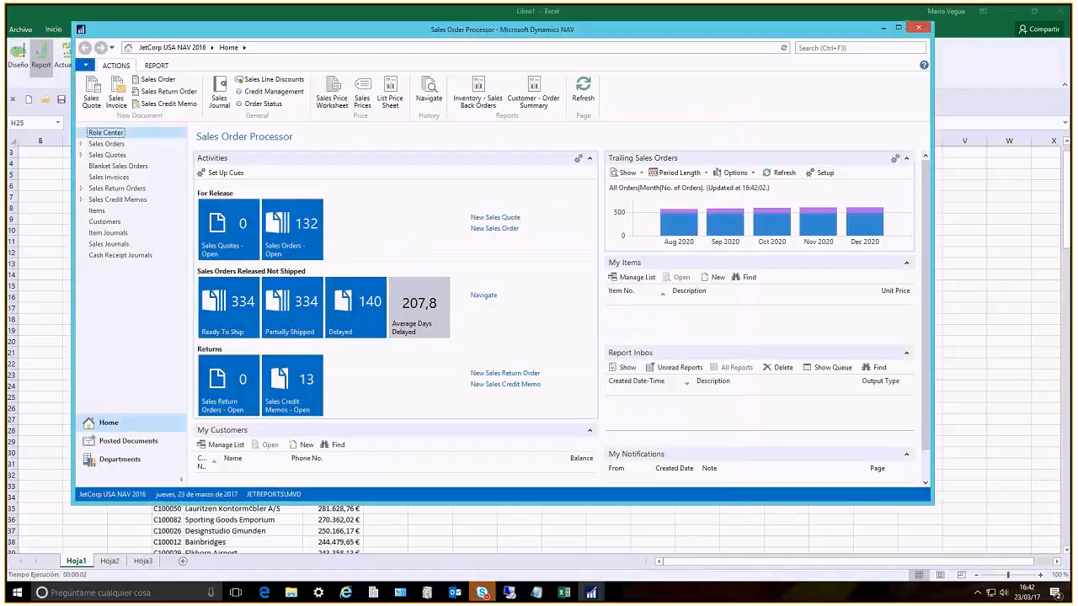
{"action": "left_click", "coordinate": [918, 27]}
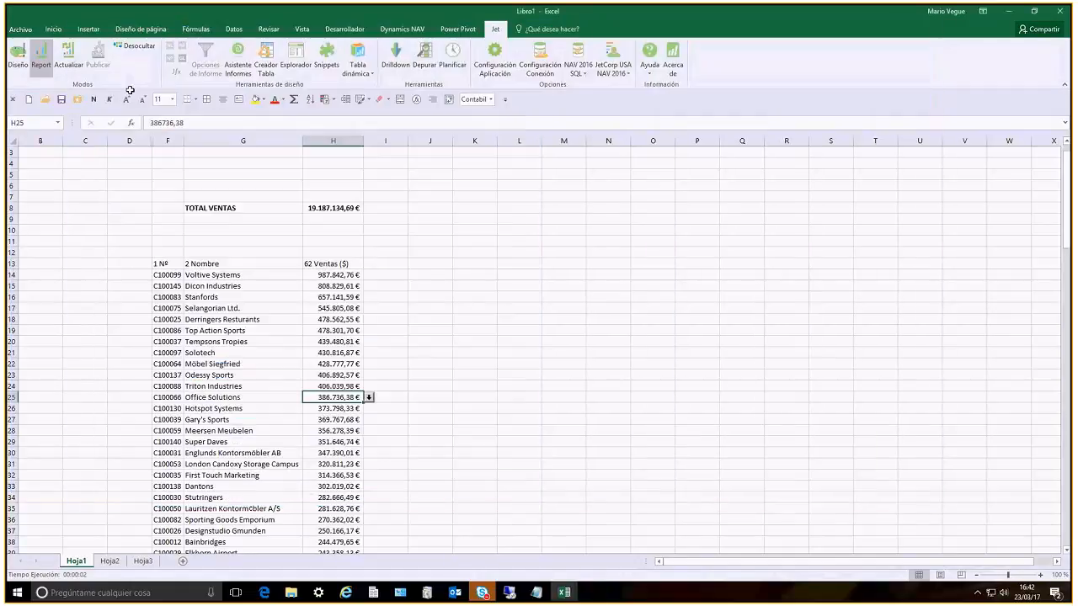
Return to design mode and select the Nº documento, Fecha registro, Descripción and Ventas ($) fields of the Mov. cliente table in the Explorer
{"action": "left_click", "coordinate": [18, 65]}
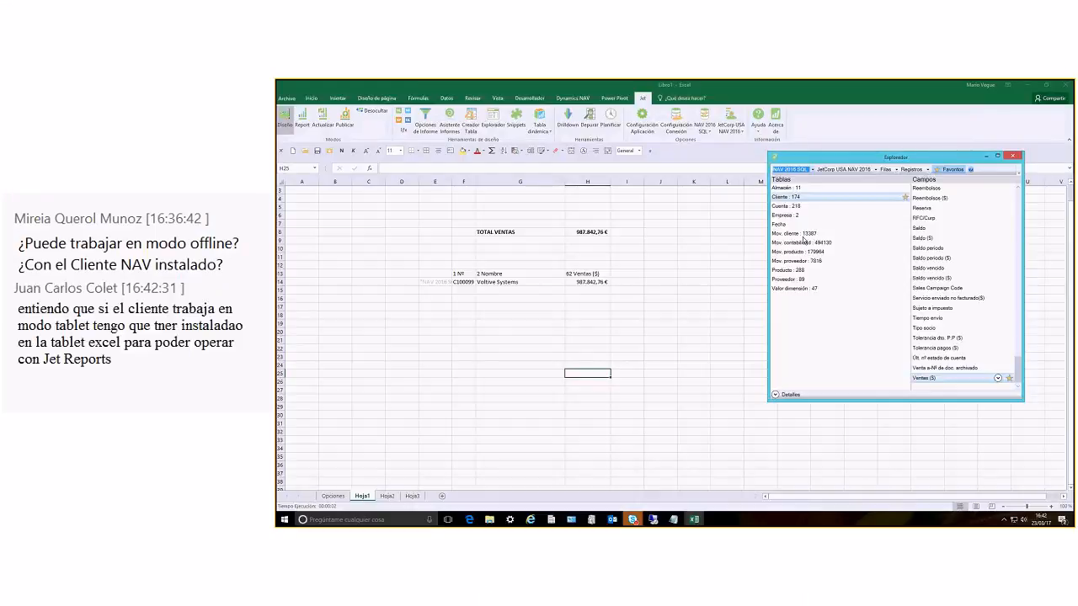
{"action": "left_click", "coordinate": [783, 235]}
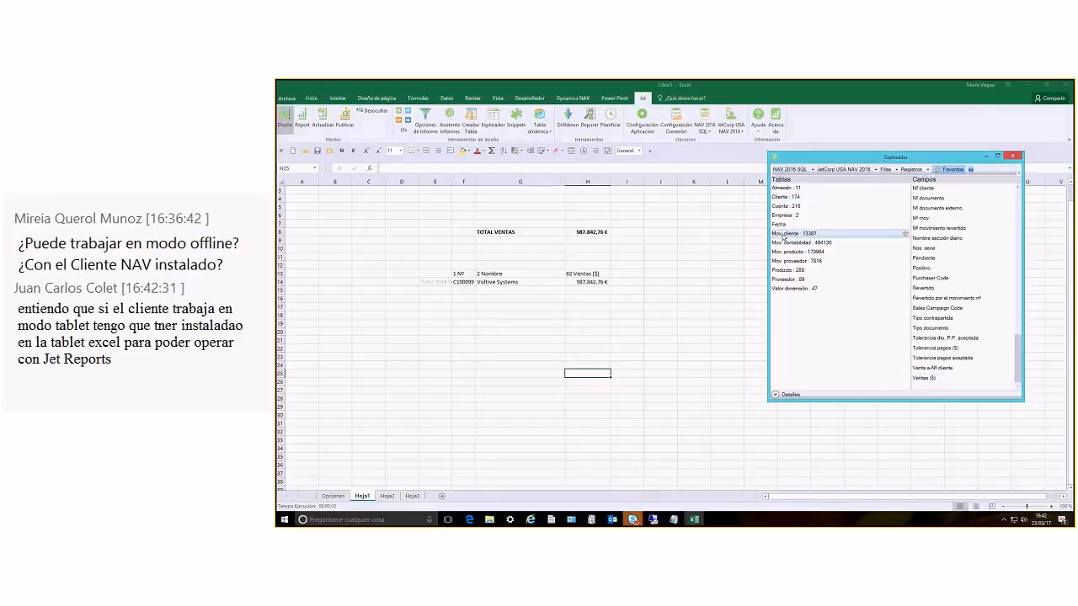
{"action": "left_click", "coordinate": [926, 258]}
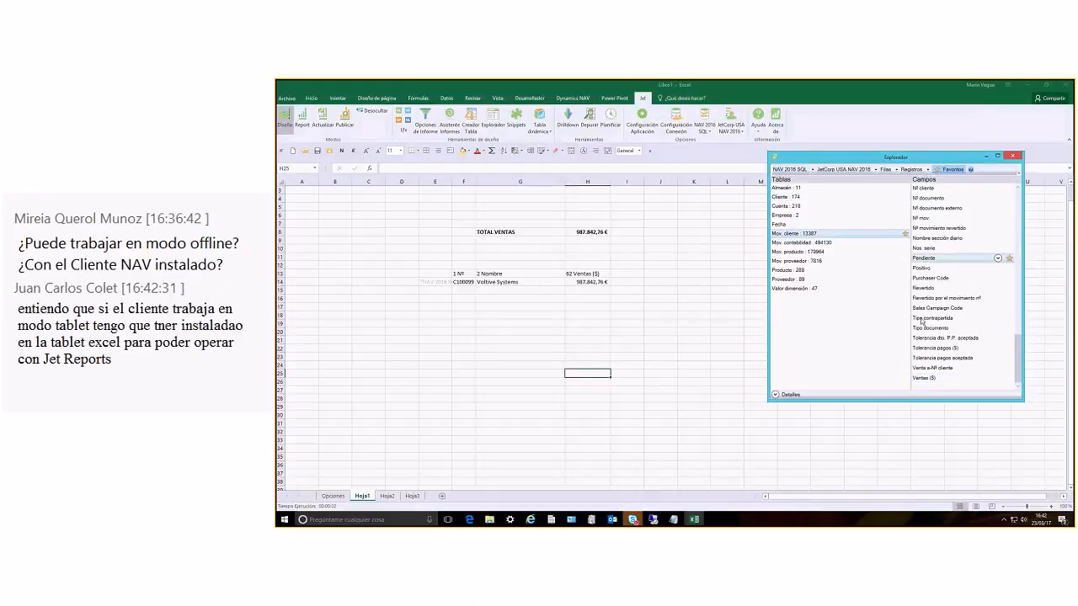
{"action": "left_click", "coordinate": [927, 199]}
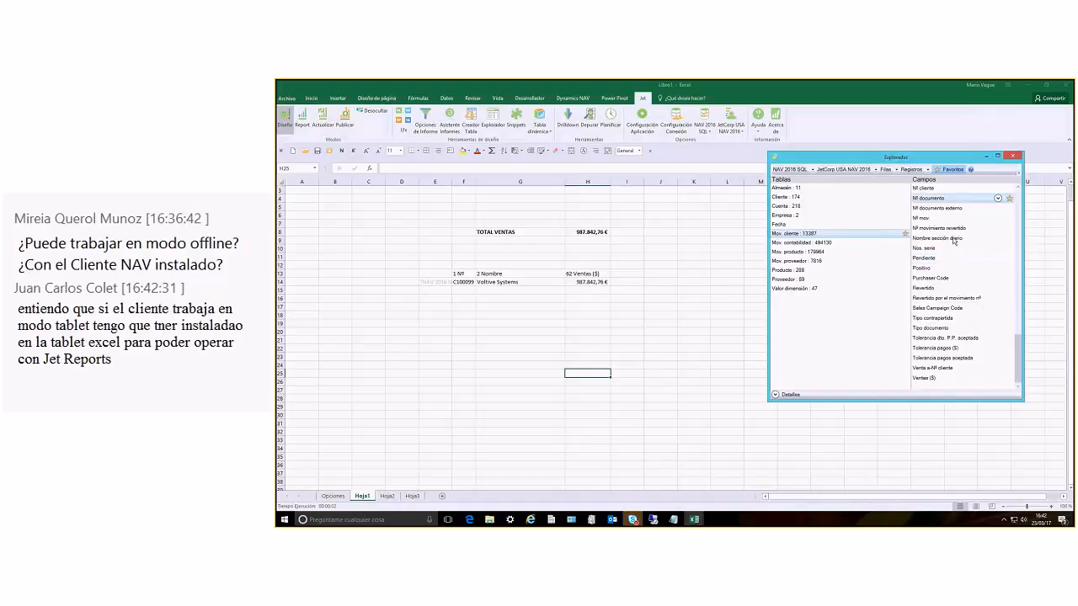
{"action": "scroll", "coordinate": [950, 263], "scroll_direction": "up", "scroll_amount": 10}
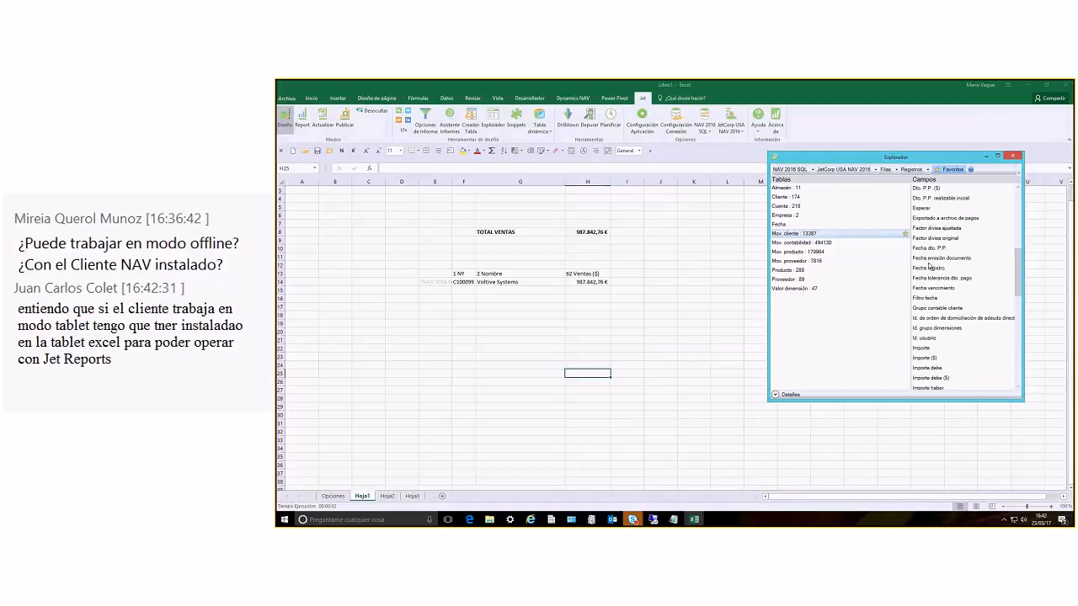
{"action": "left_click", "coordinate": [929, 268]}
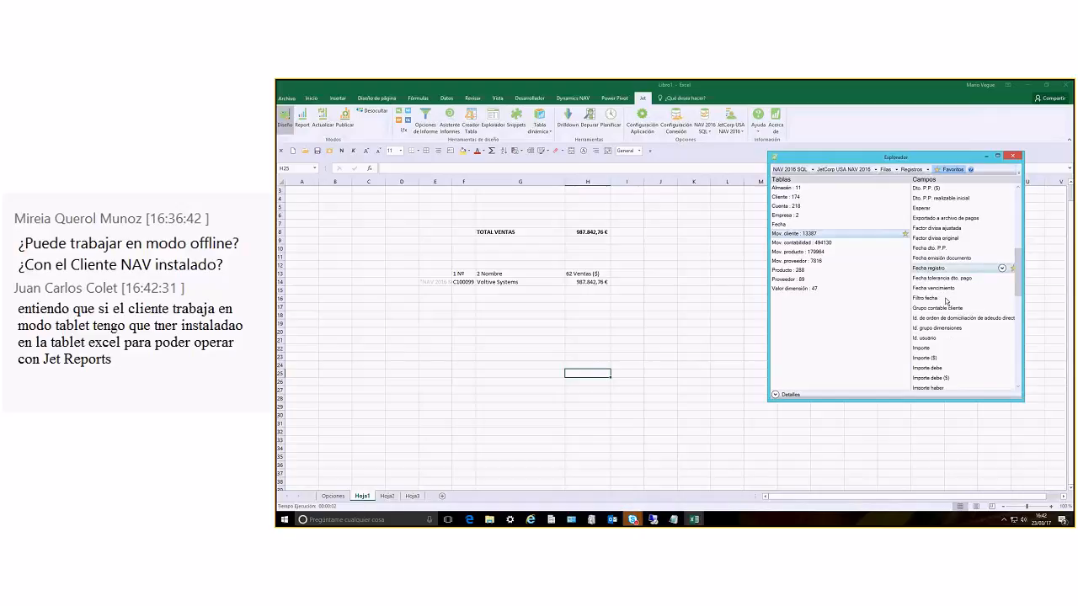
{"action": "scroll", "coordinate": [943, 291], "scroll_direction": "up", "scroll_amount": 3}
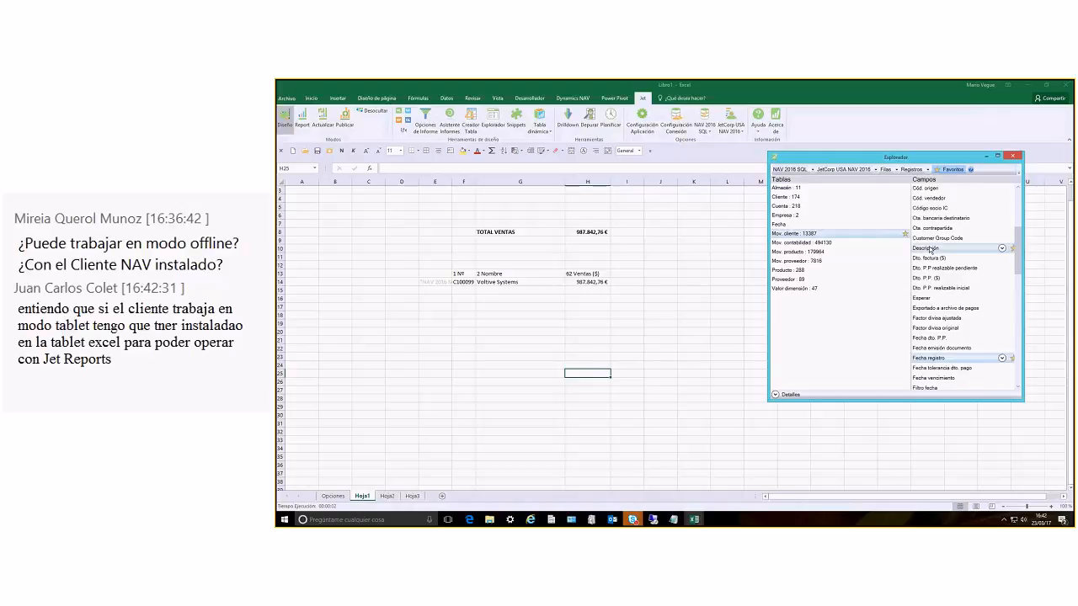
{"action": "scroll", "coordinate": [930, 249], "scroll_direction": "down", "scroll_amount": 1}
{"action": "scroll", "coordinate": [930, 249], "scroll_direction": "down", "scroll_amount": 8}
{"action": "scroll", "coordinate": [929, 249], "scroll_direction": "down", "scroll_amount": 2}
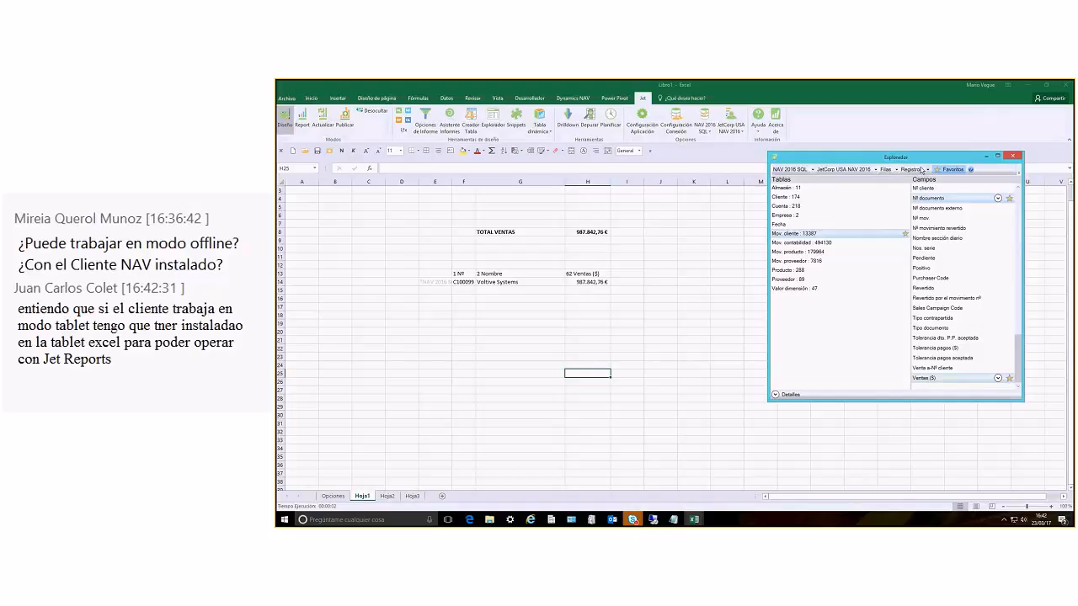
Insert the selected Mov. cliente fields as rows at E15, and check Cliente's Nº field against Mov. cliente's Nº cliente field in the Explorer
{"action": "left_click_drag", "start_coordinate": [703, 323], "coordinate": [444, 296]}
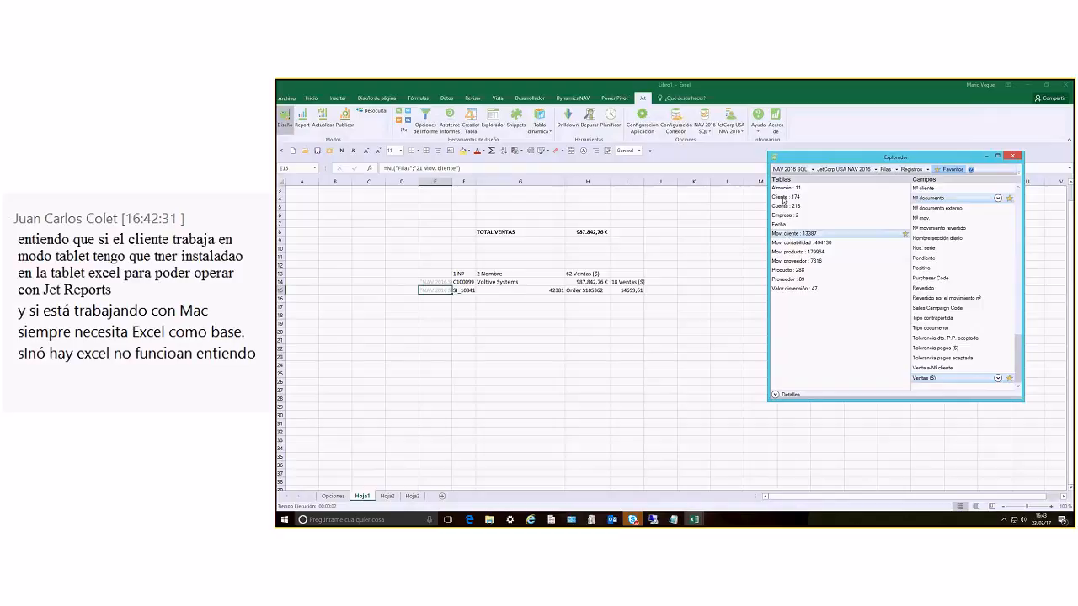
{"action": "left_click", "coordinate": [784, 199]}
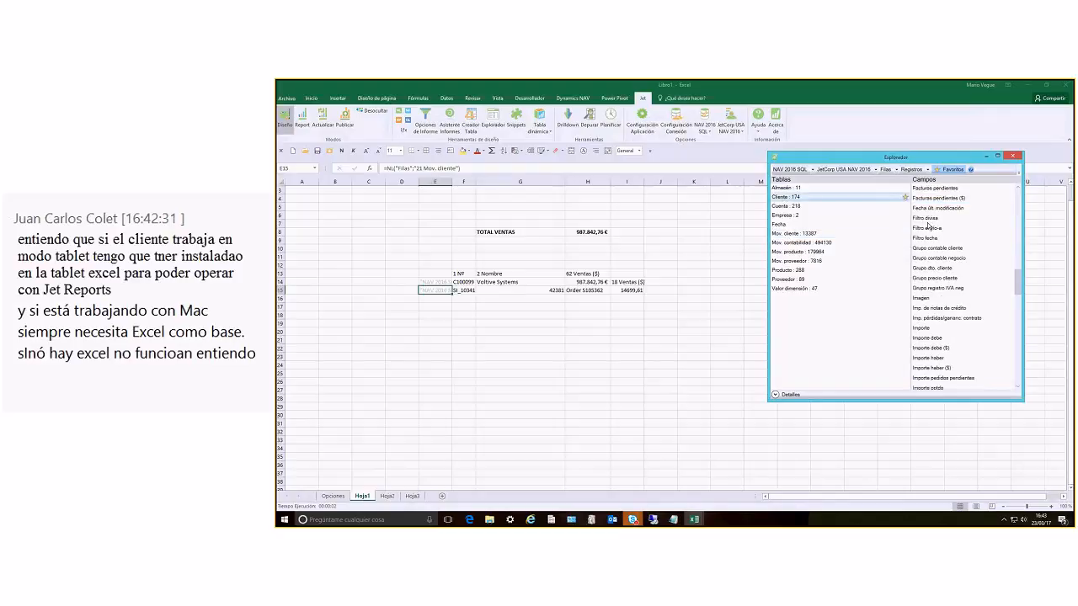
{"action": "scroll", "coordinate": [928, 226], "scroll_direction": "down", "scroll_amount": 4}
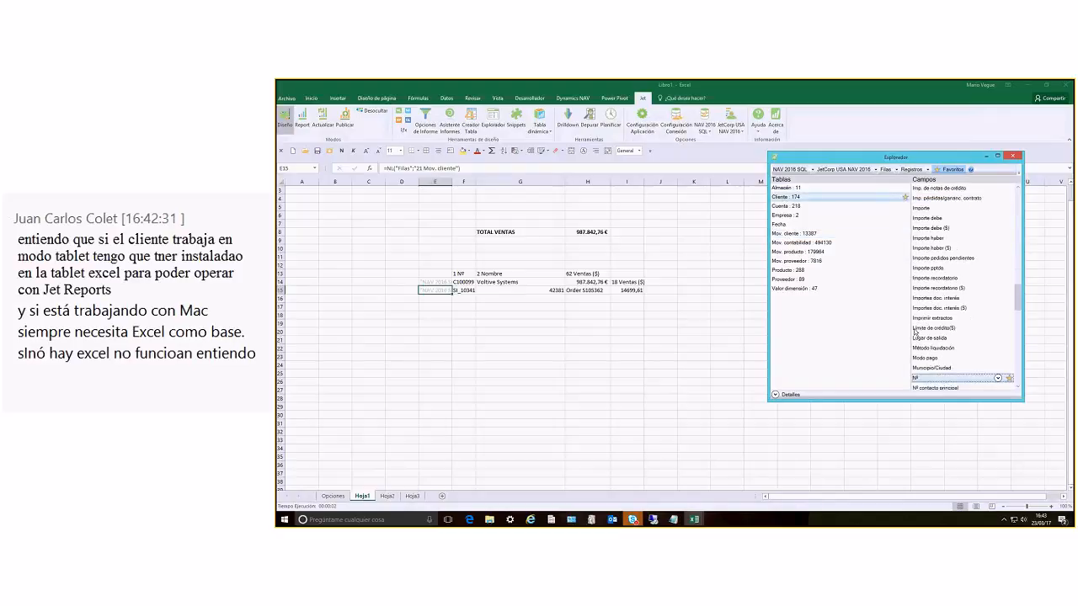
{"action": "left_click", "coordinate": [794, 235]}
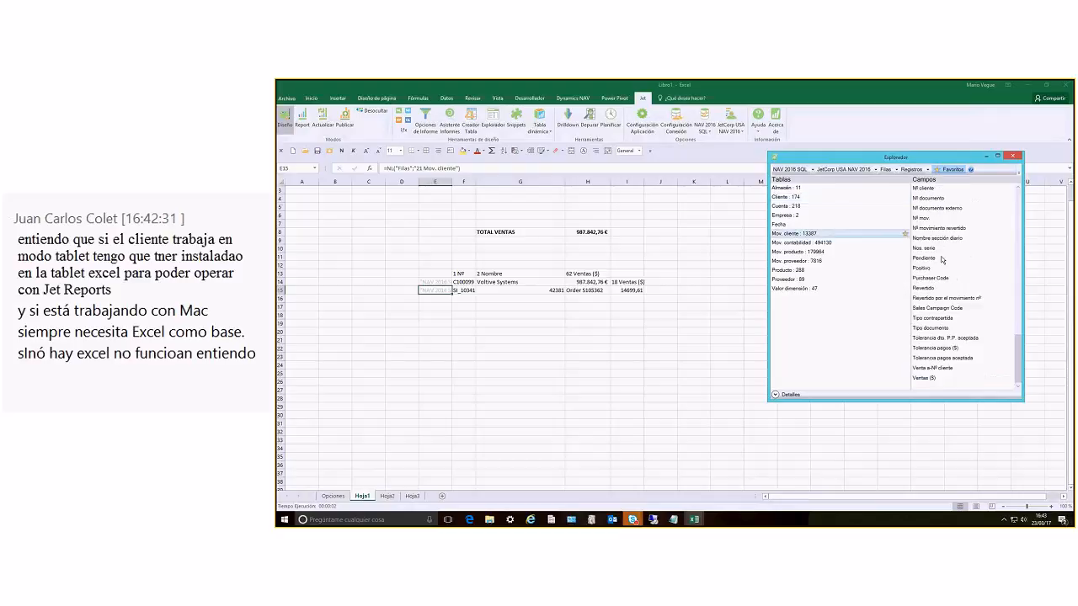
{"action": "scroll", "coordinate": [942, 260], "scroll_direction": "up", "scroll_amount": 1}
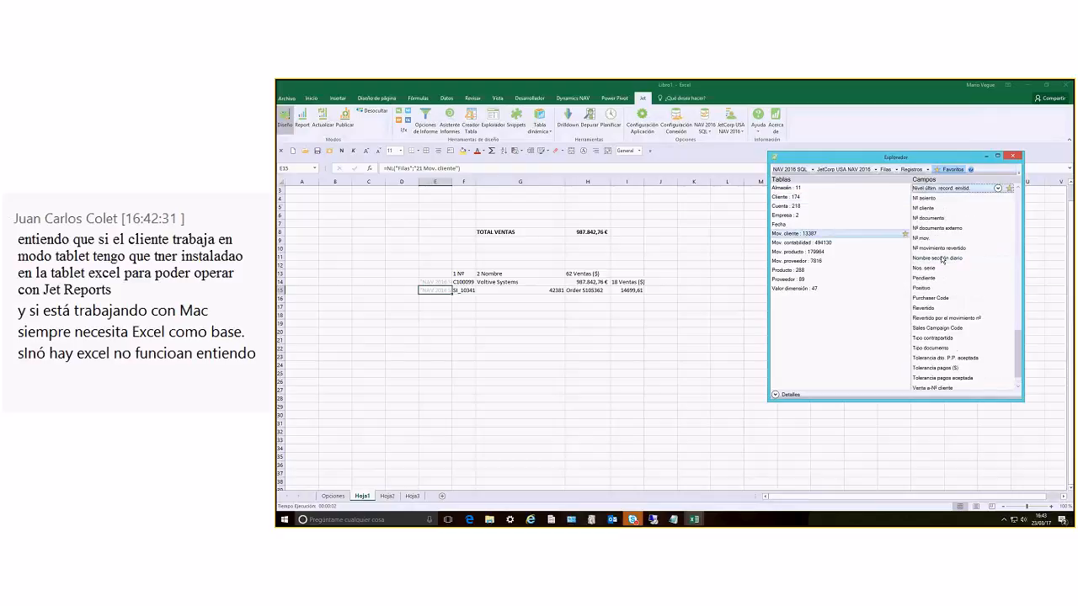
{"action": "left_click", "coordinate": [925, 207]}
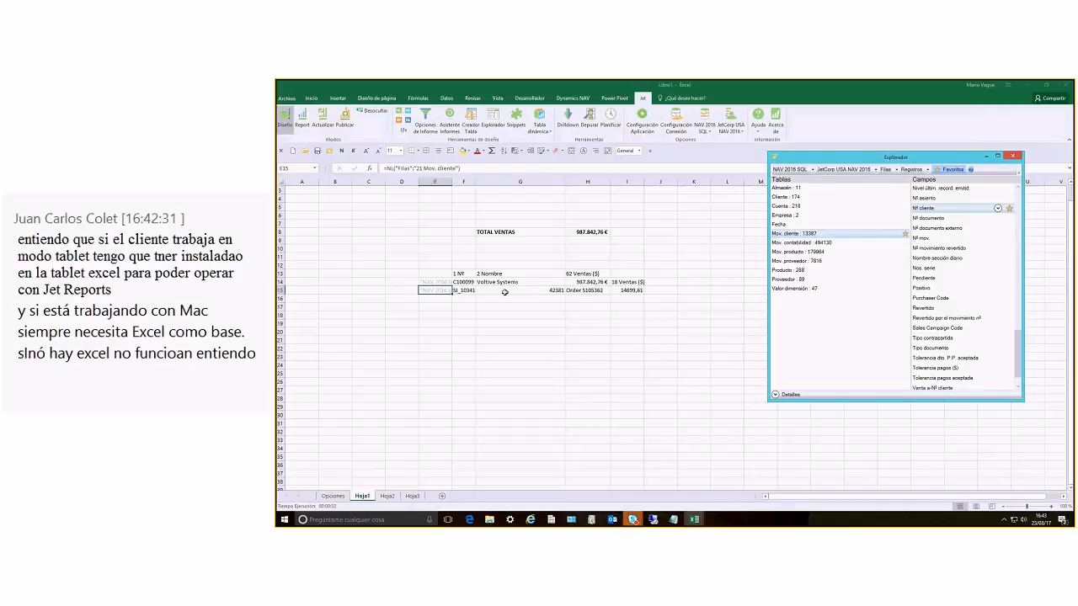
Edit E15's NL function in the function wizard, adding 3 Nº cliente as the first filter field with the value $F14
{"action": "left_click", "coordinate": [425, 120]}
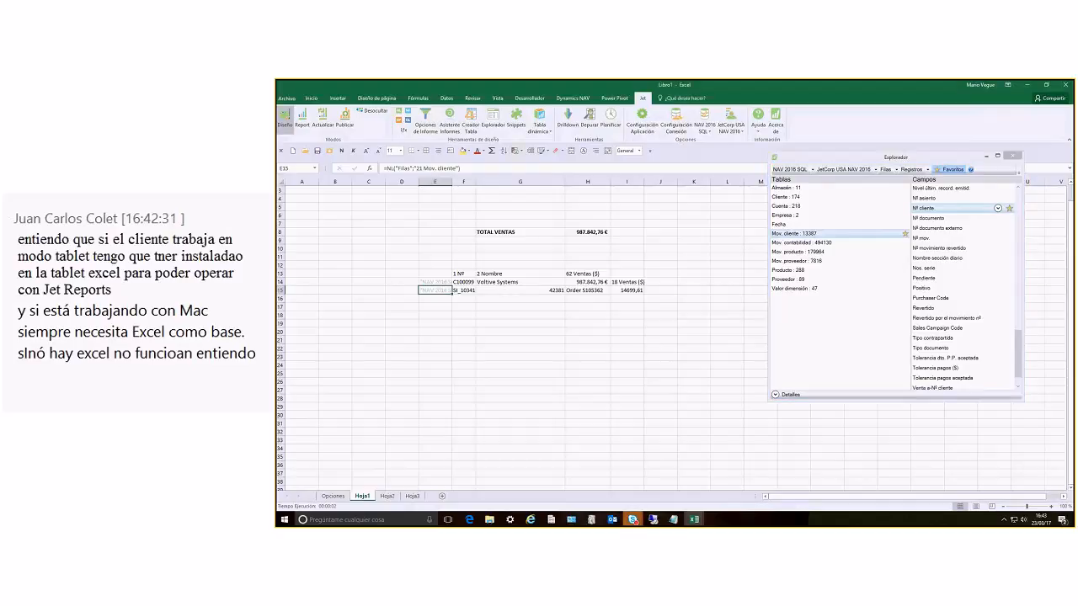
{"action": "left_click", "coordinate": [404, 129]}
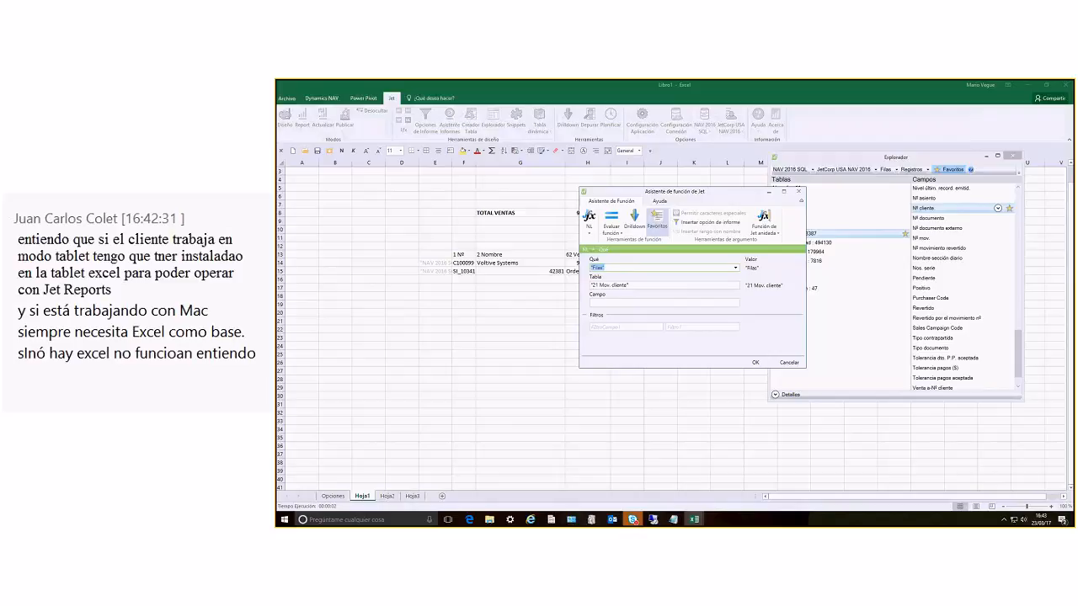
{"action": "key", "text": "Tab"}
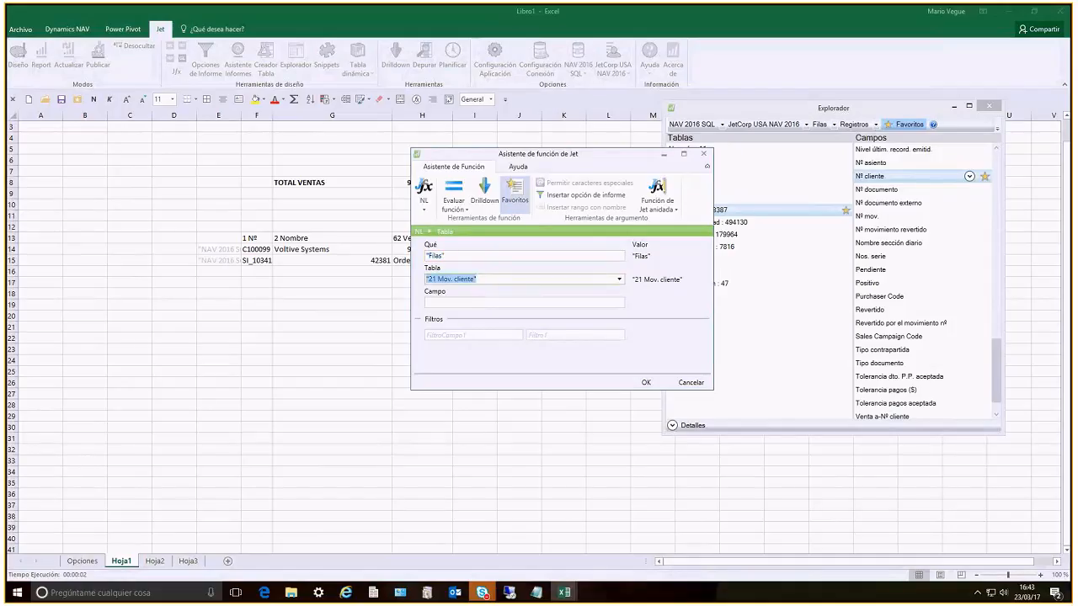
{"action": "key", "text": "Tab"}
{"action": "key", "text": "Tab"}
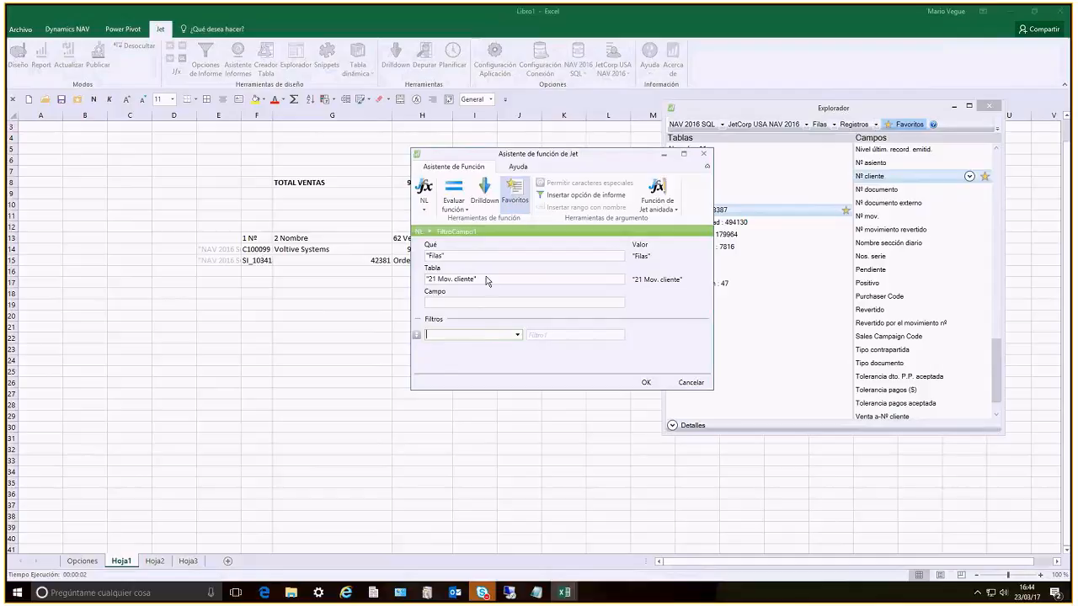
{"action": "left_click", "coordinate": [517, 335]}
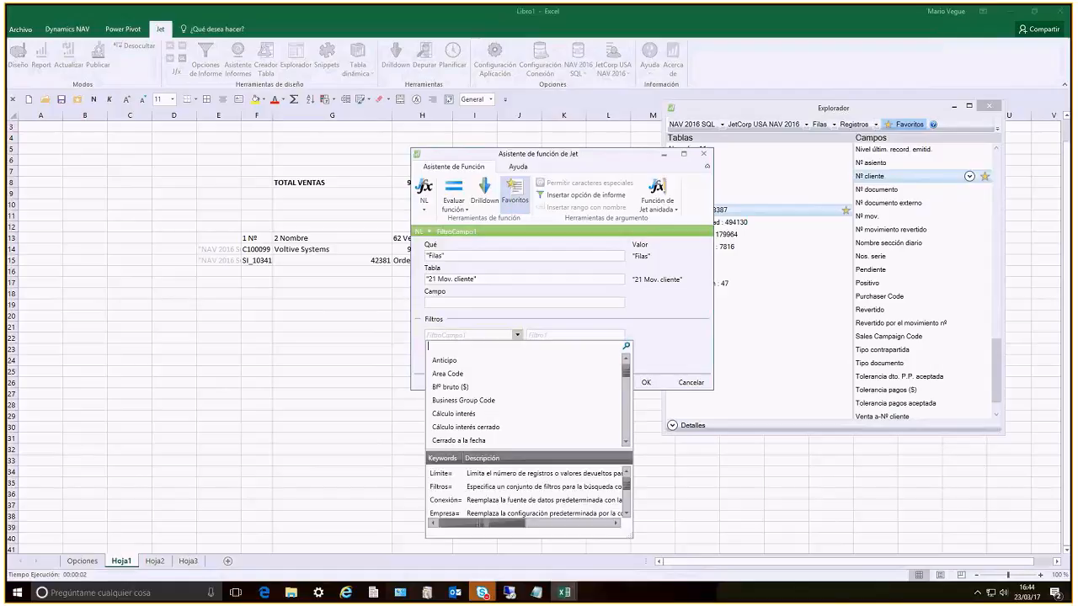
{"action": "type", "text": "nº cl"}
{"action": "key", "text": "Return"}
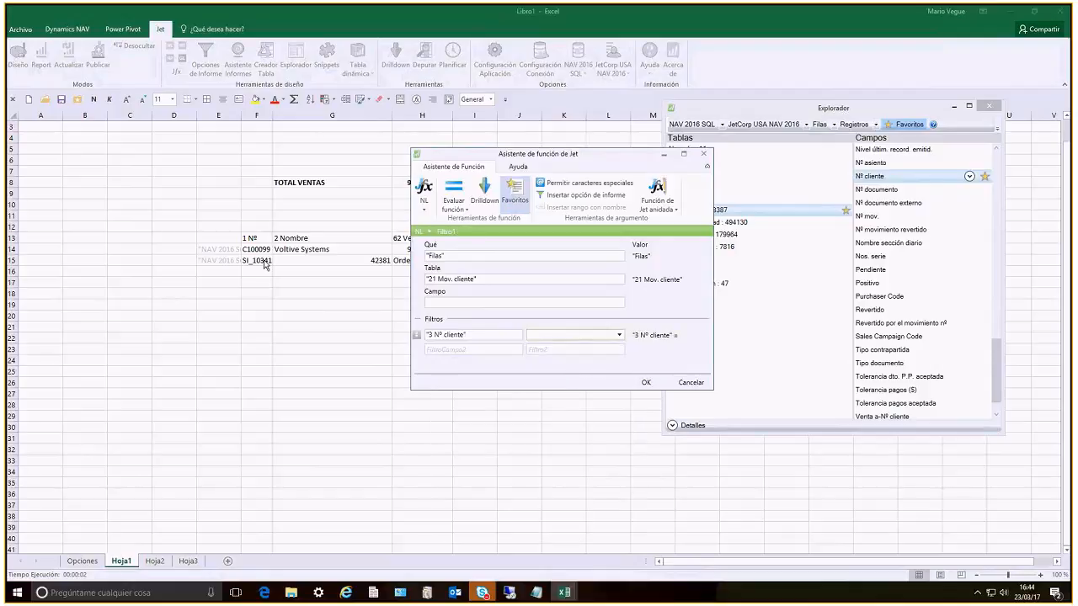
{"action": "left_click", "coordinate": [264, 249]}
{"action": "key", "text": "F4"}
{"action": "key", "text": "F4"}
{"action": "key", "text": "Tab"}
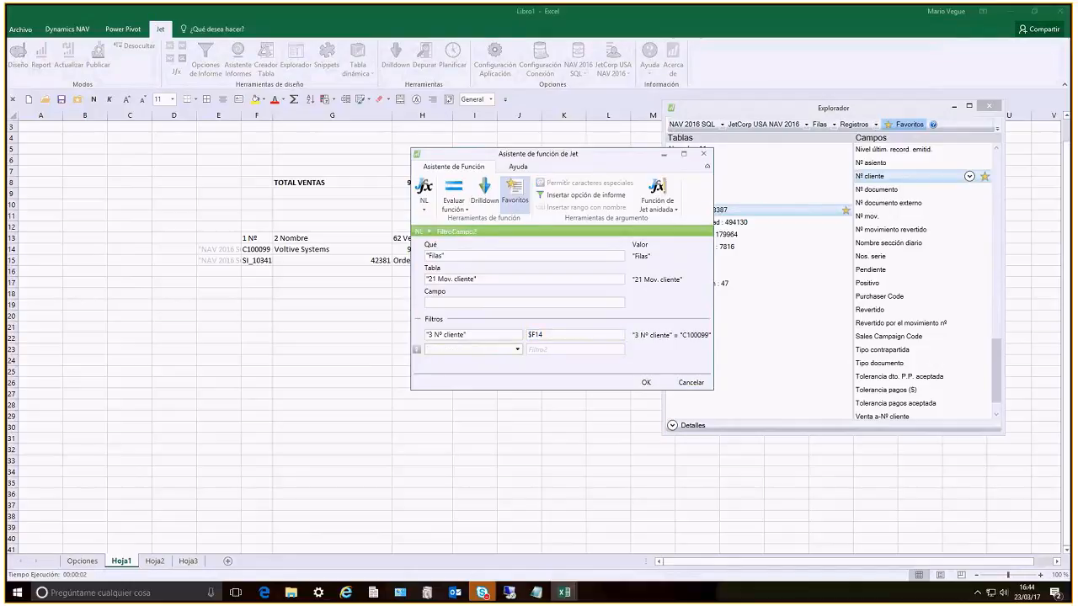
Add 4 Fecha registro as the second filter field and link its value to the FILTRO DE FECHA report option
{"action": "left_click", "coordinate": [517, 349]}
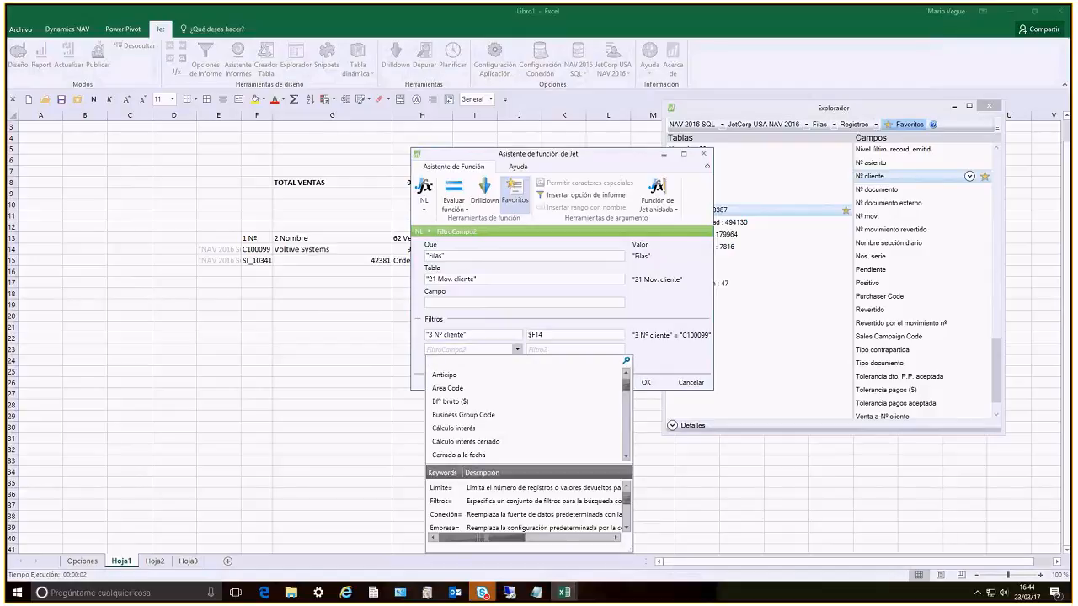
{"action": "type", "text": "fecha r"}
{"action": "key", "text": "Return"}
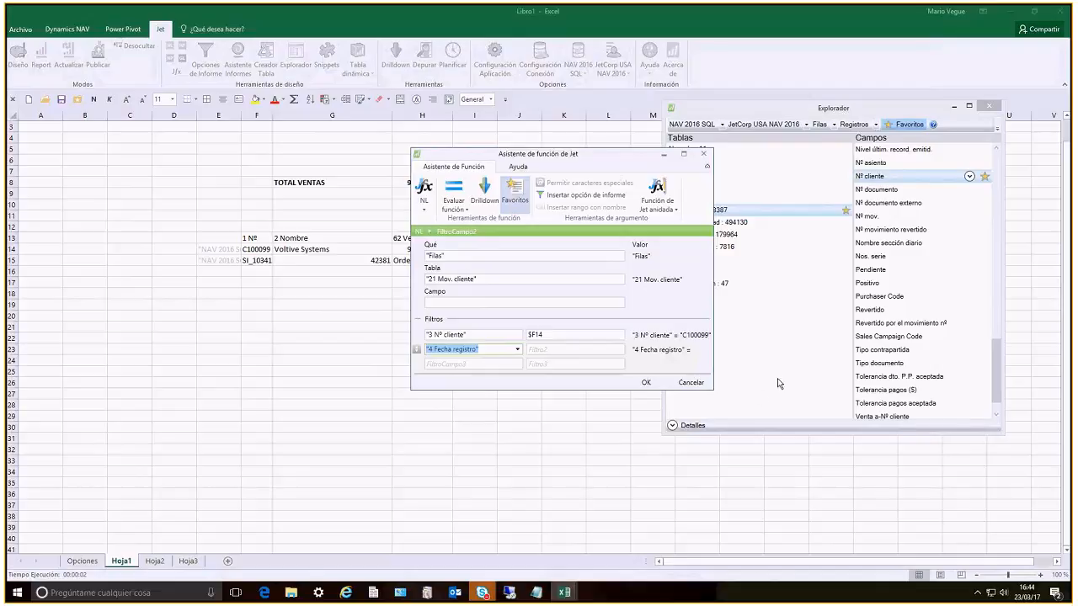
{"action": "key", "text": "Tab"}
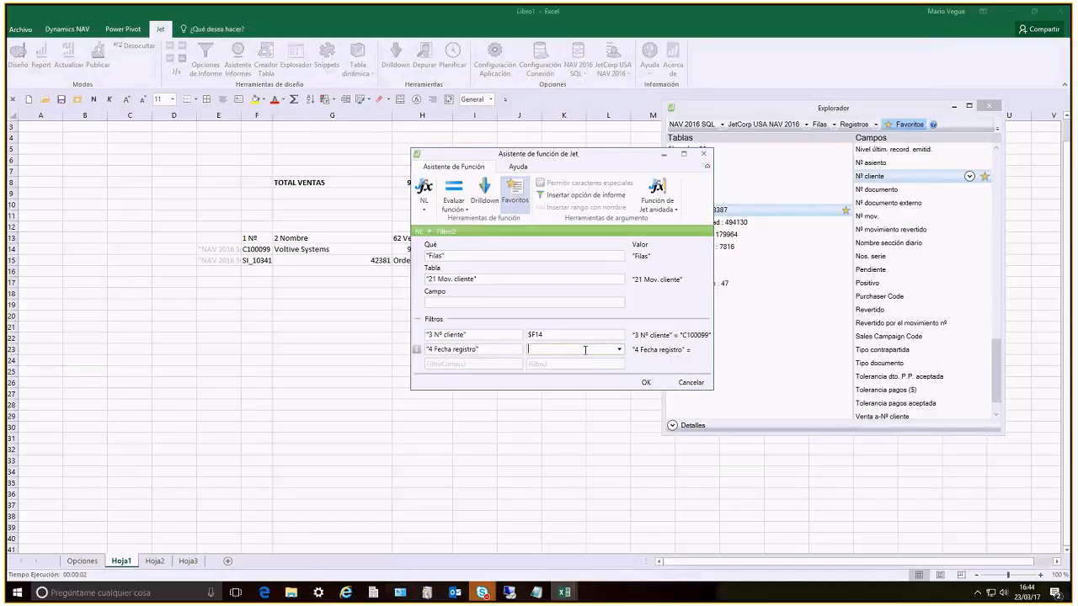
{"action": "left_click", "coordinate": [620, 353]}
{"action": "left_click", "coordinate": [620, 352]}
{"action": "left_click", "coordinate": [564, 196]}
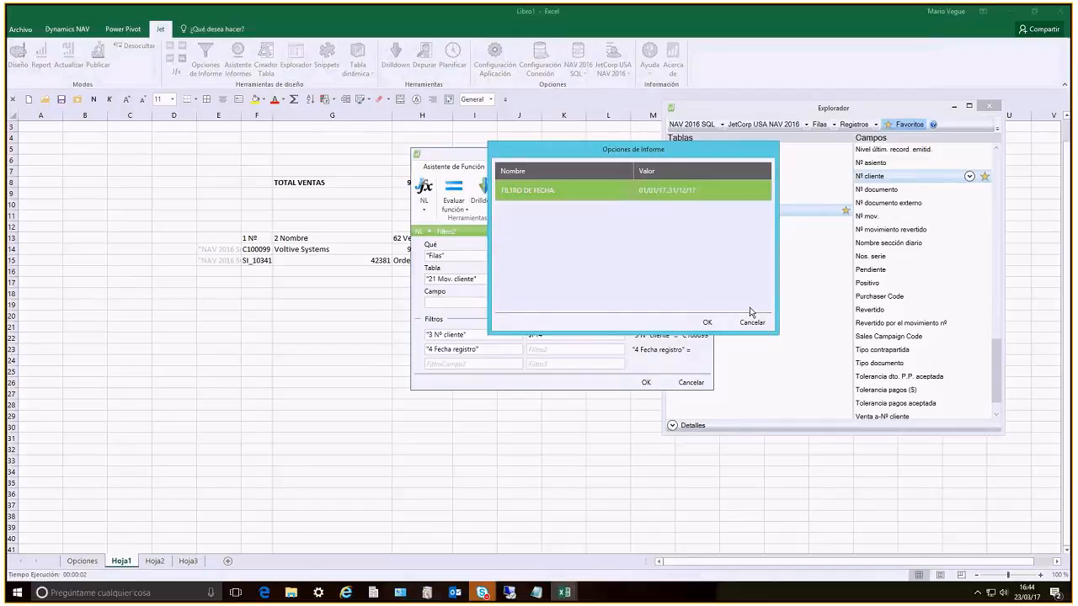
{"action": "left_click", "coordinate": [708, 323]}
{"action": "key", "text": "Tab"}
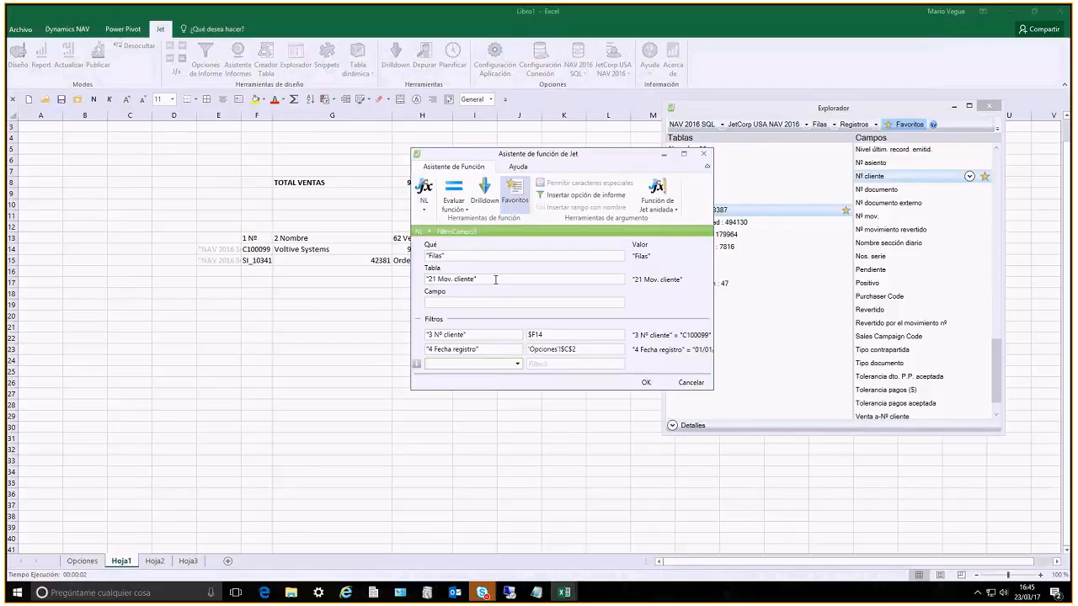
Add 5 Tipo documento as the third filter field with the value Factura|Nota crédito, and apply the formula
{"action": "left_click", "coordinate": [517, 364]}
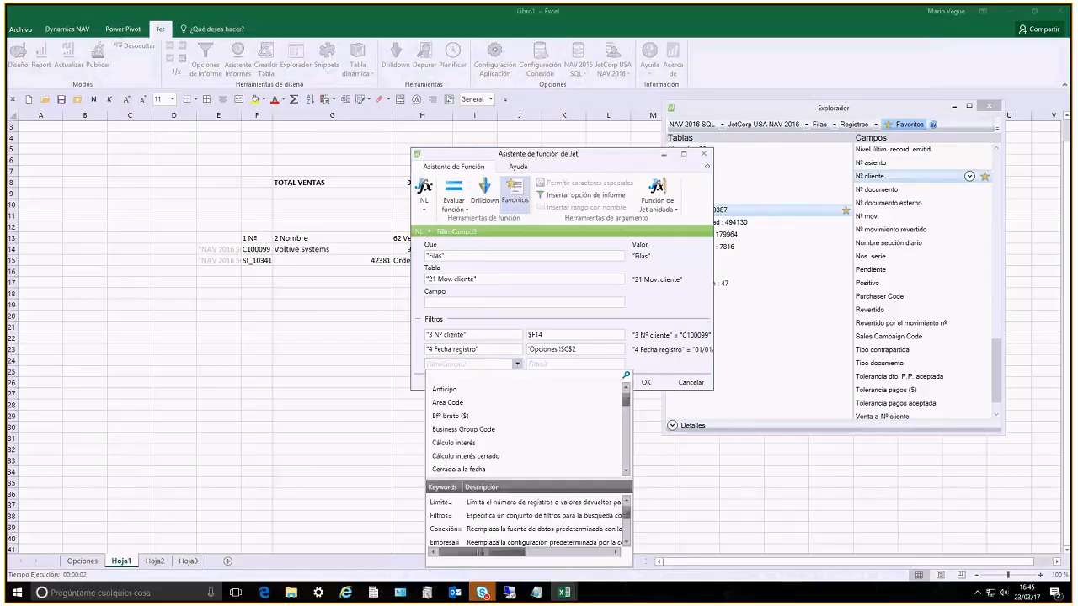
{"action": "type", "text": "tipo do"}
{"action": "key", "text": "Down"}
{"action": "key", "text": "Return"}
{"action": "key", "text": "Tab"}
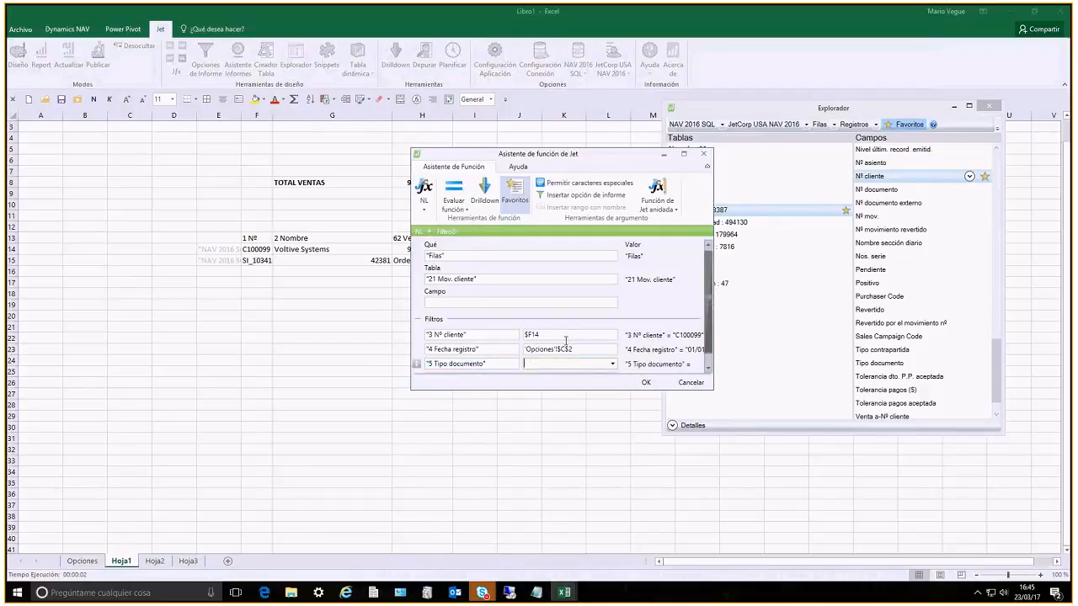
{"action": "left_click", "coordinate": [613, 365]}
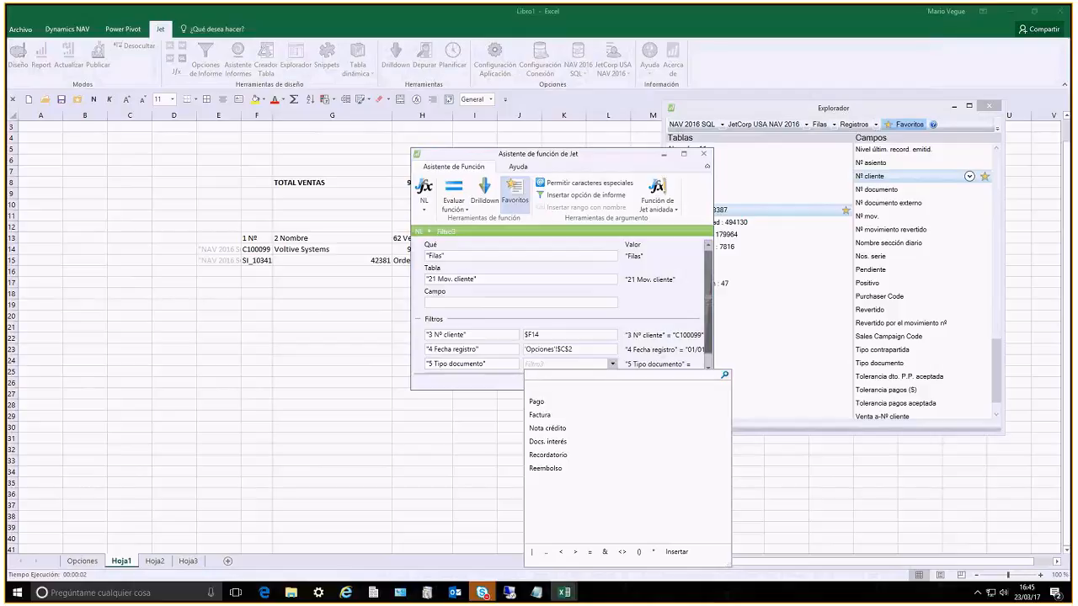
{"action": "left_click", "coordinate": [547, 412]}
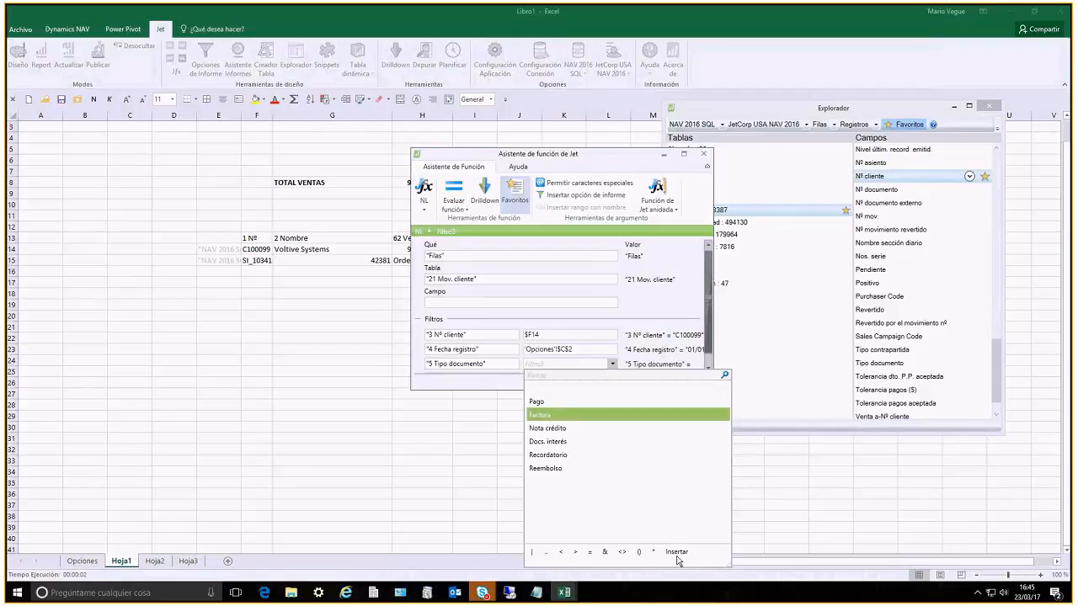
{"action": "left_click", "coordinate": [677, 553]}
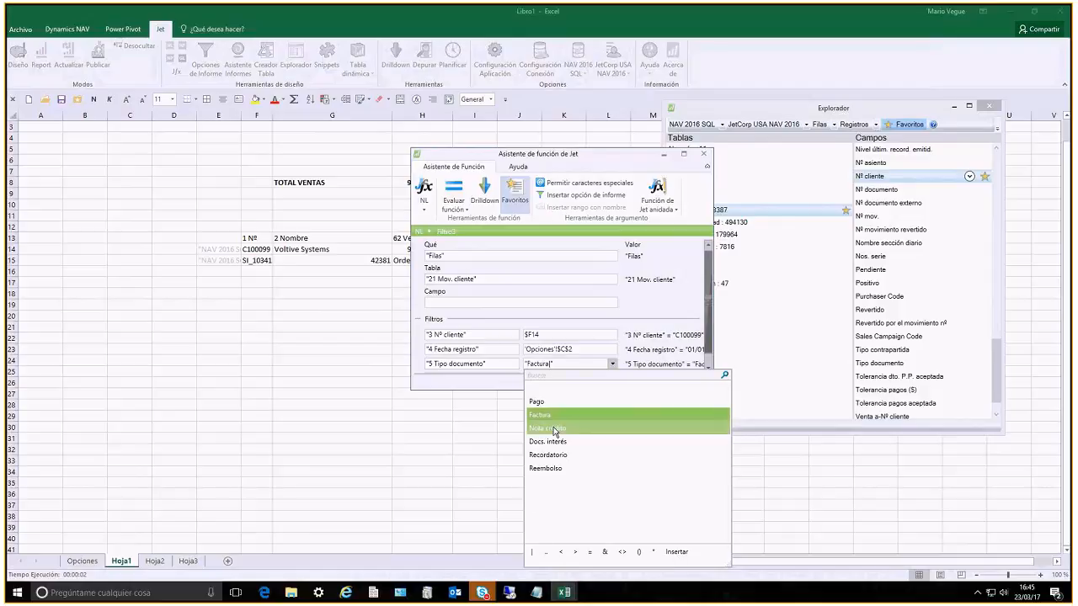
{"action": "left_click", "coordinate": [559, 428]}
{"action": "left_click", "coordinate": [673, 552]}
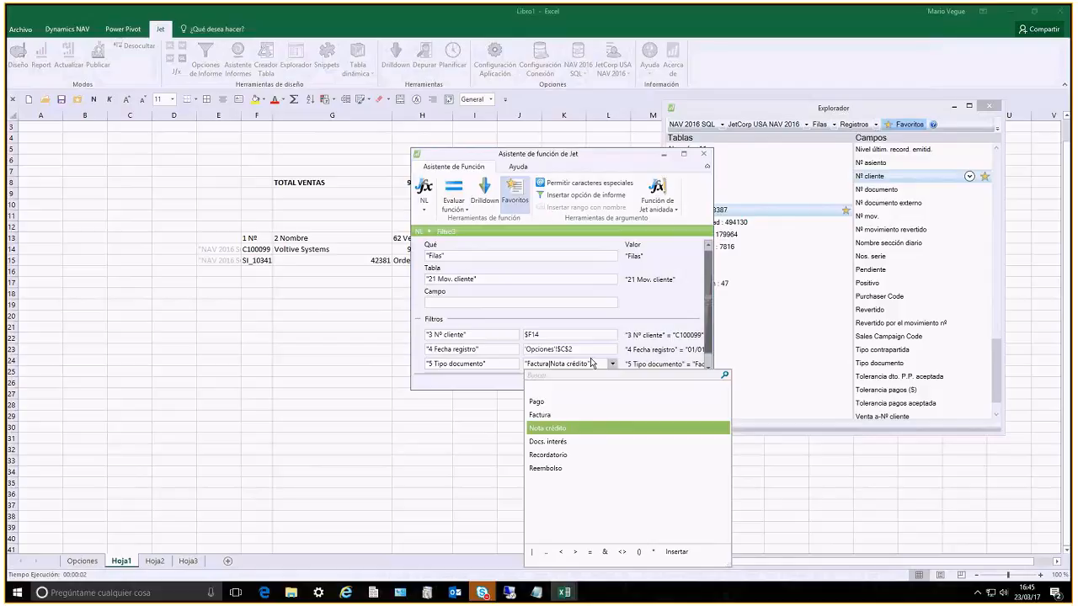
{"action": "left_click", "coordinate": [593, 363]}
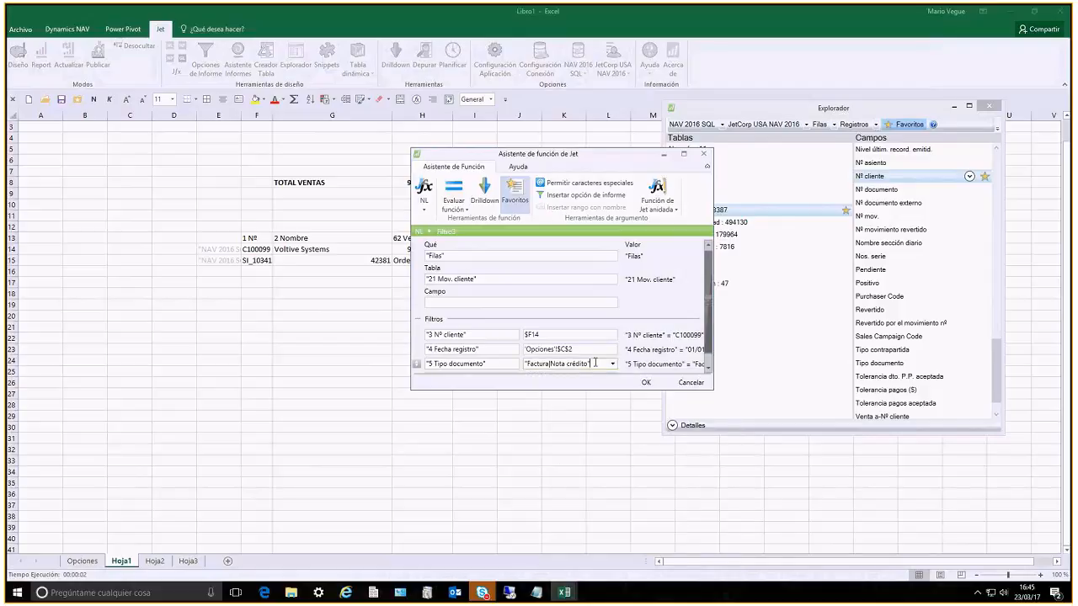
{"action": "key", "text": "Tab"}
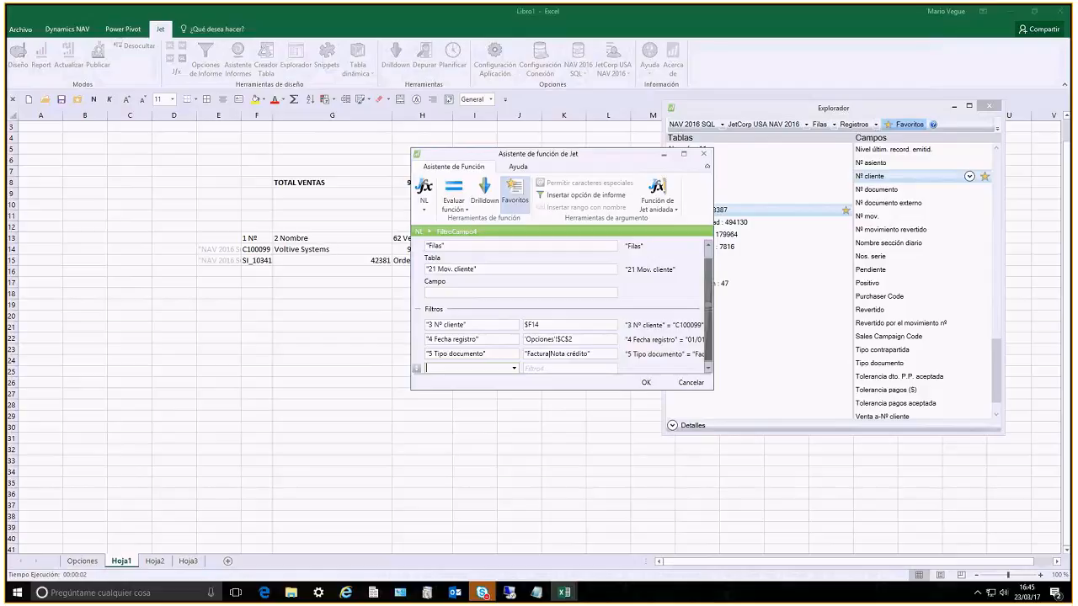
{"action": "key", "text": "Return"}
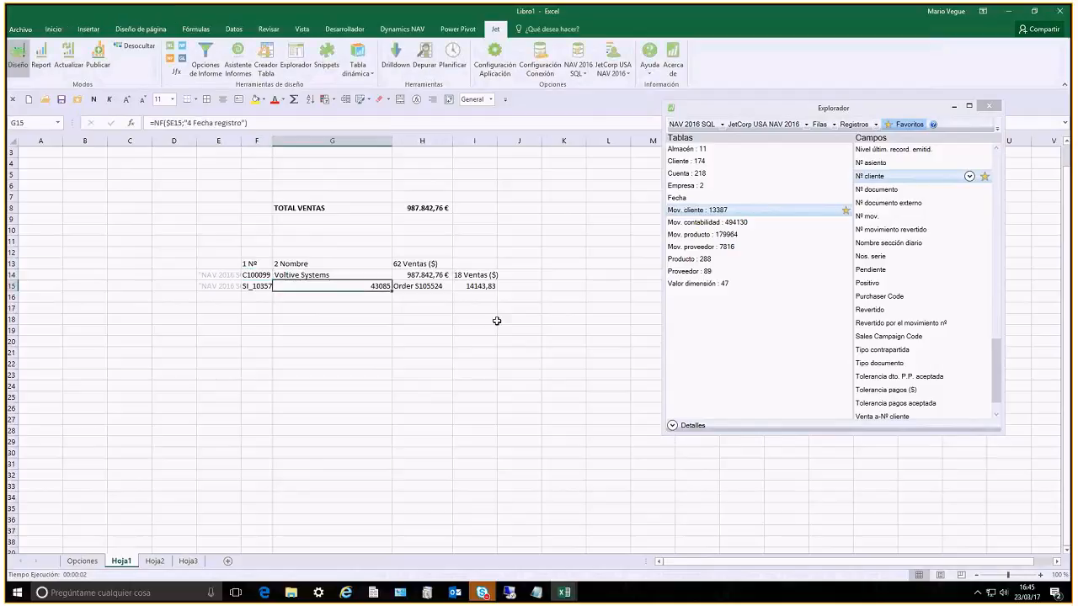
Format the posting date in G15 as a date and the sales amount in I15 as accounting in euros
{"action": "key", "text": "ctrl+1"}
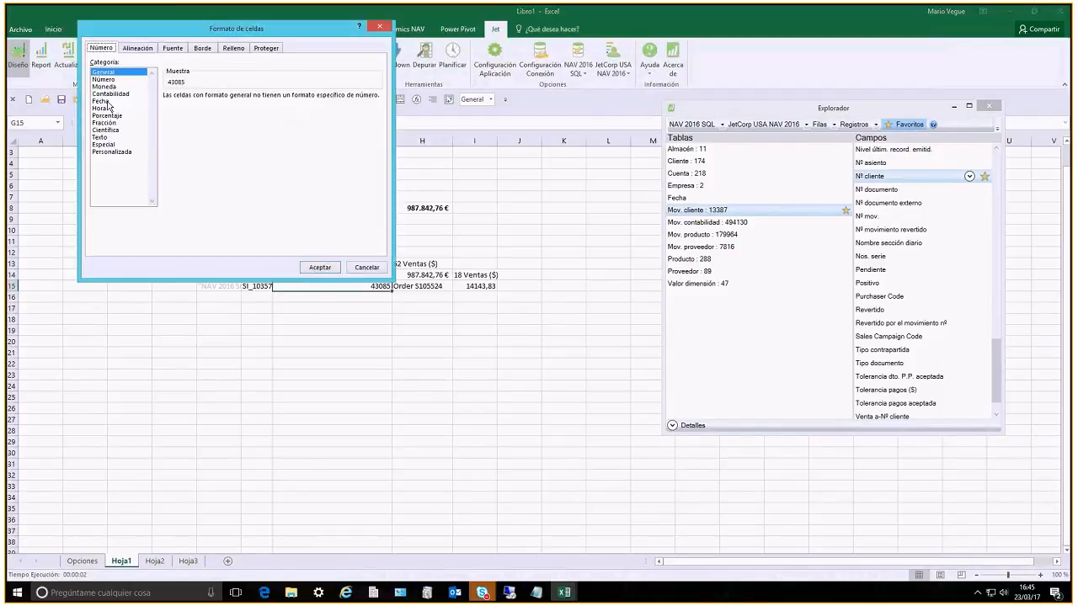
{"action": "double_click", "coordinate": [108, 102]}
{"action": "left_click", "coordinate": [483, 283]}
{"action": "right_click", "coordinate": [483, 283]}
{"action": "left_click", "coordinate": [578, 254]}
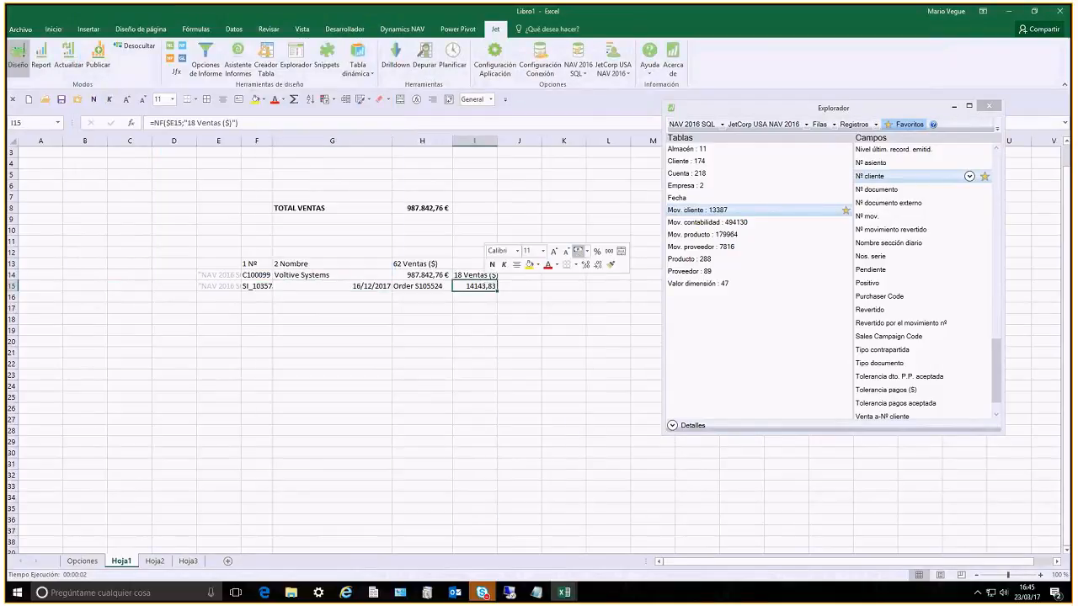
Delete the 18 Ventas ($) heading in I14 and apply the Título 2 cell style to the customer row F14:H14
{"action": "left_click", "coordinate": [461, 275]}
{"action": "key", "text": "Delete"}
{"action": "key", "text": "Left"}
{"action": "key", "text": "shift+Left"}
{"action": "key", "text": "shift+Left"}
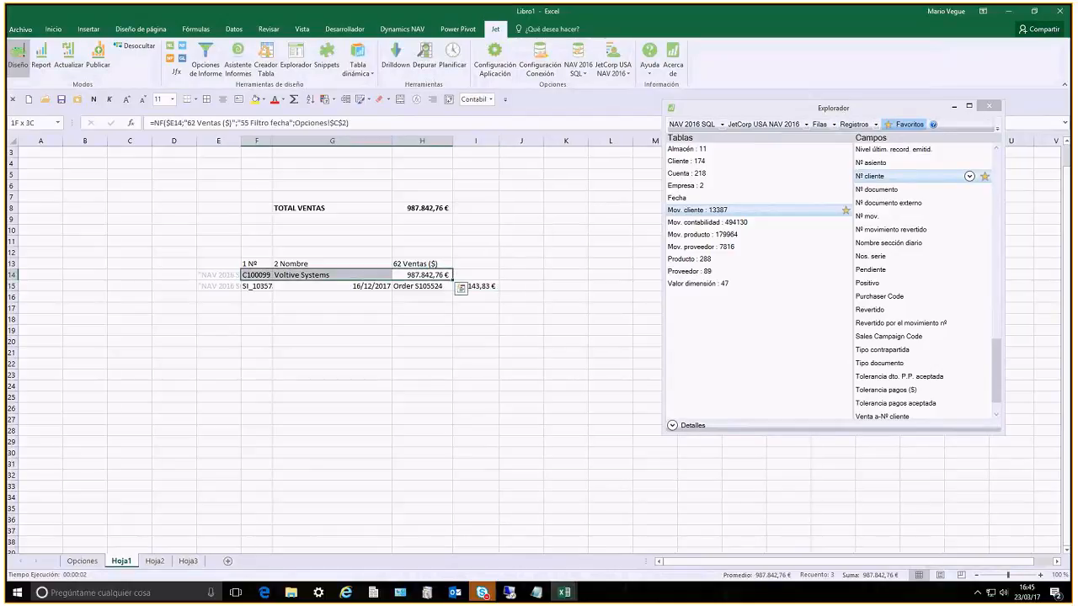
{"action": "left_click", "coordinate": [371, 101]}
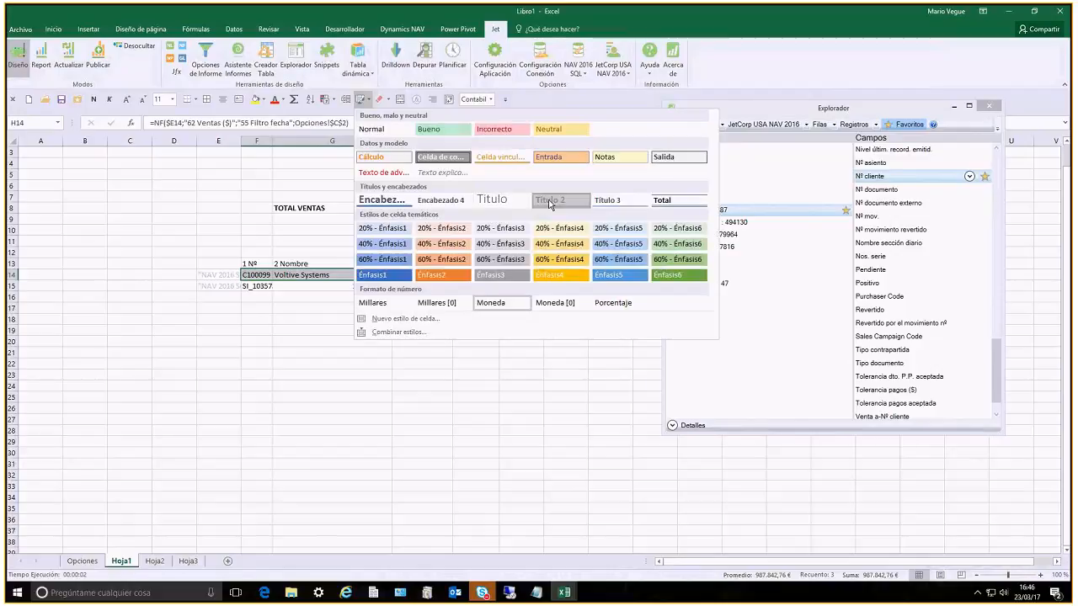
{"action": "left_click", "coordinate": [550, 202]}
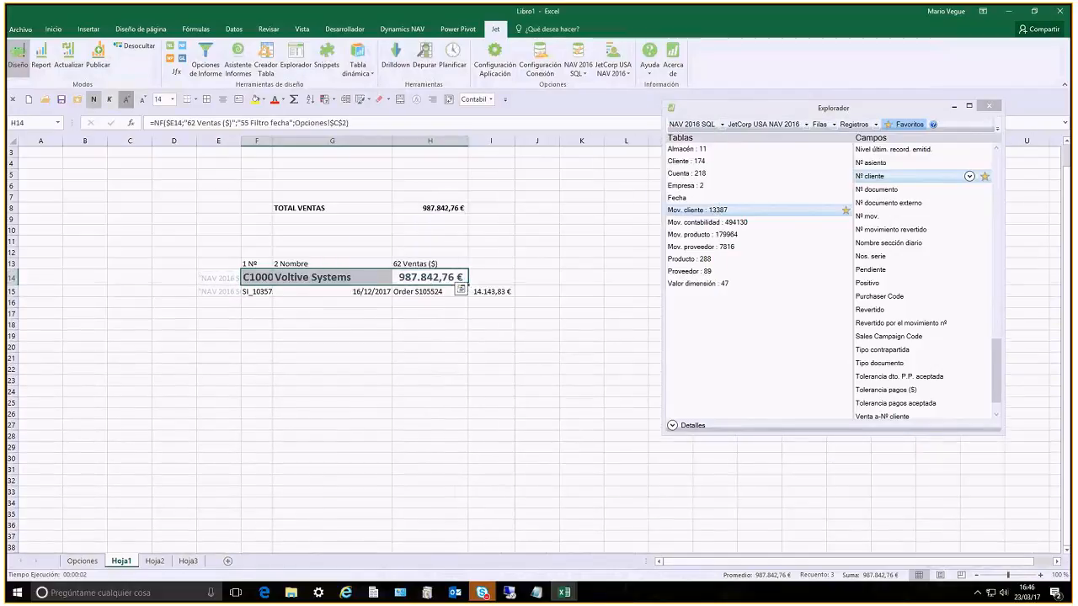
Right-align the ledger entry row F15:I15 and set it in italics
{"action": "left_click_drag", "start_coordinate": [257, 292], "coordinate": [510, 293]}
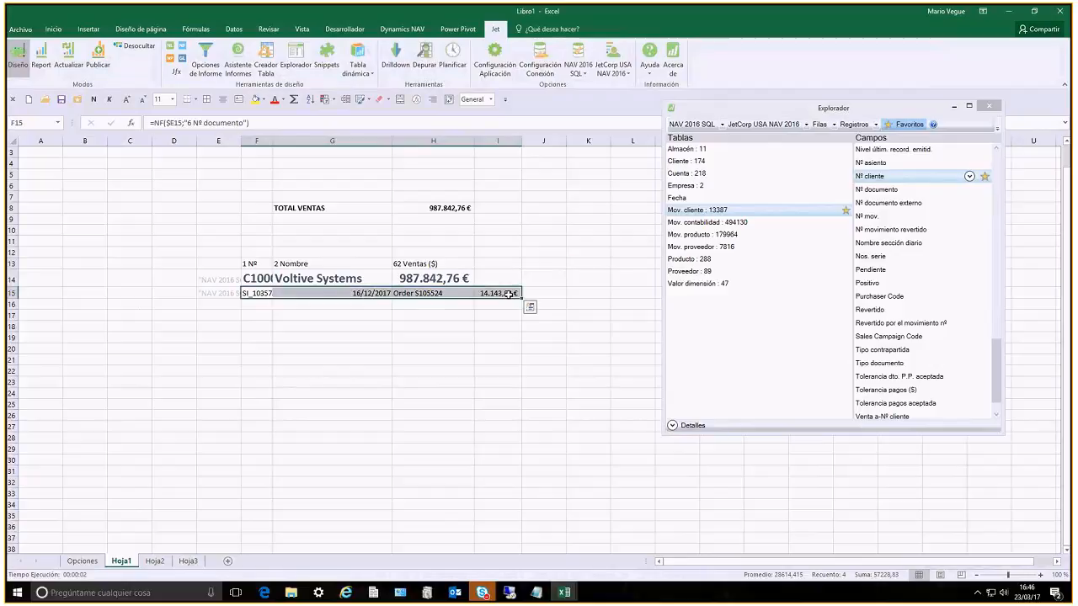
{"action": "left_click", "coordinate": [432, 98]}
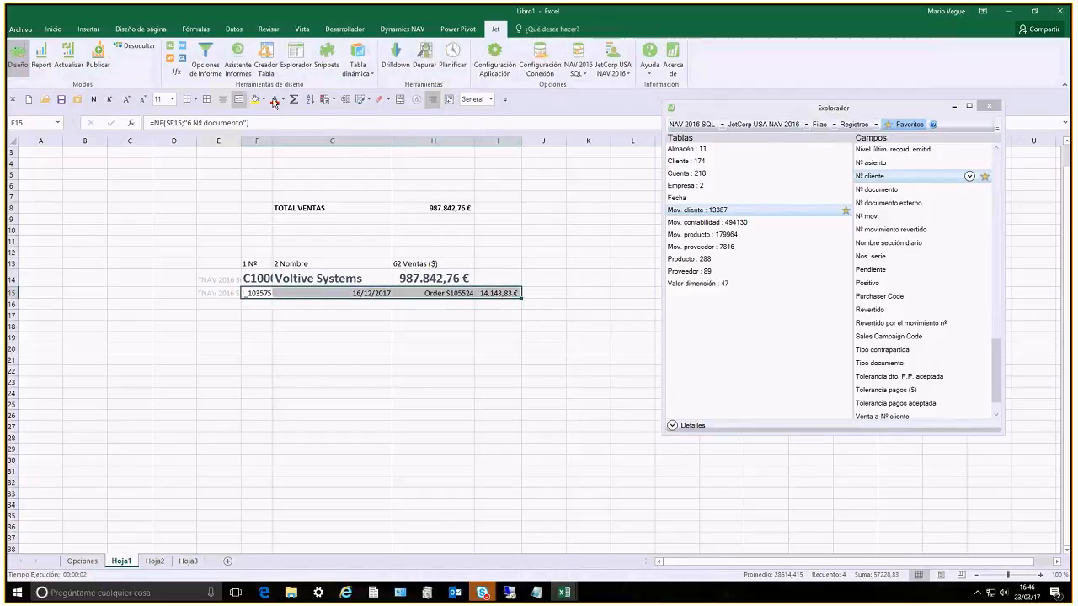
{"action": "left_click", "coordinate": [109, 99]}
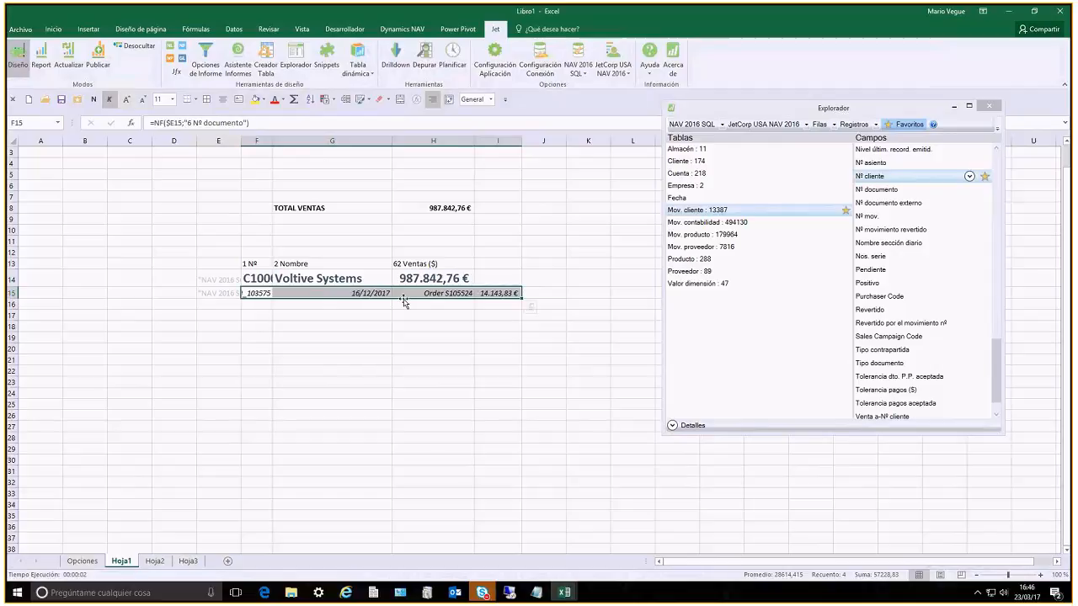
Apply borders to every cell of the ledger entry row F15:I15
{"action": "left_click", "coordinate": [209, 101]}
{"action": "left_click", "coordinate": [361, 211]}
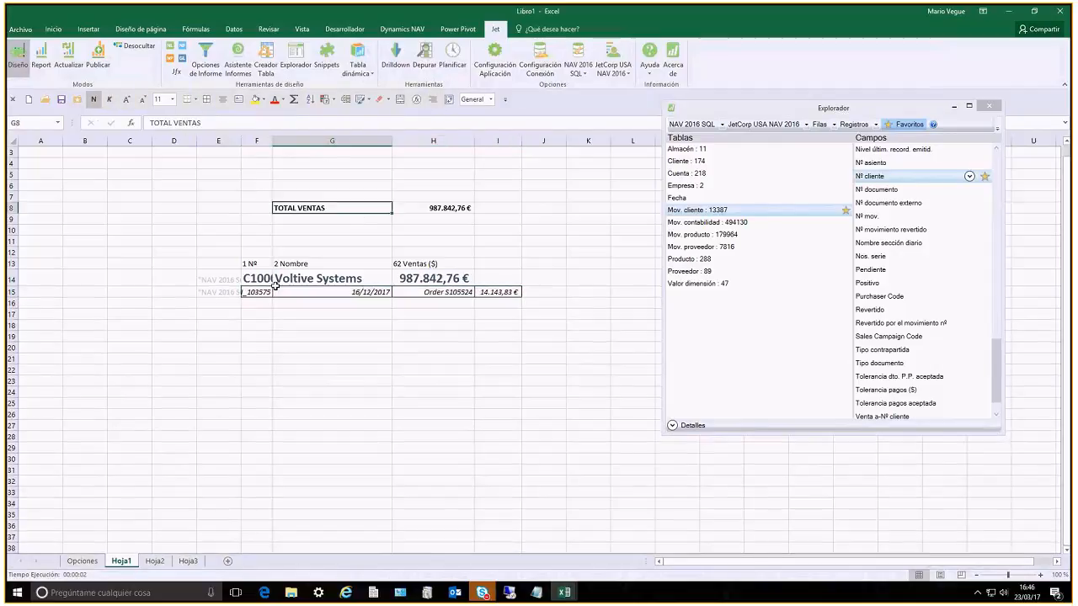
Change the Qué argument of the customer function in E14 to "Filas=3" and apply the formula
{"action": "left_click", "coordinate": [221, 279]}
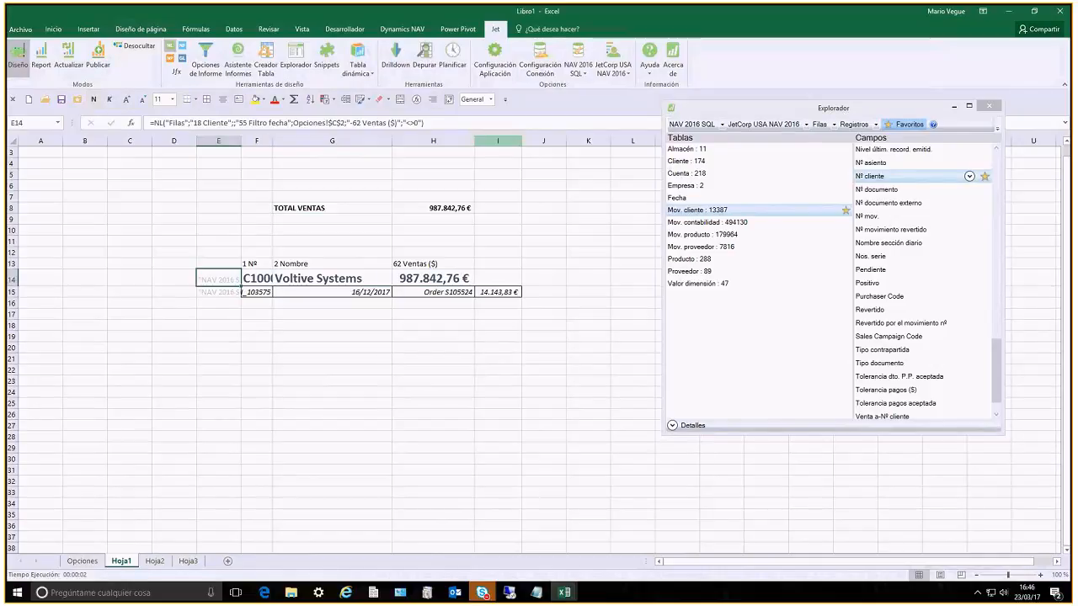
{"action": "left_click", "coordinate": [41, 58]}
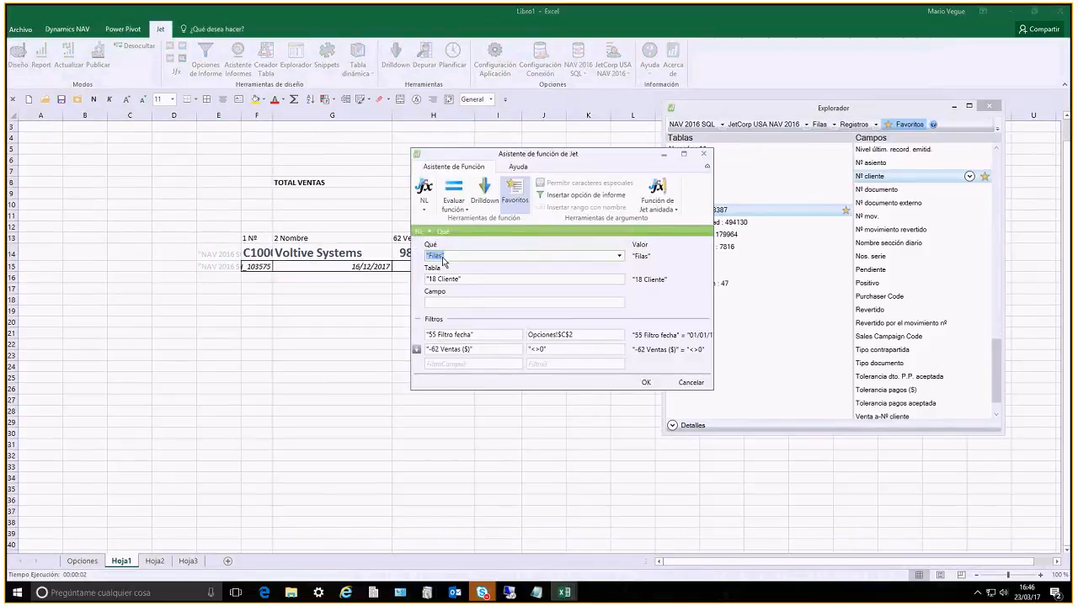
{"action": "left_click", "coordinate": [494, 252]}
{"action": "type", "text": "=3"}
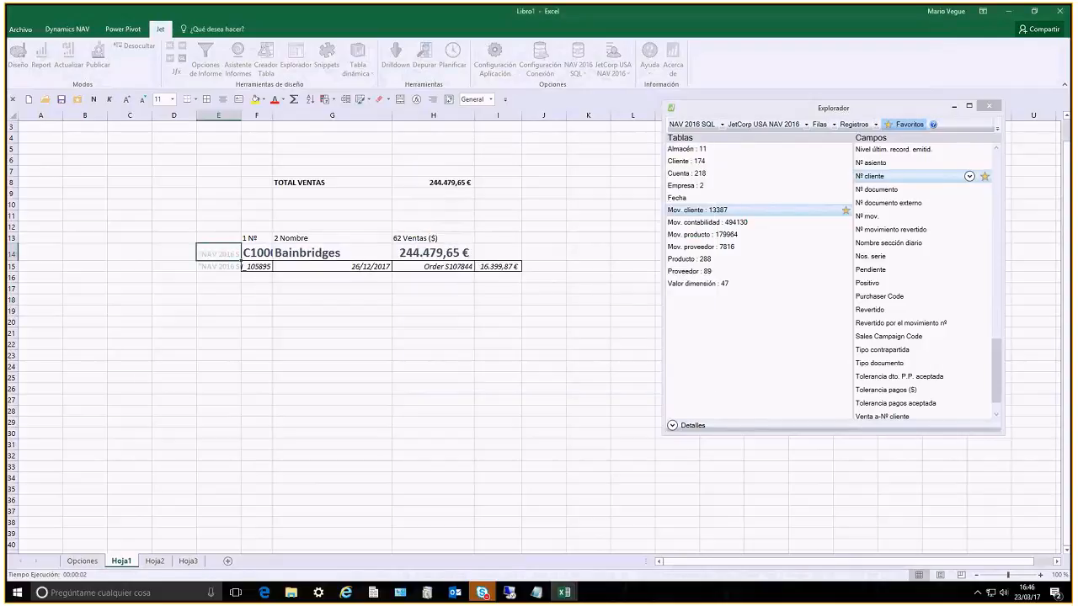
Run the Jet report with the date filter 01/01/17..31/12/17
{"action": "left_click", "coordinate": [256, 313]}
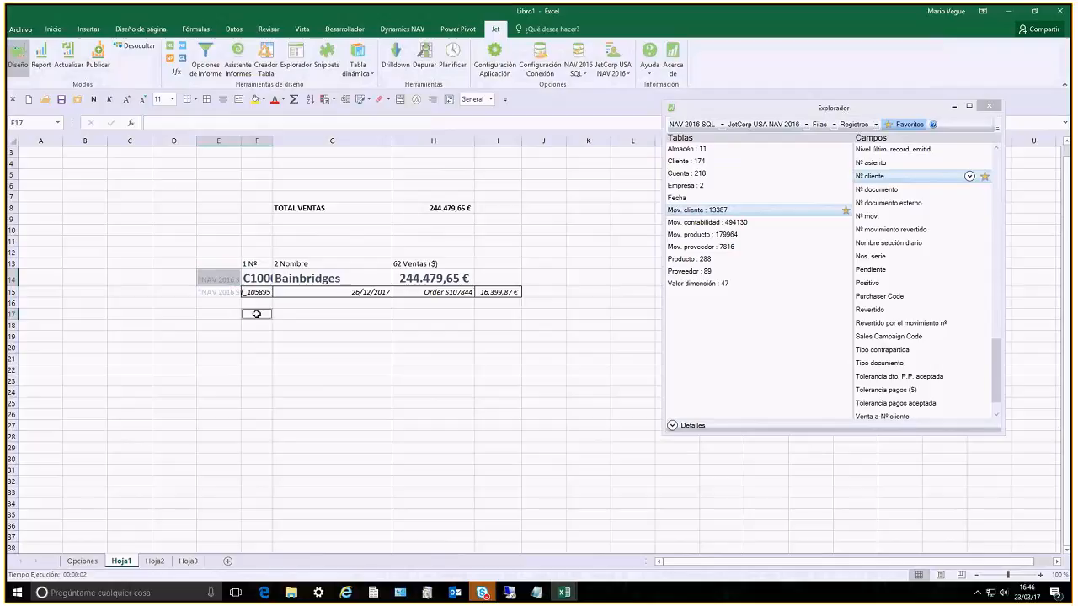
{"action": "left_click", "coordinate": [258, 241]}
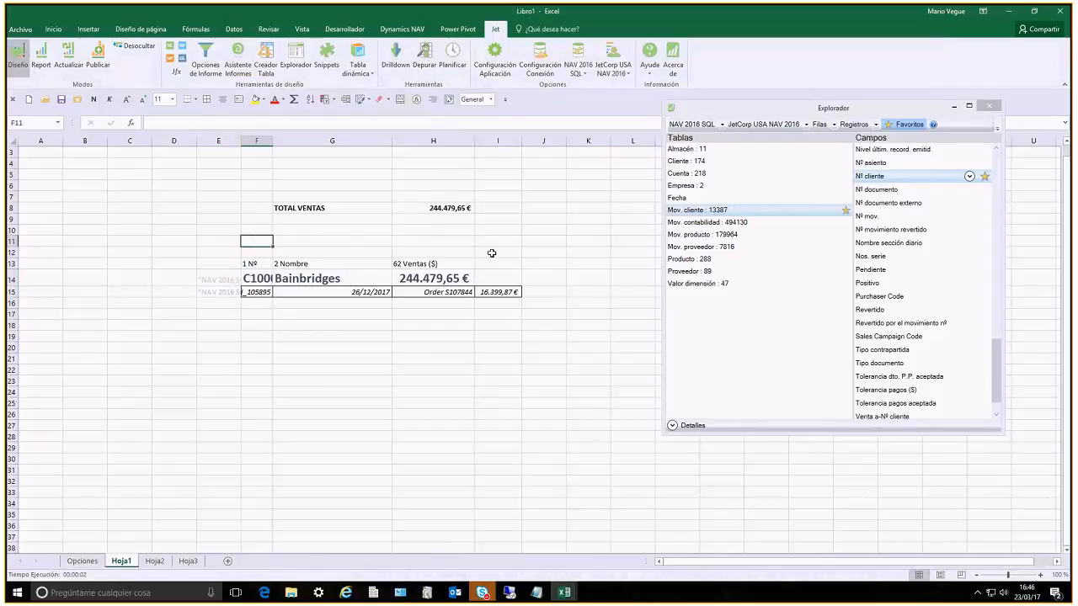
{"action": "left_click", "coordinate": [40, 58]}
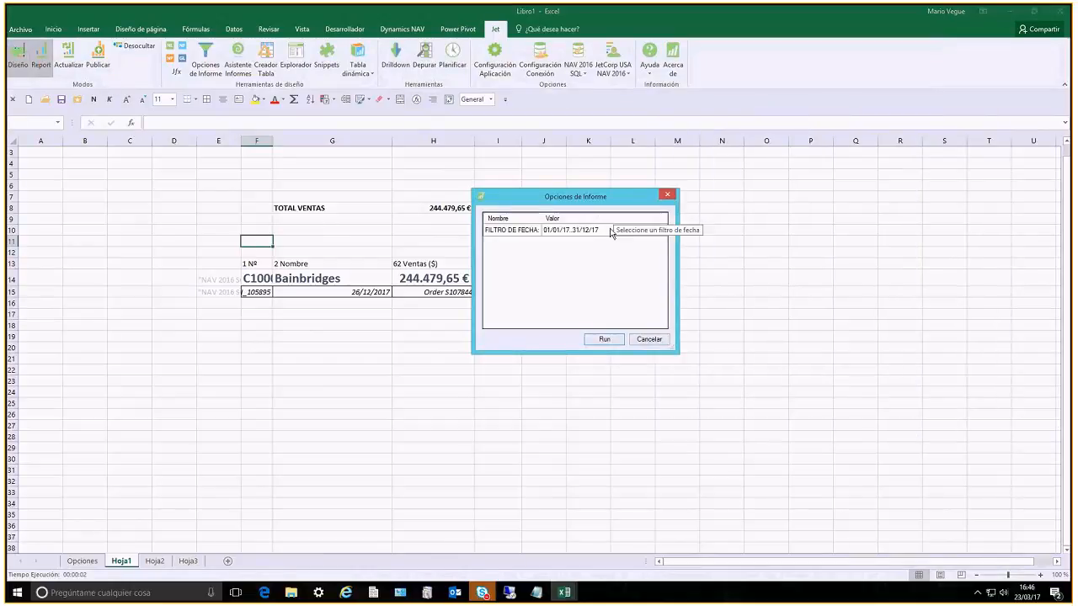
{"action": "left_click", "coordinate": [601, 340]}
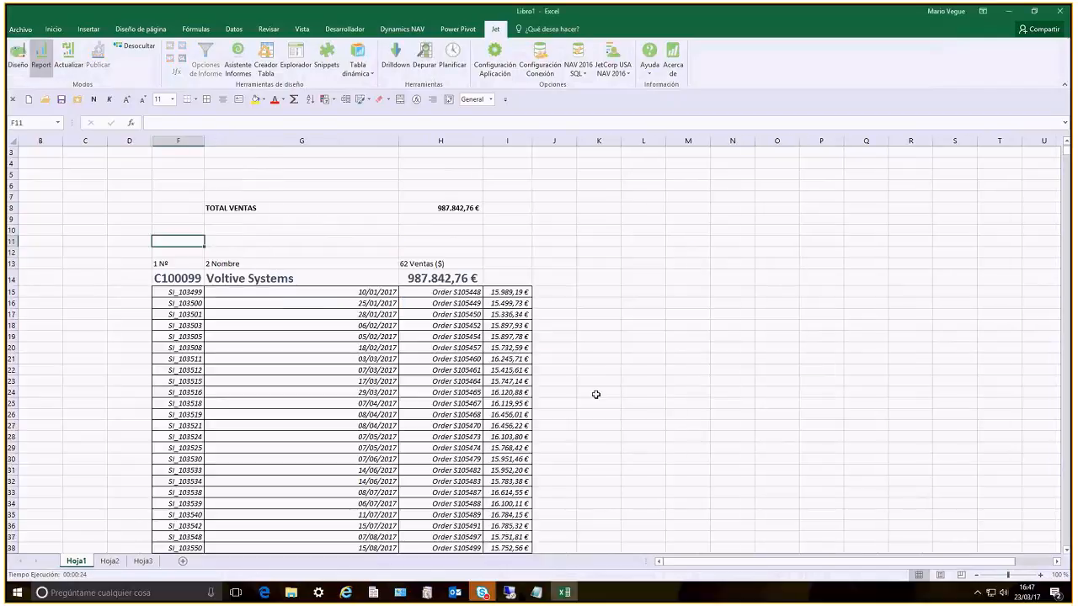
Examine the ledger entries listed under each customer and the order of the customers by sales
{"action": "scroll", "coordinate": [595, 394], "scroll_direction": "down", "scroll_amount": 1}
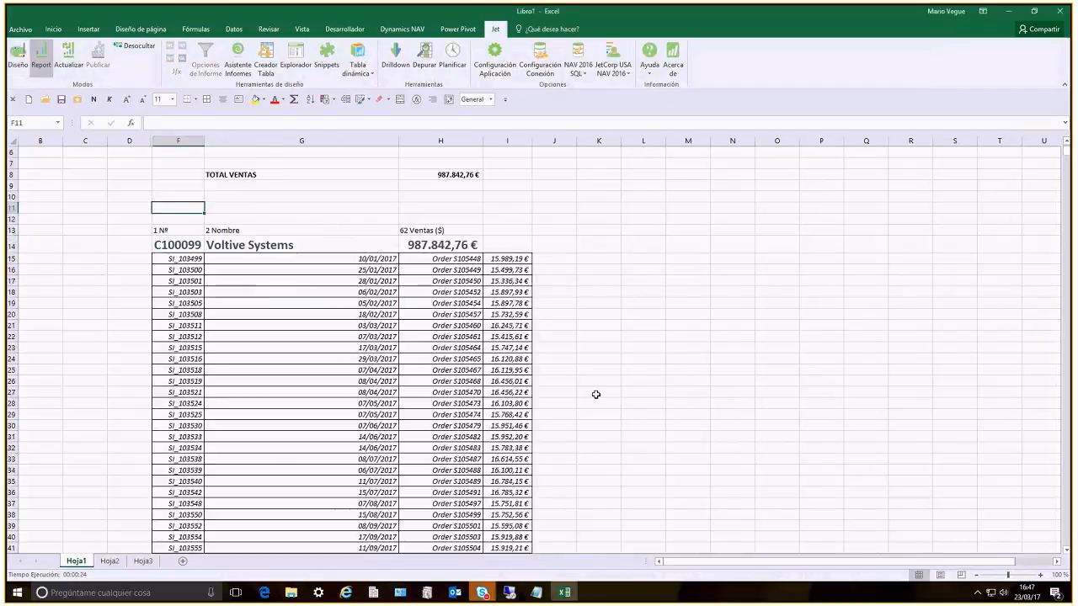
{"action": "scroll", "coordinate": [595, 394], "scroll_direction": "down", "scroll_amount": 1}
{"action": "scroll", "coordinate": [596, 394], "scroll_direction": "down", "scroll_amount": 3}
{"action": "scroll", "coordinate": [595, 394], "scroll_direction": "down", "scroll_amount": 17}
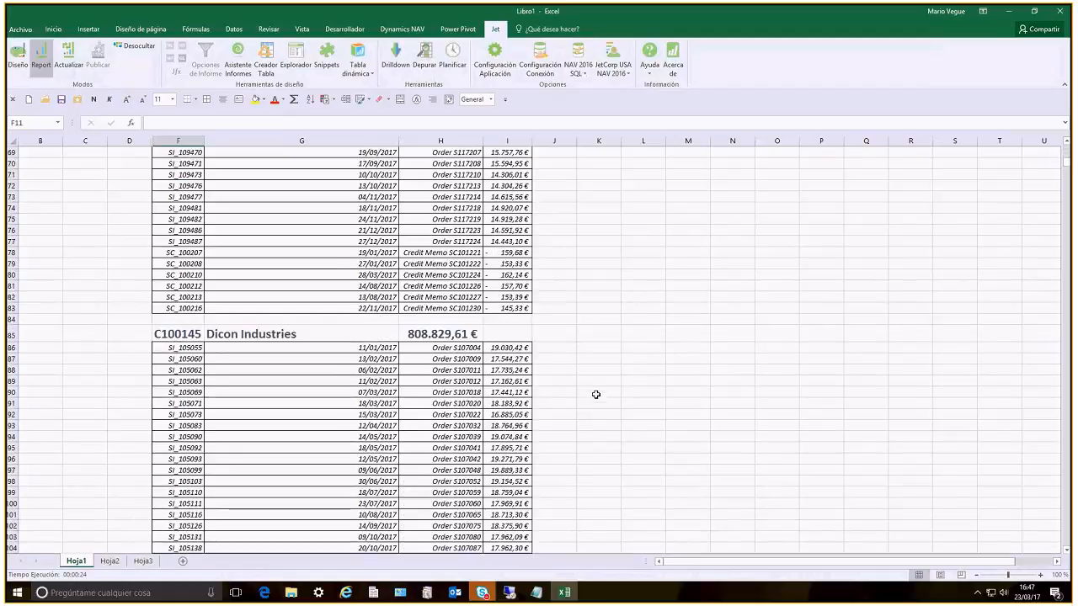
{"action": "scroll", "coordinate": [596, 394], "scroll_direction": "down", "scroll_amount": 9}
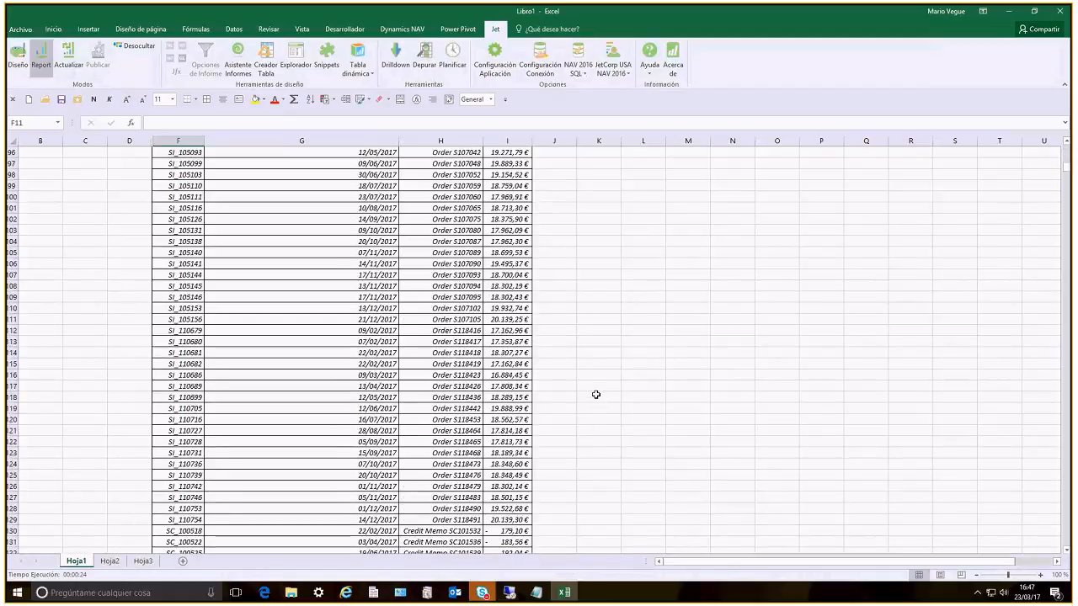
{"action": "scroll", "coordinate": [596, 395], "scroll_direction": "down", "scroll_amount": 4}
{"action": "scroll", "coordinate": [596, 394], "scroll_direction": "down", "scroll_amount": 4}
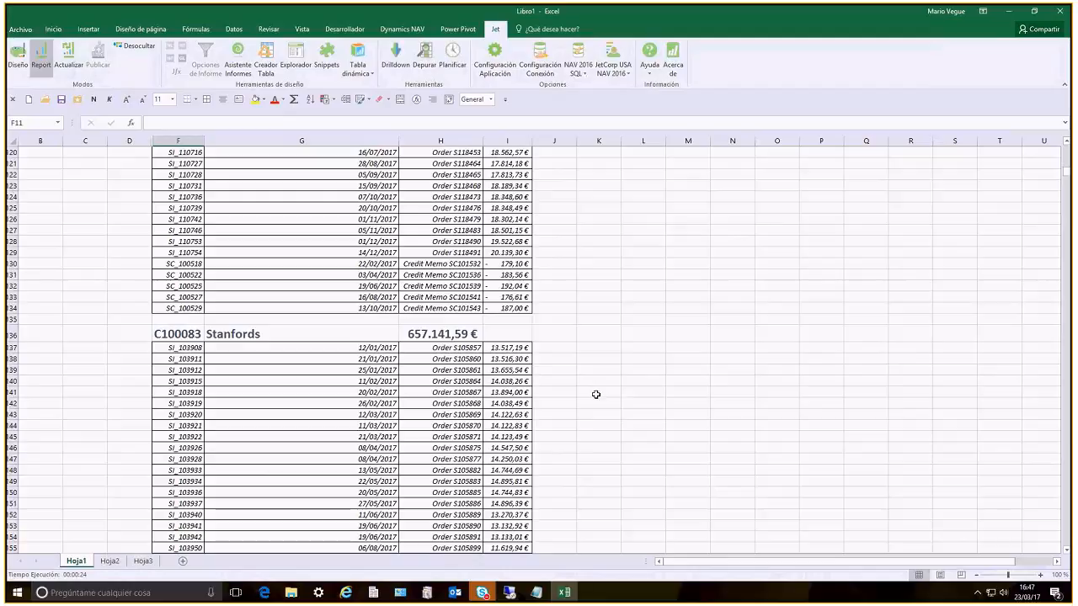
{"action": "scroll", "coordinate": [595, 394], "scroll_direction": "down", "scroll_amount": 1}
{"action": "scroll", "coordinate": [595, 394], "scroll_direction": "down", "scroll_amount": 1}
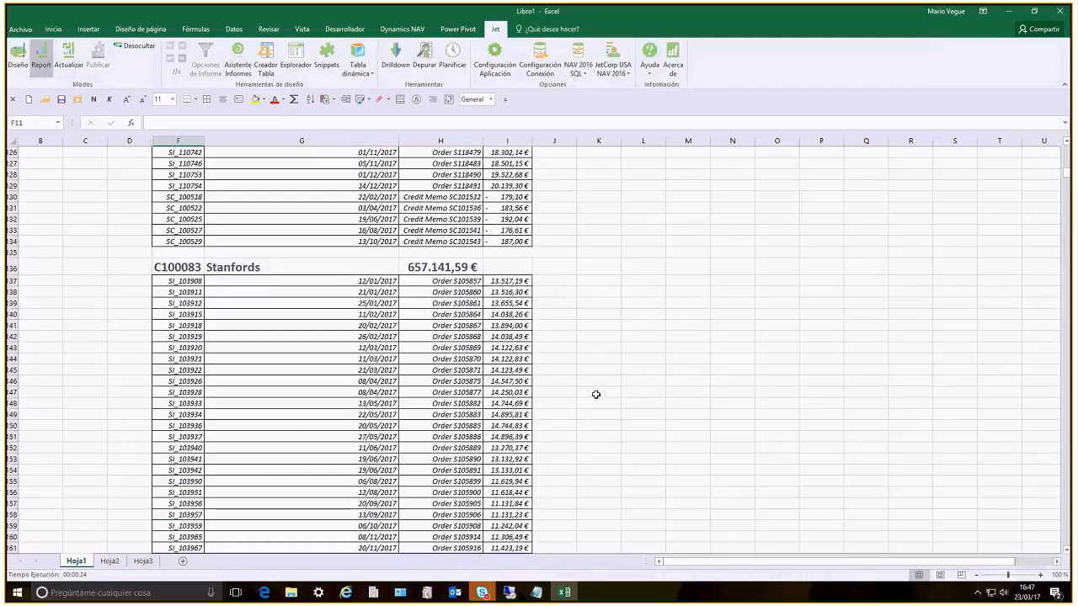
{"action": "scroll", "coordinate": [596, 394], "scroll_direction": "down", "scroll_amount": 4}
{"action": "scroll", "coordinate": [596, 394], "scroll_direction": "down", "scroll_amount": 10}
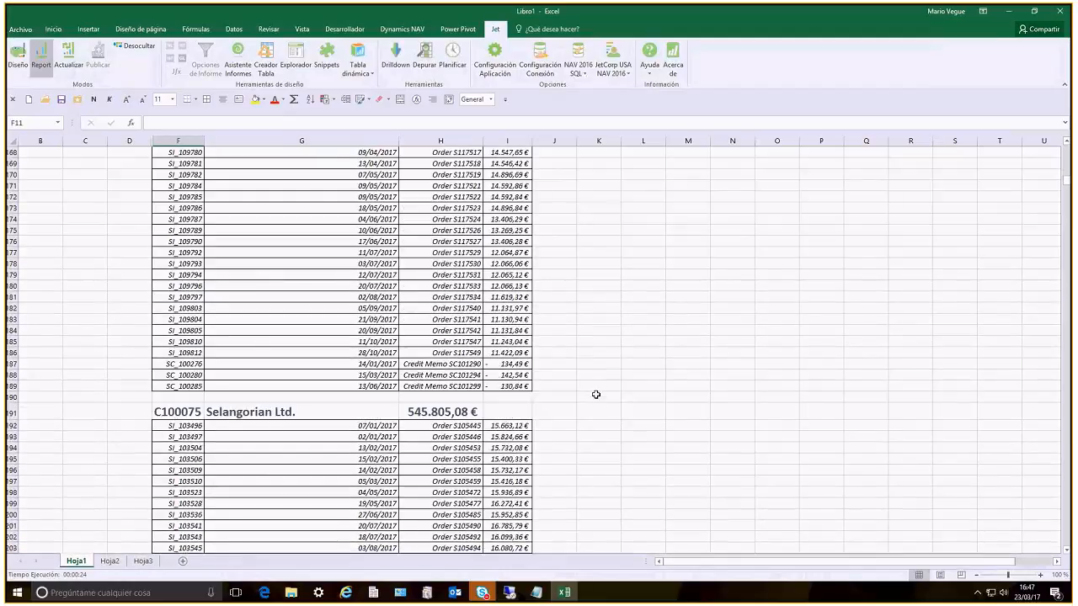
{"action": "scroll", "coordinate": [596, 394], "scroll_direction": "down", "scroll_amount": 6}
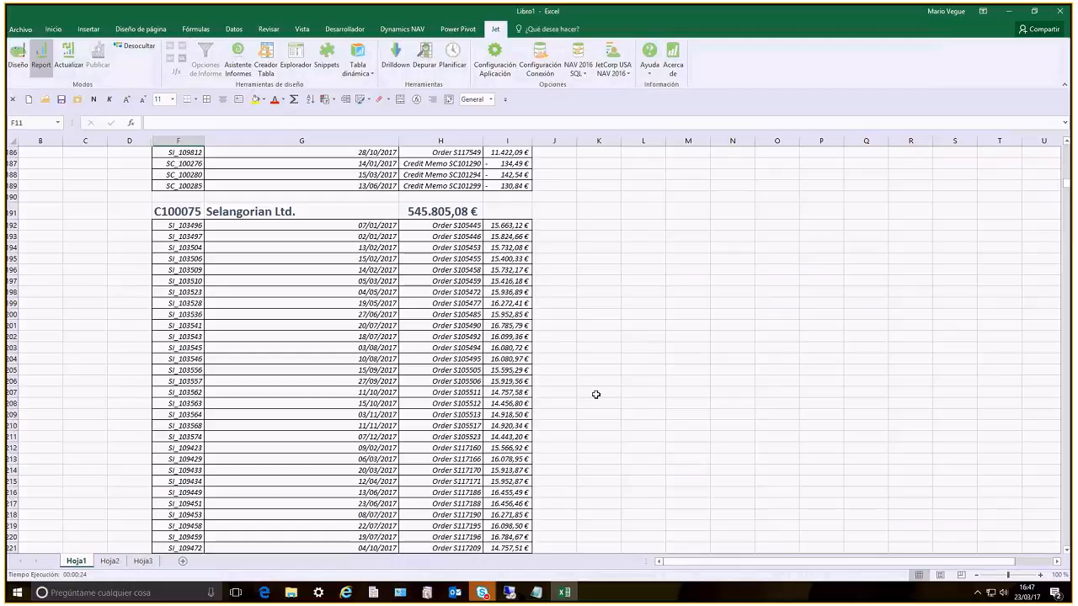
{"action": "scroll", "coordinate": [595, 395], "scroll_direction": "down", "scroll_amount": 11}
{"action": "scroll", "coordinate": [595, 394], "scroll_direction": "down", "scroll_amount": 6}
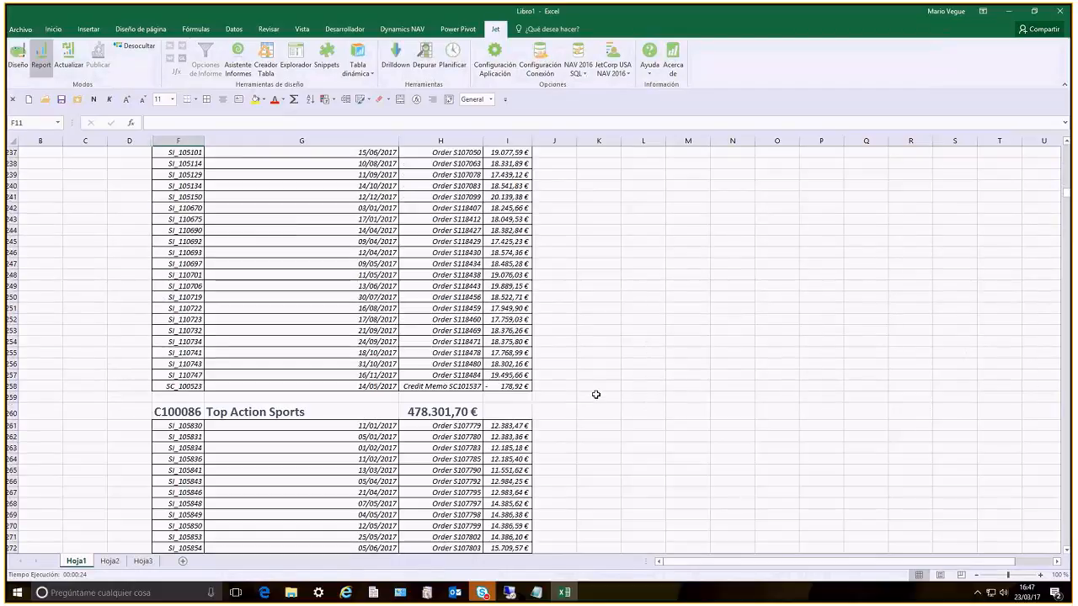
{"action": "scroll", "coordinate": [595, 395], "scroll_direction": "down", "scroll_amount": 6}
{"action": "scroll", "coordinate": [596, 394], "scroll_direction": "down", "scroll_amount": 10}
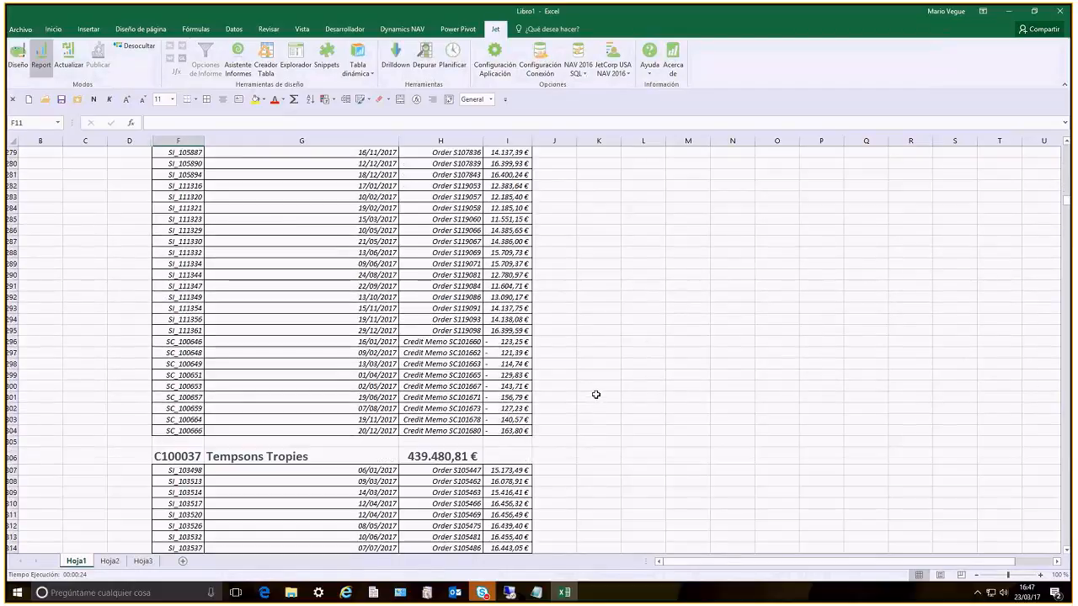
{"action": "scroll", "coordinate": [595, 394], "scroll_direction": "down", "scroll_amount": 4}
Drill down from the sales amount in I315 to its customer ledger entry in Dynamics NAV, and close NAV
{"action": "left_click", "coordinate": [529, 359]}
{"action": "left_click", "coordinate": [539, 360]}
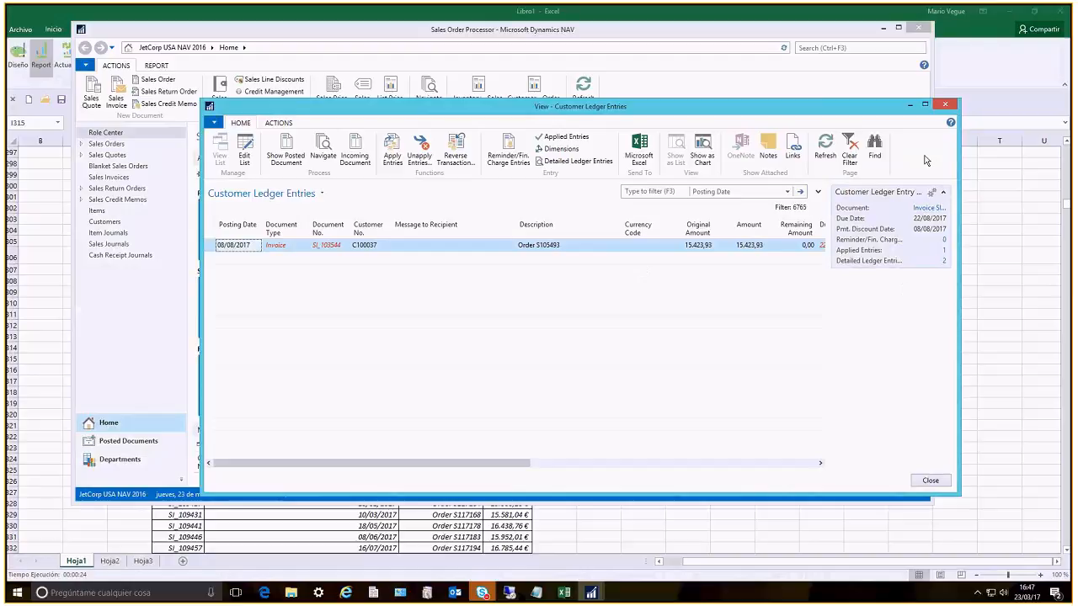
{"action": "left_click", "coordinate": [945, 106]}
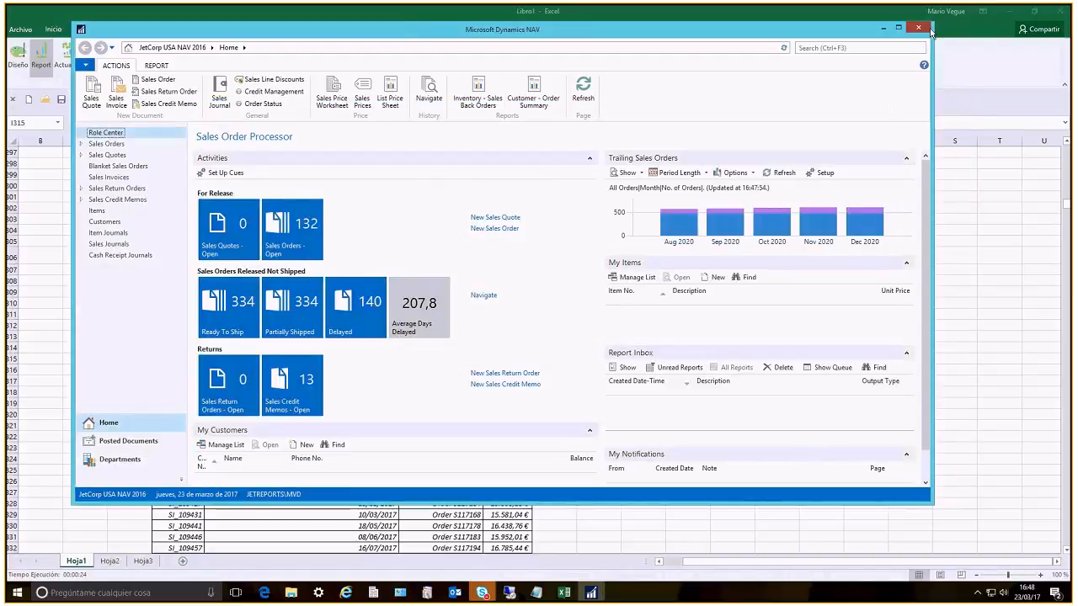
{"action": "left_click", "coordinate": [920, 27]}
Return the report to design mode and group rows 15:16, with the outline's summary rows placed above the detail
{"action": "key", "text": "ctrl+Home"}
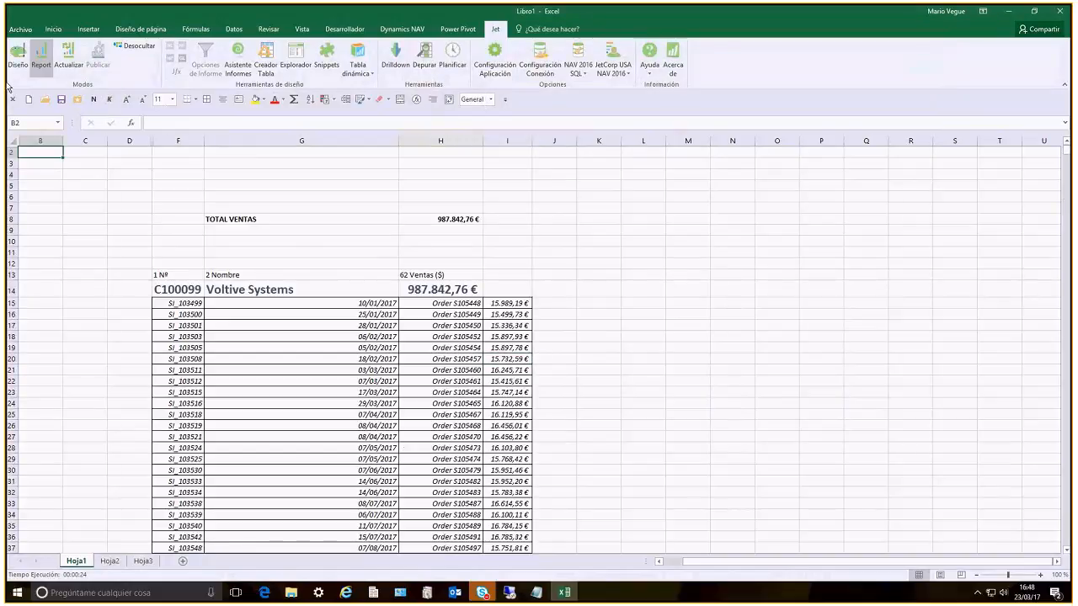
{"action": "left_click", "coordinate": [17, 58]}
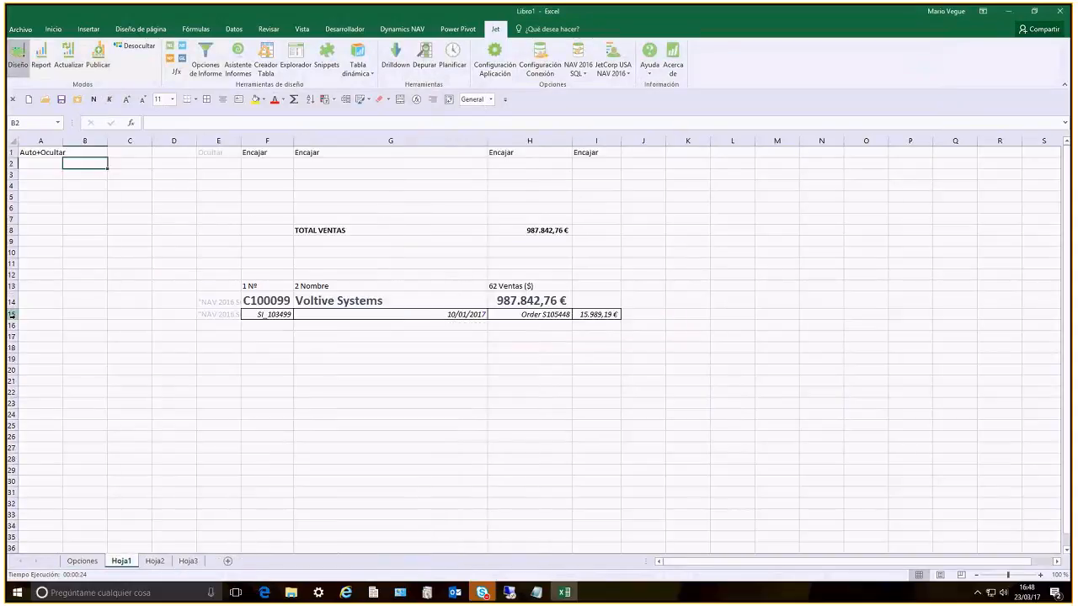
{"action": "left_click_drag", "start_coordinate": [12, 327], "coordinate": [11, 313]}
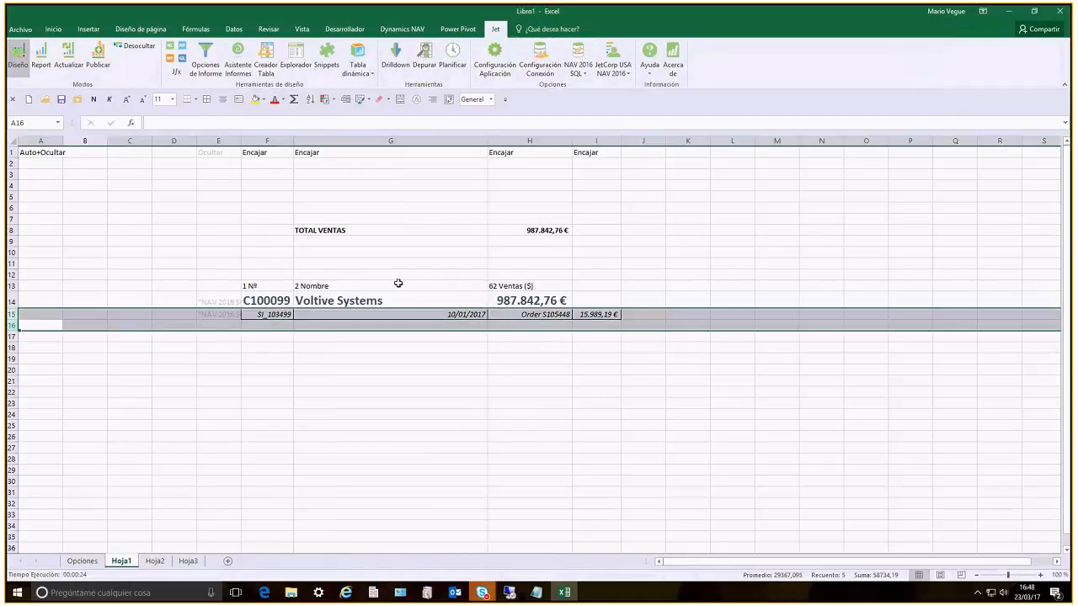
{"action": "left_click", "coordinate": [234, 29]}
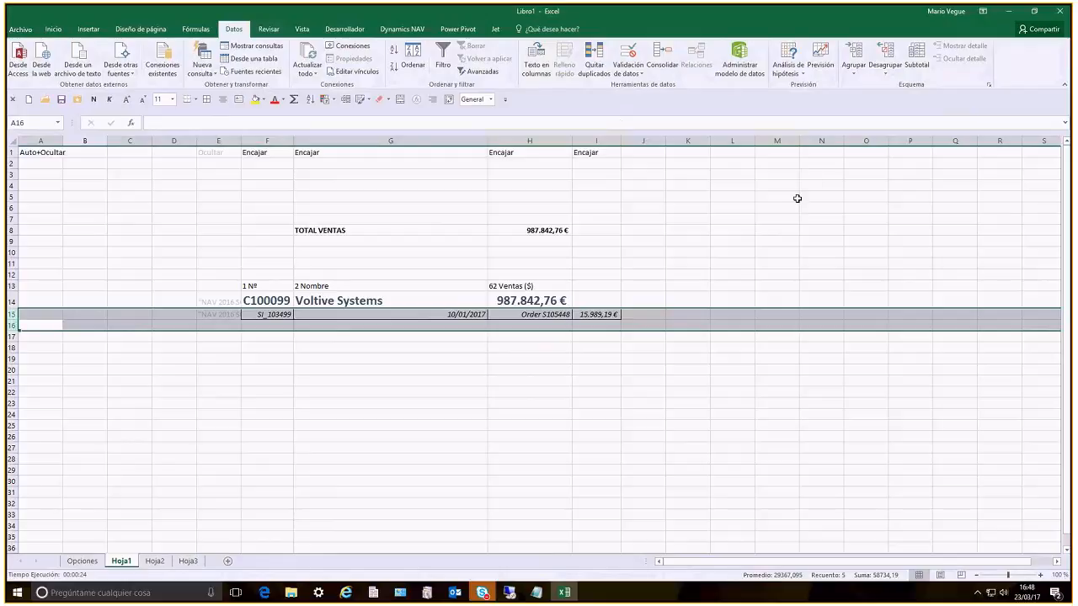
{"action": "left_click", "coordinate": [854, 56]}
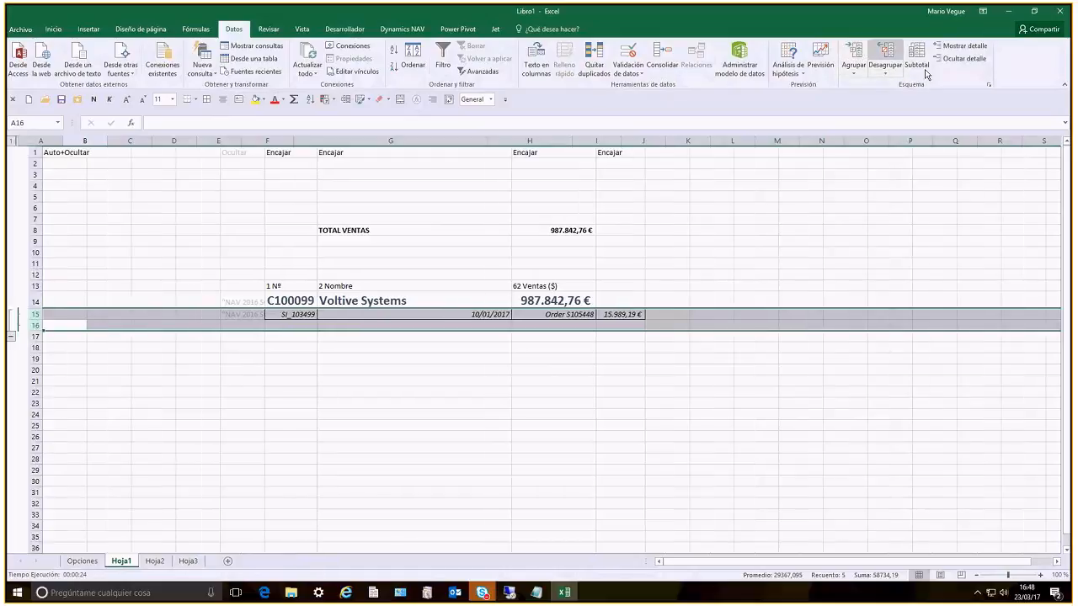
{"action": "left_click", "coordinate": [989, 84]}
{"action": "left_click", "coordinate": [176, 141]}
{"action": "key", "text": "Return"}
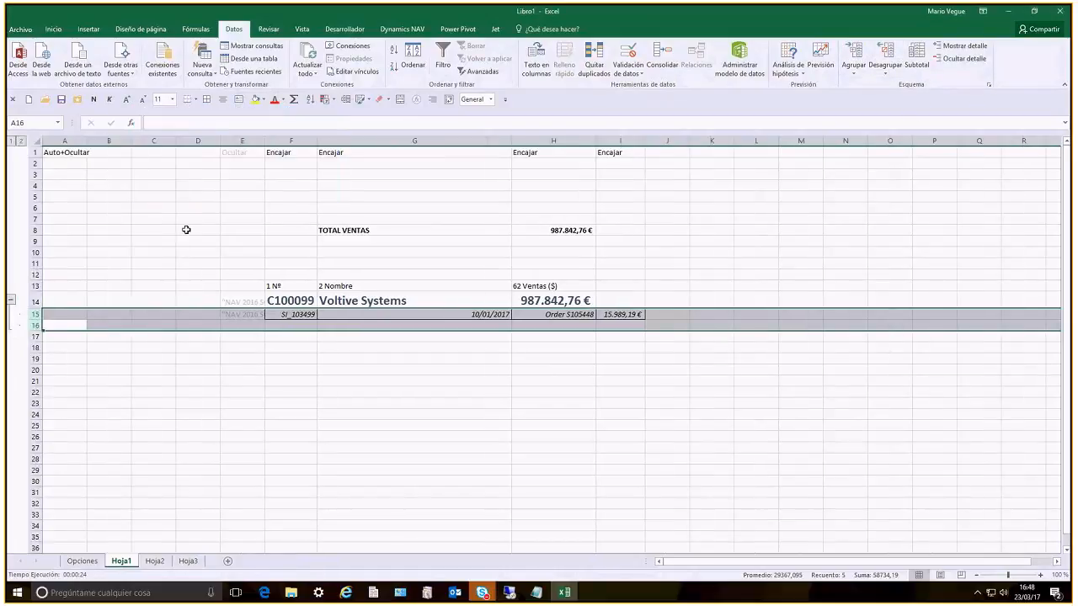
Run the report with the date filter 01/01/17..31/03/17 and expand the Voltive Systems detail rows
{"action": "left_click", "coordinate": [186, 229]}
{"action": "left_click", "coordinate": [495, 29]}
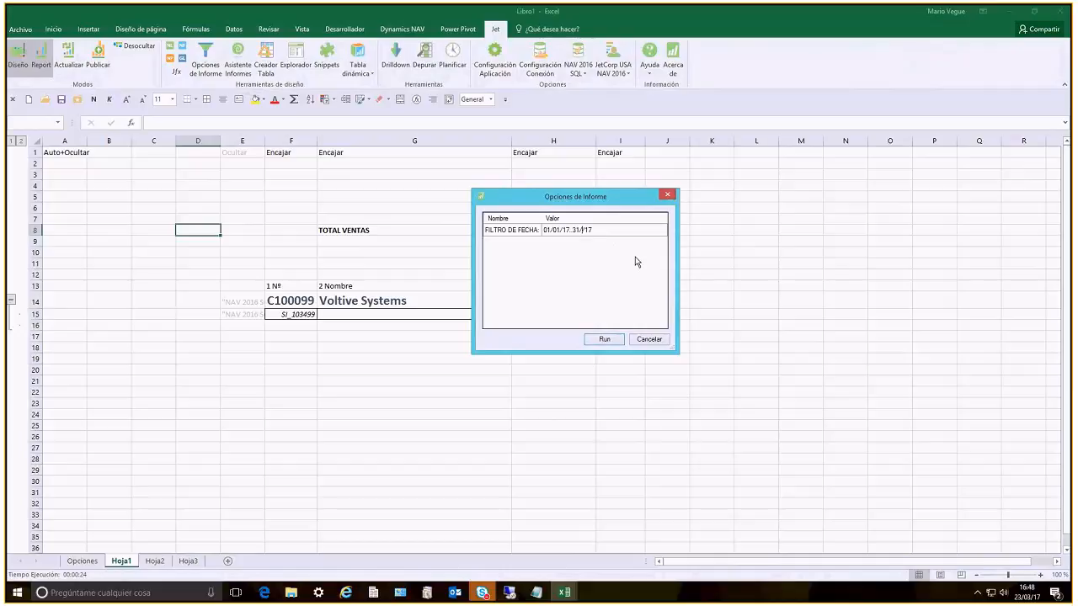
{"action": "type", "text": "03/"}
{"action": "key", "text": "Return"}
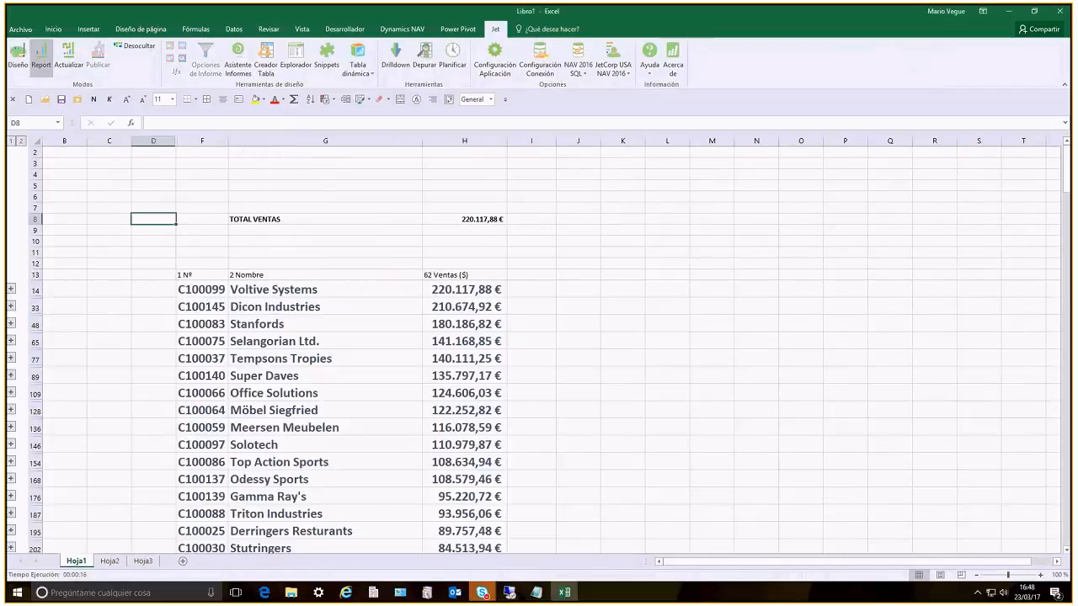
{"action": "left_click", "coordinate": [11, 289]}
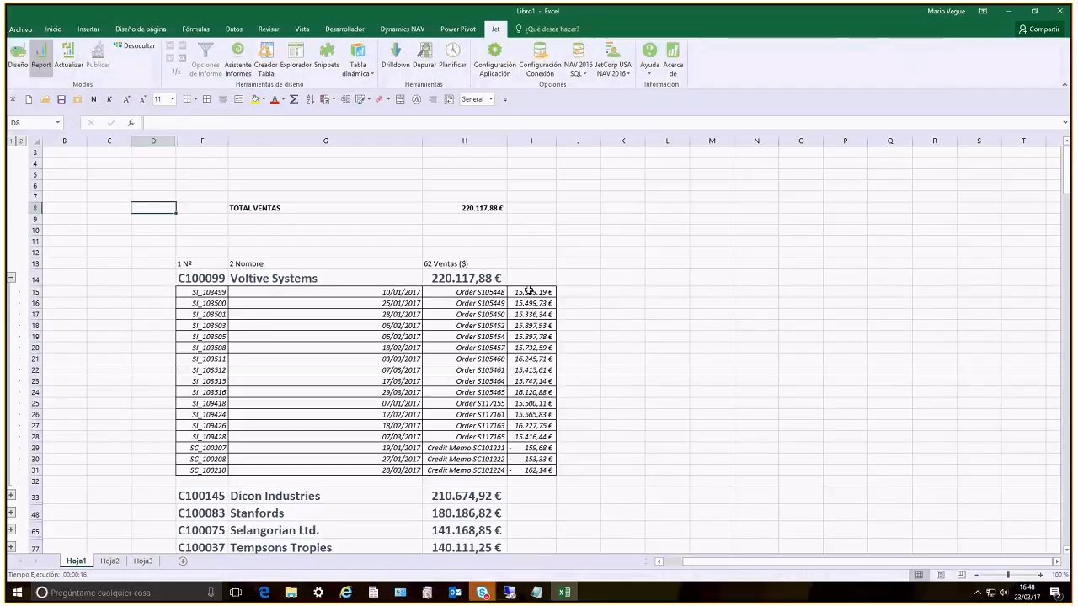
Return to design mode and change the TOTAL VENTAS formula in H8 to =SUMA(I15:I17)
{"action": "left_click", "coordinate": [20, 58]}
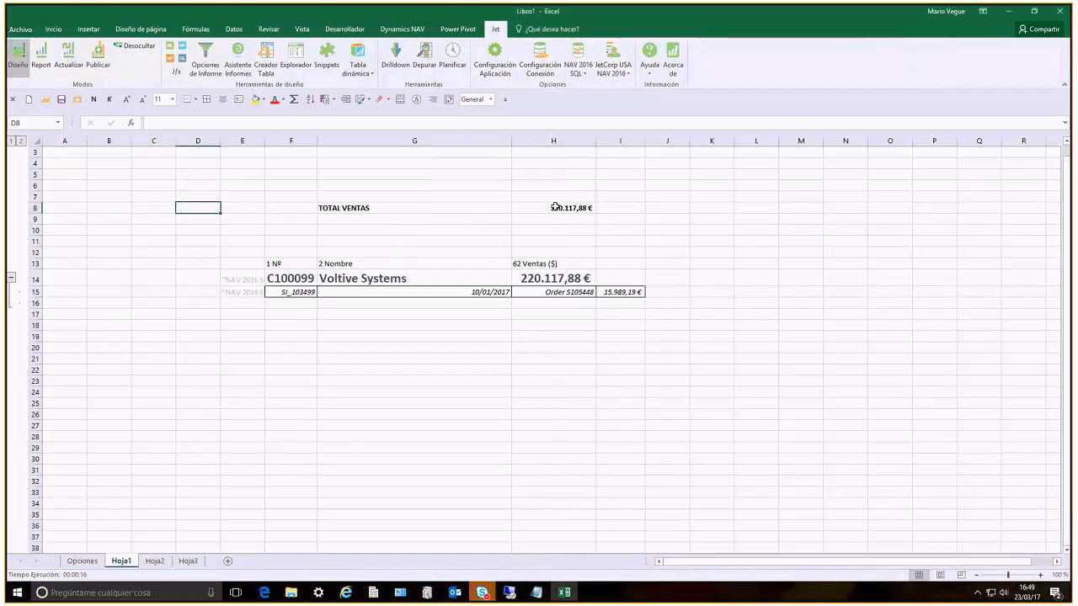
{"action": "left_click", "coordinate": [580, 303]}
{"action": "left_click", "coordinate": [564, 210]}
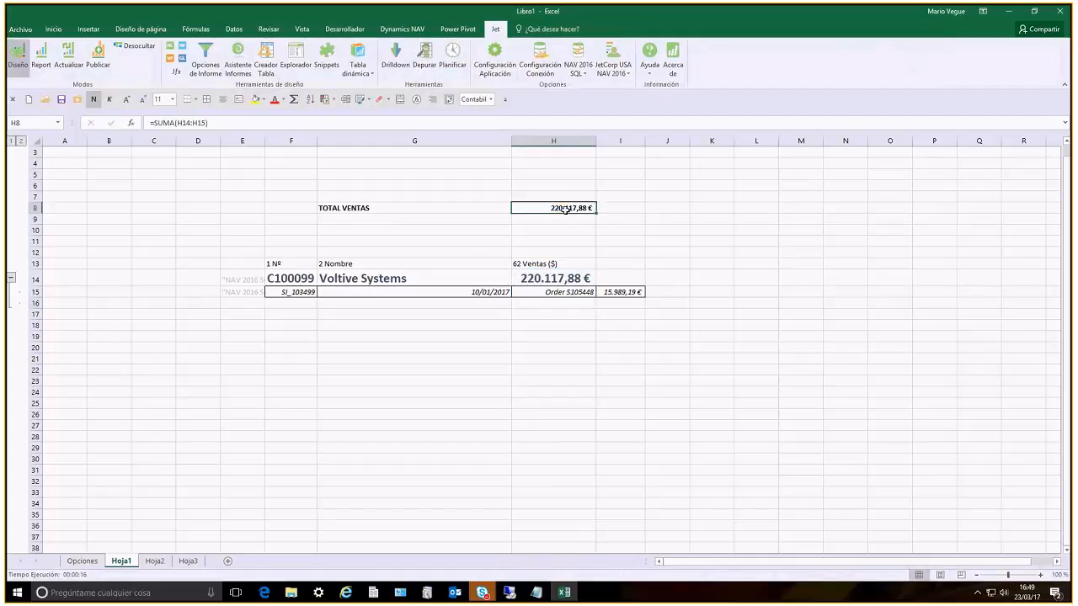
{"action": "double_click", "coordinate": [565, 210]}
{"action": "left_click_drag", "start_coordinate": [588, 298], "coordinate": [631, 306]}
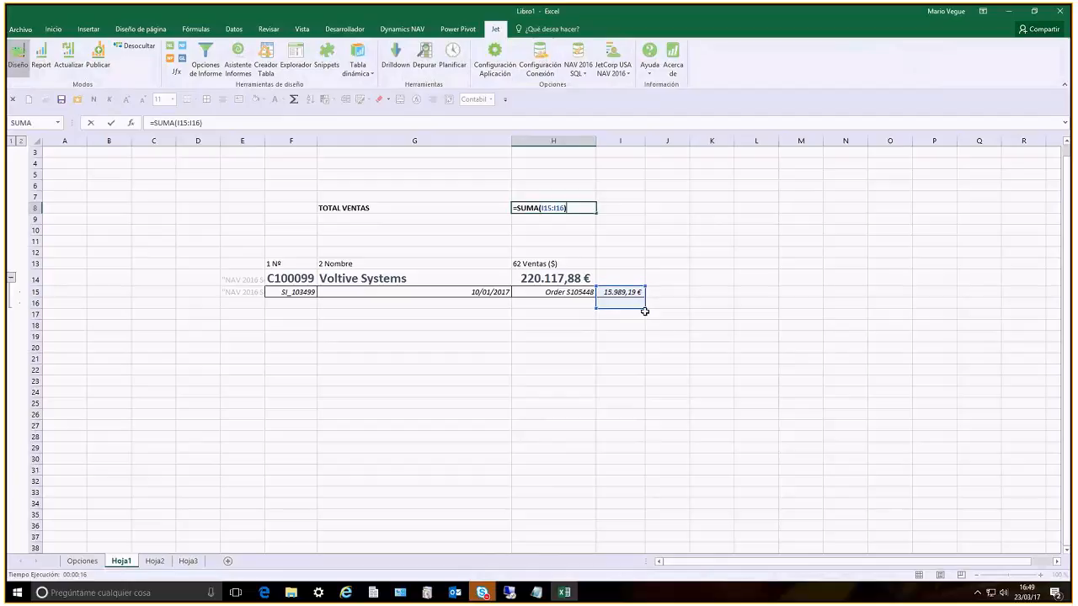
{"action": "mouse_move", "coordinate": [644, 309]}
{"action": "left_mouse_down"}
{"action": "mouse_move", "coordinate": [640, 329]}
{"action": "mouse_move", "coordinate": [644, 318]}
{"action": "left_mouse_up"}
{"action": "key", "text": "Return"}
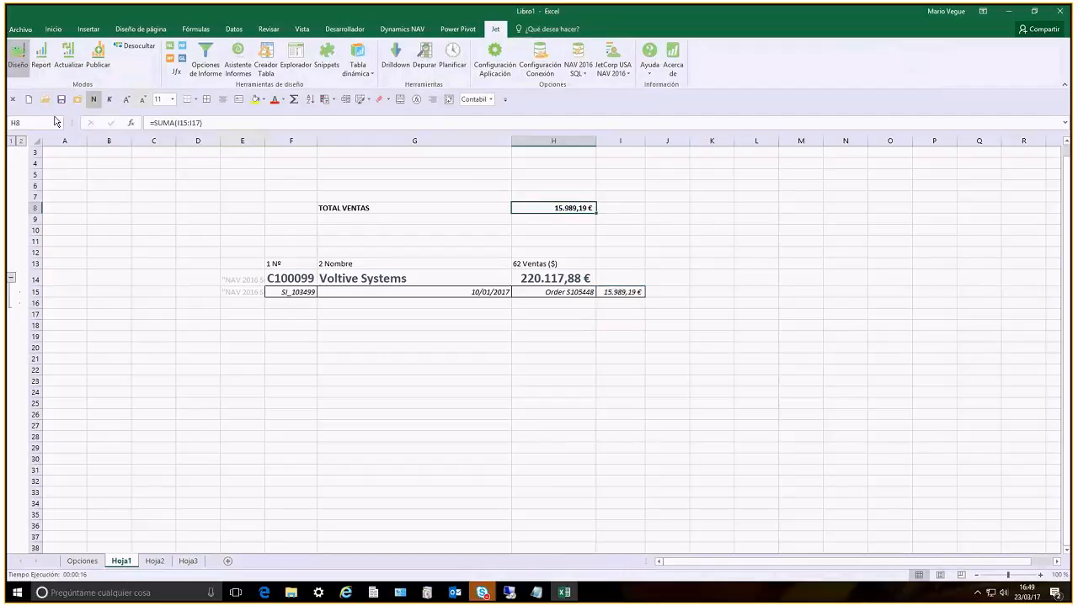
Save the workbook in Documentos as QBS_JET, permitting full file access for the connected application
{"action": "left_click", "coordinate": [61, 99]}
{"action": "left_click", "coordinate": [142, 175]}
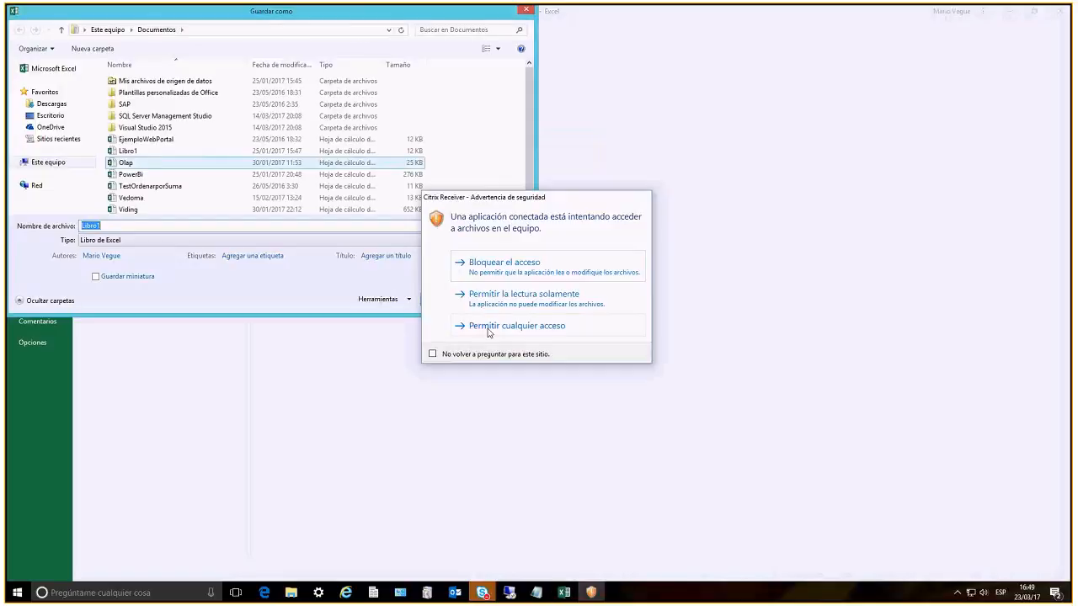
{"action": "left_click", "coordinate": [493, 326]}
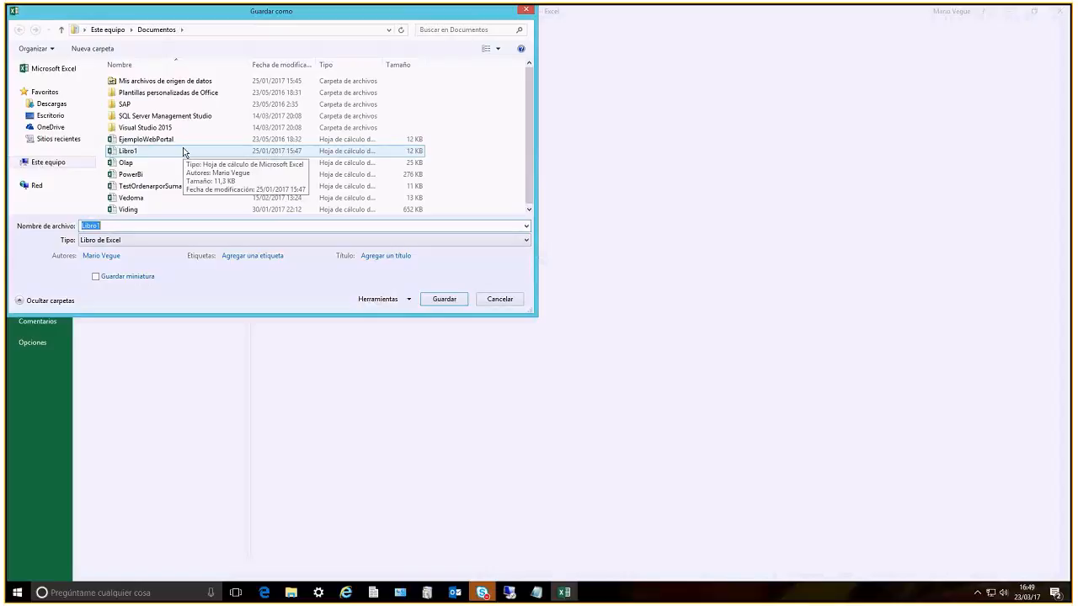
{"action": "type", "text": "Q8S_JE"}
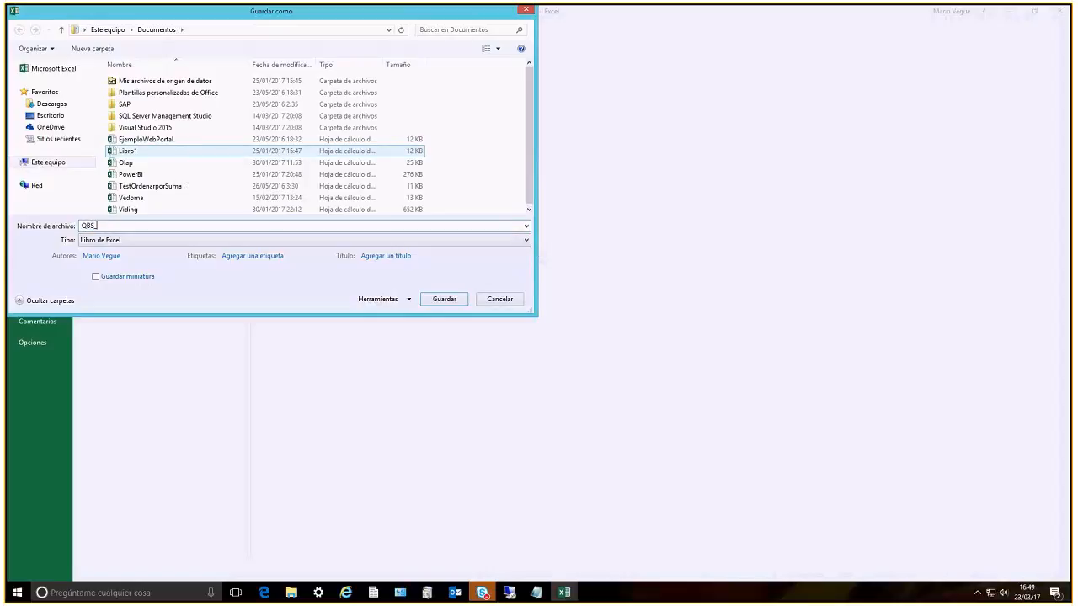
{"action": "type", "text": "T"}
{"action": "key", "text": "Return"}
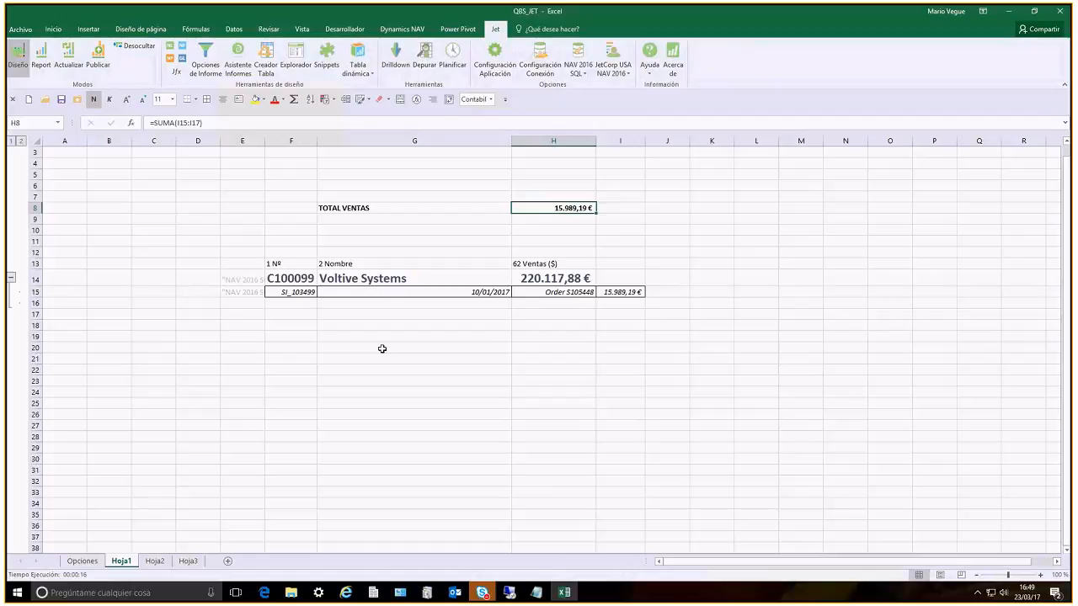
Publish the workbook as a new report named QBS_JET with the description "Informe de Facturación con Filtro FEcha"
{"action": "left_click", "coordinate": [382, 349]}
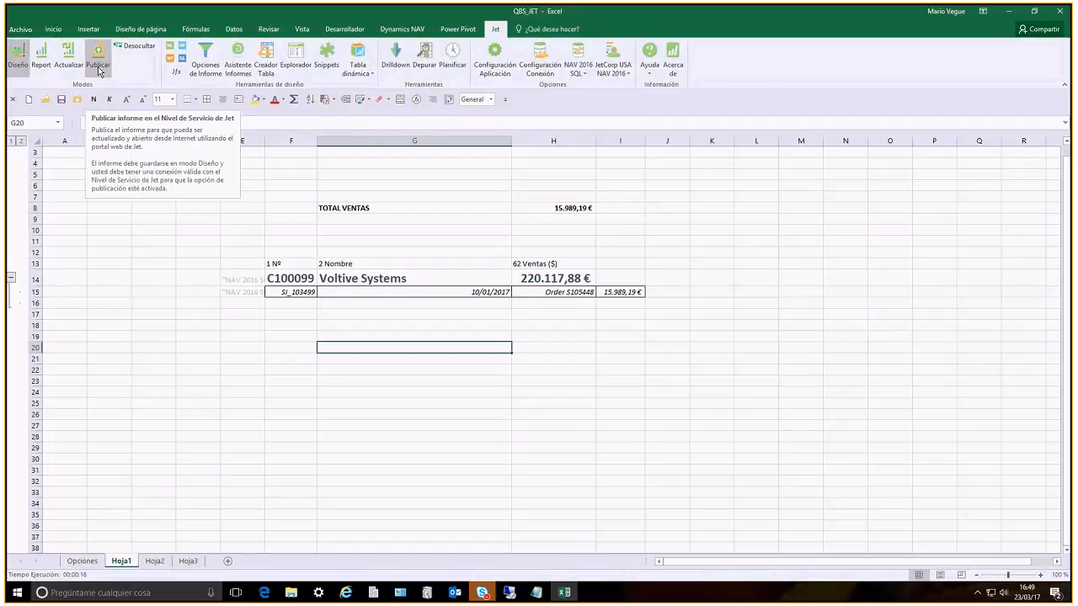
{"action": "left_click", "coordinate": [99, 68]}
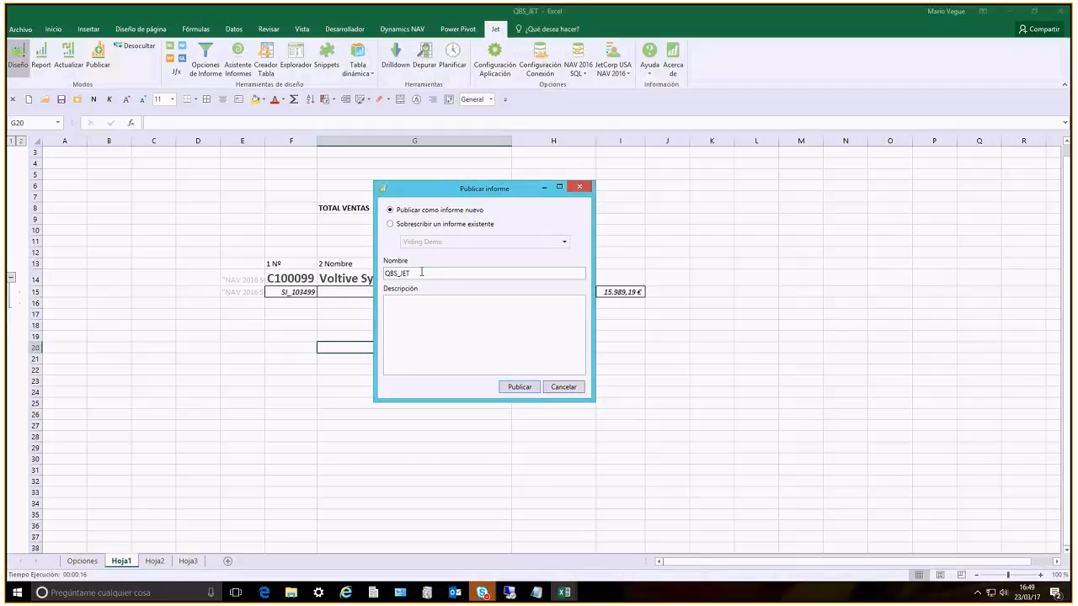
{"action": "left_click", "coordinate": [416, 307]}
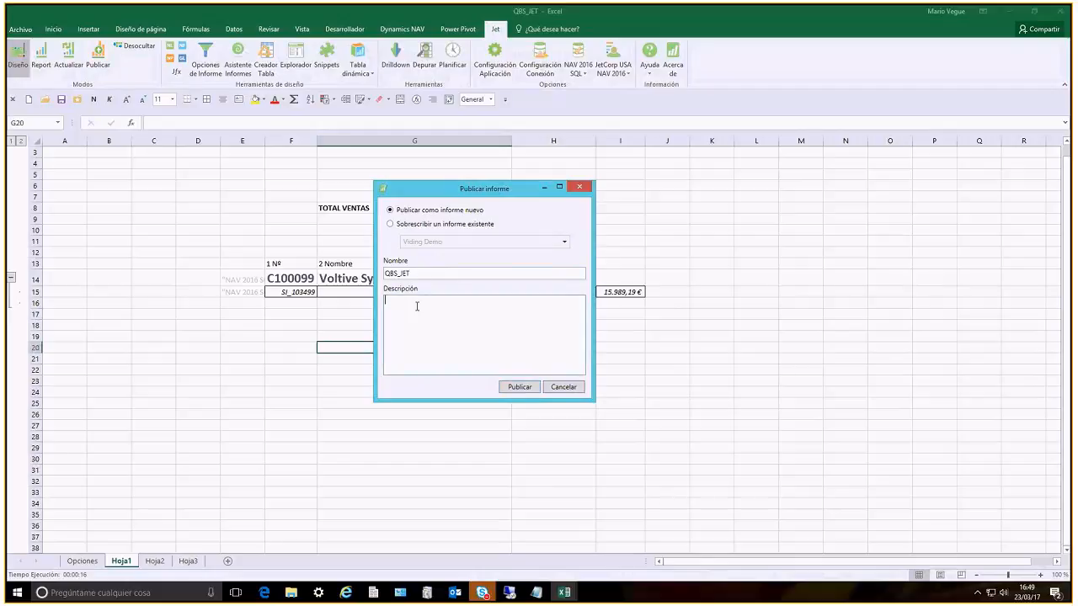
{"action": "type", "text": "Informe de Facturación x"}
{"action": "type", "text": "on Filtro FEcha"}
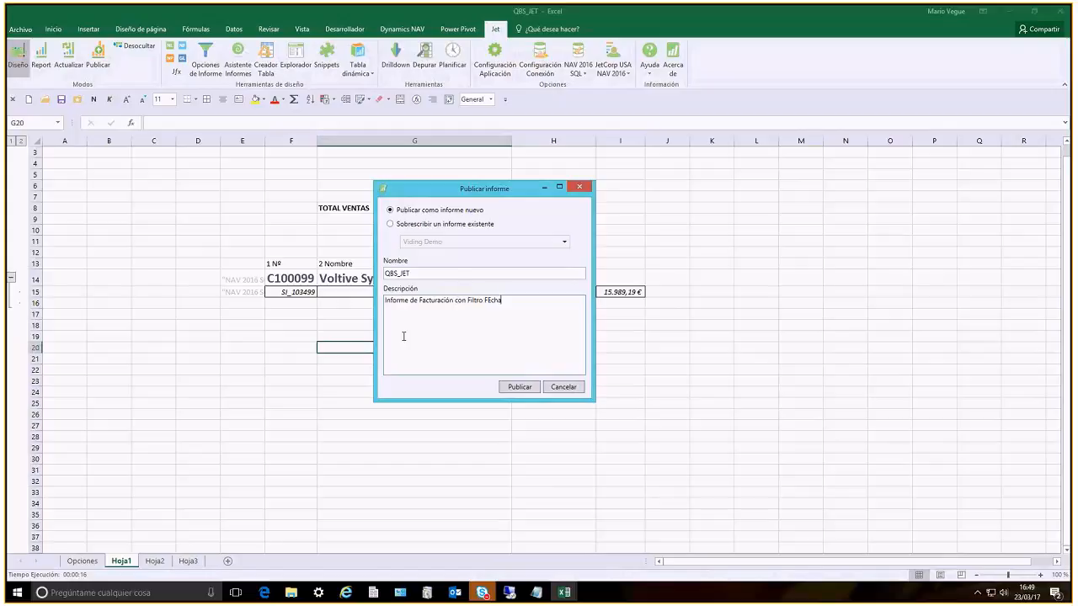
{"action": "left_click", "coordinate": [517, 389]}
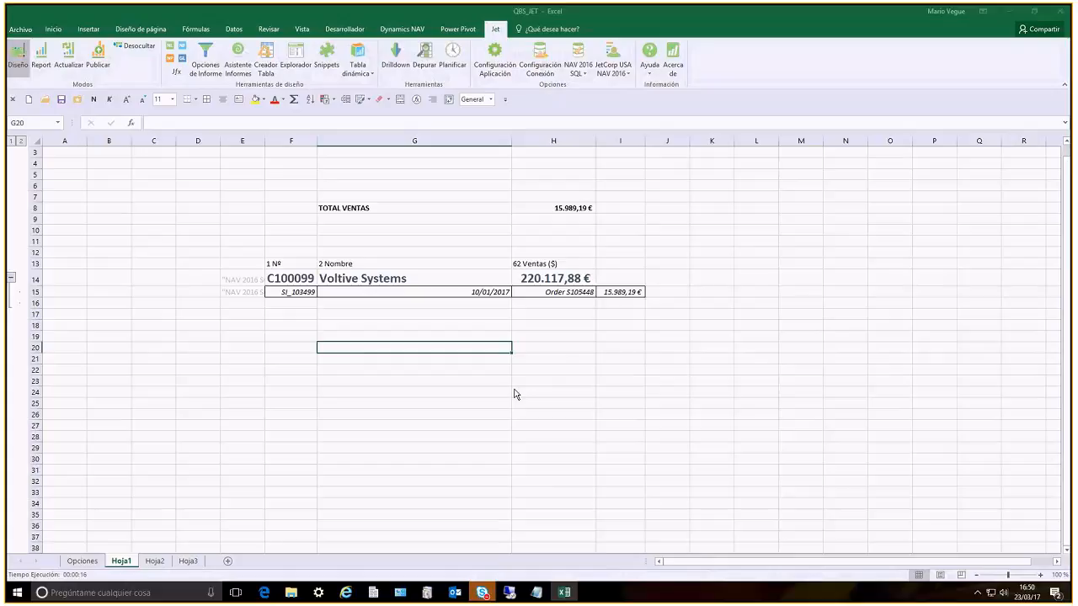
Switch to Citrix Receiver in Internet Explorer and launch Jet Web Portal
{"action": "left_click", "coordinate": [1007, 12]}
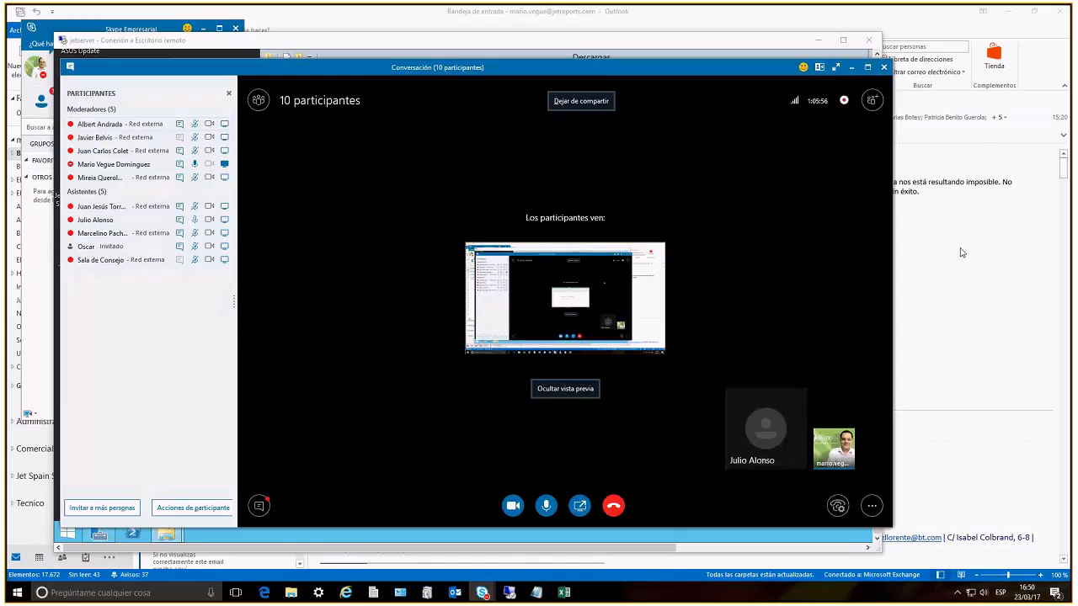
{"action": "left_click", "coordinate": [344, 597]}
{"action": "left_click", "coordinate": [339, 554]}
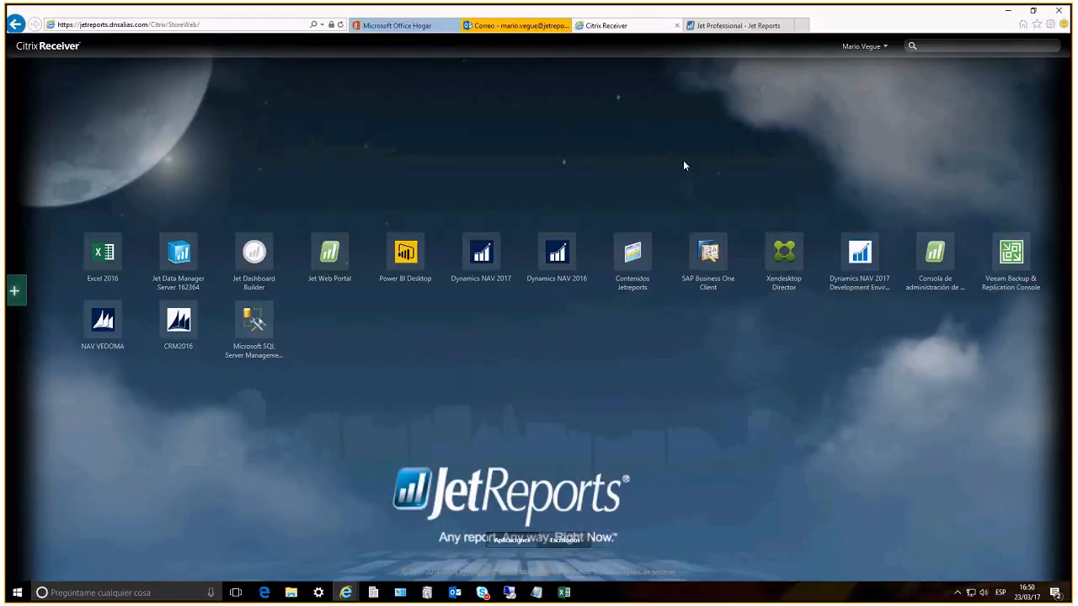
{"action": "left_click", "coordinate": [329, 252]}
{"action": "left_click", "coordinate": [1009, 13]}
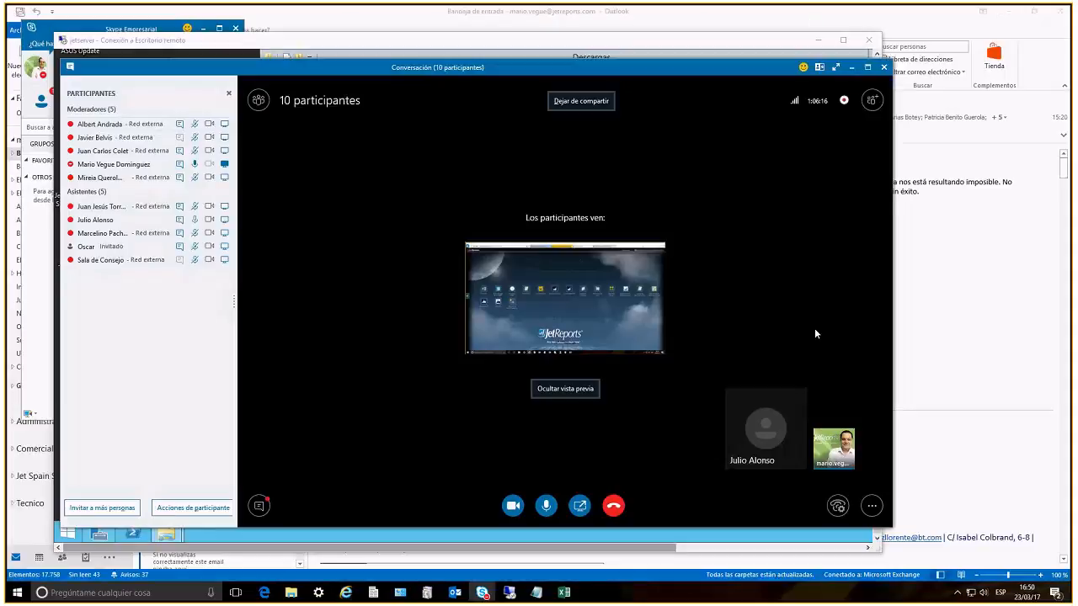
{"action": "left_click", "coordinate": [963, 359]}
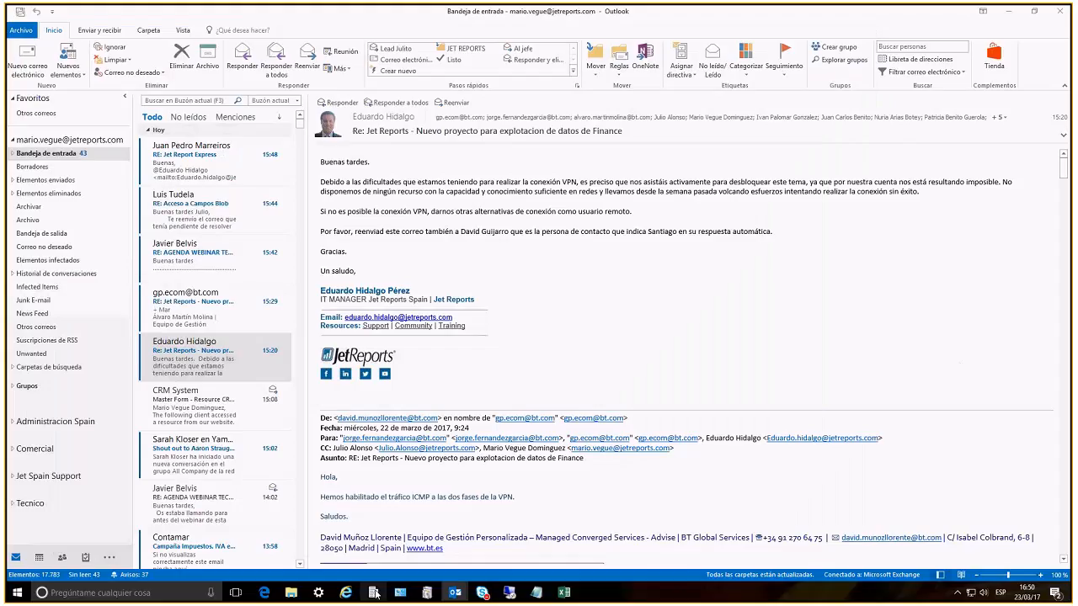
{"action": "mouse_move", "coordinate": [375, 595]}
{"action": "left_click", "coordinate": [358, 549]}
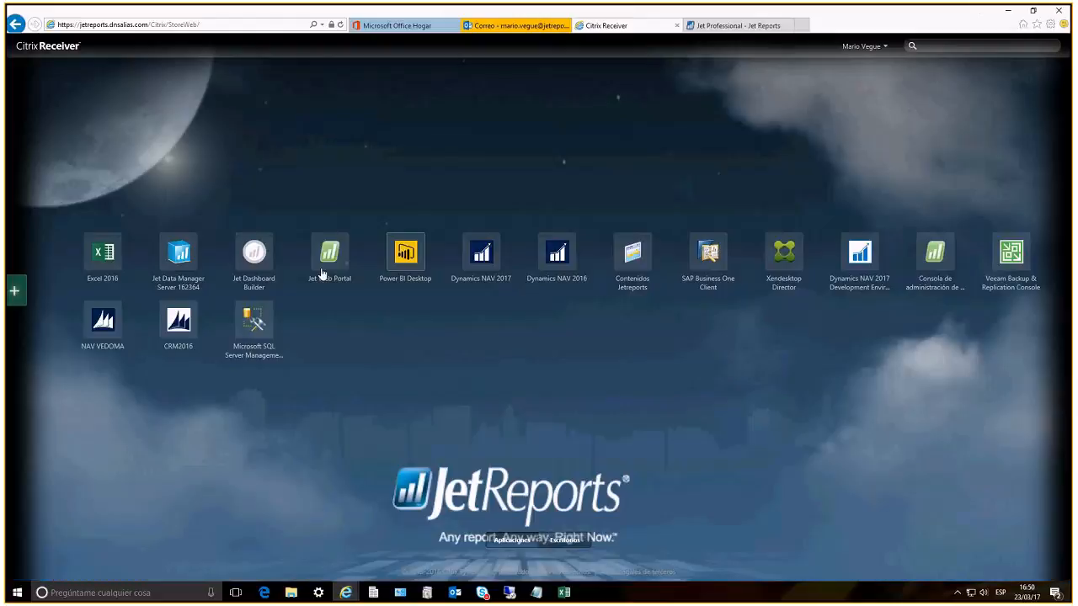
{"action": "left_click", "coordinate": [329, 257]}
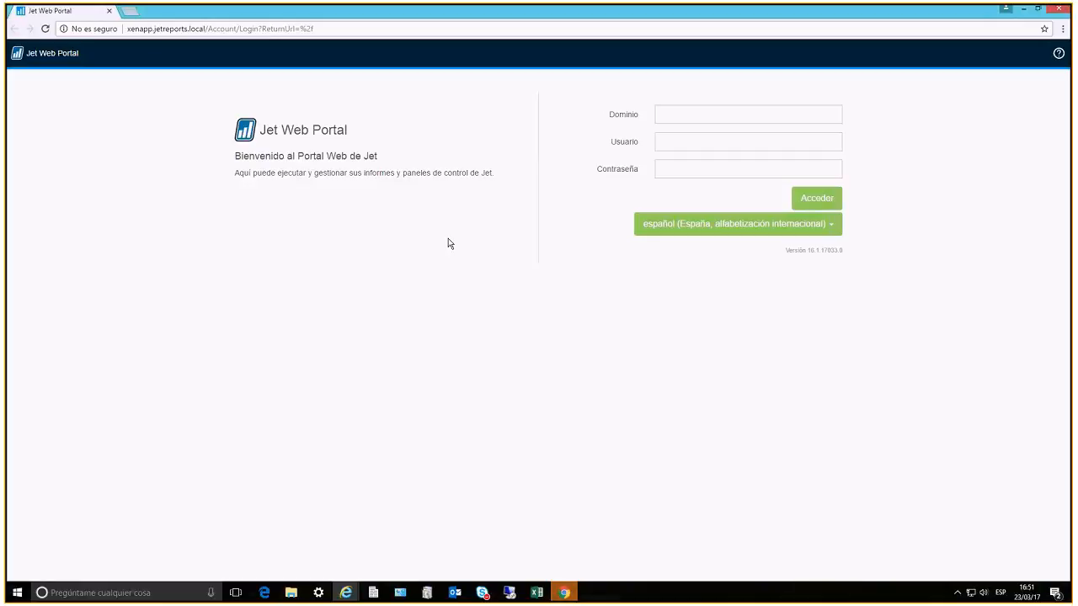
Log in to Jet Web Portal with the domain jetreports, the saved user name and the account password
{"action": "left_click", "coordinate": [707, 116]}
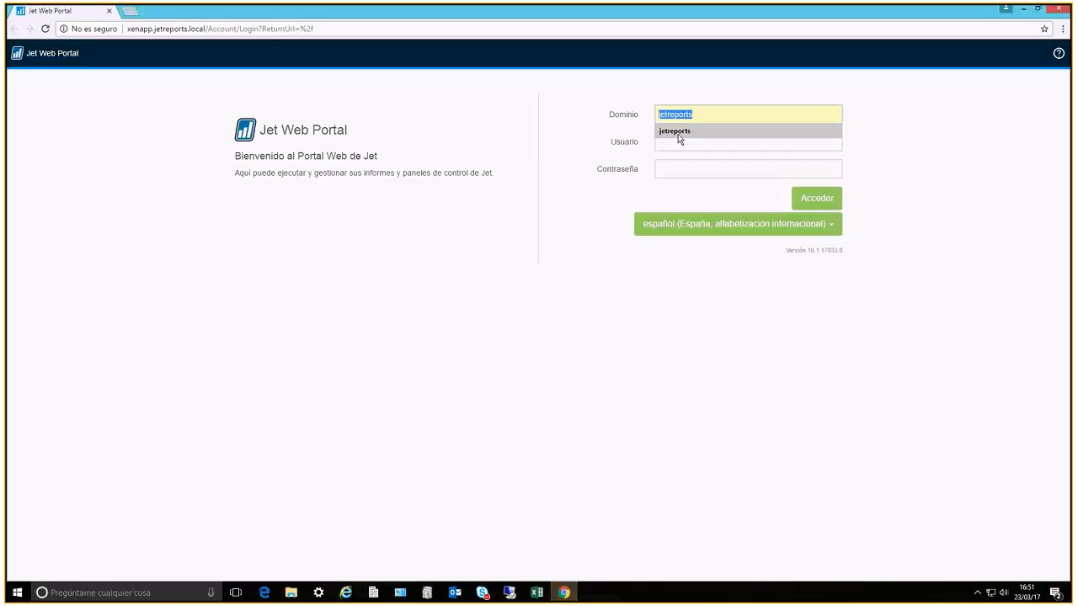
{"action": "left_click", "coordinate": [676, 132]}
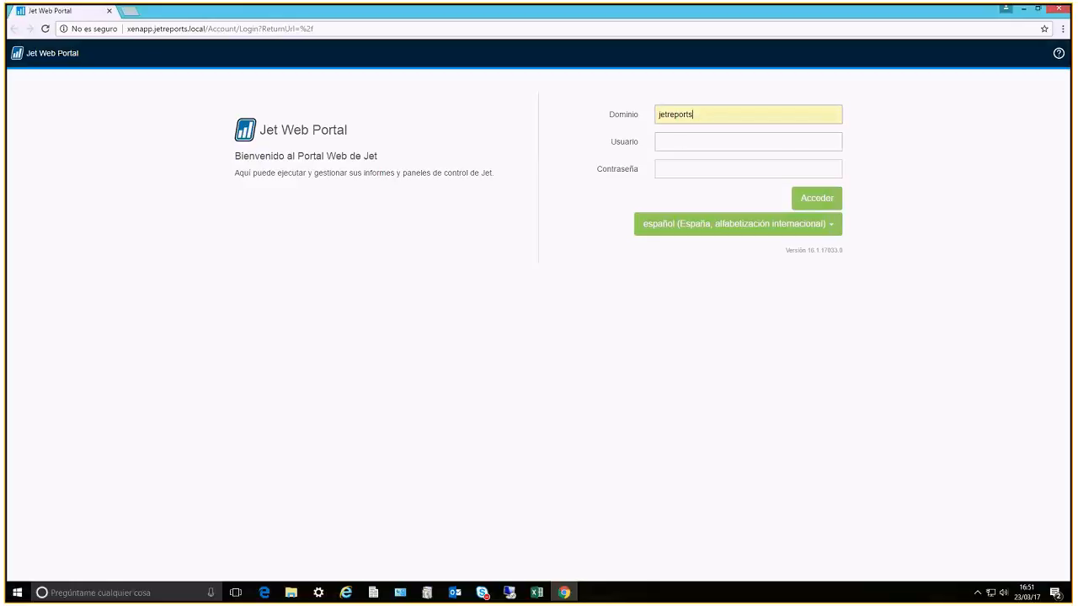
{"action": "left_click", "coordinate": [681, 142]}
{"action": "left_click", "coordinate": [676, 160]}
{"action": "left_click", "coordinate": [688, 169]}
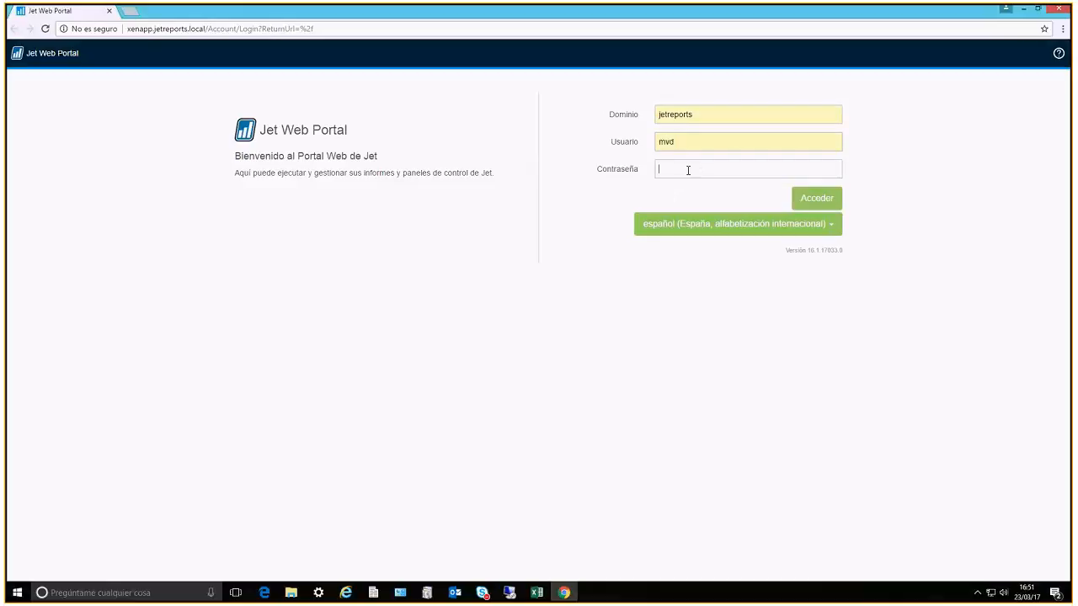
{"action": "type", "text": "•••••••••••"}
{"action": "key", "text": "Return"}
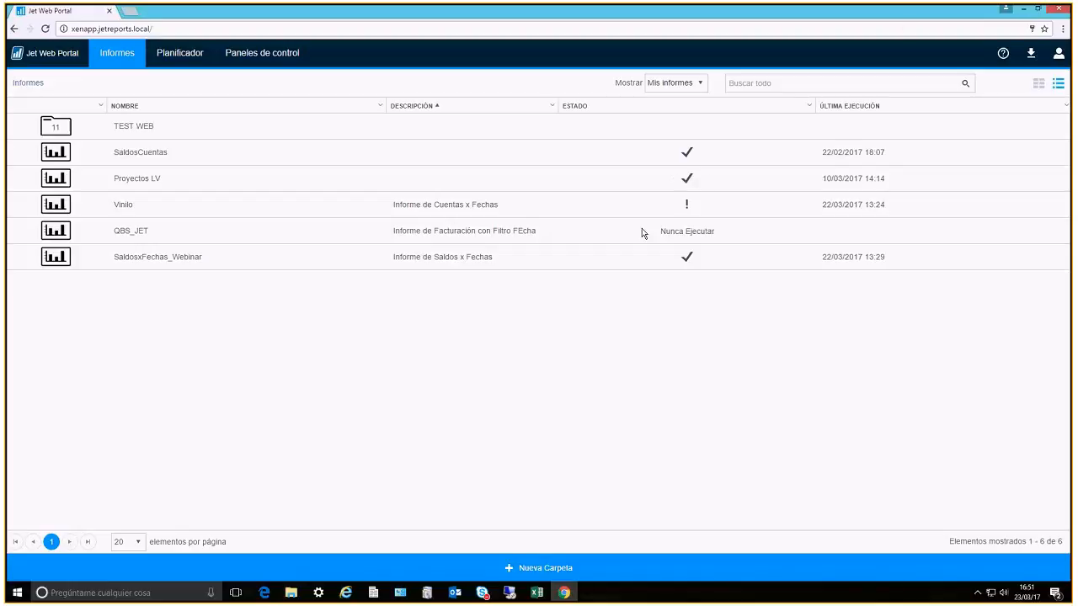
Run the published QBS_JET report with the date filter 01/01/17..31/03/17 and download the resulting workbook
{"action": "left_click", "coordinate": [407, 225]}
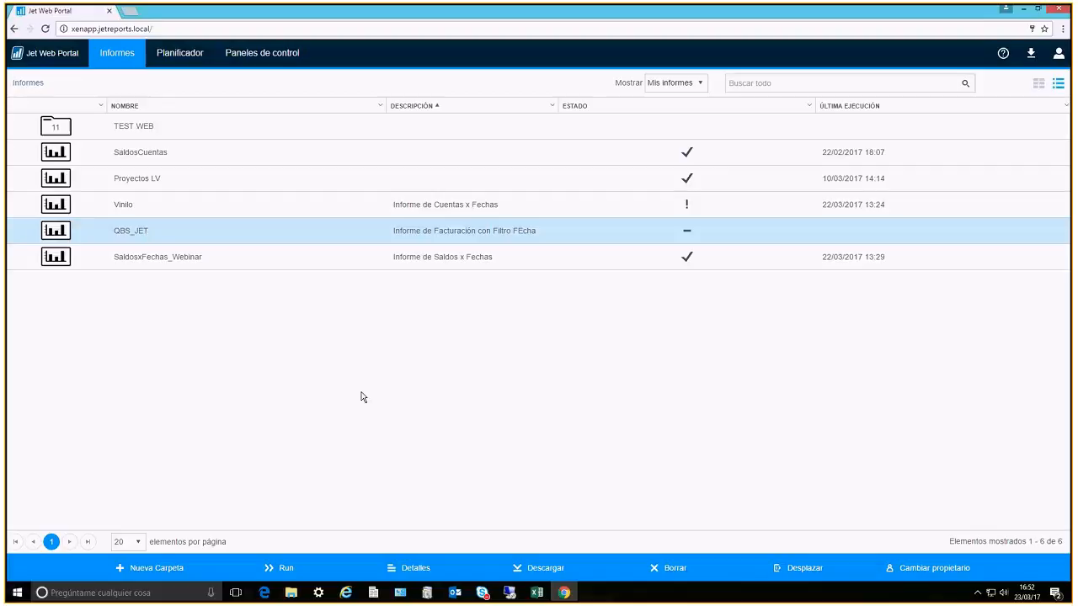
{"action": "left_click", "coordinate": [285, 570]}
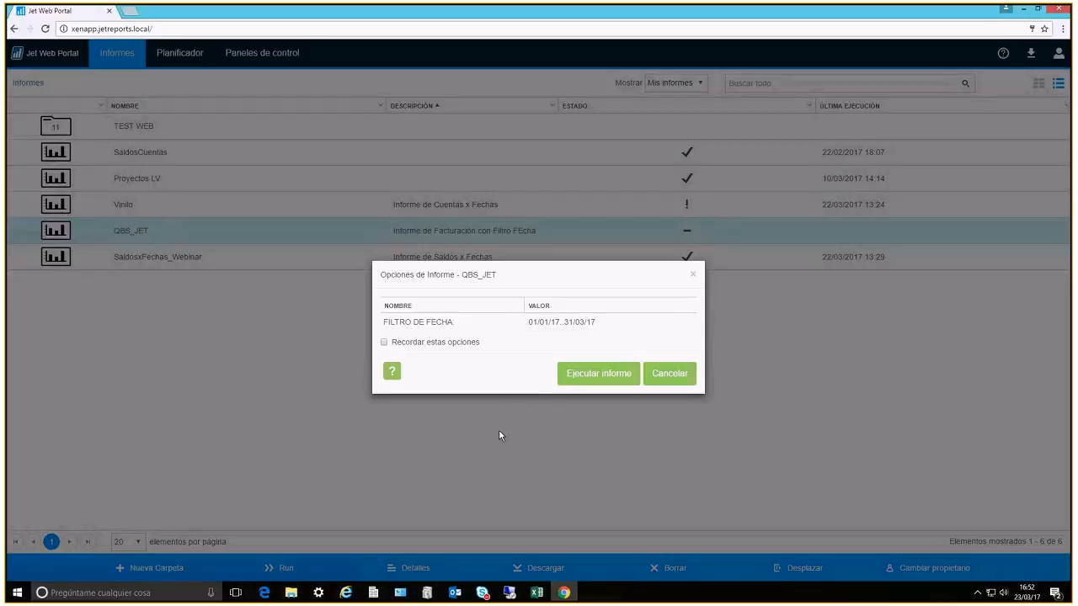
{"action": "left_click", "coordinate": [590, 376]}
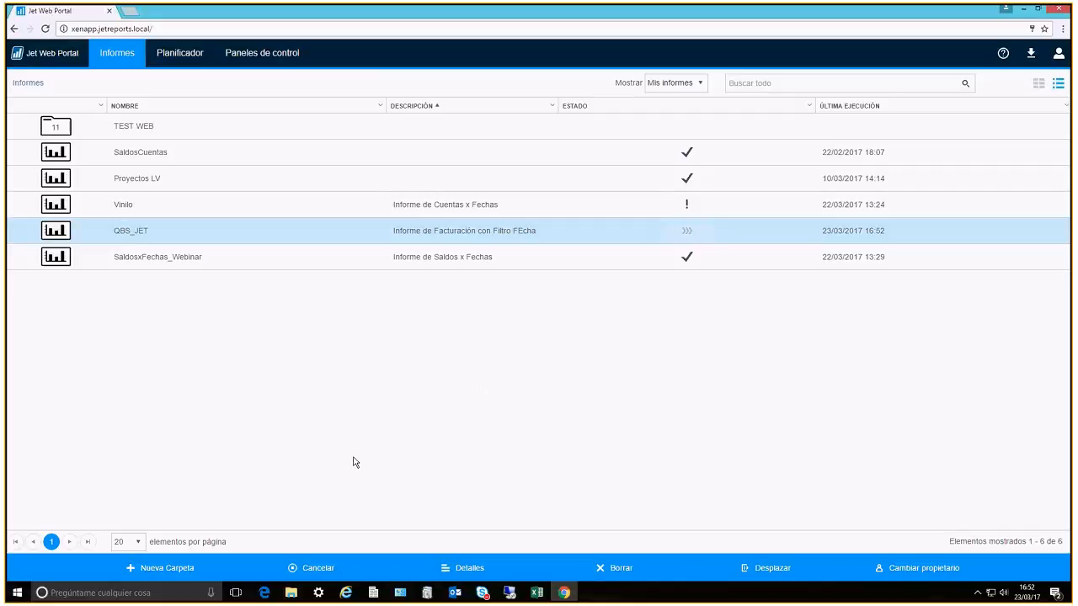
{"action": "left_click", "coordinate": [475, 573]}
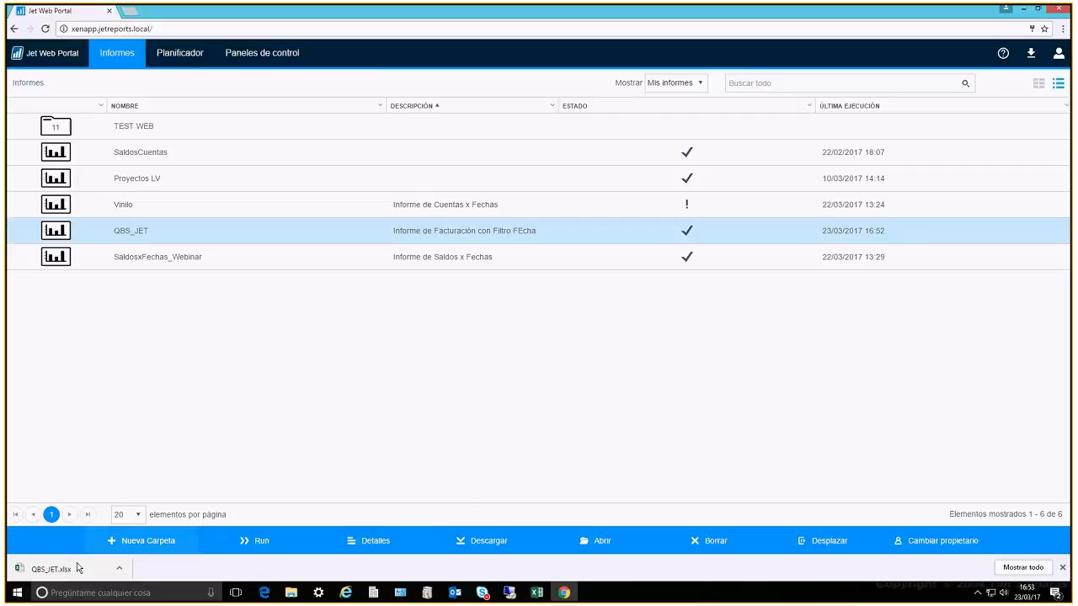
Open the QBS_JET report details and review the users it can be shared with, leaving without sharing
{"action": "left_click", "coordinate": [369, 543]}
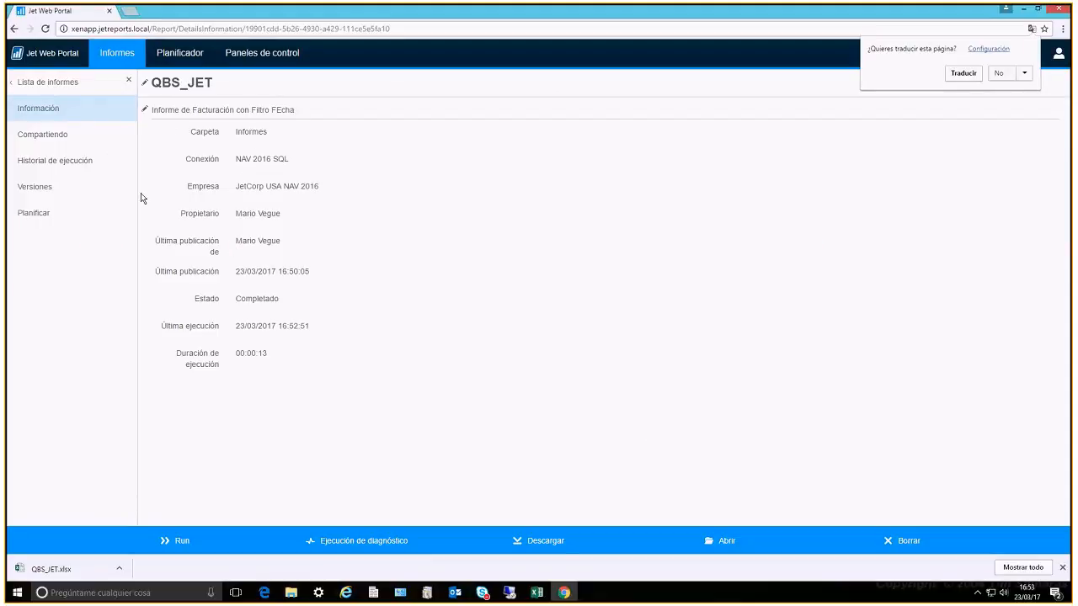
{"action": "left_click", "coordinate": [59, 140]}
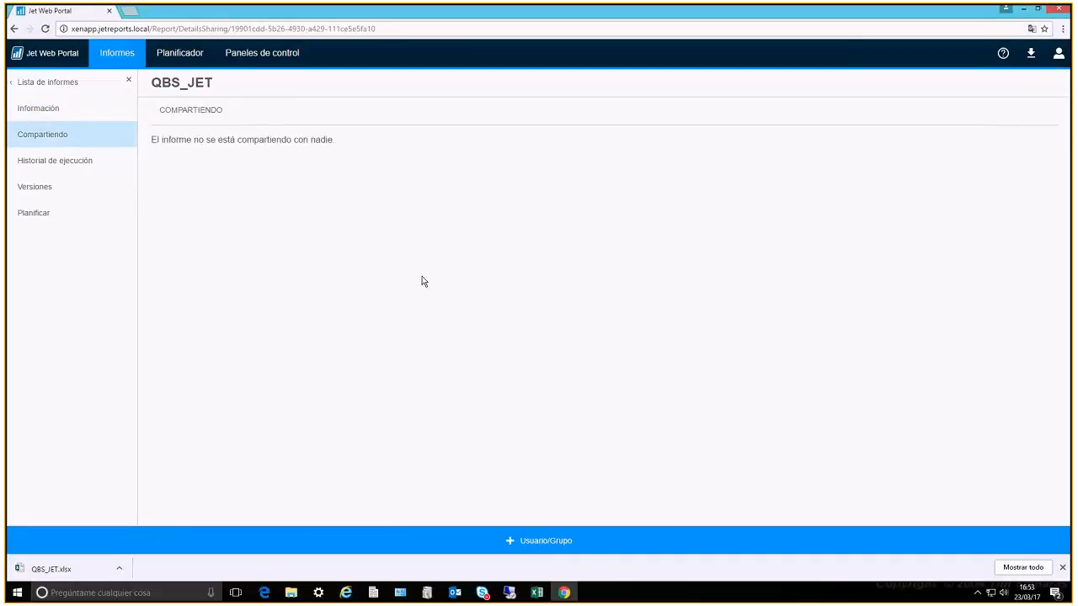
{"action": "left_click", "coordinate": [531, 548]}
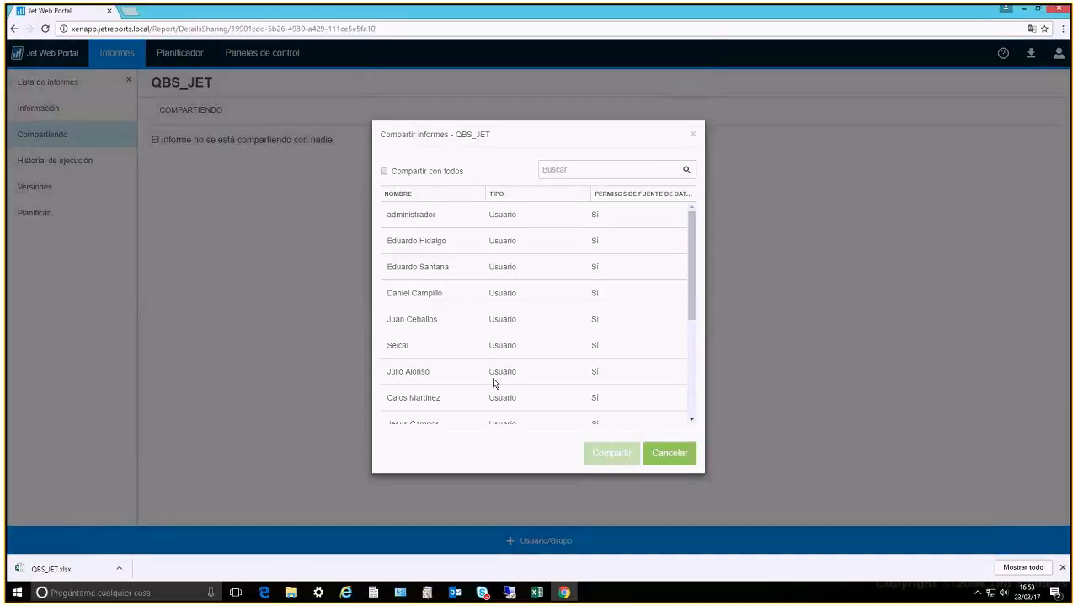
{"action": "left_click", "coordinate": [679, 452]}
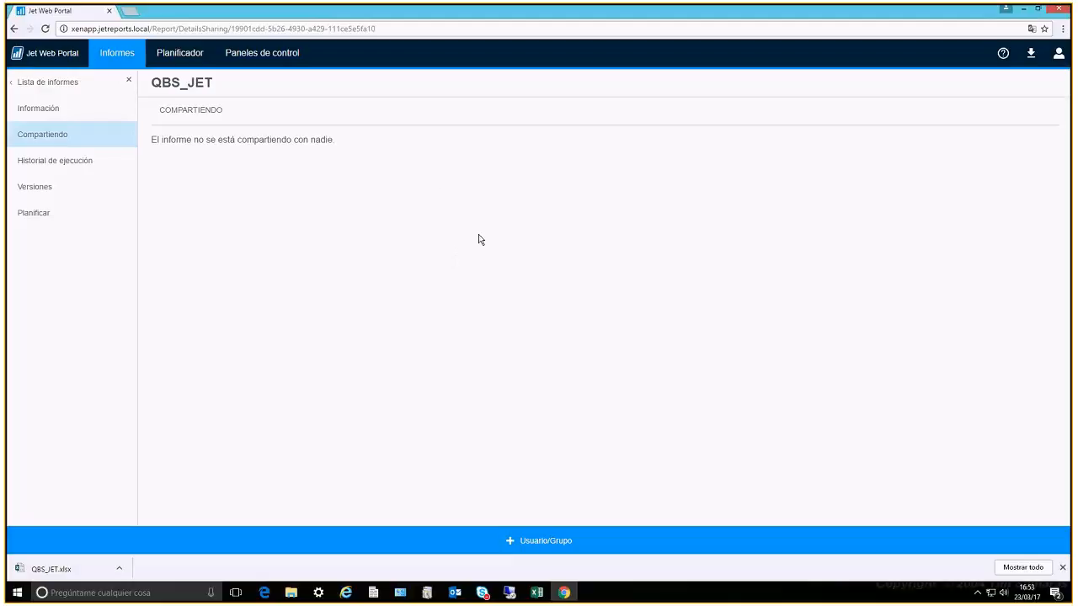
Examine the run options of the report's latest execution in its history and of its version 1
{"action": "left_click", "coordinate": [61, 168]}
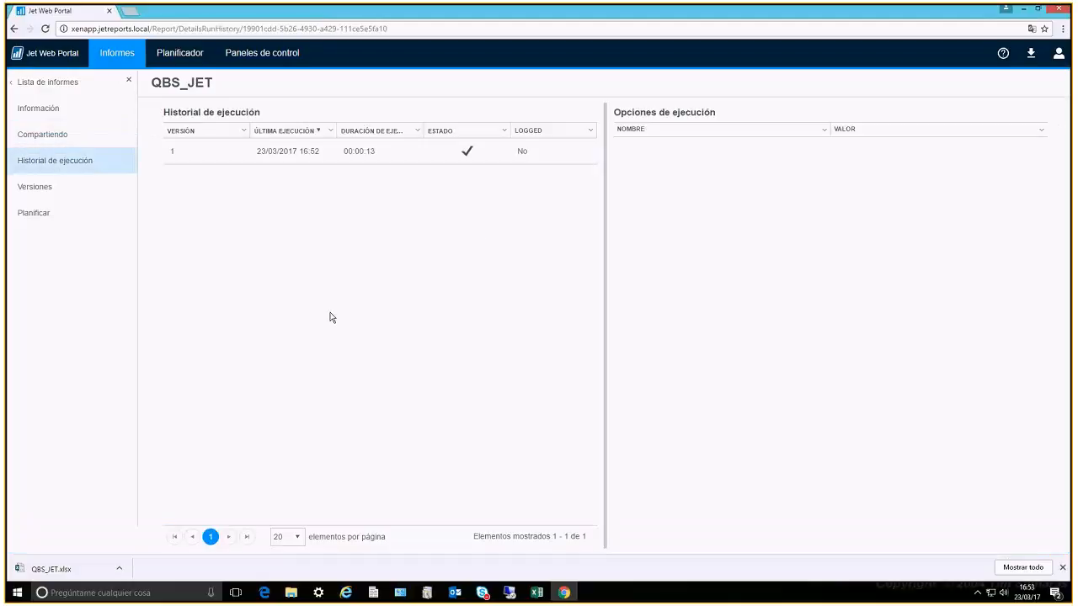
{"action": "left_click", "coordinate": [263, 158]}
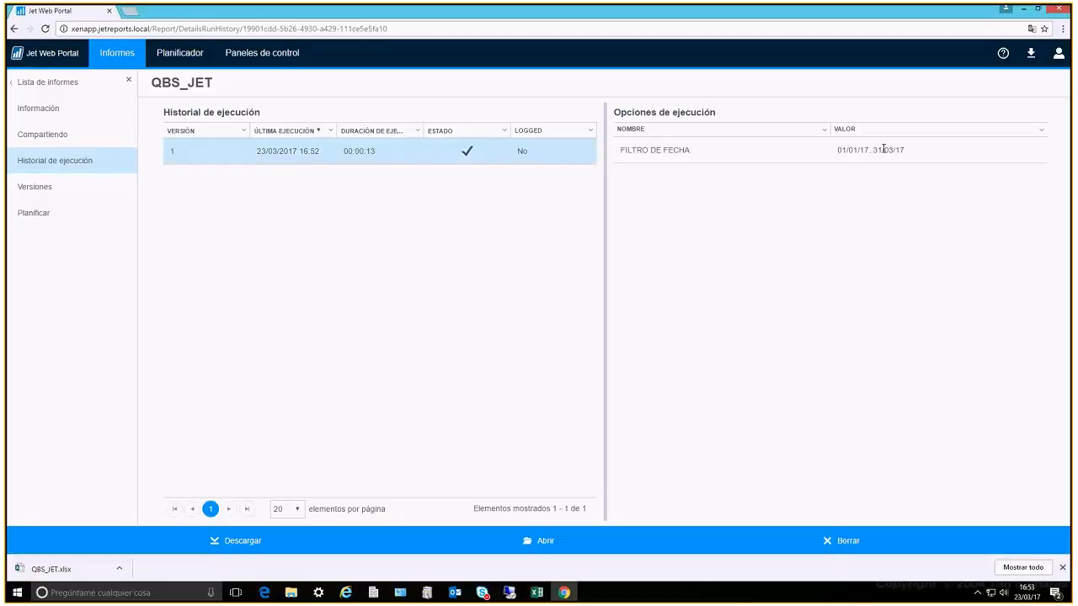
{"action": "left_click", "coordinate": [32, 188]}
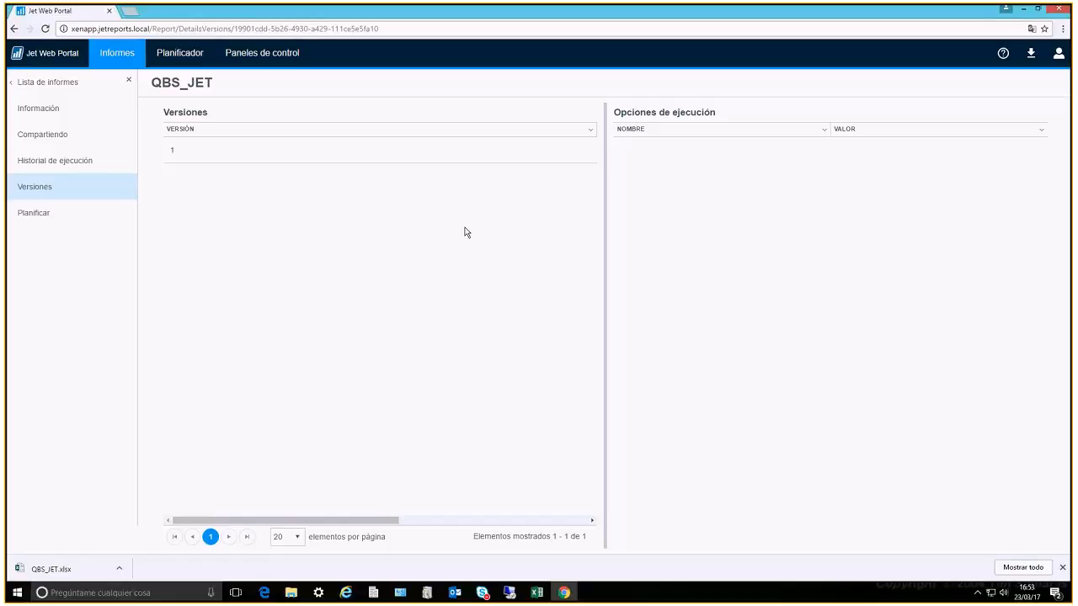
{"action": "left_click", "coordinate": [225, 150]}
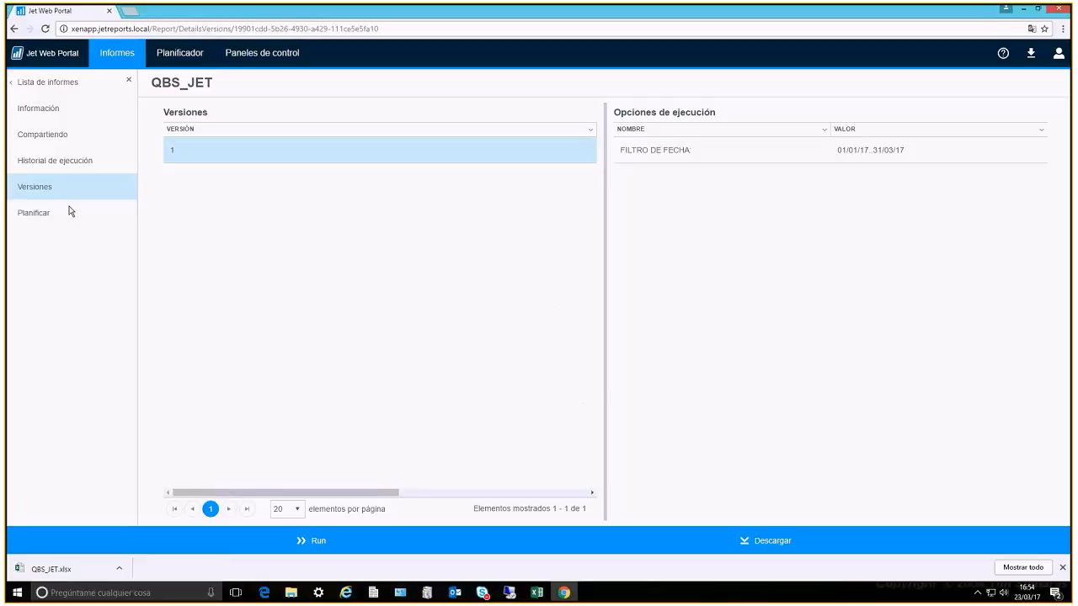
Start a new scheduled task for the QBS_JET report and review the available repeat intervals, leaving them unchanged
{"action": "left_click", "coordinate": [33, 213]}
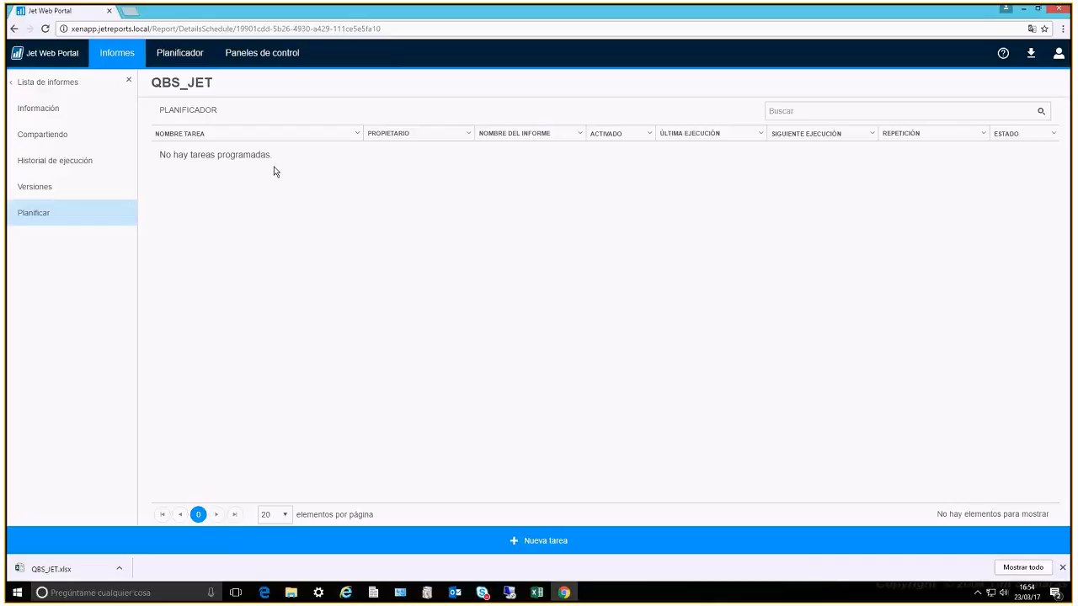
{"action": "left_click", "coordinate": [530, 541]}
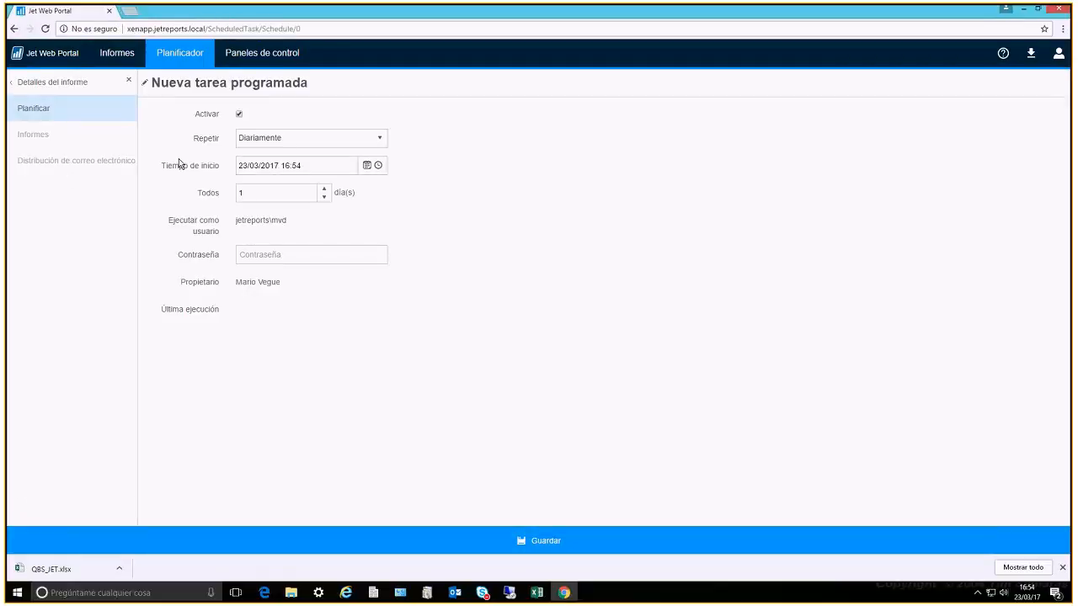
{"action": "left_click", "coordinate": [301, 146]}
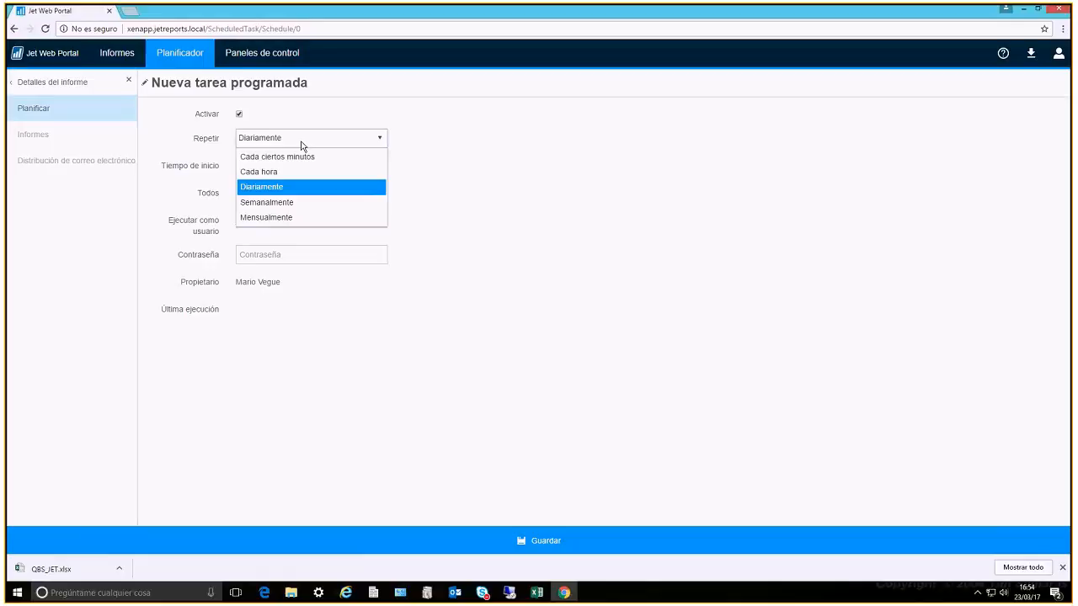
{"action": "left_click", "coordinate": [301, 147]}
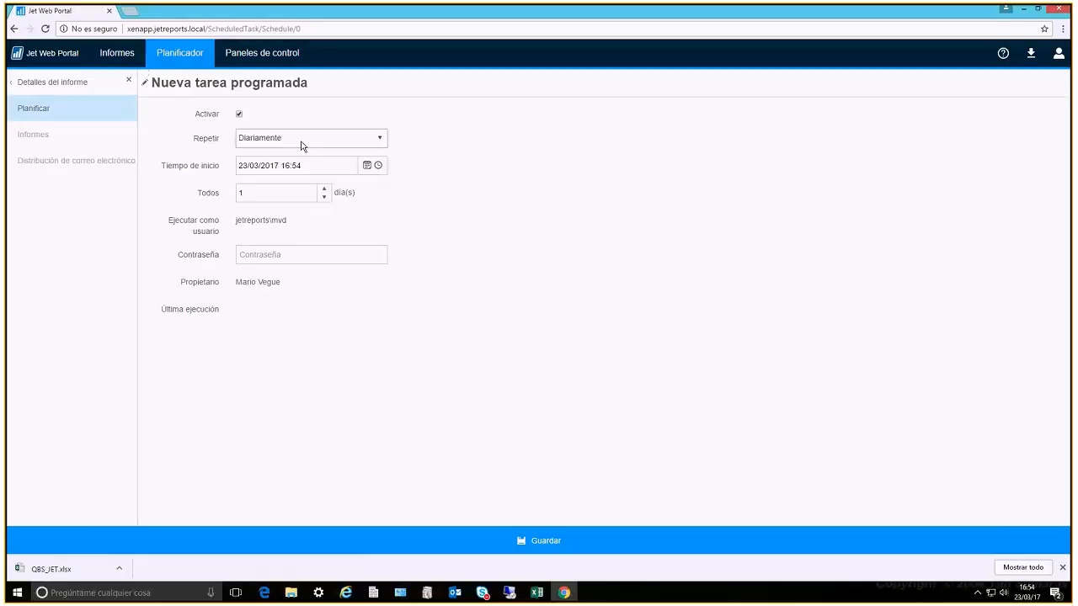
Open the IB Logistics dashboard from the dashboard gallery and filter it to the provinces Cáceres and Cadiz
{"action": "left_click", "coordinate": [264, 52]}
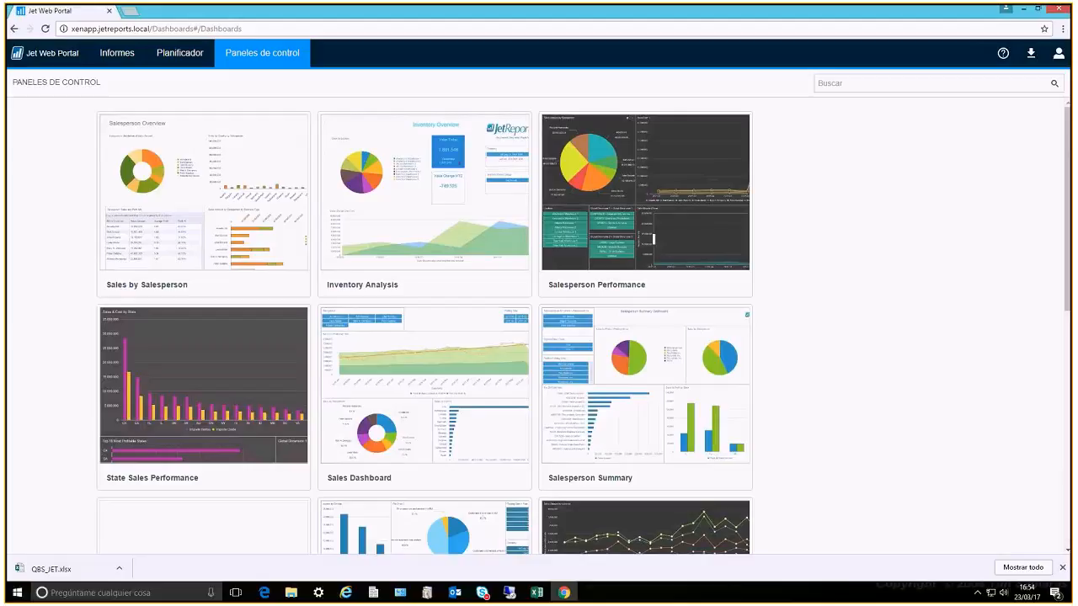
{"action": "scroll", "coordinate": [556, 294], "scroll_direction": "down", "scroll_amount": 2}
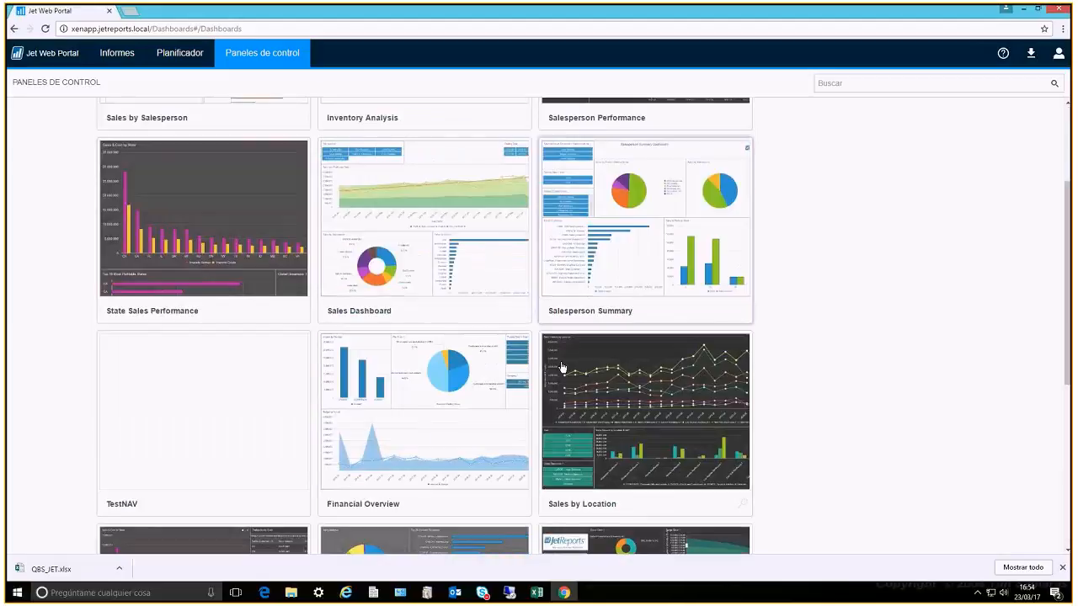
{"action": "scroll", "coordinate": [589, 396], "scroll_direction": "down", "scroll_amount": 1}
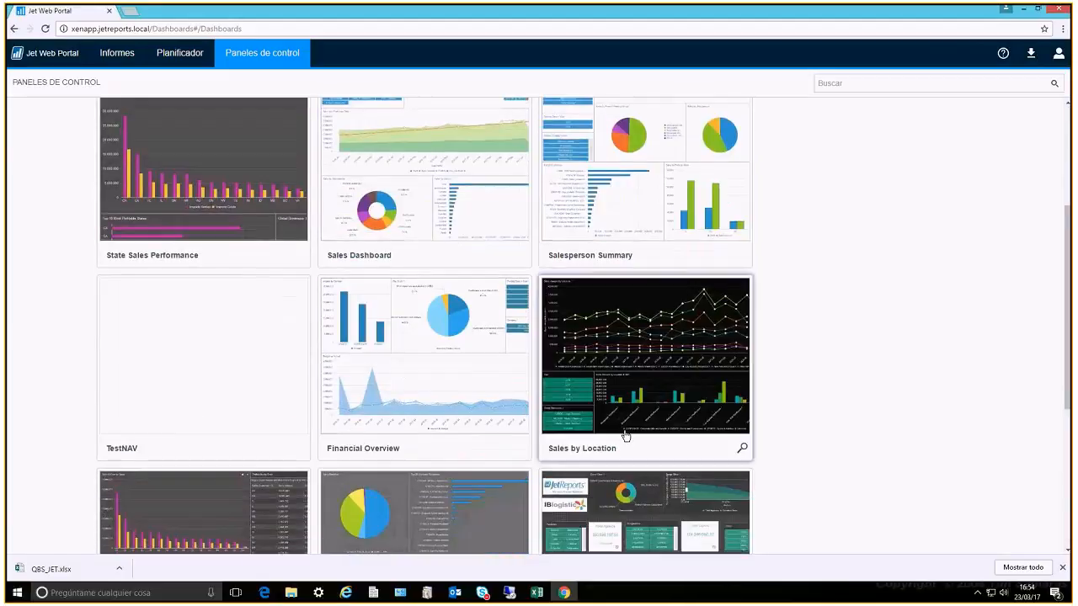
{"action": "left_click", "coordinate": [623, 433]}
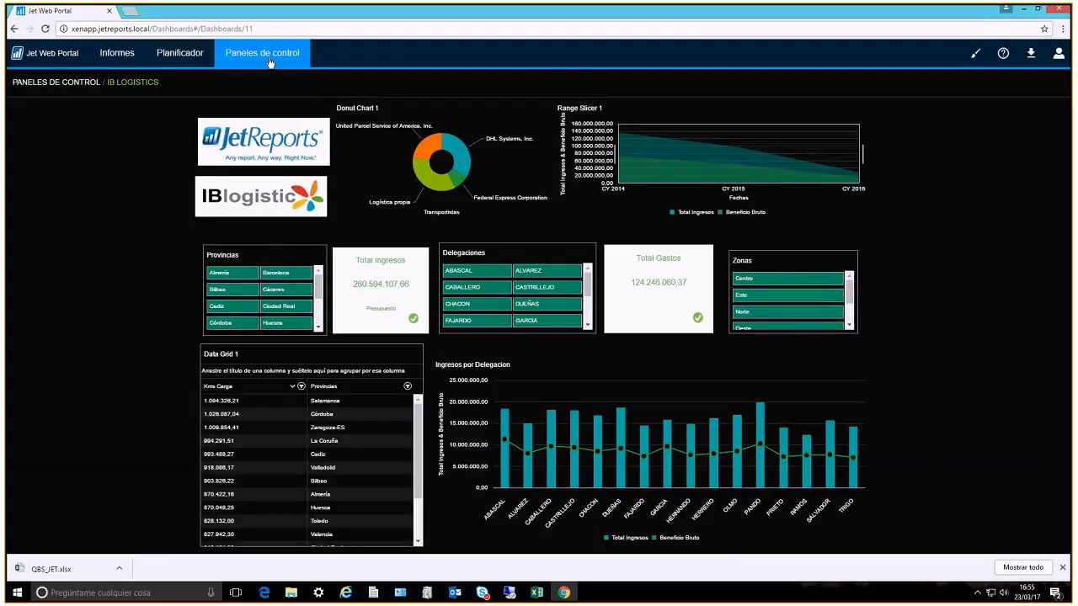
{"action": "left_click", "coordinate": [282, 290]}
{"action": "left_click", "coordinate": [236, 308]}
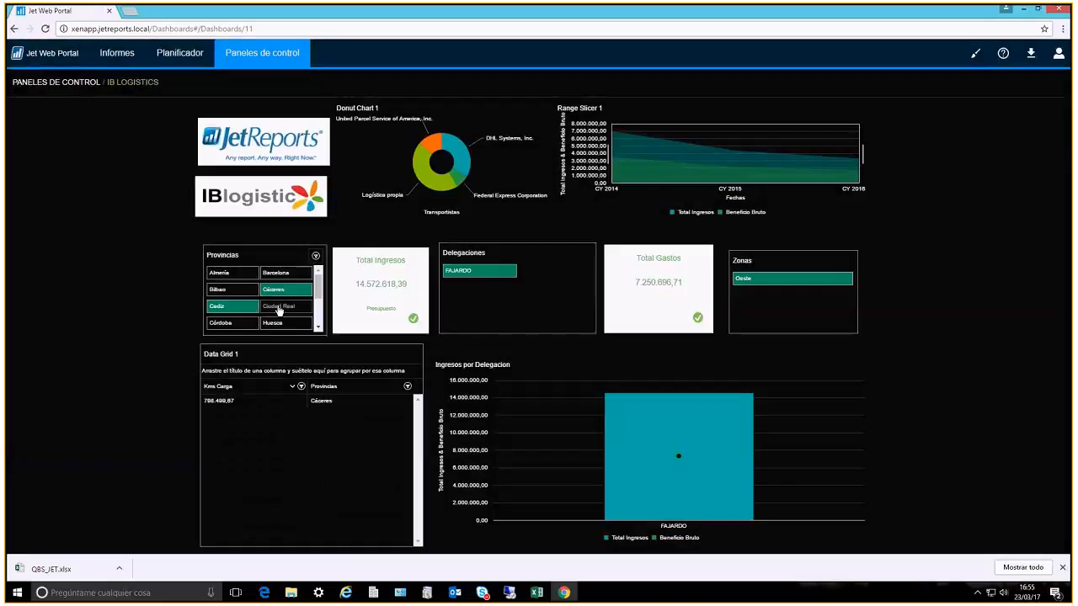
Return to the reports list and open the QBS_JET report online
{"action": "left_click", "coordinate": [99, 57]}
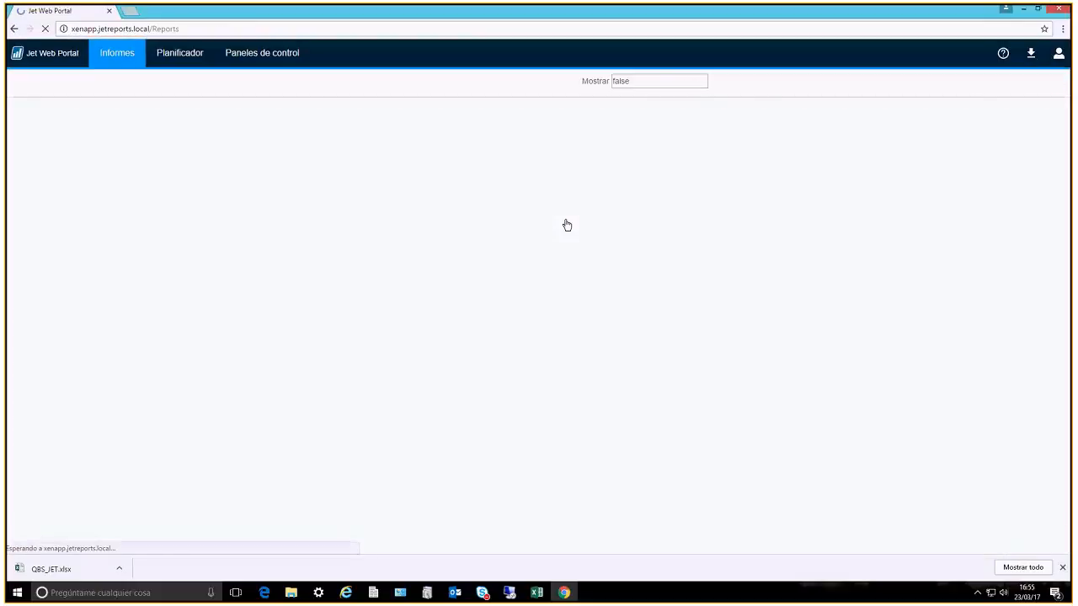
{"action": "left_click", "coordinate": [44, 576]}
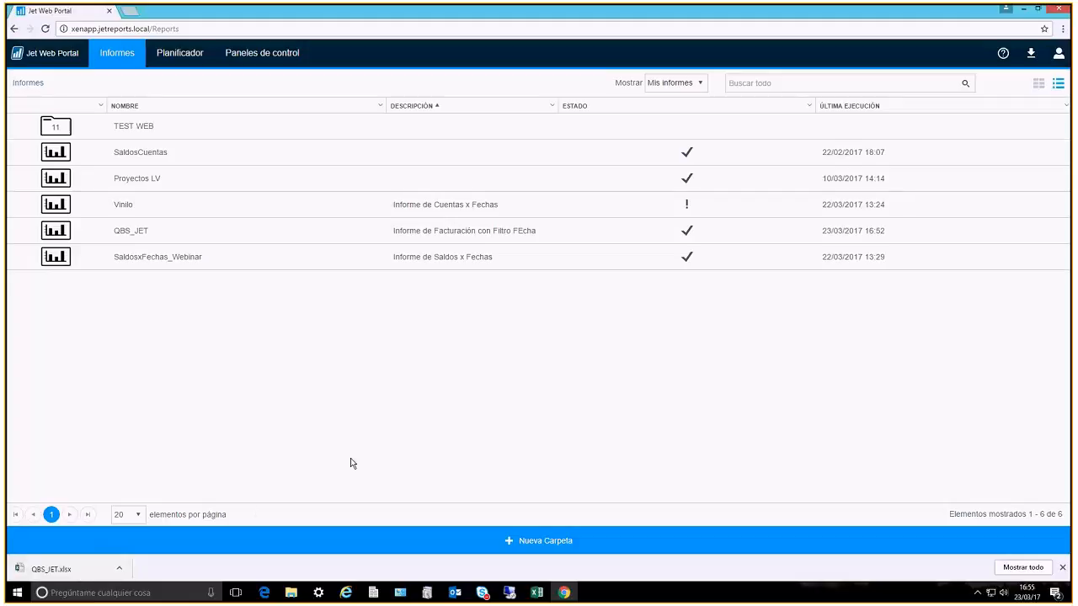
{"action": "left_click", "coordinate": [553, 240]}
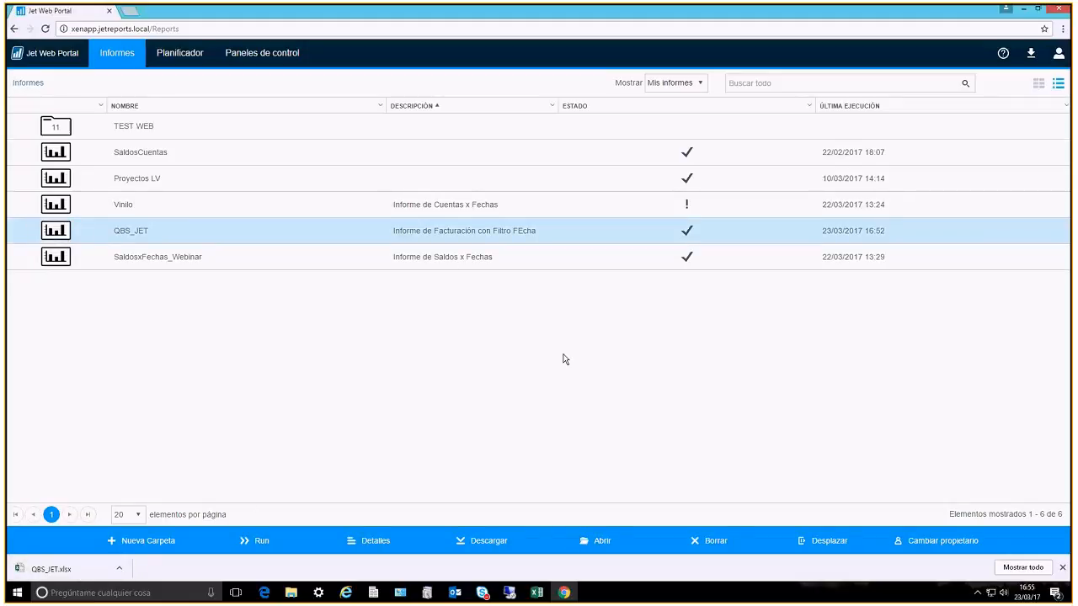
{"action": "left_click", "coordinate": [598, 541]}
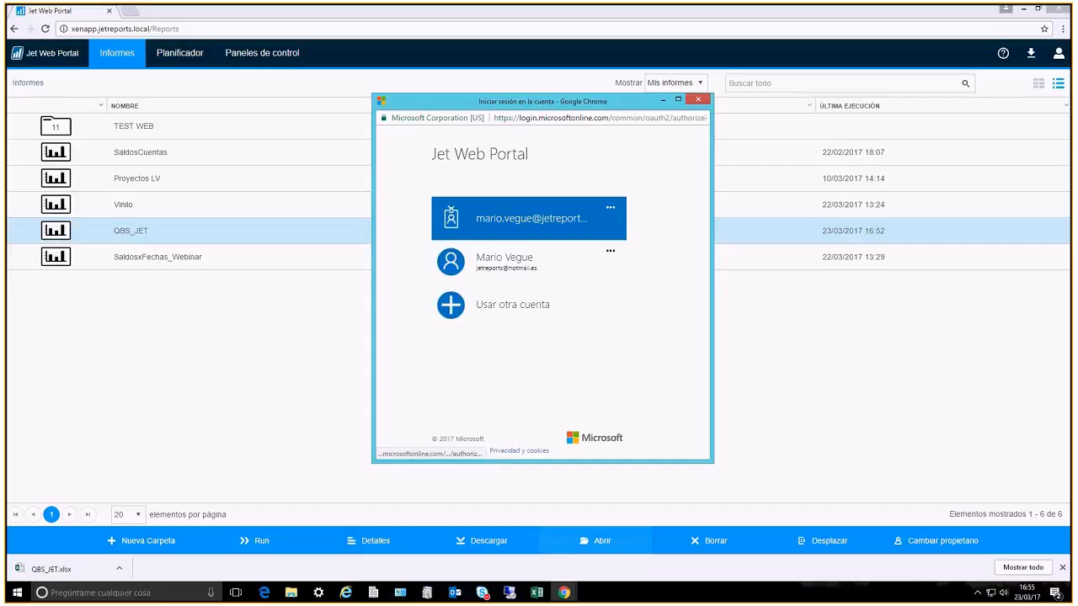
Sign in with the saved professional Microsoft account by entering the account password to load the workbook in Excel Online
{"action": "left_click", "coordinate": [519, 220]}
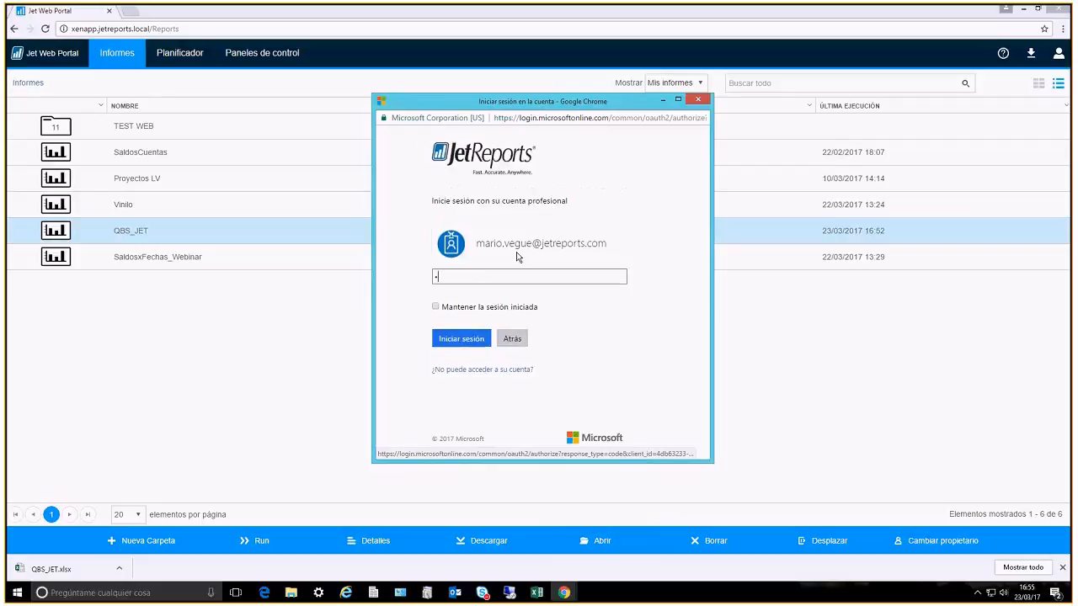
{"action": "type", "text": "•••••••••"}
{"action": "key", "text": "BackSpace"}
{"action": "key", "text": "BackSpace"}
{"action": "key", "text": "BackSpace"}
{"action": "key", "text": "BackSpace"}
{"action": "key", "text": "BackSpace"}
{"action": "key", "text": "BackSpace"}
{"action": "key", "text": "BackSpace"}
{"action": "key", "text": "BackSpace"}
{"action": "key", "text": "BackSpace"}
{"action": "type", "text": "•••••••••••"}
{"action": "key", "text": "Return"}
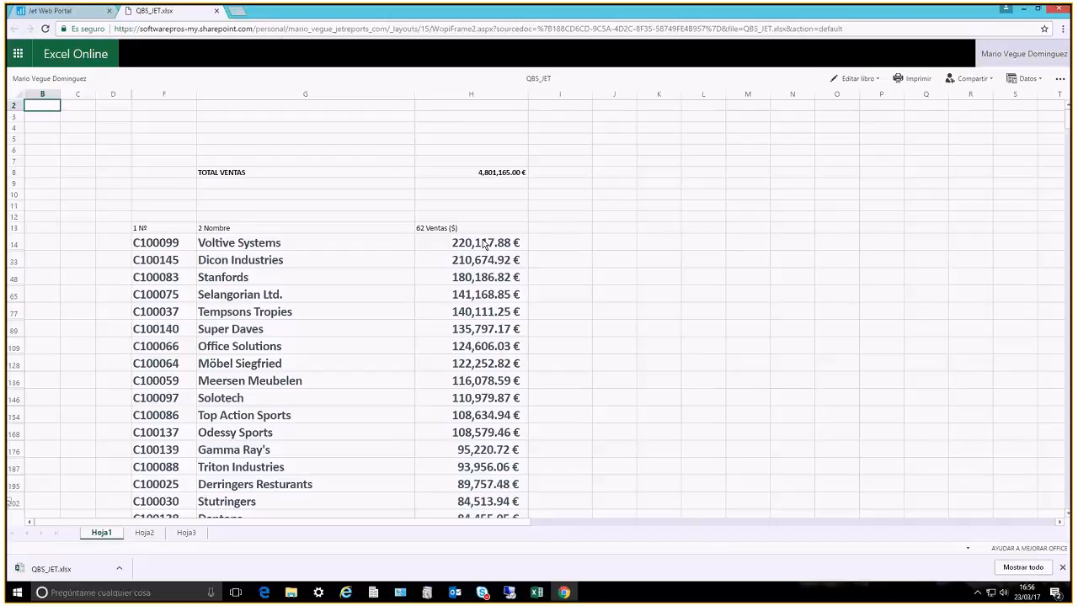
Examine the customer sales list in the online QBS_JET workbook, expanding the row groups to view each customer's invoice lines
{"action": "left_click", "coordinate": [214, 281]}
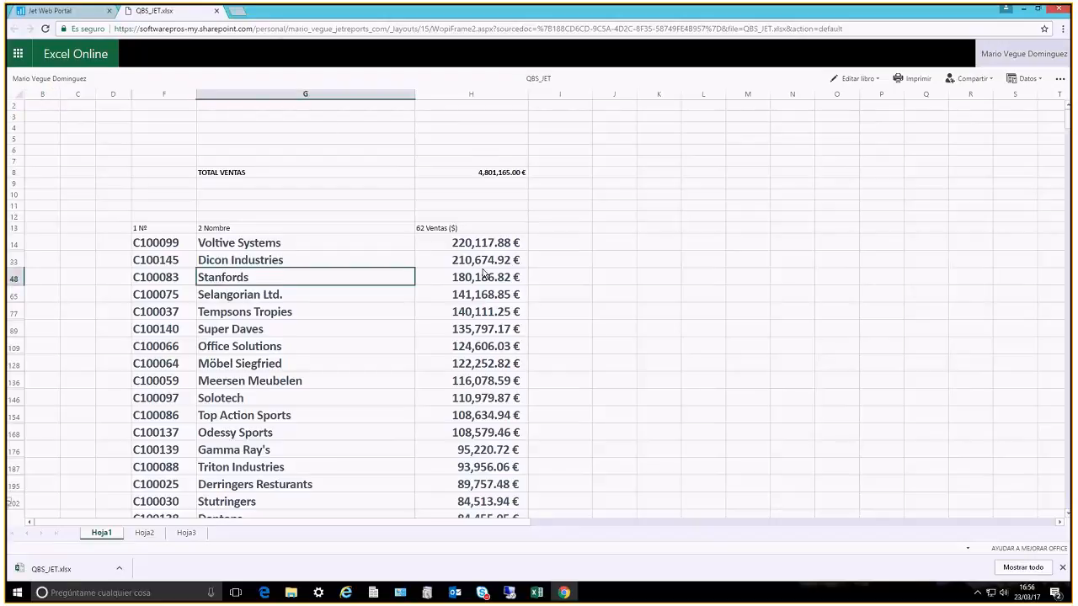
{"action": "scroll", "coordinate": [483, 274], "scroll_direction": "down", "scroll_amount": 3}
{"action": "scroll", "coordinate": [484, 291], "scroll_direction": "down", "scroll_amount": 3}
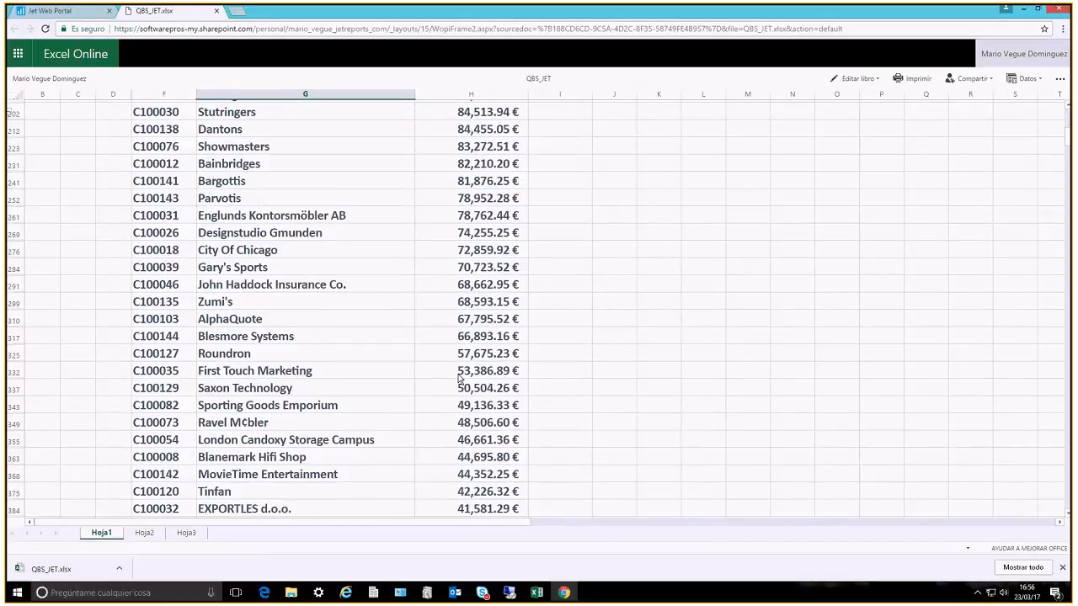
{"action": "scroll", "coordinate": [459, 380], "scroll_direction": "down", "scroll_amount": 1}
{"action": "scroll", "coordinate": [459, 380], "scroll_direction": "down", "scroll_amount": 3}
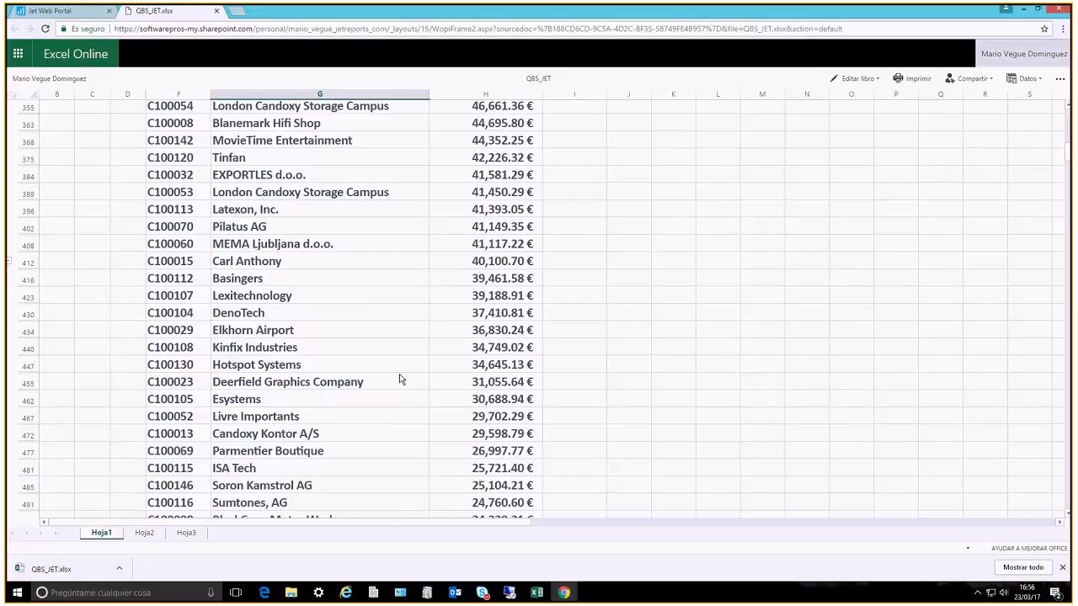
{"action": "scroll", "coordinate": [401, 380], "scroll_direction": "up", "scroll_amount": 3}
{"action": "scroll", "coordinate": [77, 118], "scroll_direction": "up", "scroll_amount": 1}
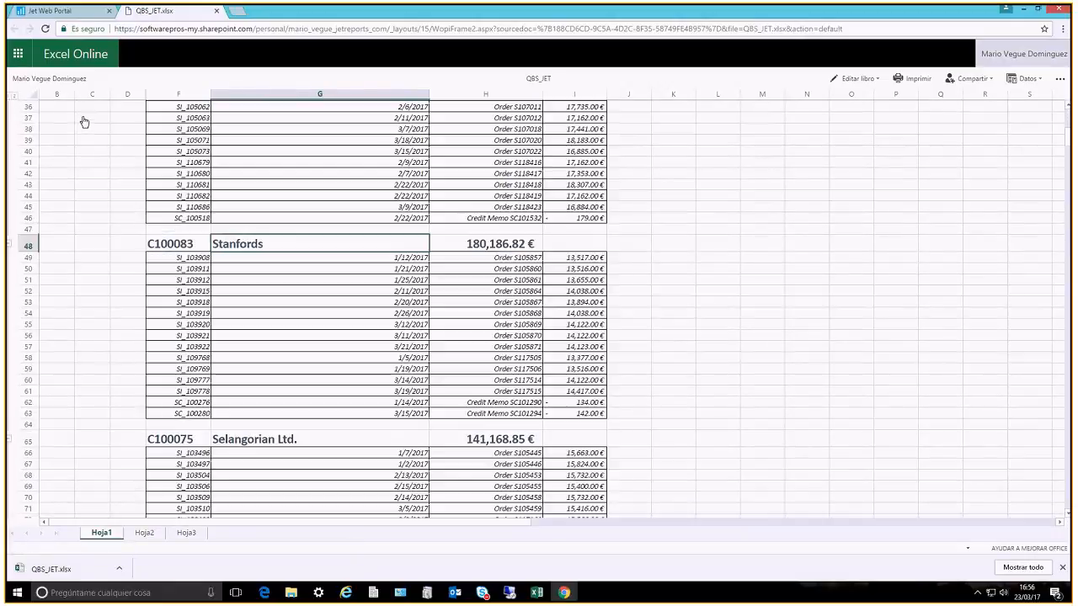
{"action": "scroll", "coordinate": [418, 336], "scroll_direction": "up", "scroll_amount": 3}
{"action": "scroll", "coordinate": [404, 354], "scroll_direction": "up", "scroll_amount": 2}
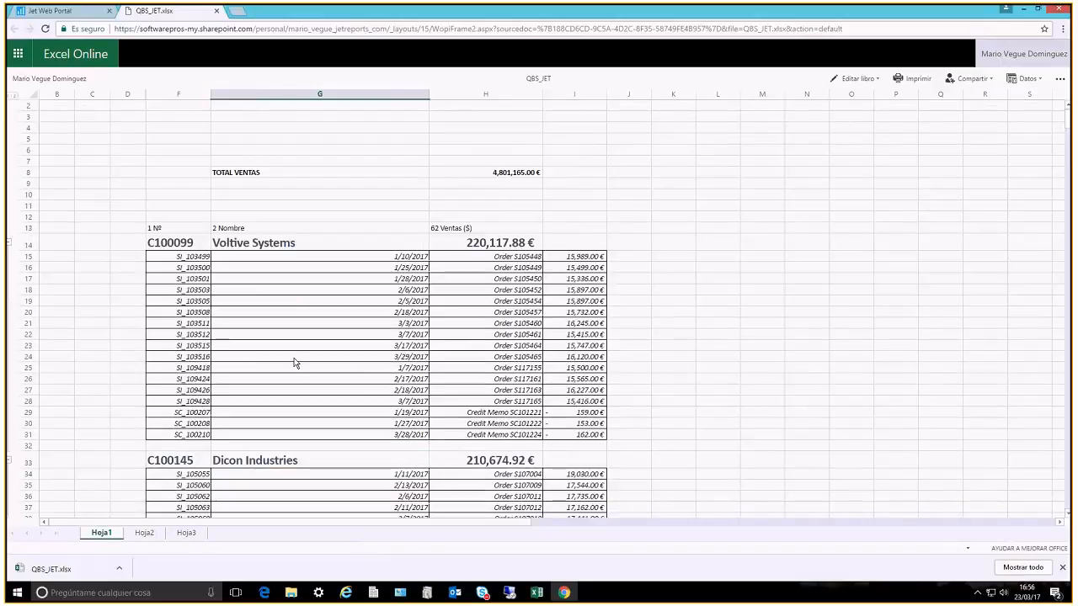
{"action": "left_click", "coordinate": [477, 290]}
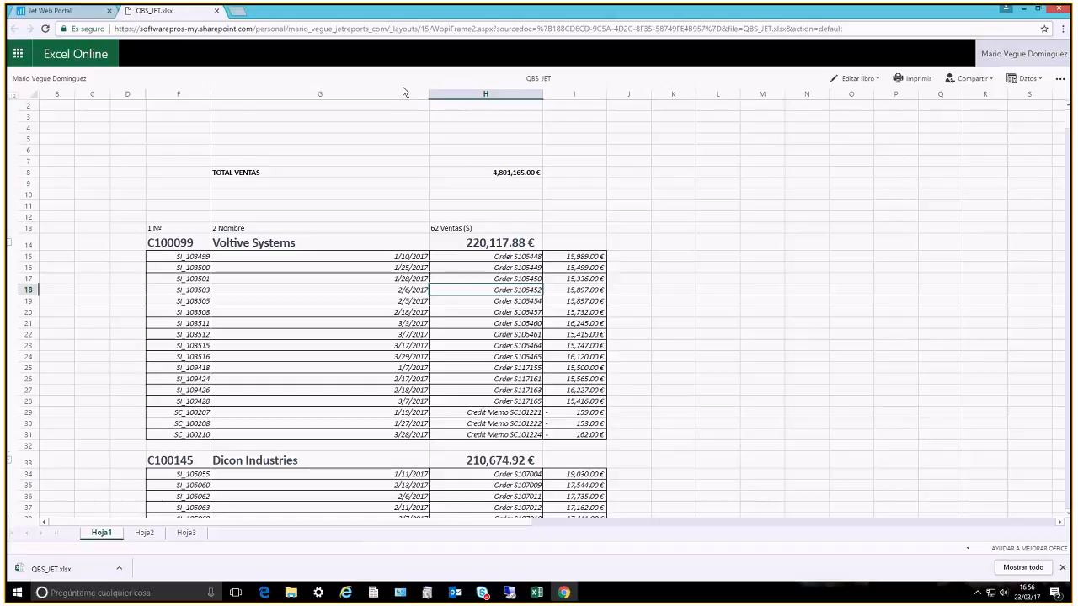
Leave the web portal for the Citrix Receiver application list and switch to the QBS_JET workbook in Excel
{"action": "left_click", "coordinate": [74, 12]}
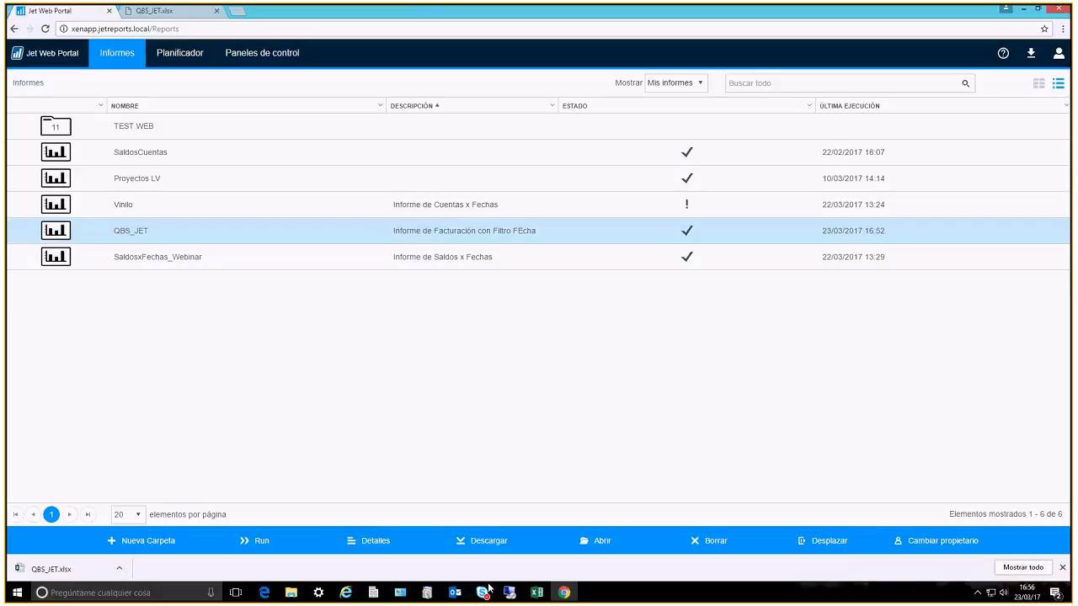
{"action": "left_click", "coordinate": [1025, 10]}
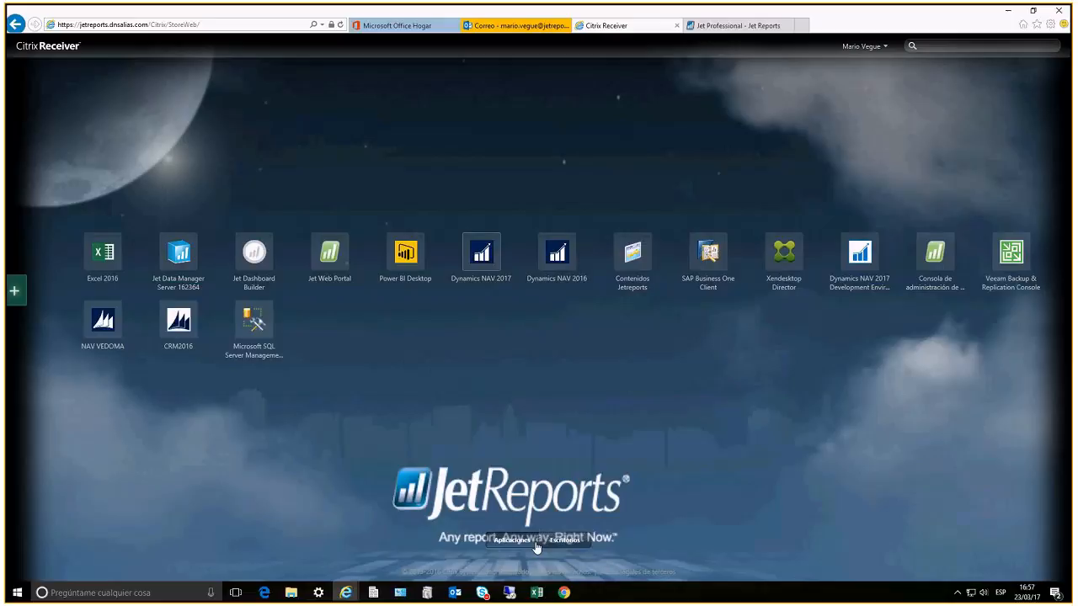
{"action": "left_click", "coordinate": [102, 255]}
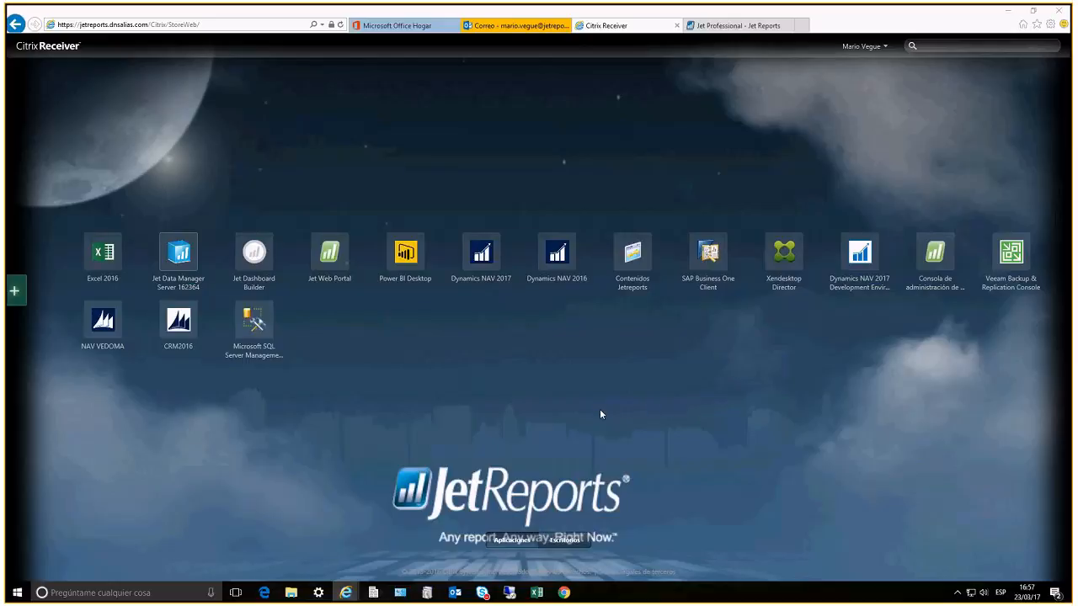
{"action": "mouse_move", "coordinate": [482, 595]}
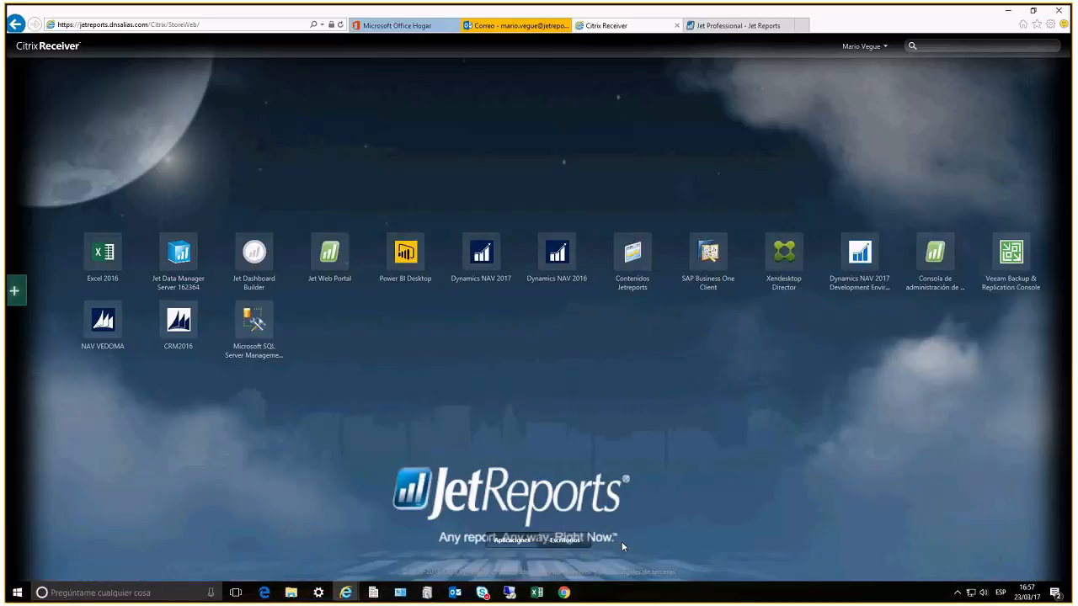
{"action": "mouse_move", "coordinate": [630, 4]}
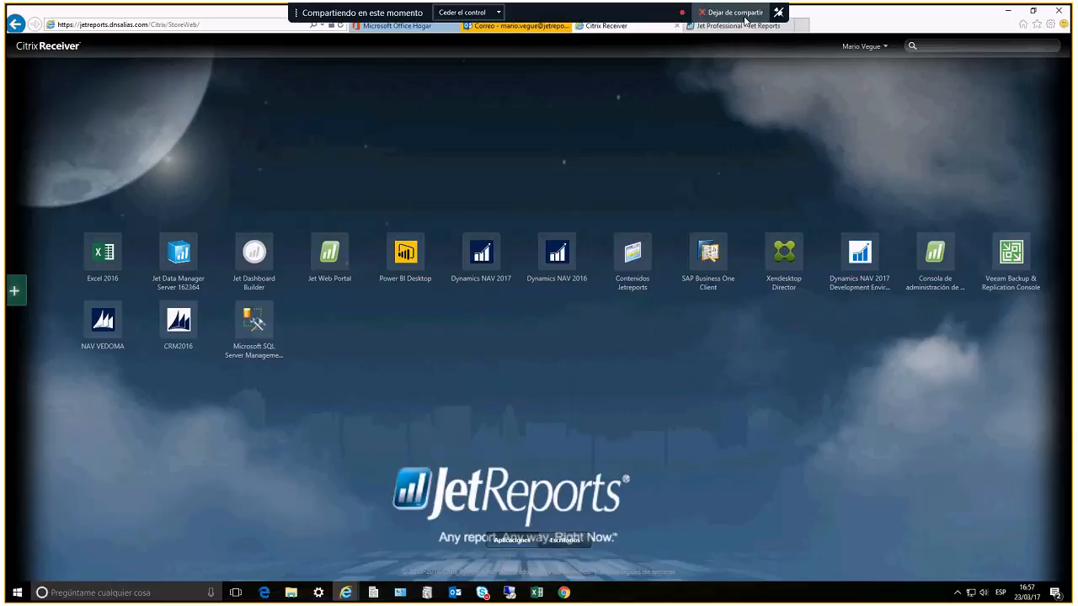
{"action": "left_click", "coordinate": [498, 12]}
{"action": "left_click", "coordinate": [500, 12]}
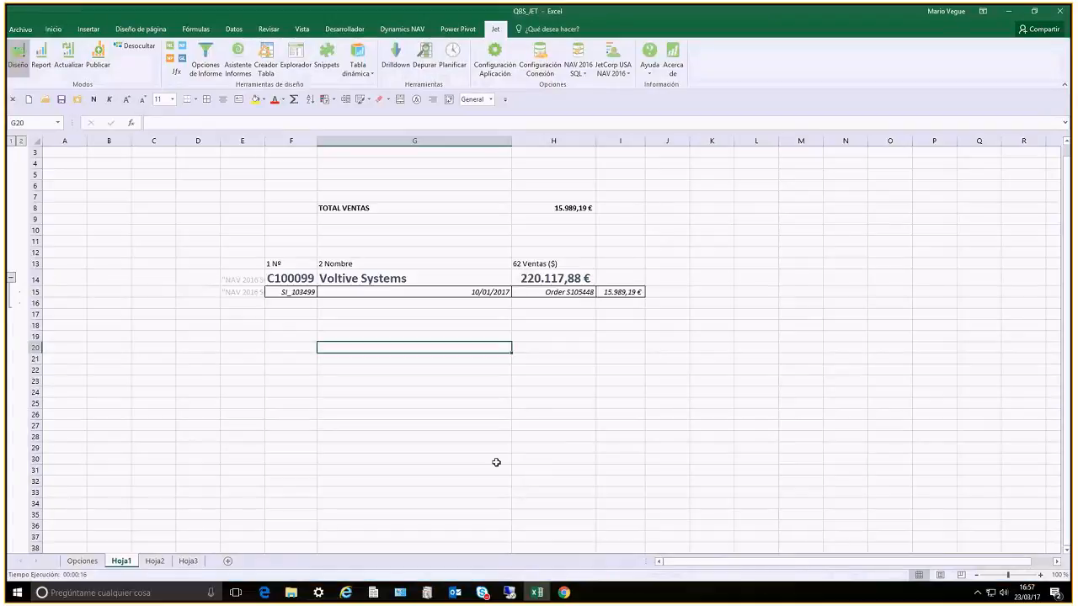
Start opening another workbook in Excel and allow Citrix Receiver read-only access to the computer's files
{"action": "left_click", "coordinate": [366, 383]}
{"action": "left_click", "coordinate": [61, 100]}
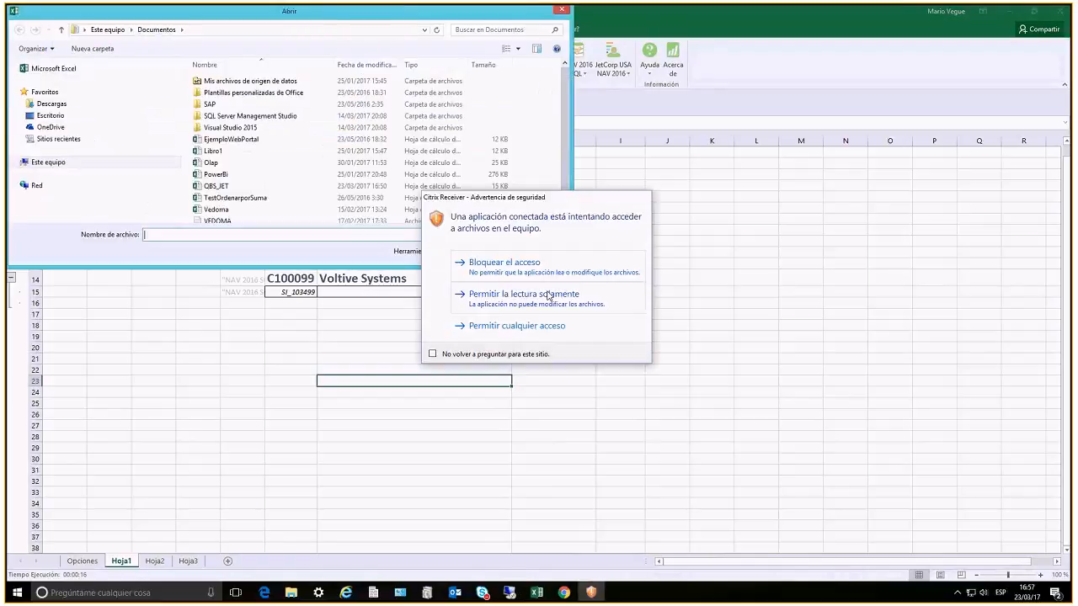
{"action": "left_click", "coordinate": [549, 294]}
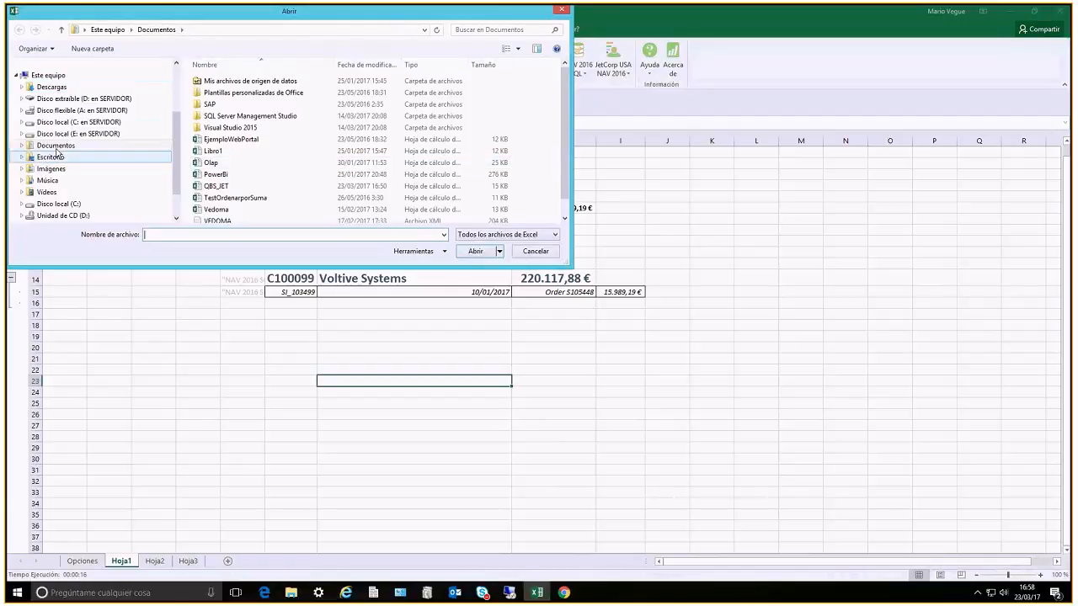
Look through the Excel files in the Documentos folder for a ready-made report
{"action": "left_click", "coordinate": [56, 145]}
{"action": "left_click", "coordinate": [212, 163]}
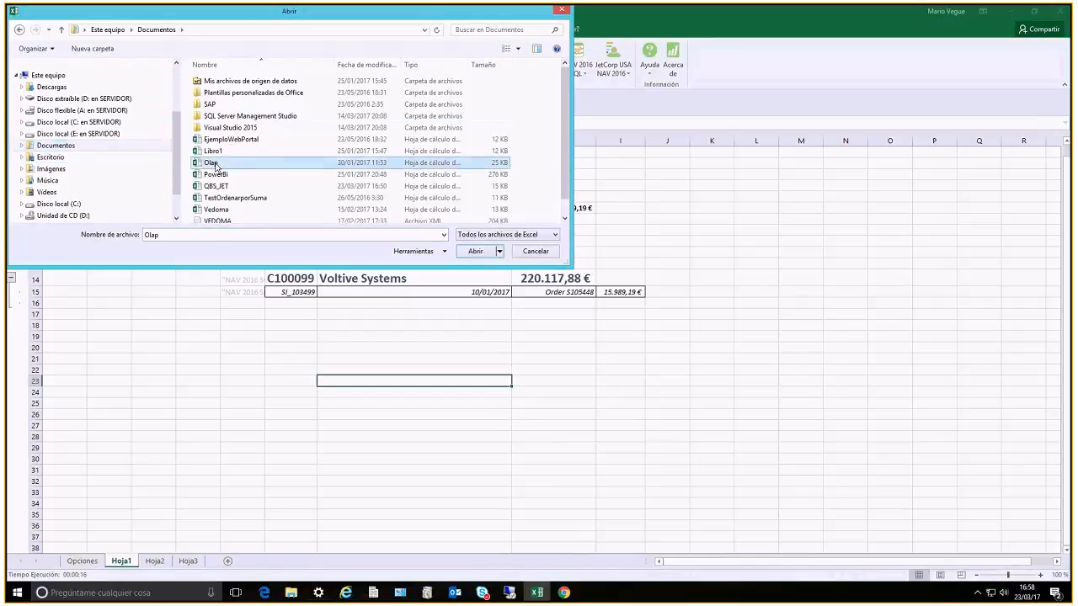
{"action": "scroll", "coordinate": [291, 178], "scroll_direction": "down", "scroll_amount": 1}
{"action": "scroll", "coordinate": [291, 179], "scroll_direction": "up", "scroll_amount": 1}
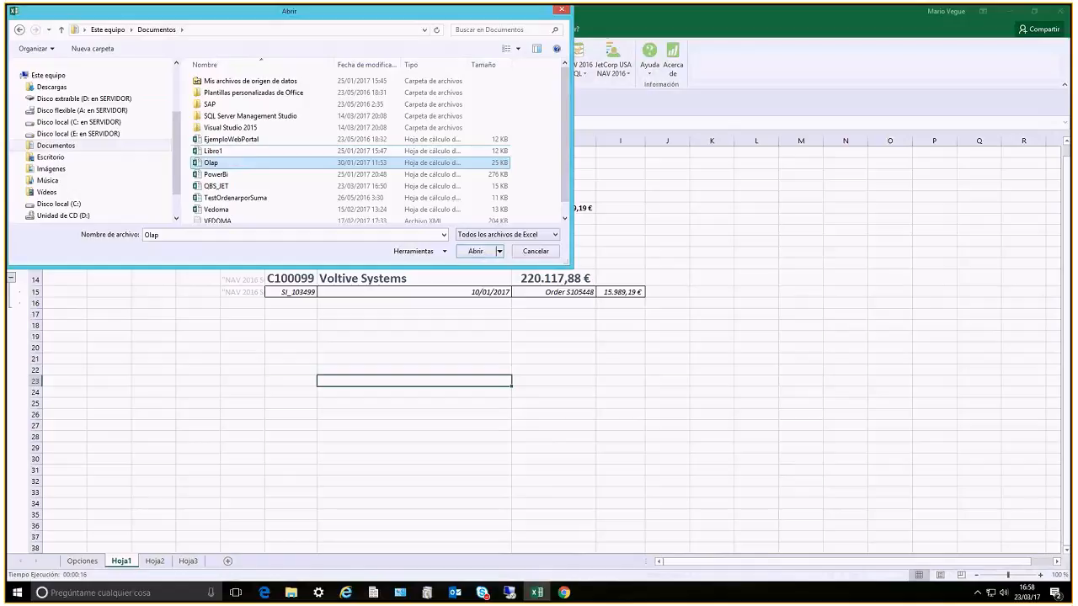
{"action": "left_click", "coordinate": [39, 143]}
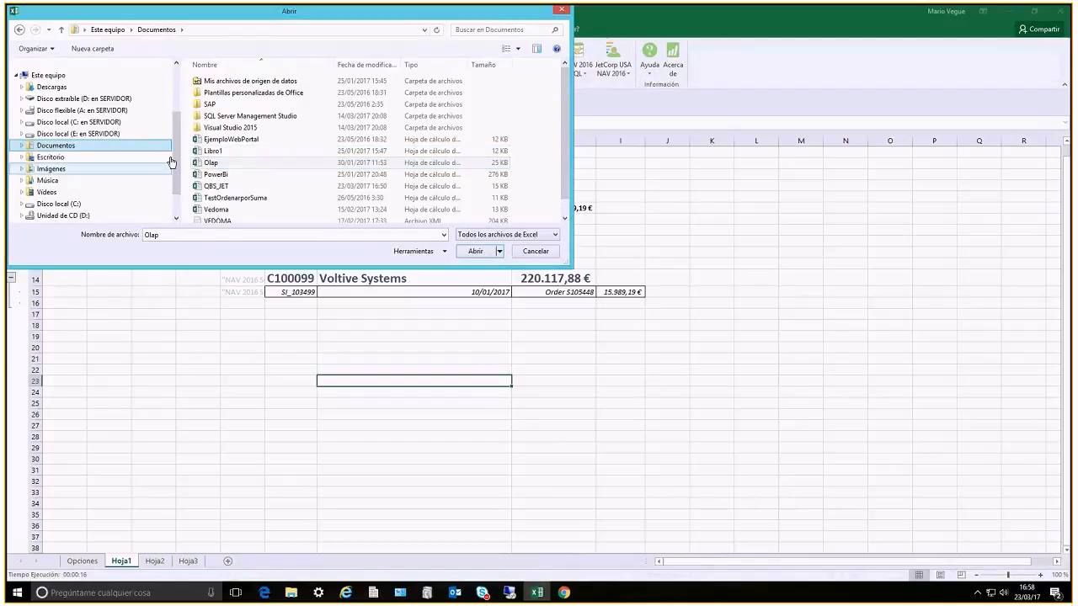
{"action": "scroll", "coordinate": [176, 91], "scroll_direction": "up", "scroll_amount": 3}
Go to the Reports folder on the Escritorio and look through its NAV report files
{"action": "left_click", "coordinate": [49, 115]}
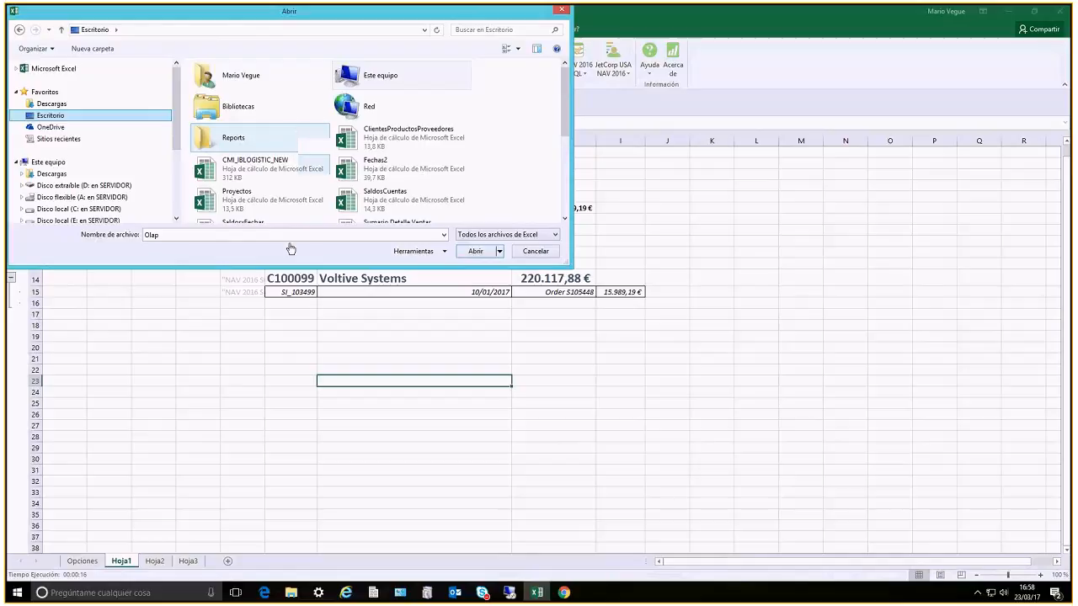
{"action": "double_click", "coordinate": [226, 139]}
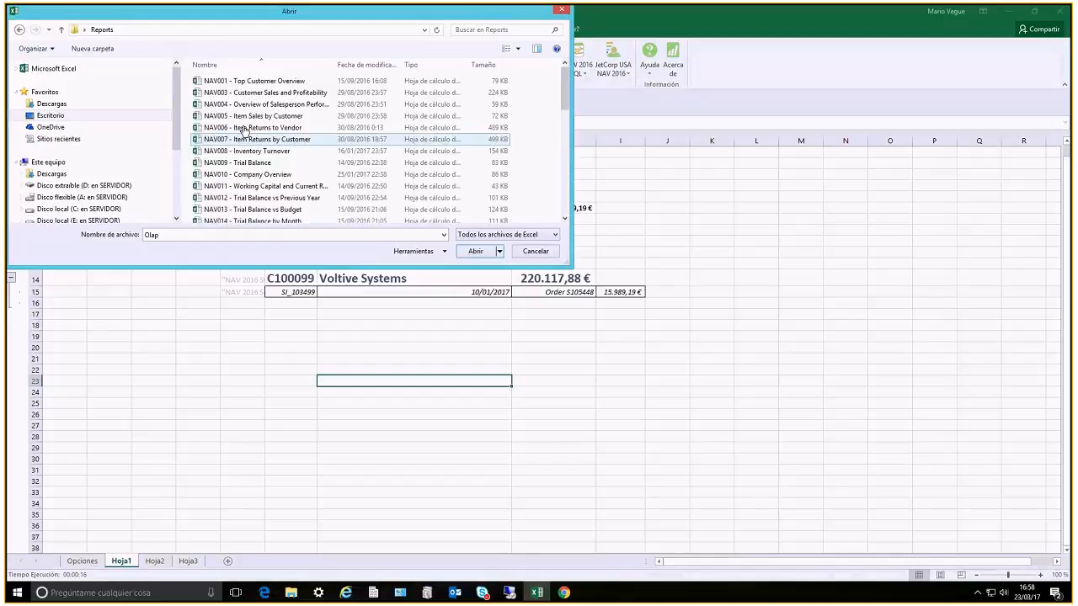
{"action": "scroll", "coordinate": [291, 139], "scroll_direction": "down", "scroll_amount": 1}
{"action": "scroll", "coordinate": [292, 139], "scroll_direction": "down", "scroll_amount": 4}
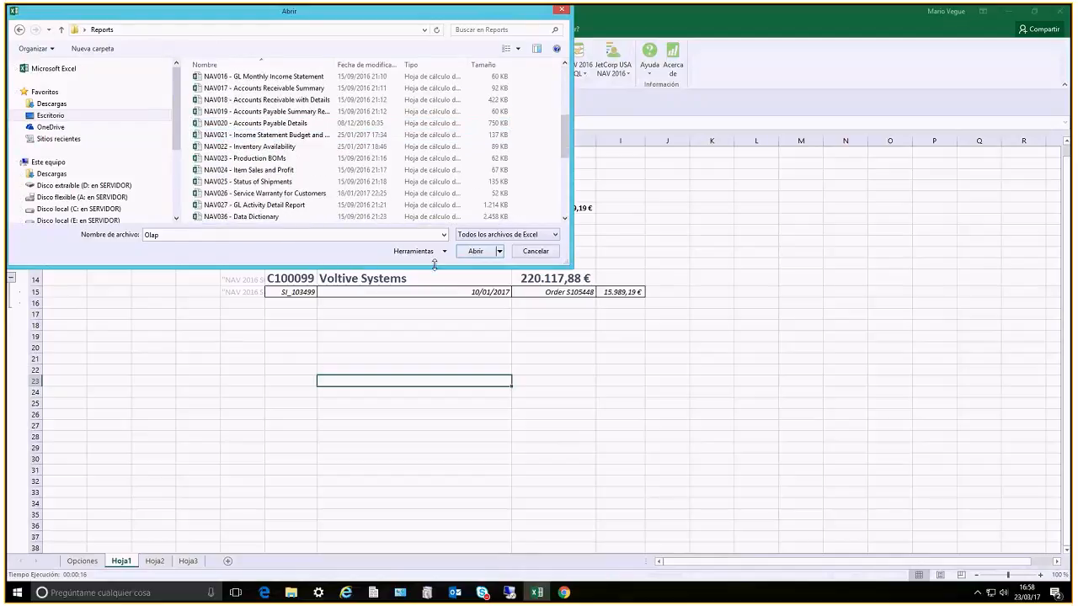
Cancel opening a file and run the QBS_JET customer sales report in Report mode
{"action": "key", "text": "Escape"}
{"action": "left_click", "coordinate": [41, 59]}
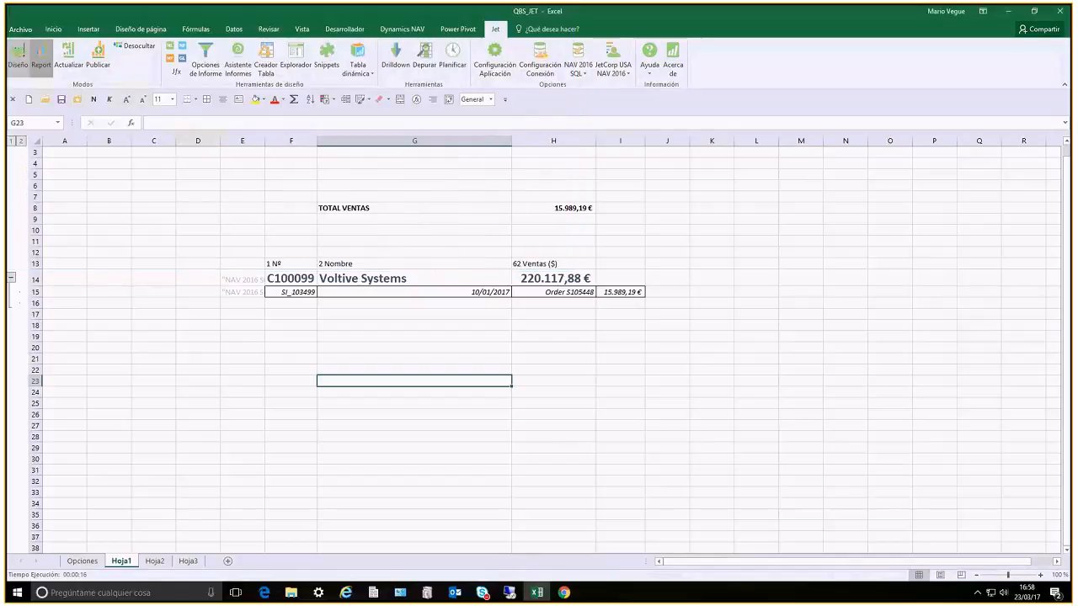
{"action": "left_click", "coordinate": [606, 340]}
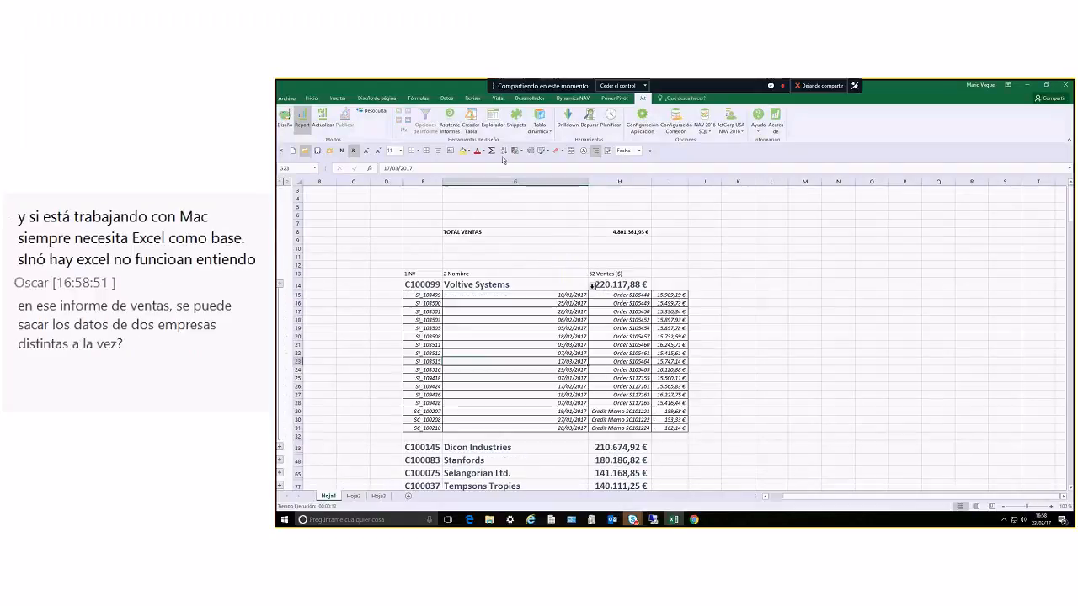
Start opening a workbook again, select NAV008 - Inventory Turnover, and look through the NAV reports sorted by size
{"action": "left_click", "coordinate": [481, 190]}
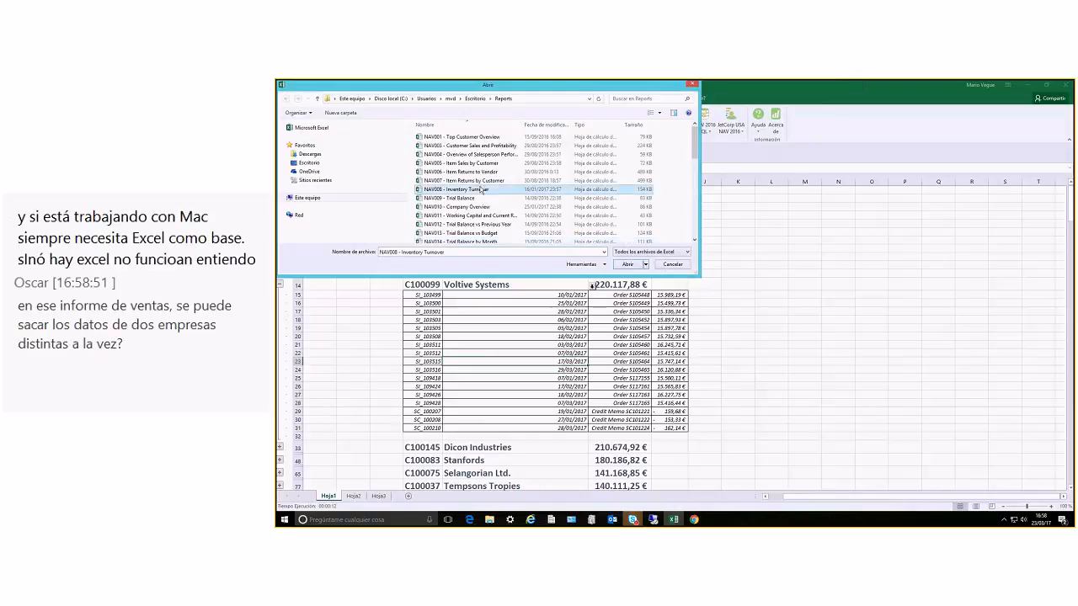
{"action": "scroll", "coordinate": [496, 195], "scroll_direction": "down", "scroll_amount": 3}
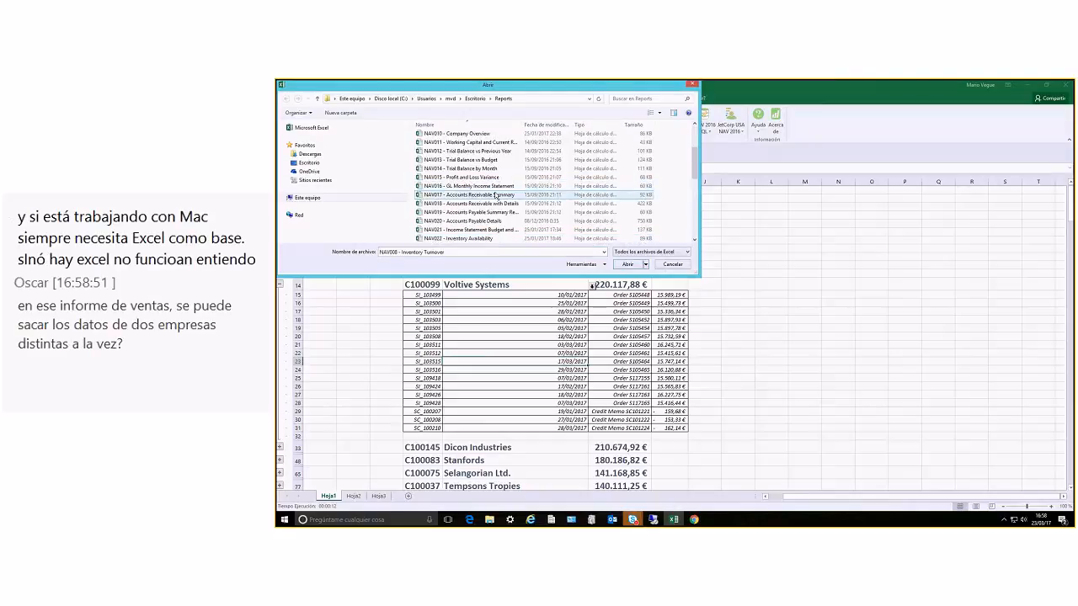
{"action": "scroll", "coordinate": [496, 196], "scroll_direction": "down", "scroll_amount": 4}
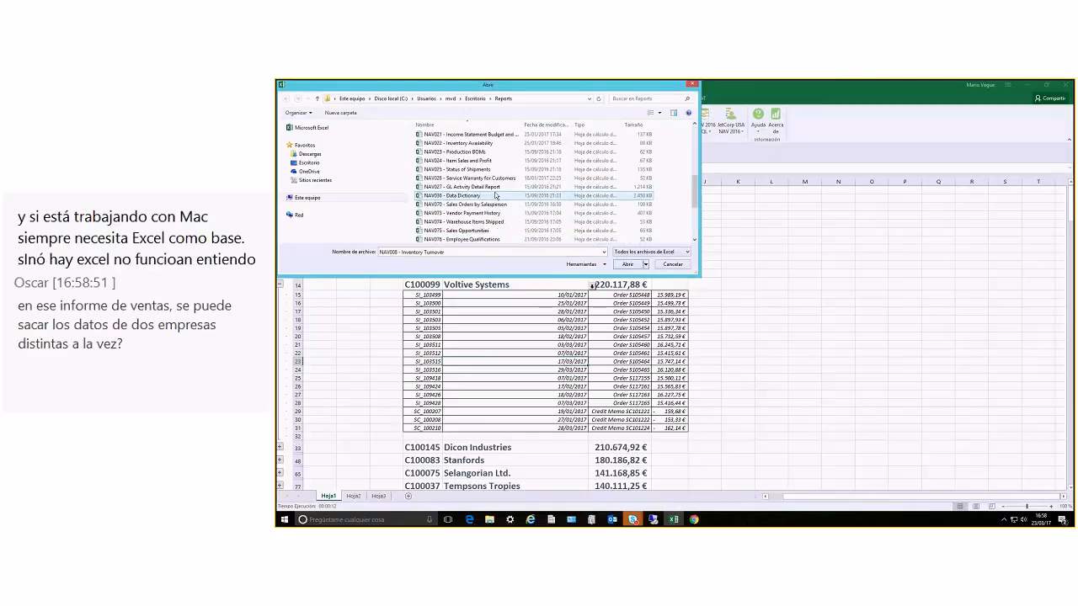
{"action": "scroll", "coordinate": [496, 195], "scroll_direction": "up", "scroll_amount": 1}
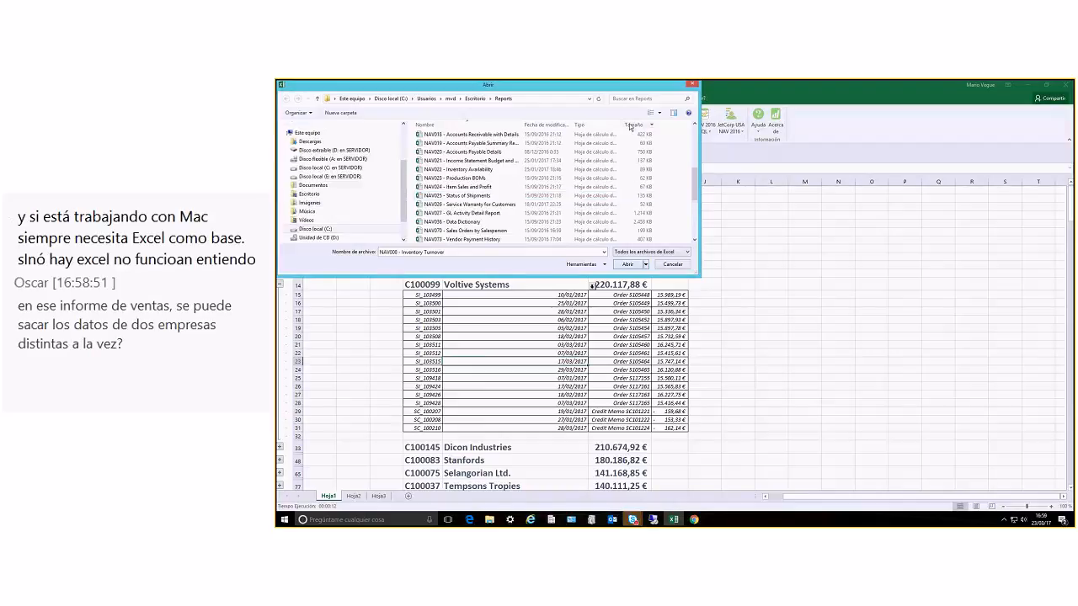
{"action": "scroll", "coordinate": [517, 167], "scroll_direction": "down", "scroll_amount": 3}
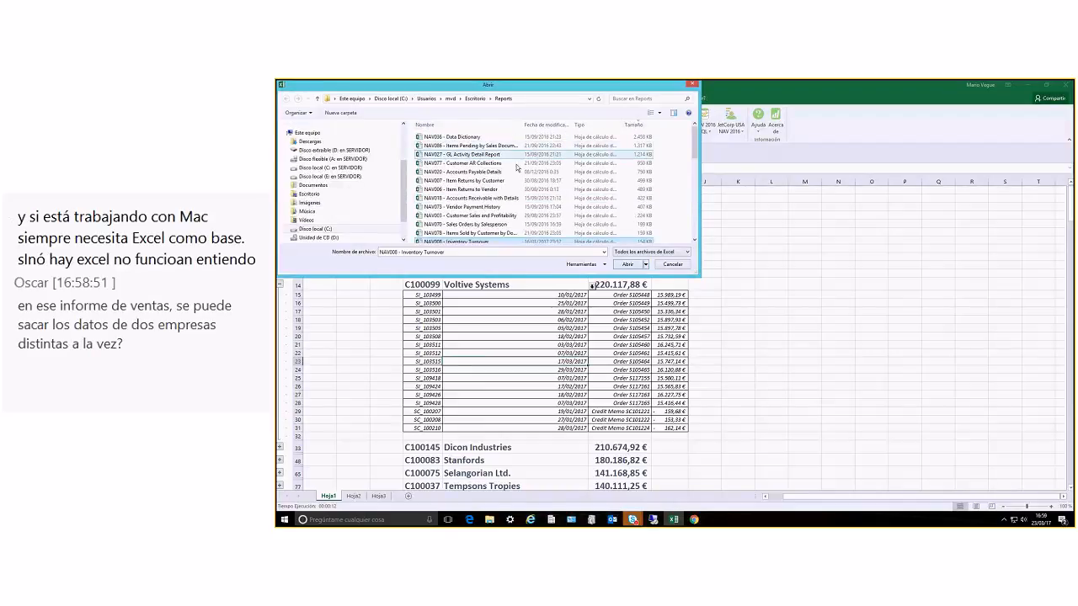
{"action": "scroll", "coordinate": [501, 194], "scroll_direction": "down", "scroll_amount": 2}
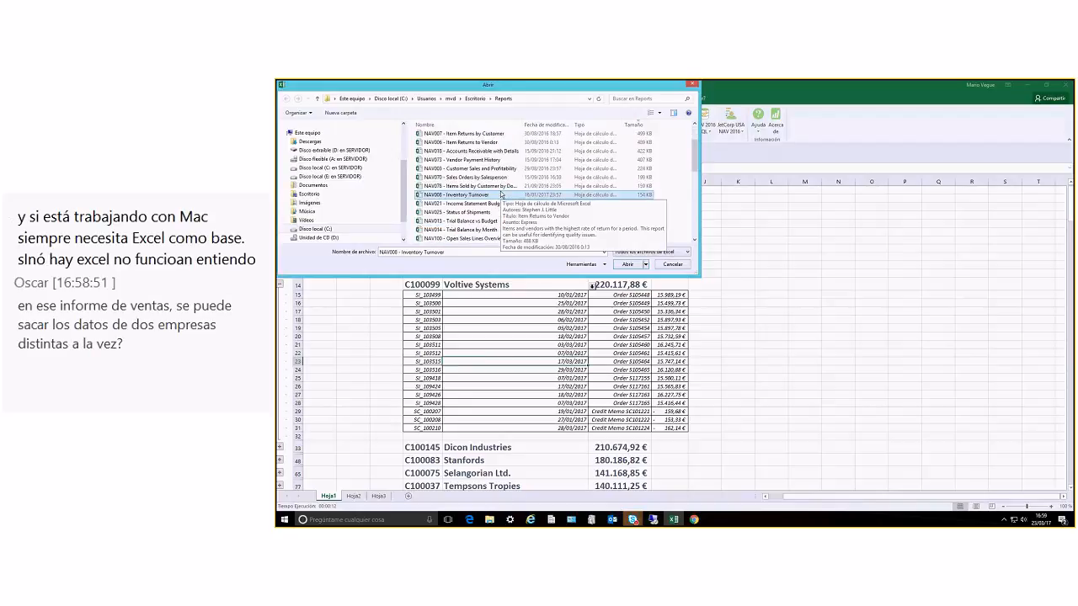
{"action": "scroll", "coordinate": [501, 193], "scroll_direction": "down", "scroll_amount": 5}
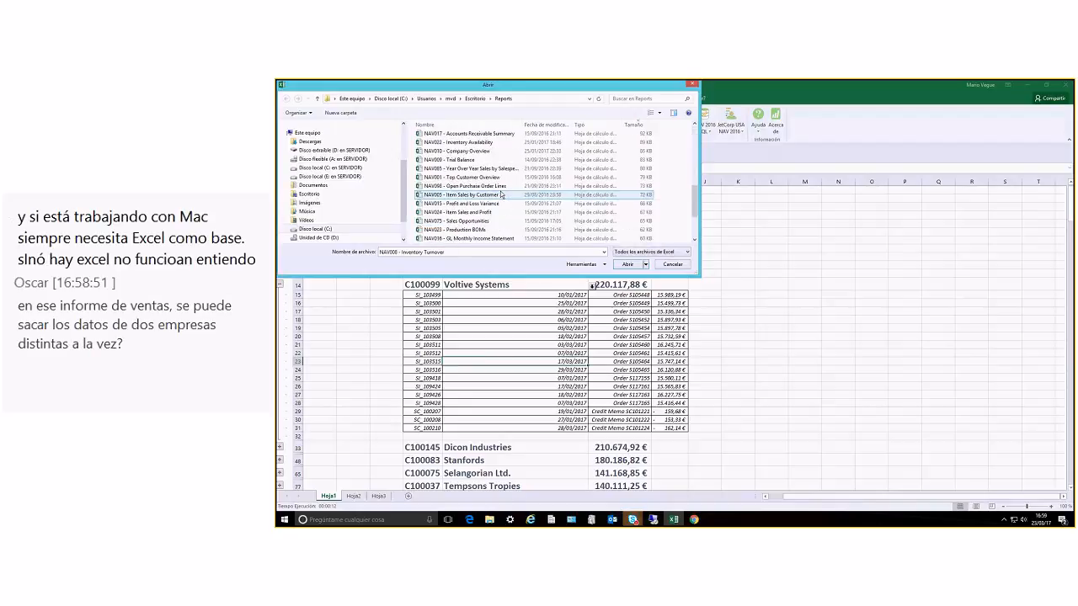
{"action": "scroll", "coordinate": [500, 194], "scroll_direction": "down", "scroll_amount": 2}
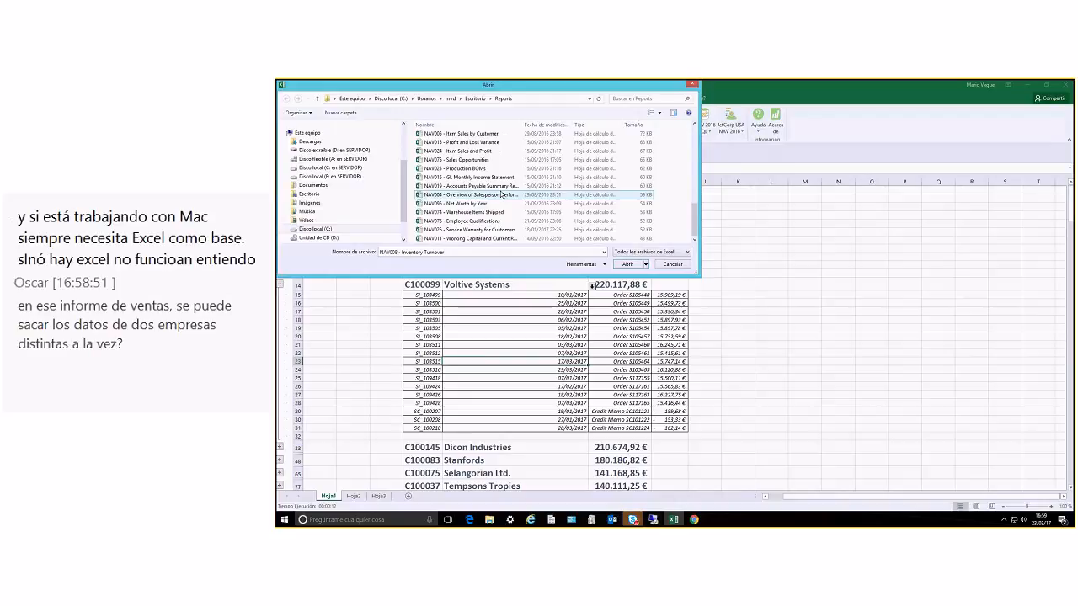
Sort the NAV reports by name and look through the list down to the last report
{"action": "left_click", "coordinate": [475, 126]}
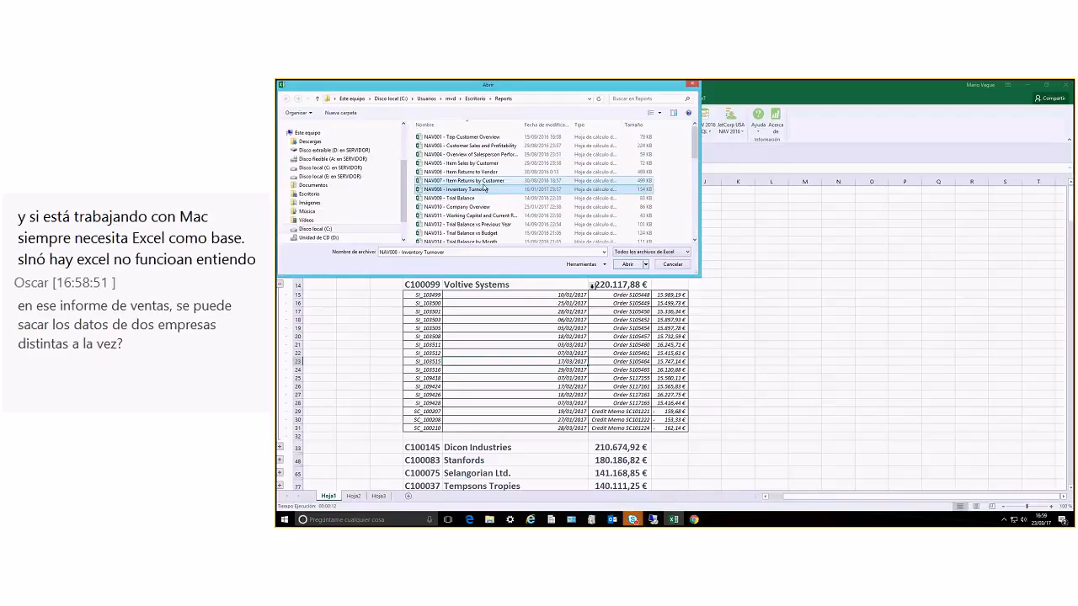
{"action": "scroll", "coordinate": [484, 188], "scroll_direction": "down", "scroll_amount": 5}
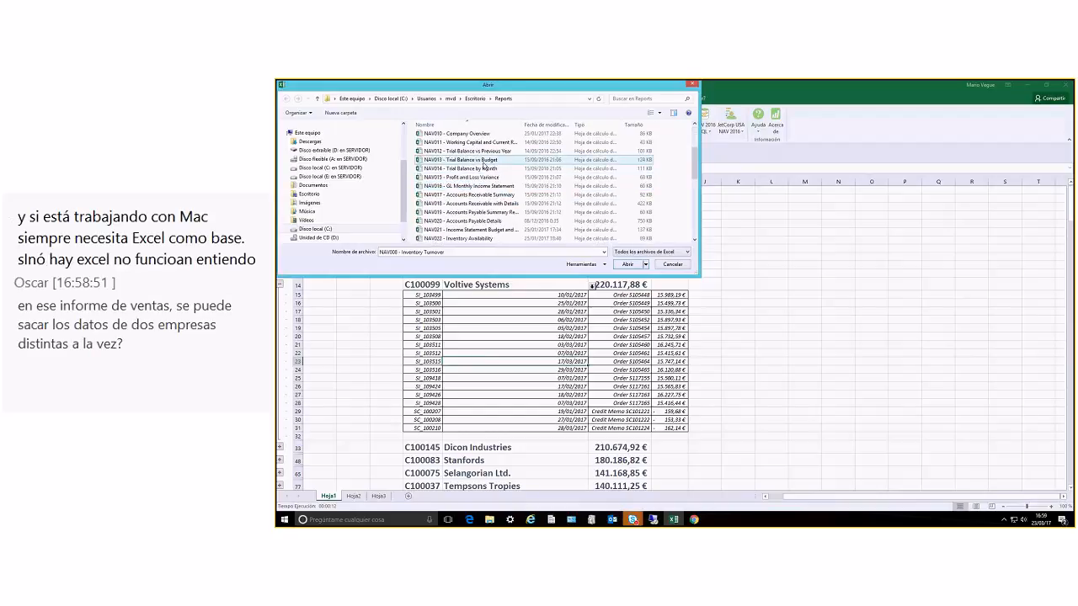
{"action": "scroll", "coordinate": [484, 166], "scroll_direction": "down", "scroll_amount": 2}
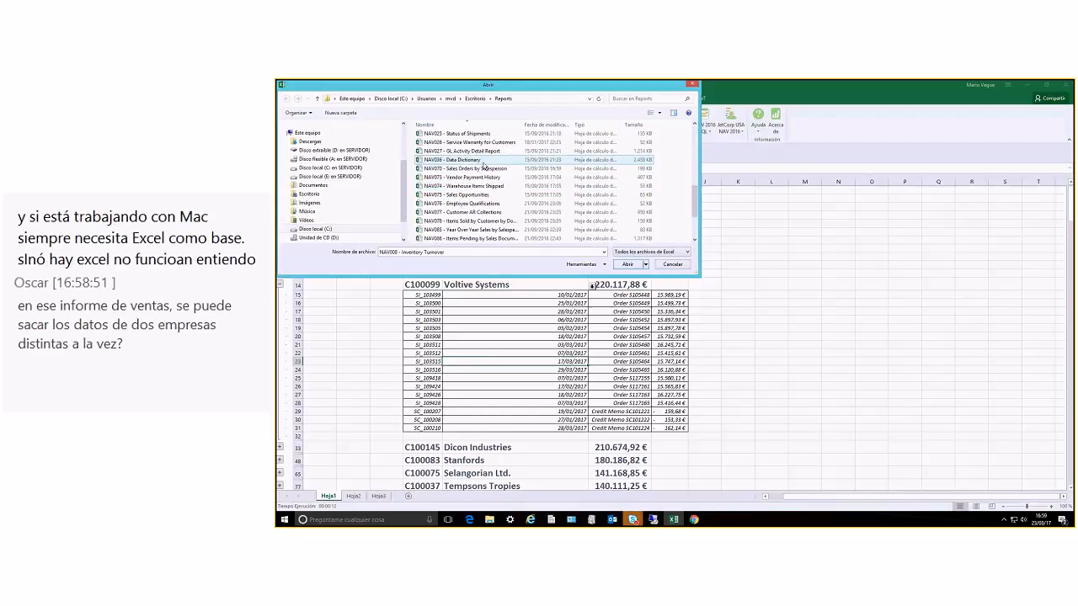
{"action": "scroll", "coordinate": [438, 190], "scroll_direction": "down", "scroll_amount": 2}
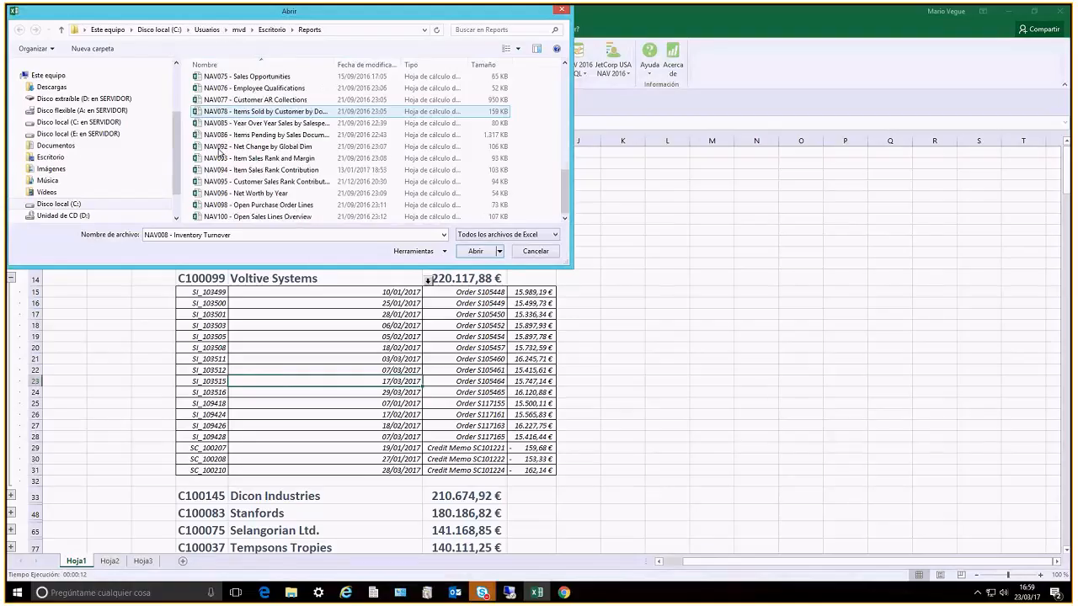
Browse the local C: drive of SERVIDOR to the Usuarios > jetre > Documentos folder
{"action": "scroll", "coordinate": [126, 135], "scroll_direction": "down", "scroll_amount": 1}
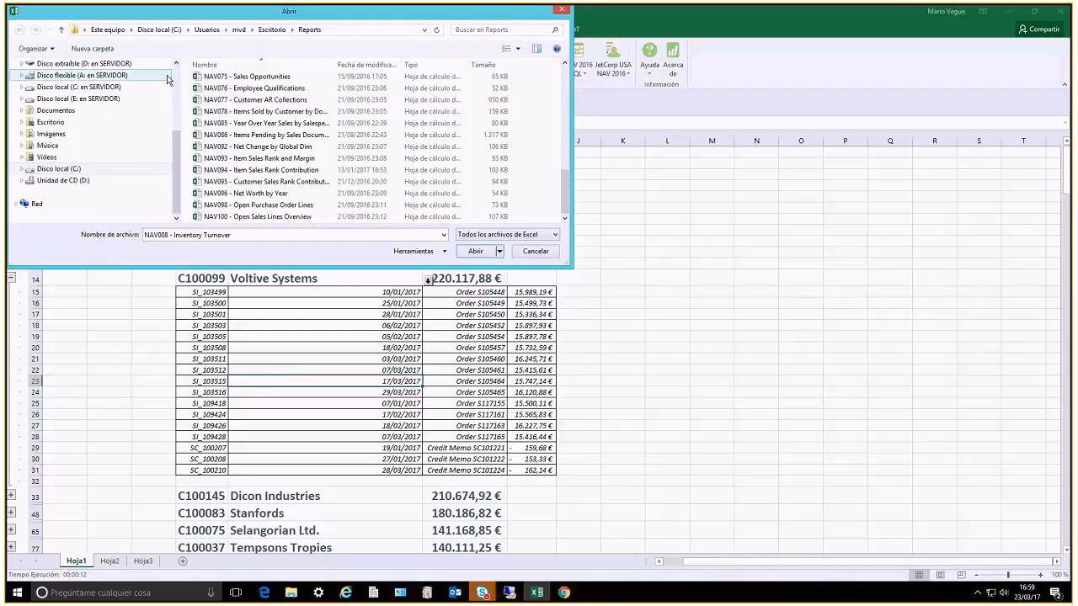
{"action": "left_click", "coordinate": [93, 93]}
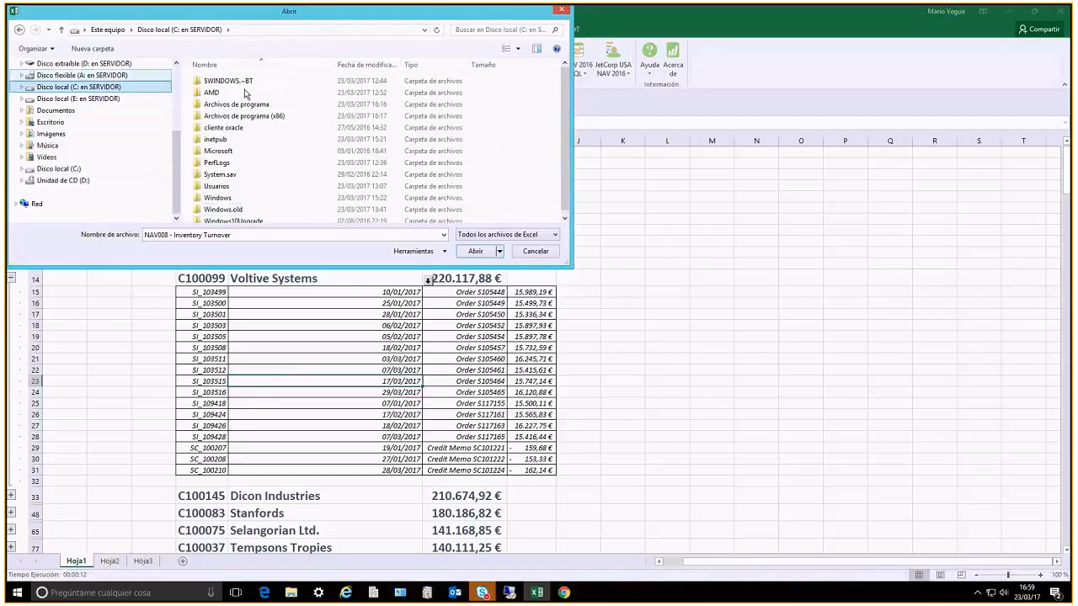
{"action": "double_click", "coordinate": [217, 186]}
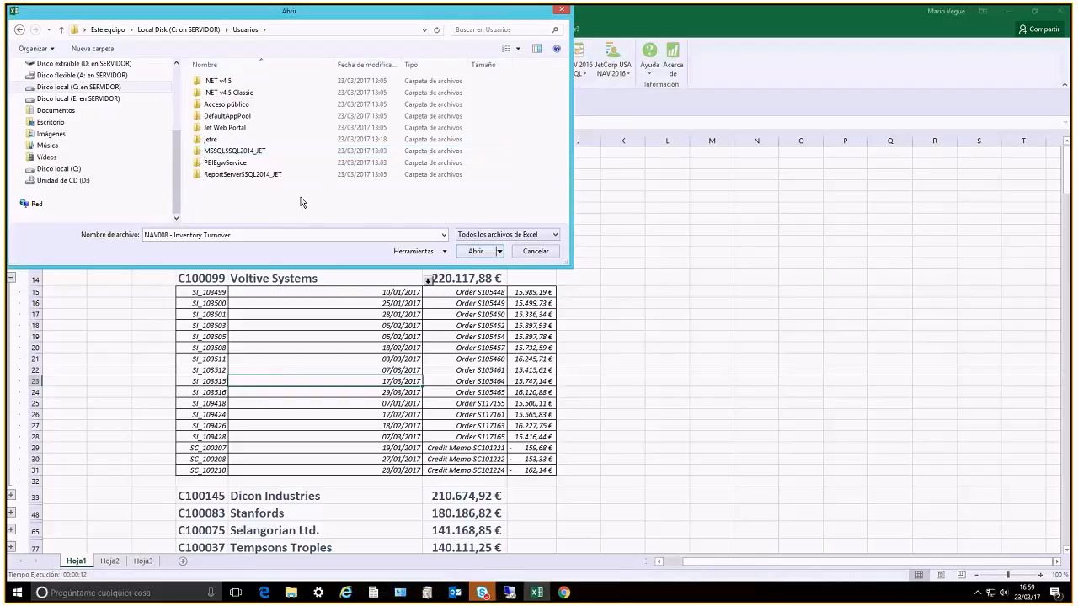
{"action": "double_click", "coordinate": [207, 139]}
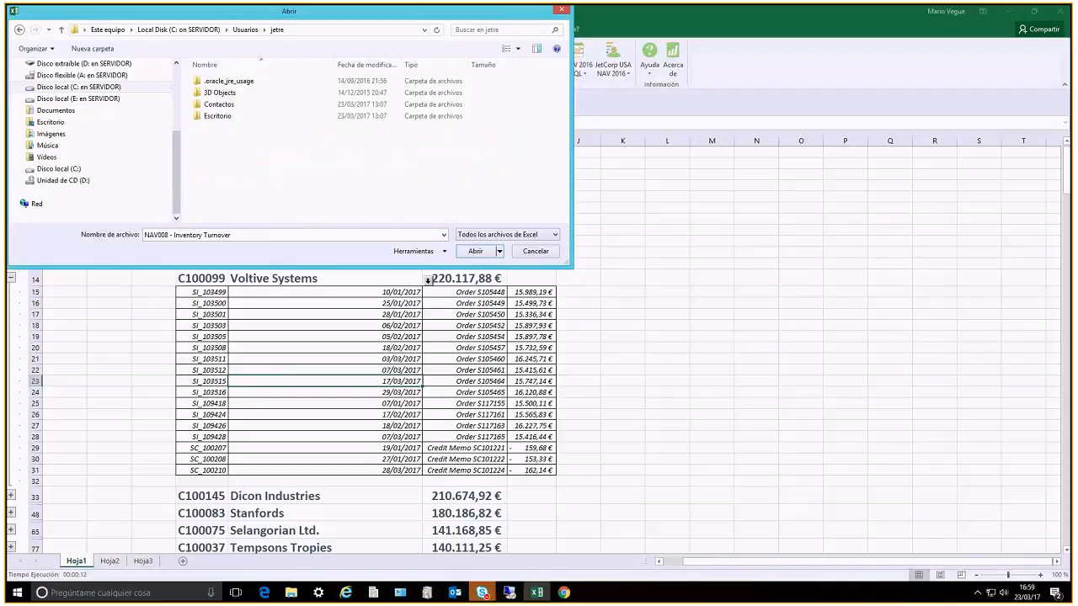
{"action": "left_click", "coordinate": [233, 129]}
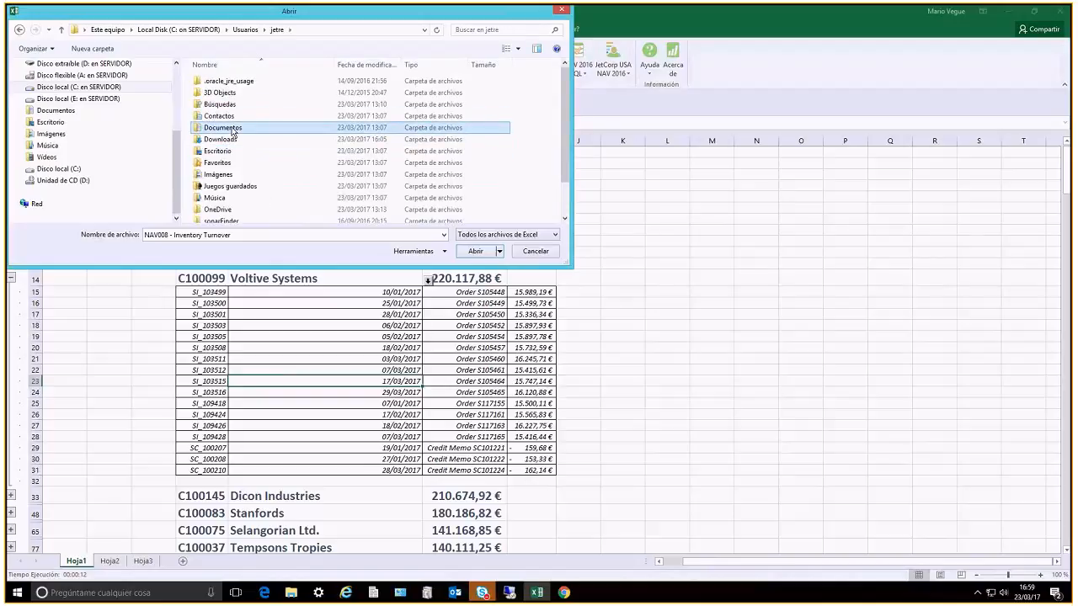
{"action": "double_click", "coordinate": [233, 129]}
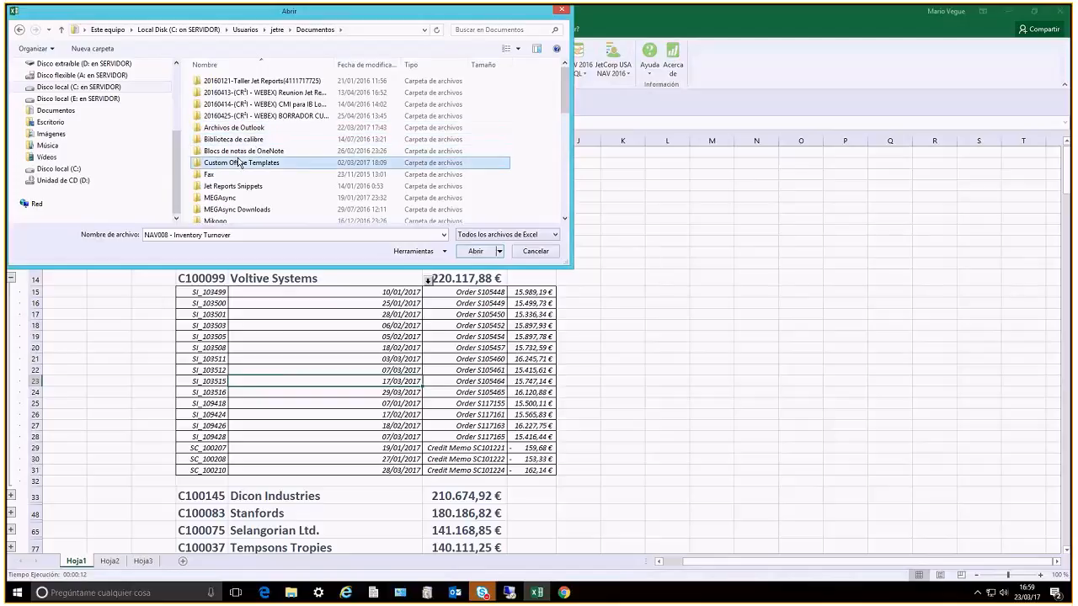
Find the My Reports folder in Documentos and open its Reports subfolder
{"action": "scroll", "coordinate": [239, 163], "scroll_direction": "down", "scroll_amount": 1}
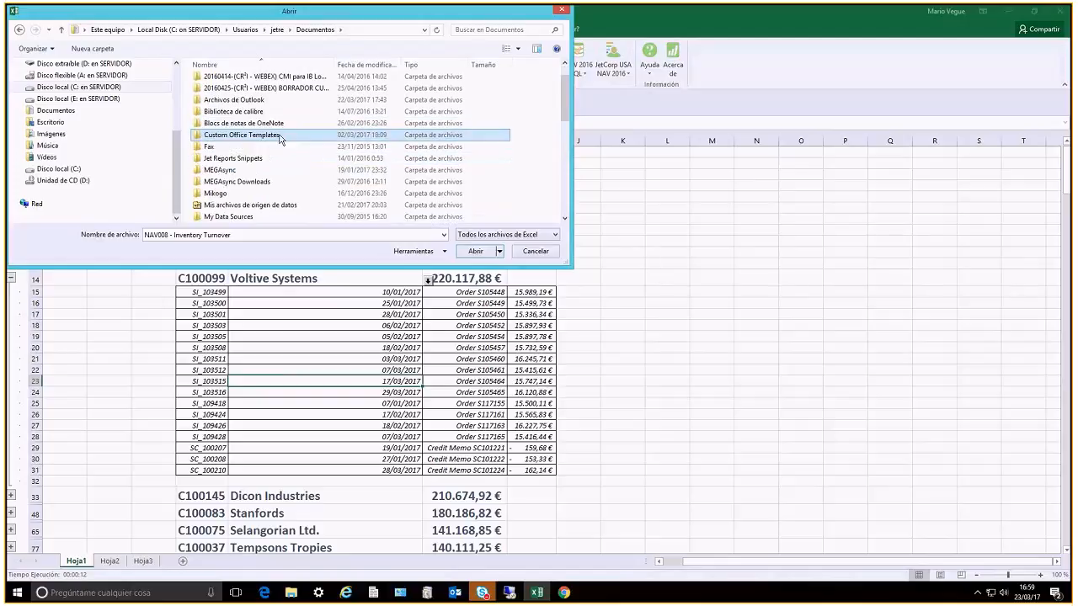
{"action": "scroll", "coordinate": [279, 139], "scroll_direction": "up", "scroll_amount": 1}
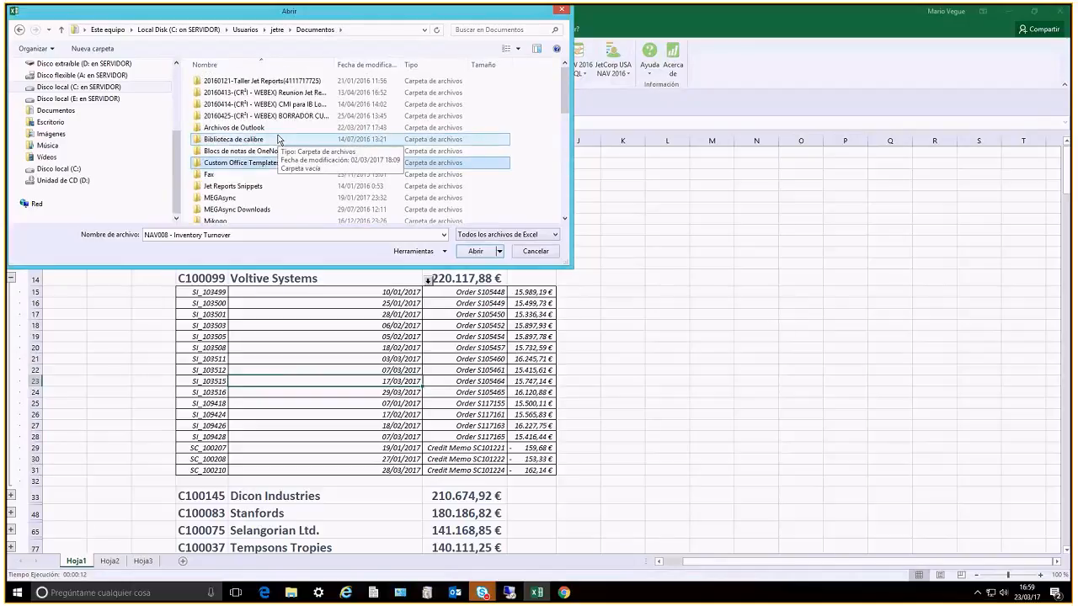
{"action": "scroll", "coordinate": [312, 205], "scroll_direction": "down", "scroll_amount": 3}
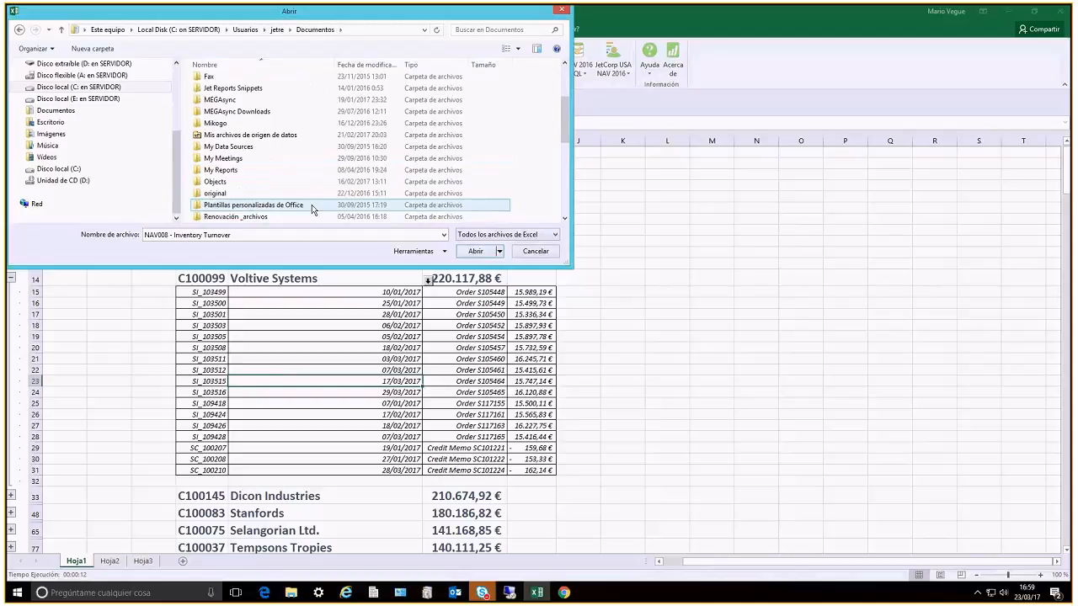
{"action": "scroll", "coordinate": [312, 204], "scroll_direction": "down", "scroll_amount": 1}
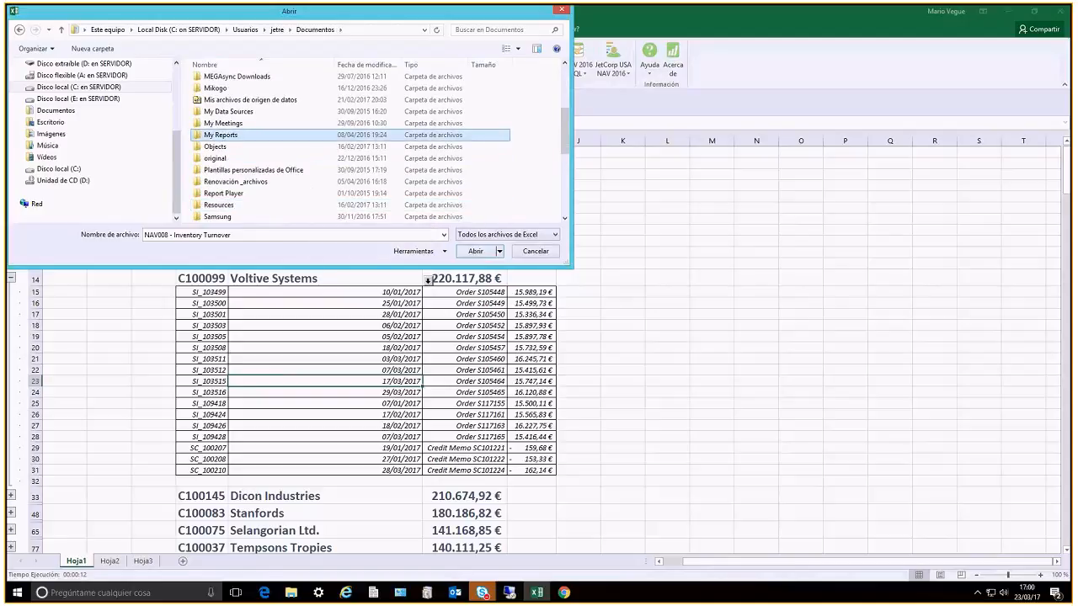
{"action": "double_click", "coordinate": [219, 135]}
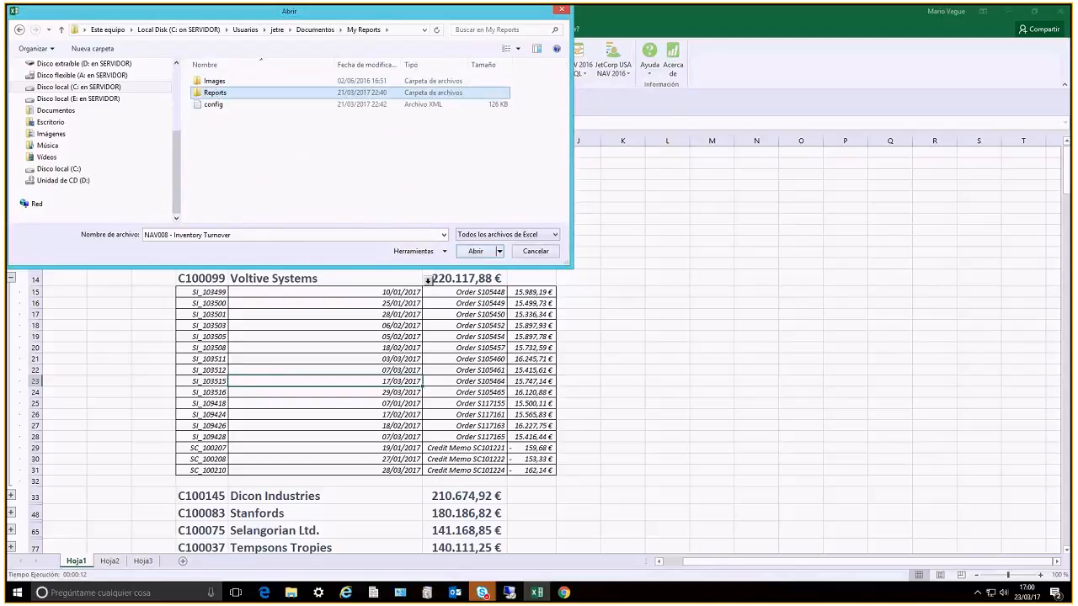
{"action": "double_click", "coordinate": [221, 94]}
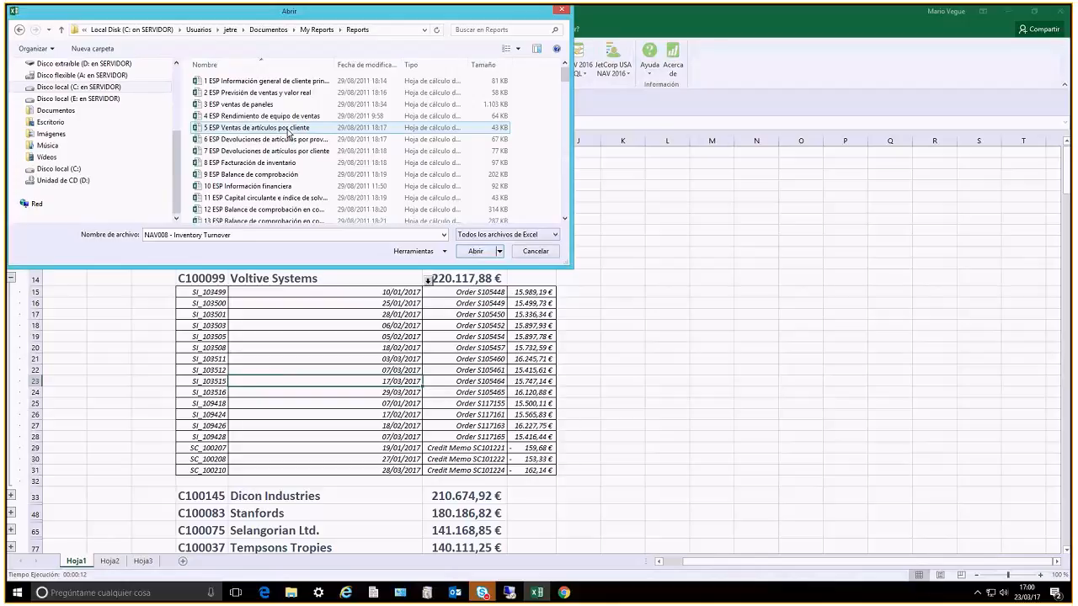
Find and open the NAV029 Financial Dashboard, NAV033 Sales Dashboard and NAV035 Sales Dashboard III reports together from the Reports folder
{"action": "scroll", "coordinate": [287, 132], "scroll_direction": "down", "scroll_amount": 3}
{"action": "scroll", "coordinate": [300, 137], "scroll_direction": "down", "scroll_amount": 6}
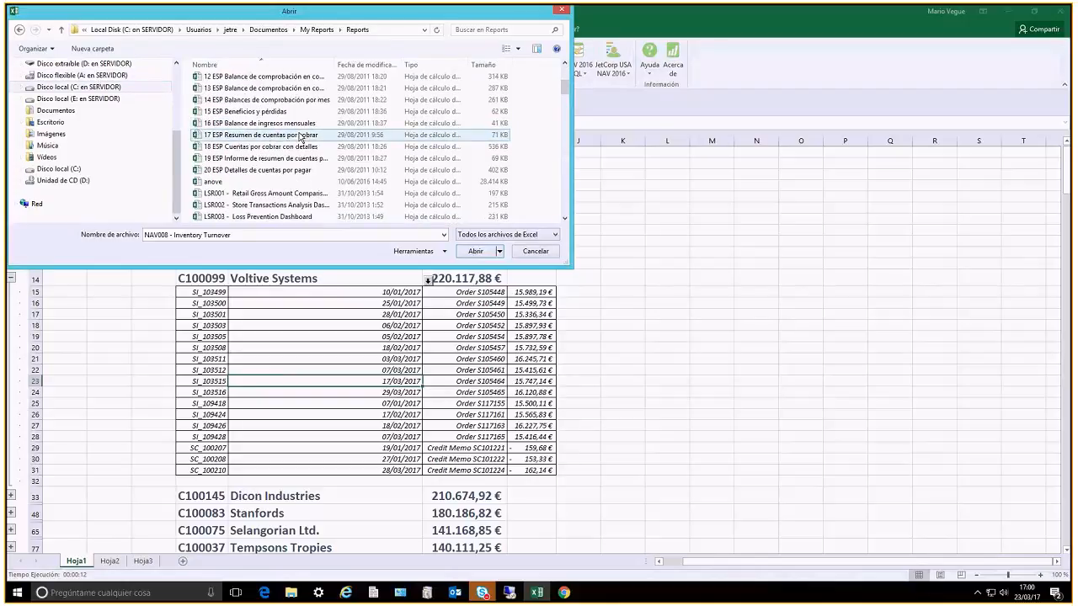
{"action": "scroll", "coordinate": [300, 138], "scroll_direction": "down", "scroll_amount": 3}
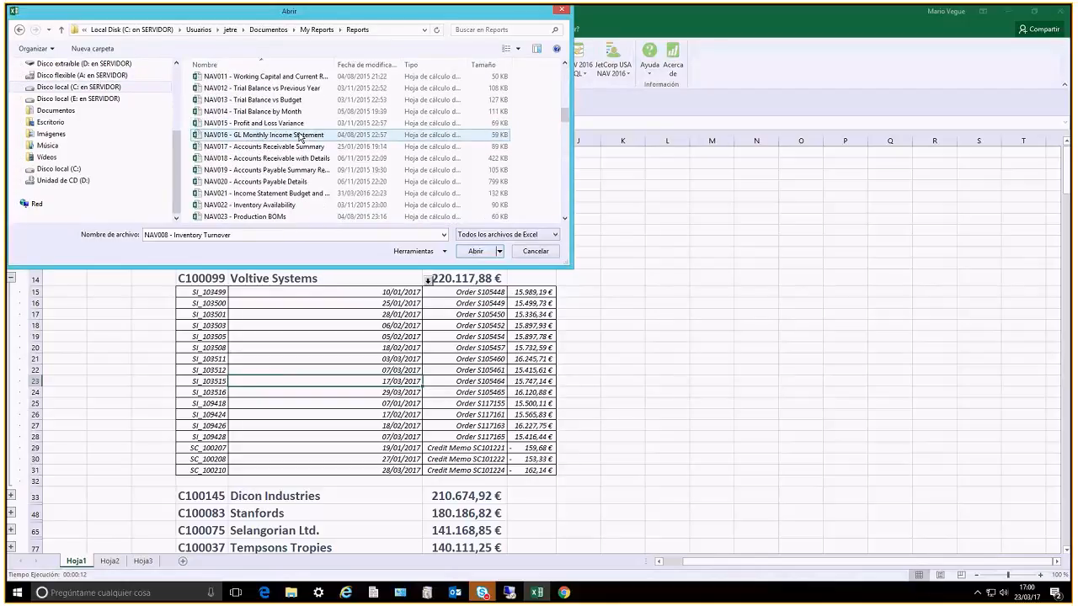
{"action": "scroll", "coordinate": [299, 137], "scroll_direction": "down", "scroll_amount": 2}
{"action": "left_click", "coordinate": [301, 182]}
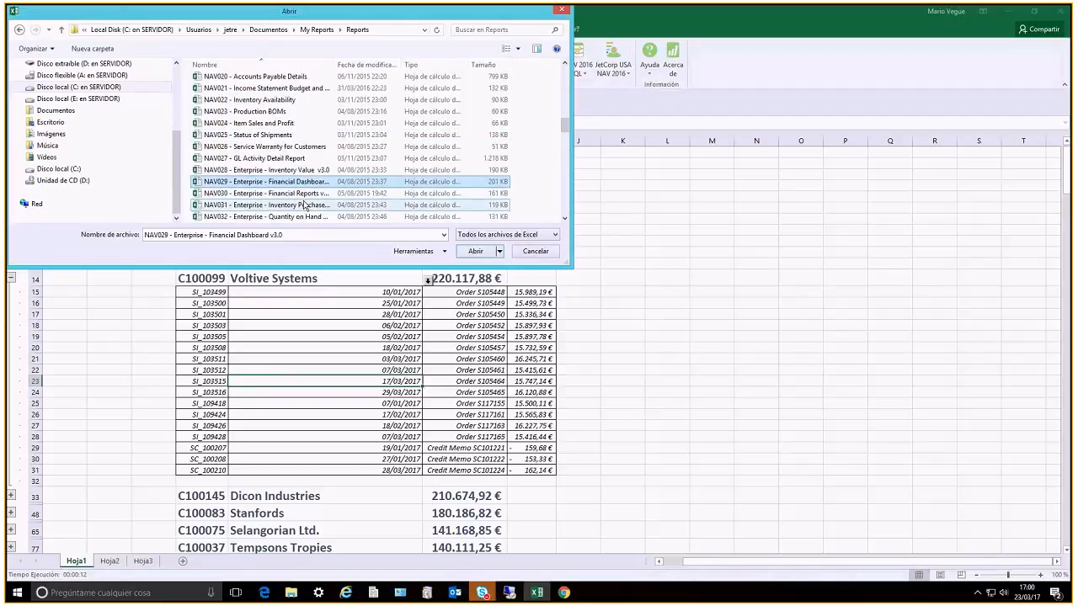
{"action": "scroll", "coordinate": [305, 206], "scroll_direction": "down", "scroll_amount": 3}
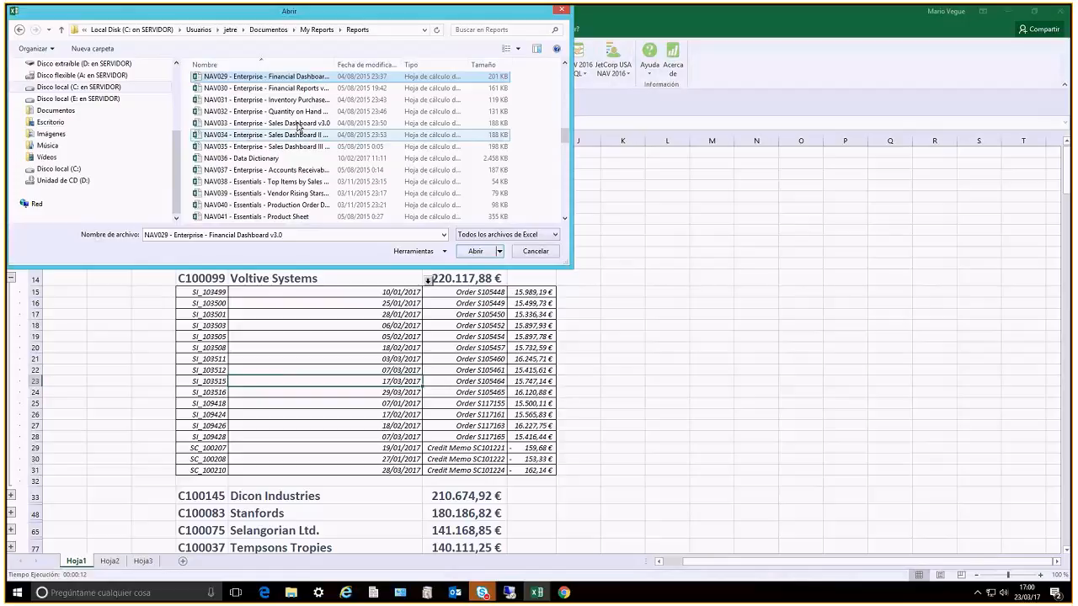
{"action": "left_click", "coordinate": [298, 125], "text": "ctrl"}
{"action": "left_click", "coordinate": [300, 150], "text": "ctrl"}
{"action": "left_click", "coordinate": [476, 251]}
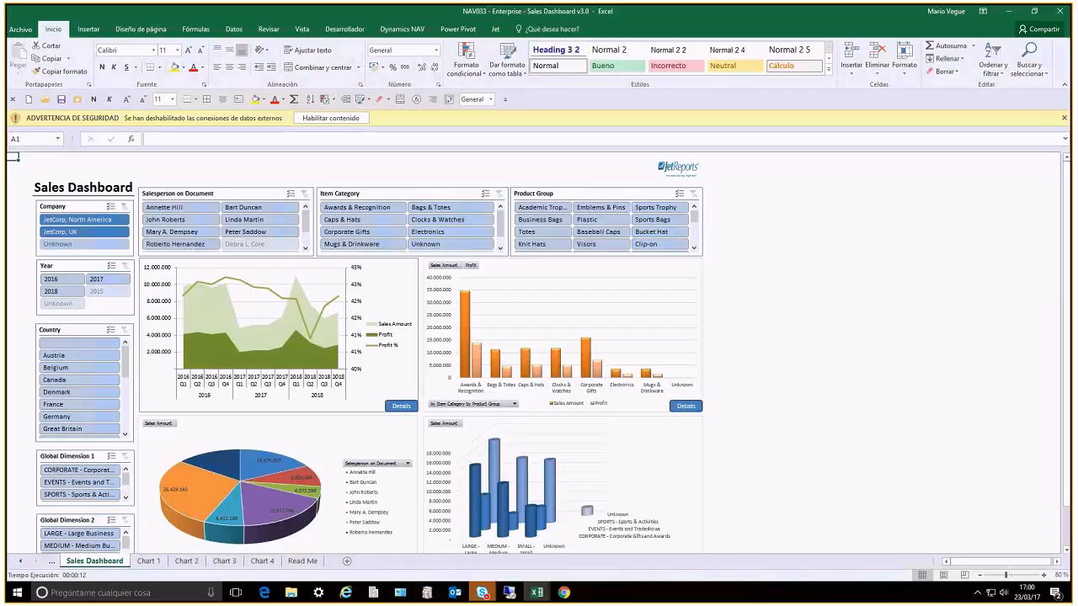
Look over the whole NAV033 Sales Dashboard sheet and select an empty cell beside its charts
{"action": "scroll", "coordinate": [539, 353], "scroll_direction": "down", "scroll_amount": 1}
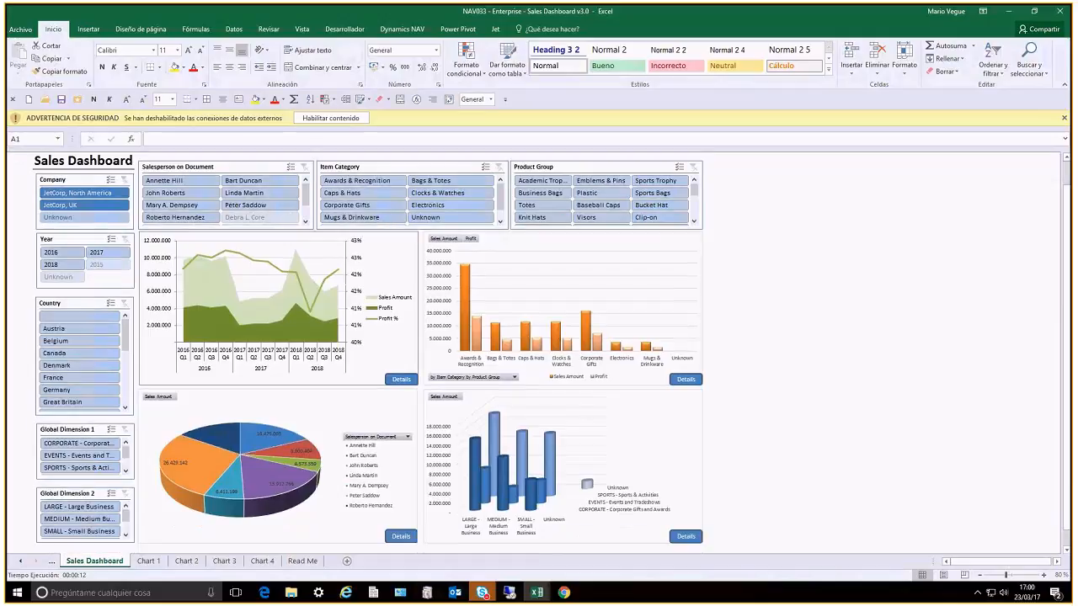
{"action": "scroll", "coordinate": [539, 354], "scroll_direction": "down", "scroll_amount": 3}
{"action": "scroll", "coordinate": [539, 354], "scroll_direction": "up", "scroll_amount": 4}
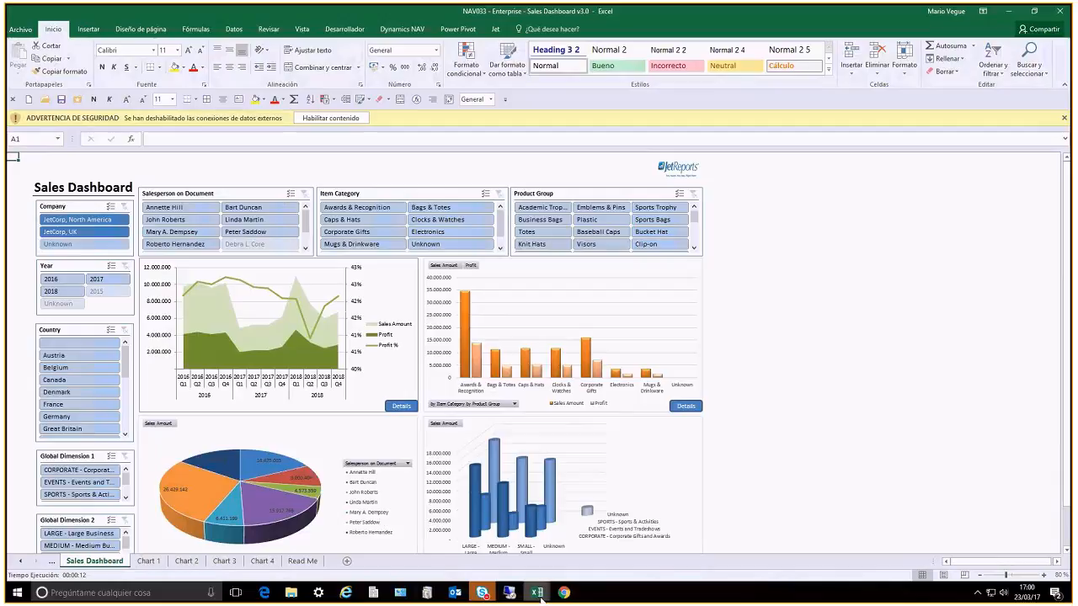
{"action": "mouse_move", "coordinate": [539, 593]}
{"action": "left_click", "coordinate": [708, 564]}
{"action": "left_click", "coordinate": [721, 319]}
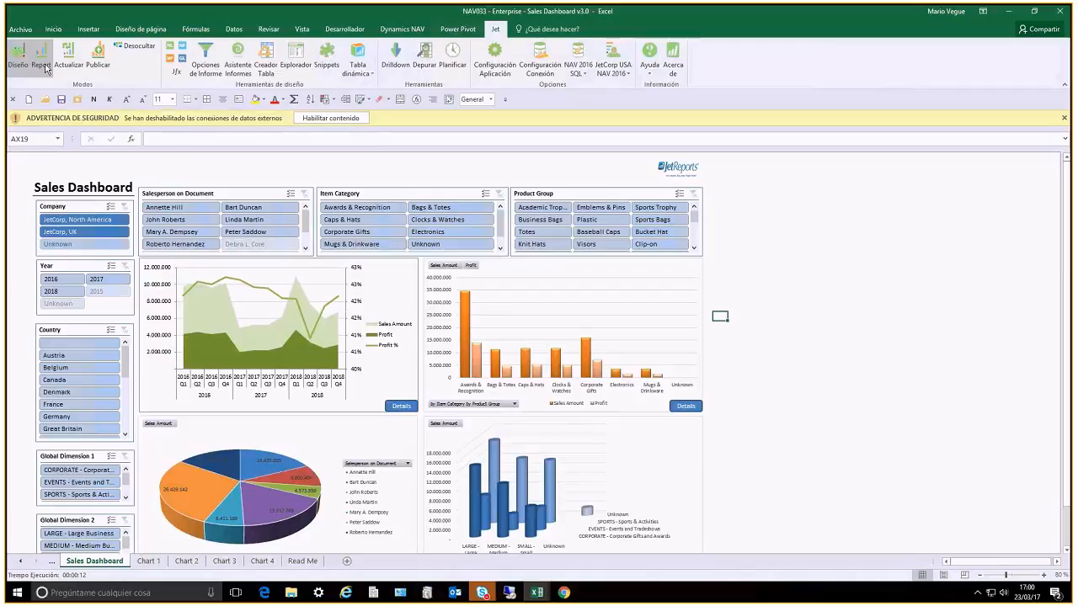
Switch to the QBS_JET workbook, bring up its report options with the date filter, move the dialog aside and cancel the run
{"action": "mouse_move", "coordinate": [537, 590]}
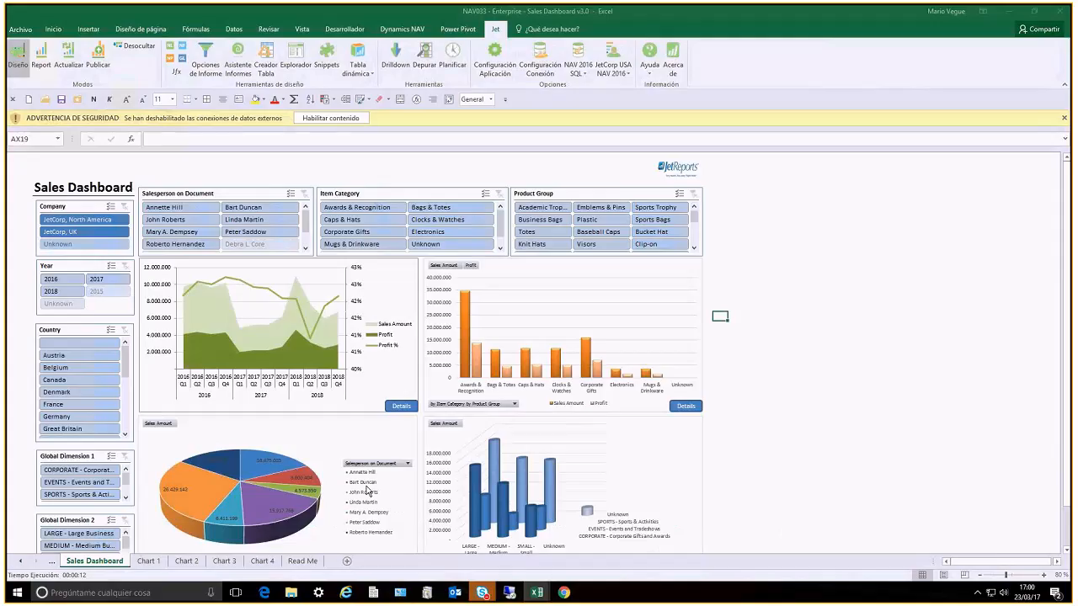
{"action": "left_click", "coordinate": [47, 56]}
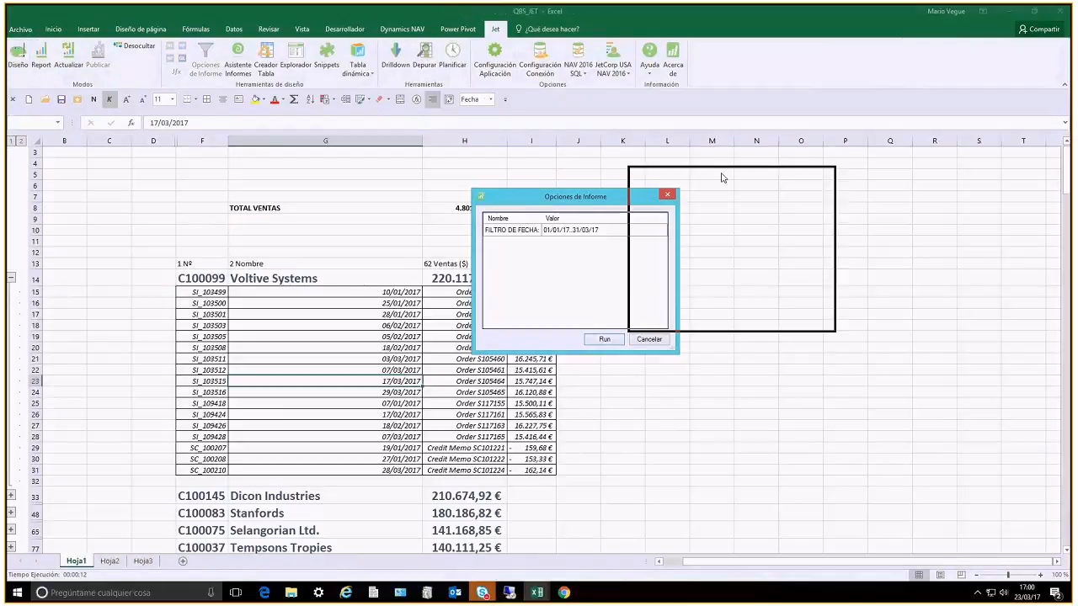
{"action": "left_click_drag", "start_coordinate": [723, 177], "coordinate": [723, 177]}
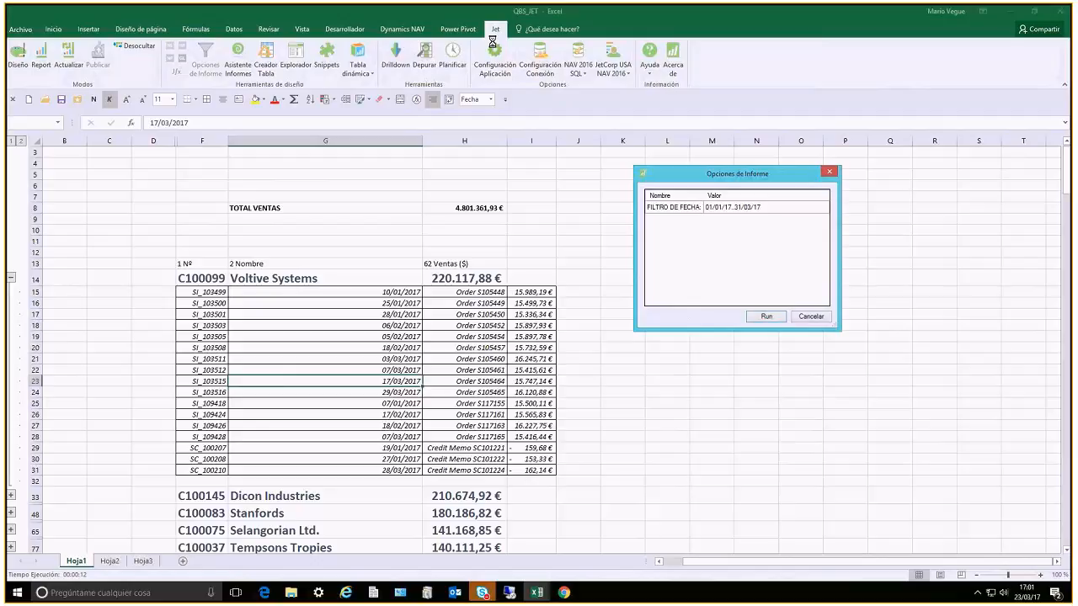
{"action": "left_click", "coordinate": [812, 318]}
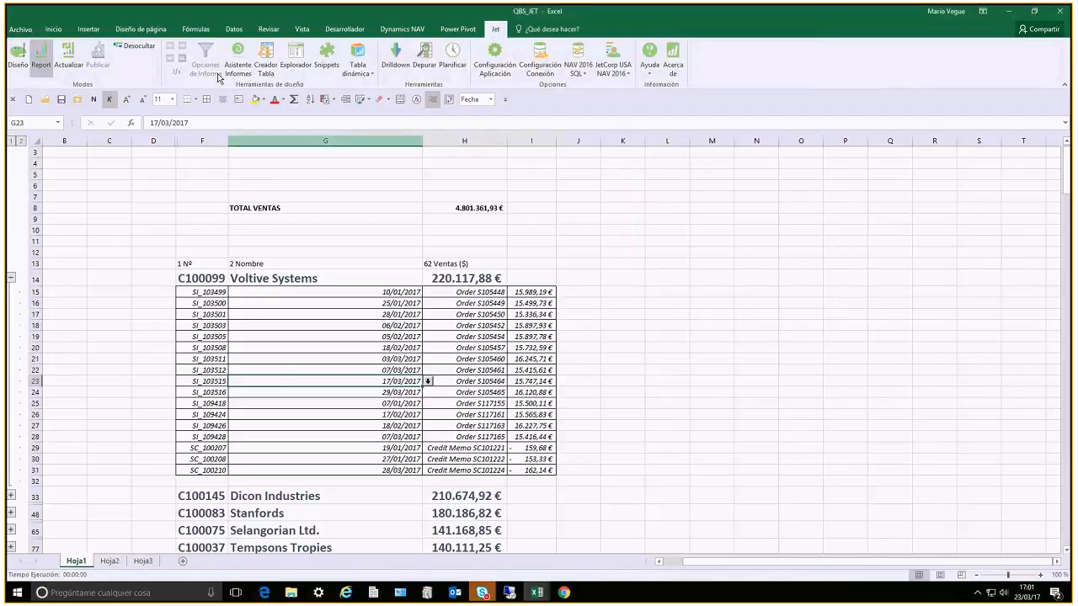
Collapse and re-expand the Voltive Systems detail rows, and check one of its dates and one of its amounts
{"action": "left_click", "coordinate": [279, 247]}
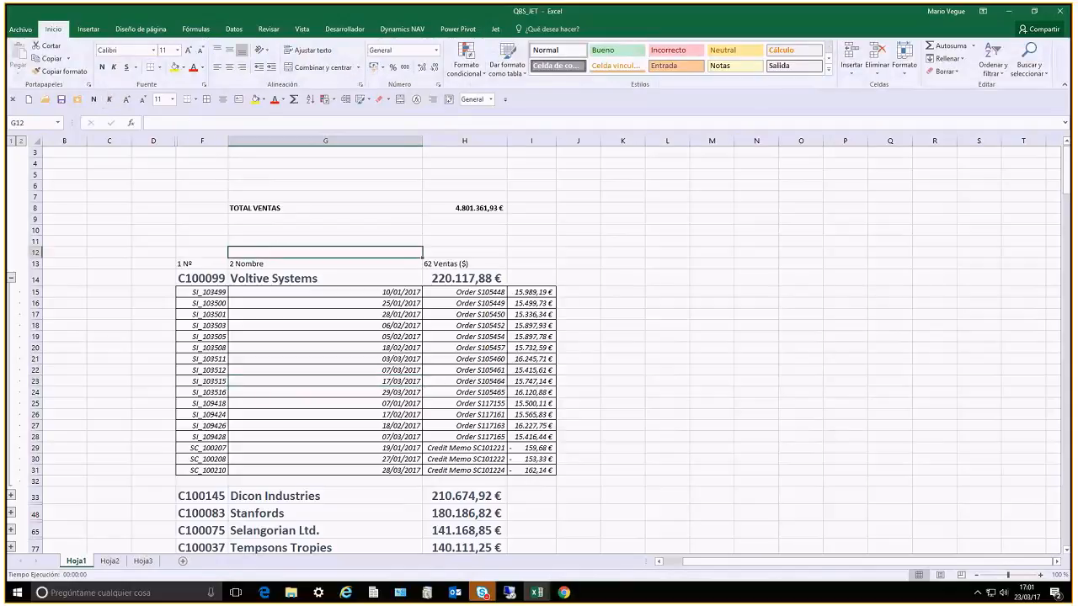
{"action": "left_click", "coordinate": [11, 278]}
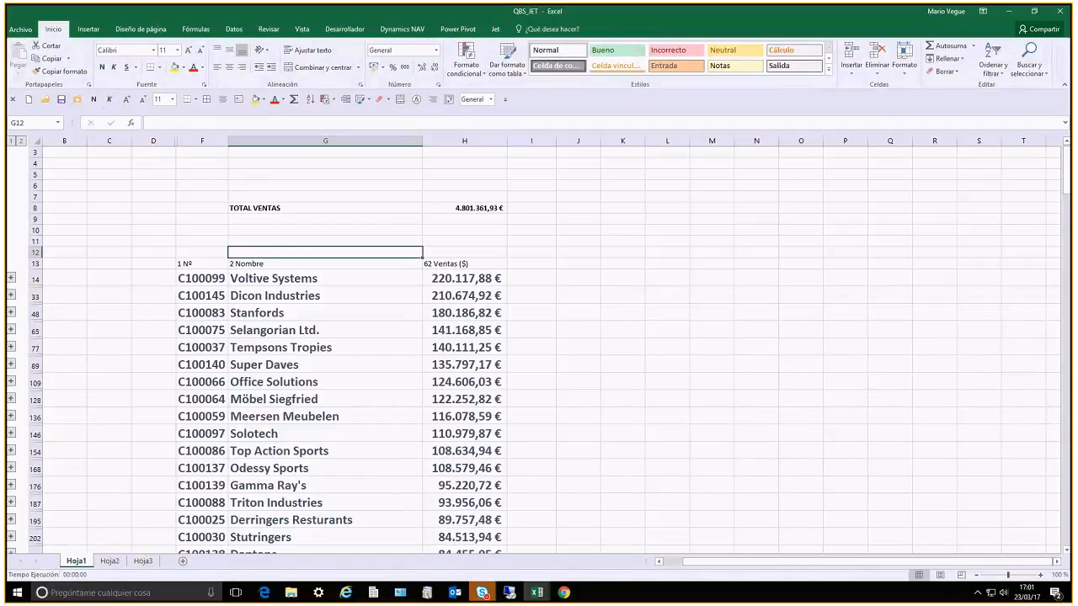
{"action": "left_click", "coordinate": [11, 278]}
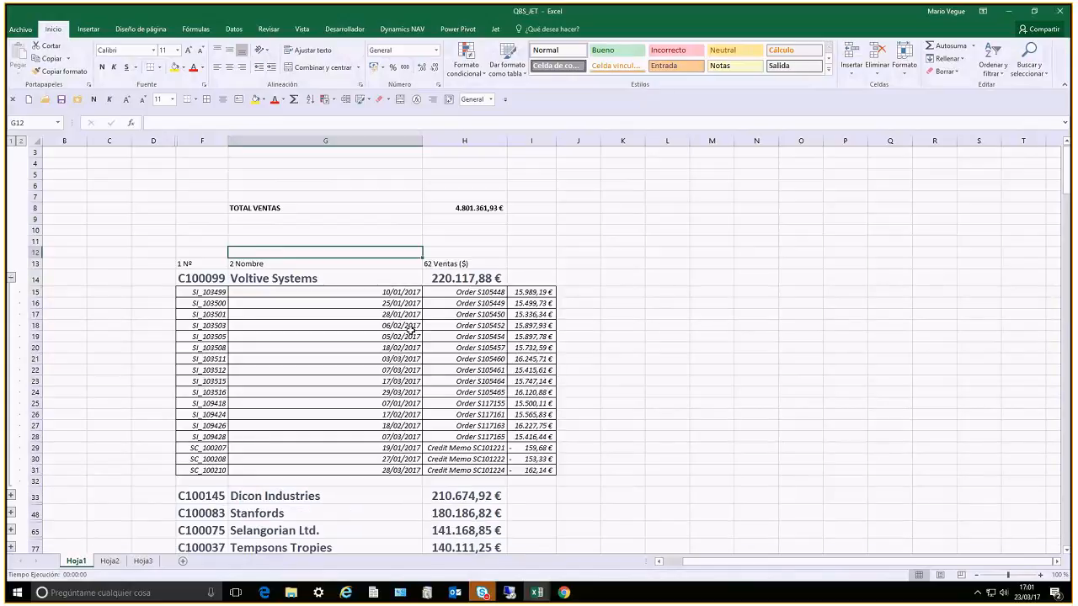
{"action": "left_click", "coordinate": [411, 329]}
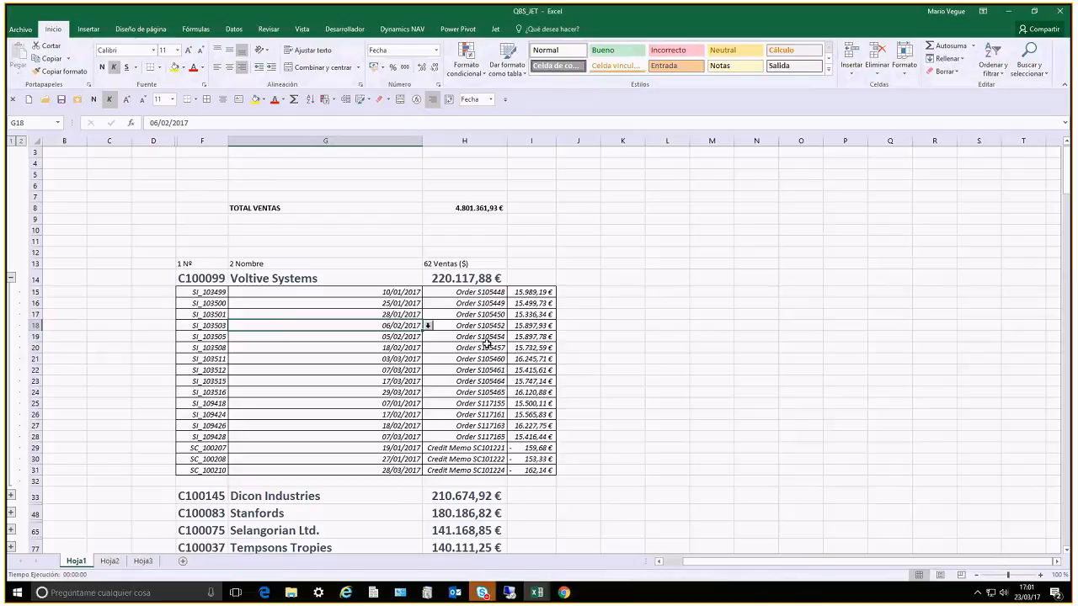
{"action": "left_click", "coordinate": [533, 360]}
Switch to the Jet Web Portal in Chrome and run the QBS_JET report with the date filter 01/01/17..31/03/17
{"action": "left_click", "coordinate": [566, 594]}
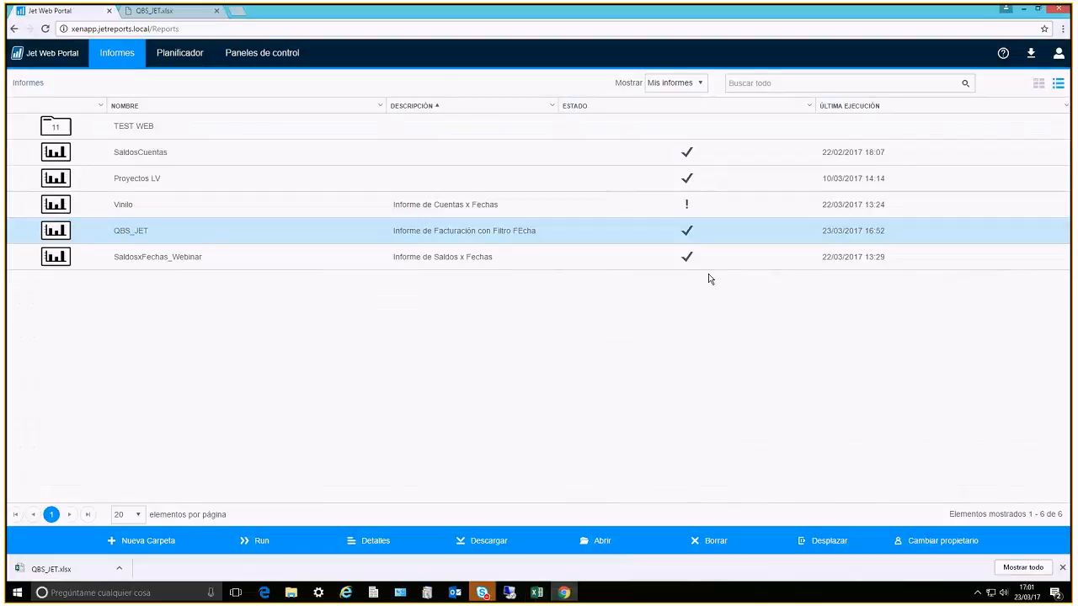
{"action": "left_click", "coordinate": [245, 541]}
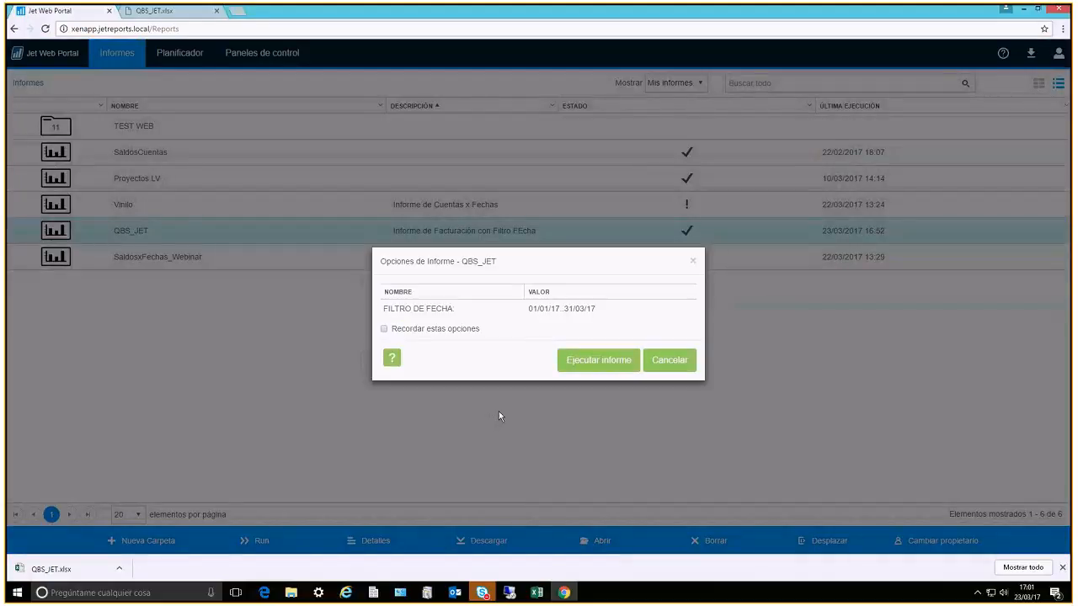
{"action": "left_click", "coordinate": [598, 369]}
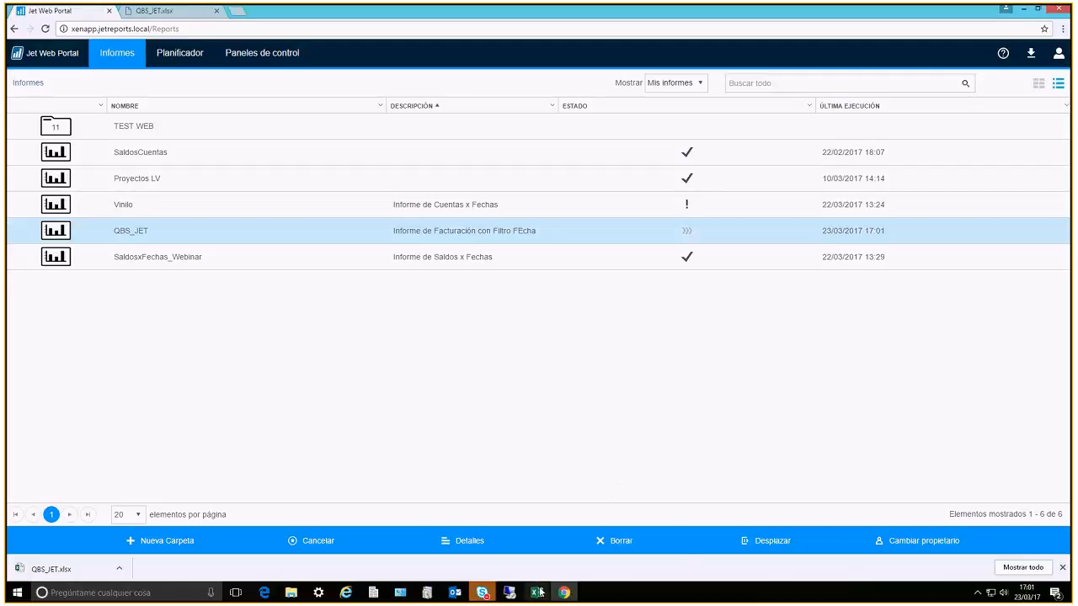
Switch to the NAV035 Sales Dashboard III workbook in Excel, show the Jet tools and view its Sales and Profit Dashboard
{"action": "mouse_move", "coordinate": [563, 596]}
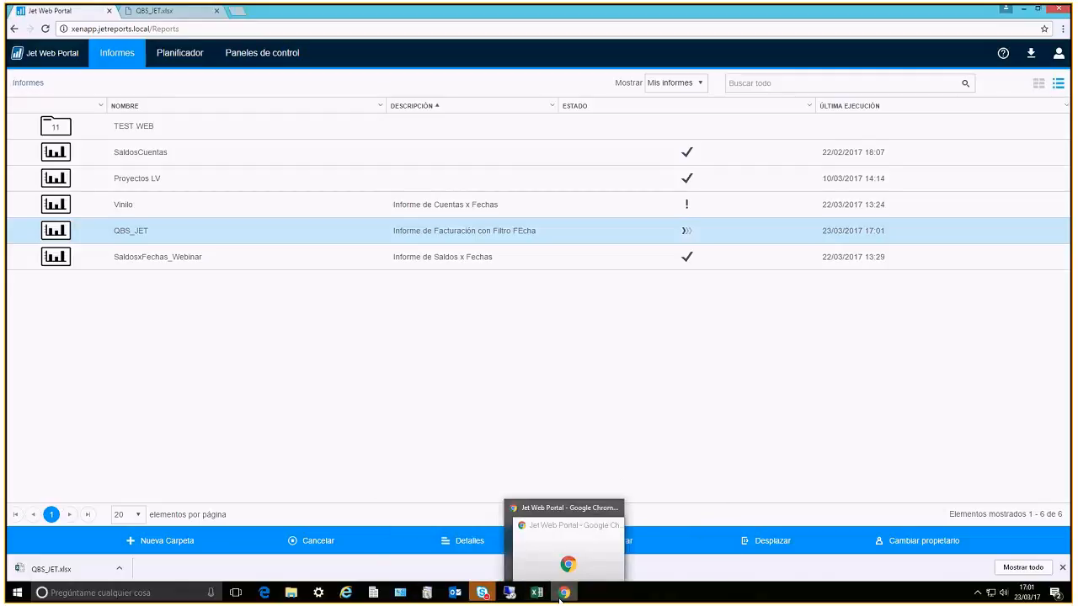
{"action": "mouse_move", "coordinate": [537, 593]}
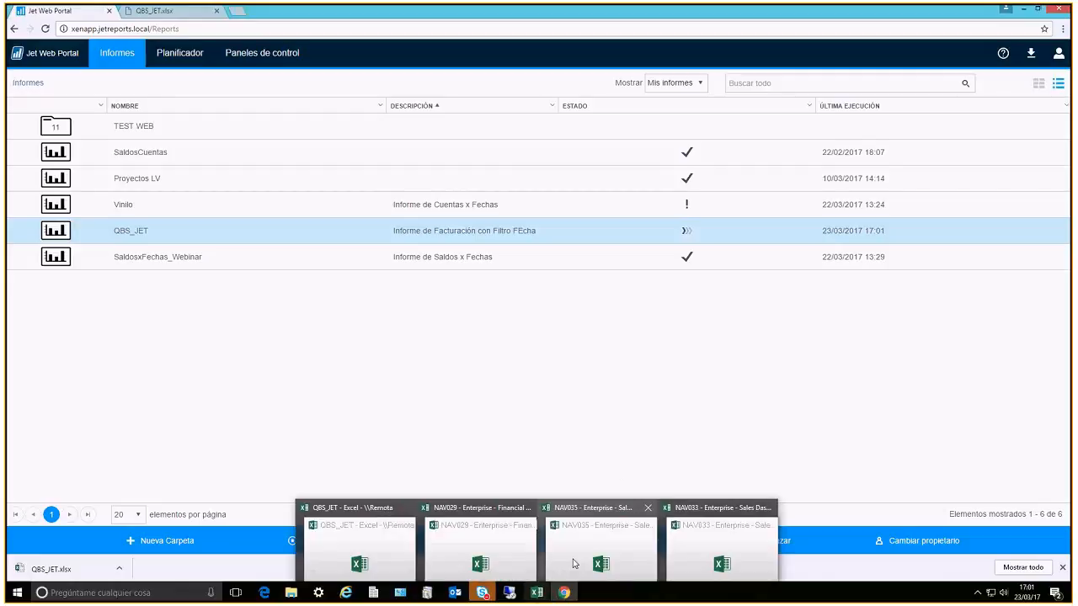
{"action": "left_click", "coordinate": [574, 564]}
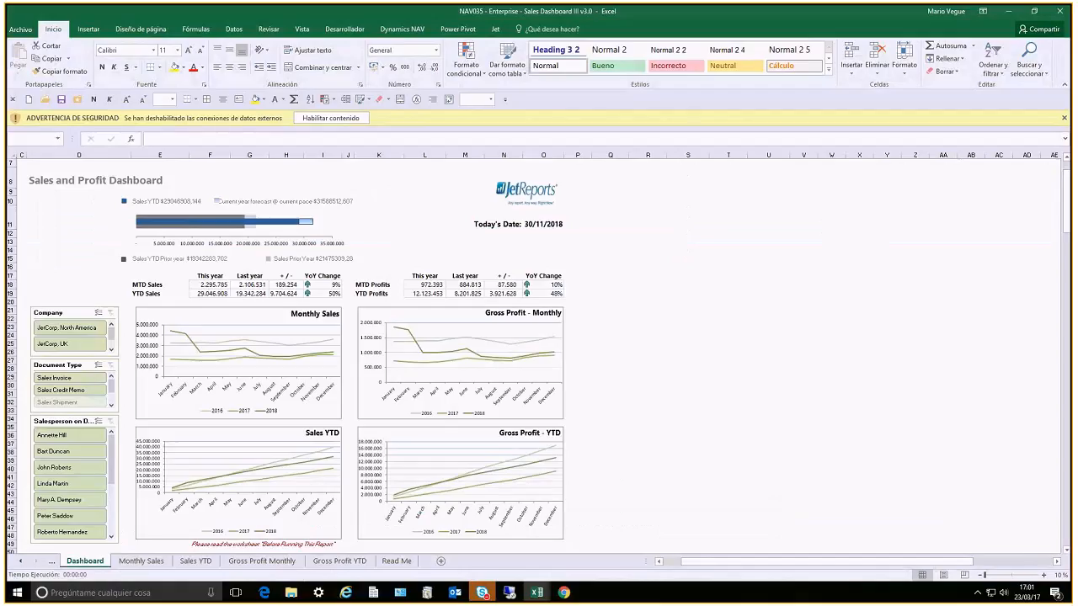
{"action": "left_click", "coordinate": [496, 29]}
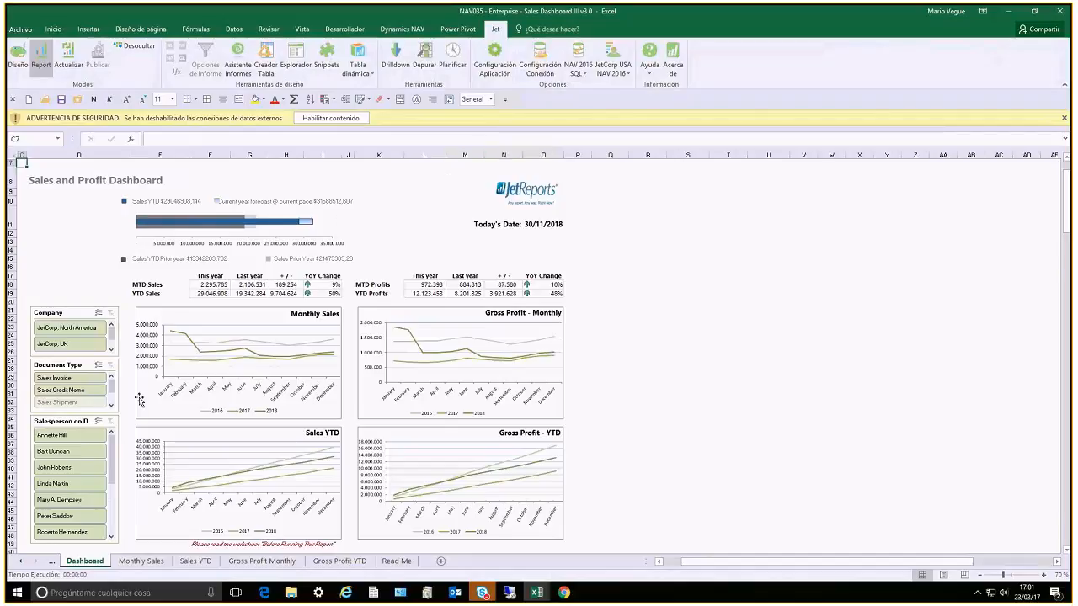
{"action": "left_click", "coordinate": [691, 413]}
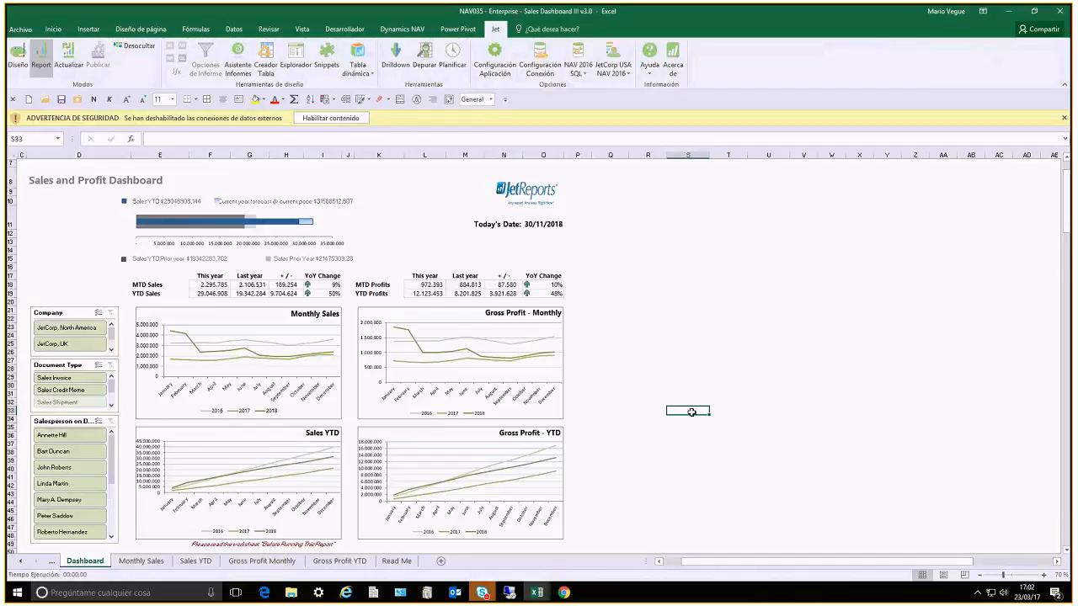
Return to the QBS_JET workbook, put the report in Design mode and open the Jet Explorer
{"action": "left_click", "coordinate": [548, 596]}
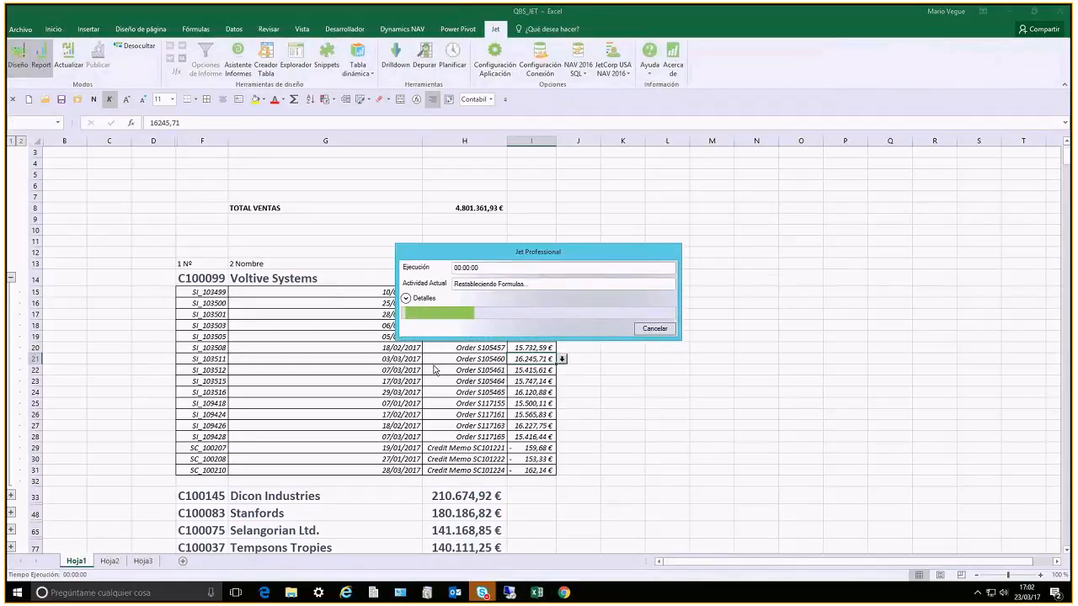
{"action": "scroll", "coordinate": [444, 359], "scroll_direction": "up", "scroll_amount": 1}
{"action": "left_click", "coordinate": [296, 59]}
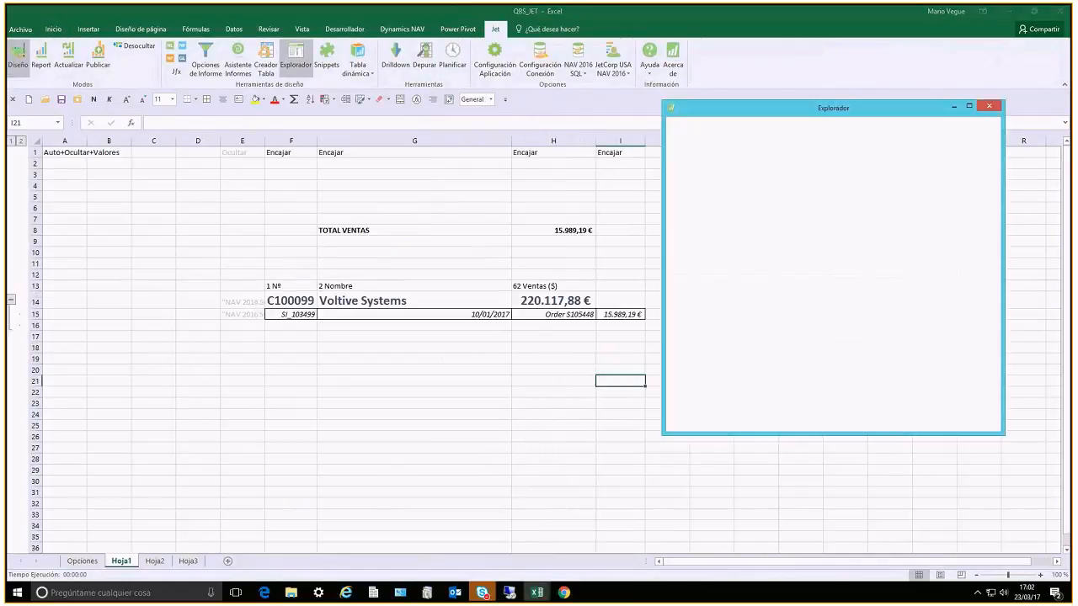
Insert the Nombre field of the Empresa table into cell G5 as a Hojas (sheets) function
{"action": "left_click", "coordinate": [690, 187]}
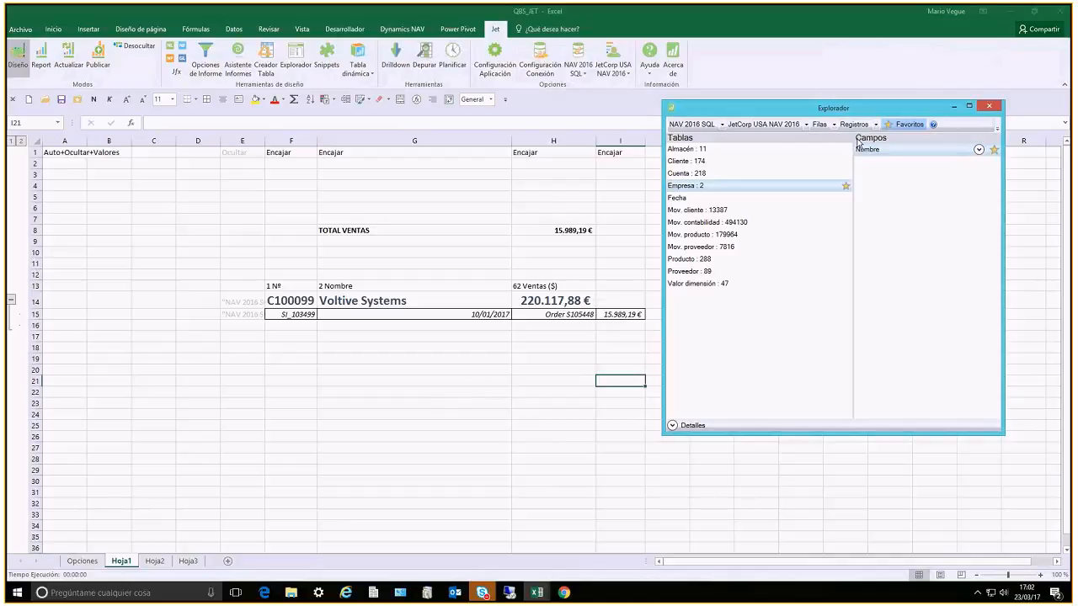
{"action": "left_click", "coordinate": [834, 125]}
{"action": "left_click", "coordinate": [828, 180]}
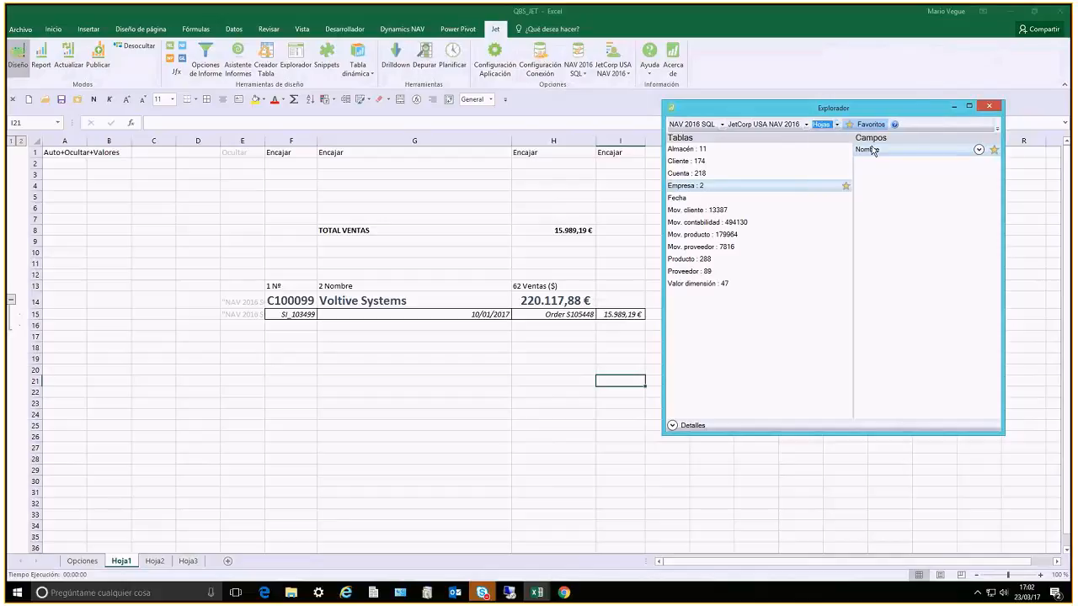
{"action": "left_click_drag", "start_coordinate": [873, 156], "coordinate": [379, 195]}
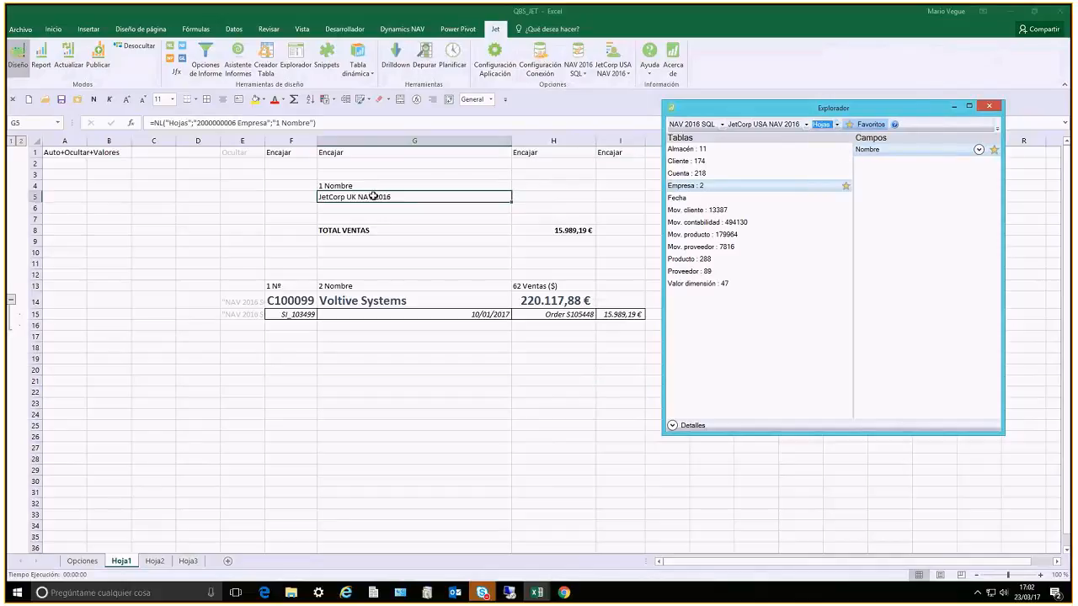
Make the company name in G5 bold with a larger font, and delete the 1 Nombre label above it
{"action": "right_click", "coordinate": [374, 196]}
{"action": "left_click", "coordinate": [381, 178]}
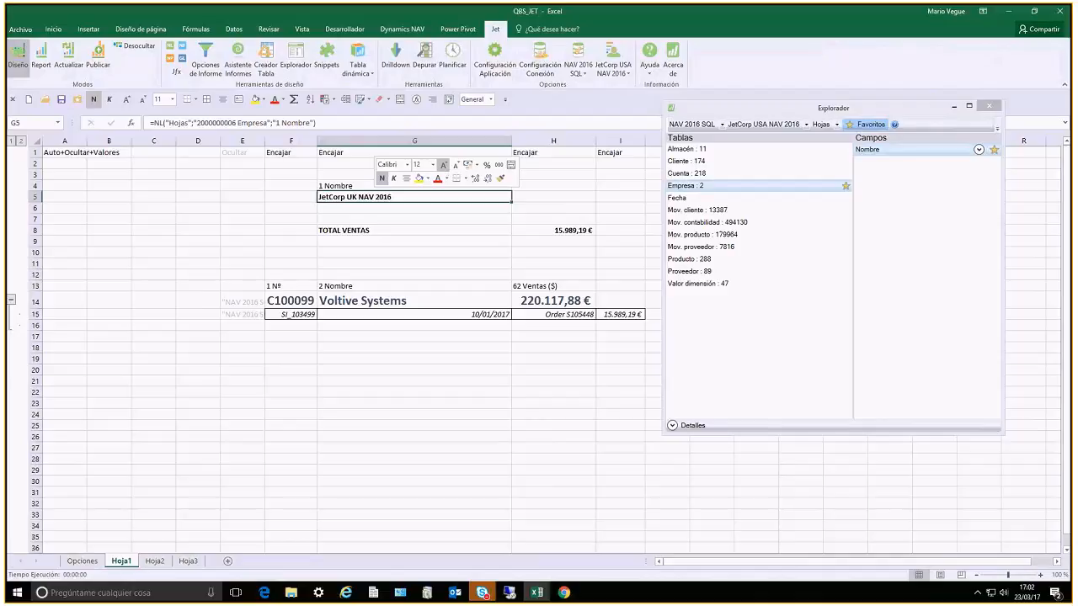
{"action": "left_click", "coordinate": [444, 165]}
{"action": "left_click", "coordinate": [444, 165]}
{"action": "left_click", "coordinate": [444, 165]}
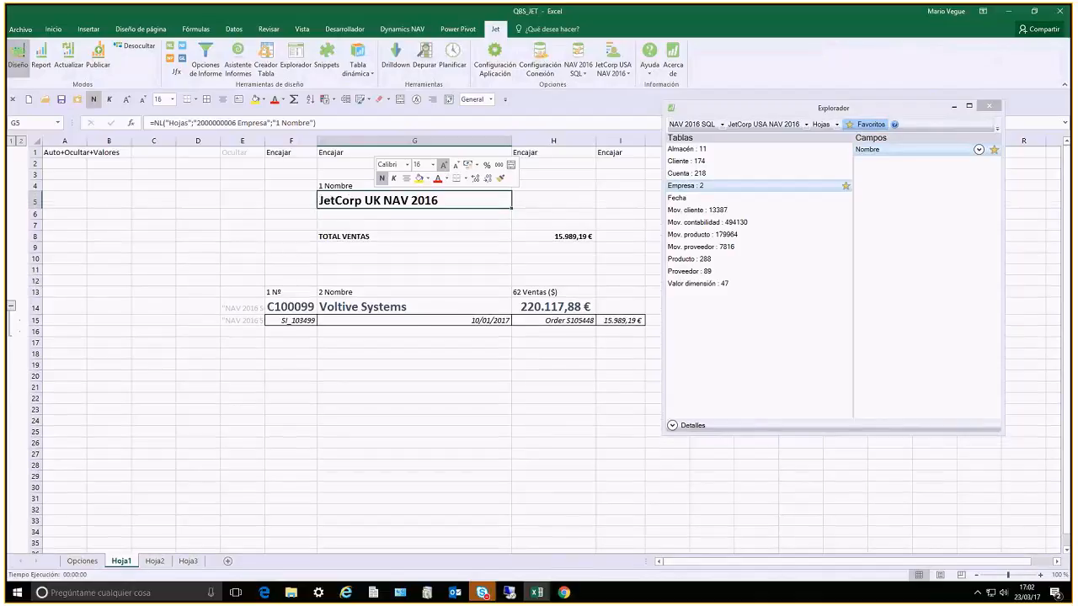
{"action": "left_click", "coordinate": [443, 165]}
{"action": "left_click", "coordinate": [444, 165]}
{"action": "left_click", "coordinate": [444, 165]}
{"action": "left_click", "coordinate": [354, 186]}
{"action": "key", "text": "Delete"}
Open the Filas=3 customer function in cell E14 in the Jet function wizard and go to its empty third filter
{"action": "key", "text": "Down"}
{"action": "key", "text": "Down"}
{"action": "key", "text": "Down"}
{"action": "key", "text": "Down"}
{"action": "key", "text": "Down"}
{"action": "key", "text": "Down"}
{"action": "key", "text": "Down"}
{"action": "key", "text": "Down"}
{"action": "key", "text": "Down"}
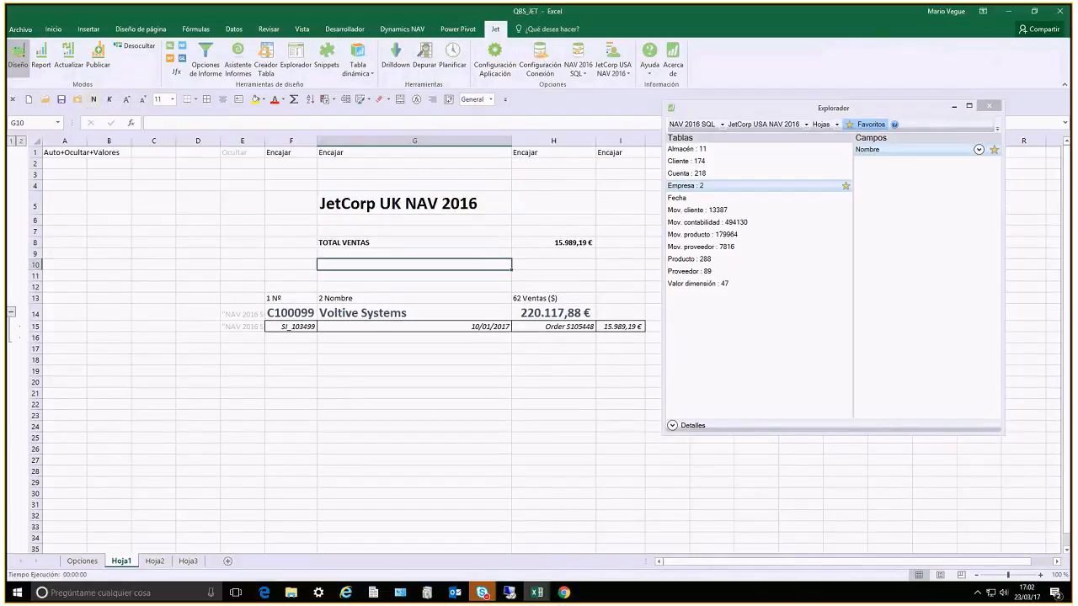
{"action": "key", "text": "Left"}
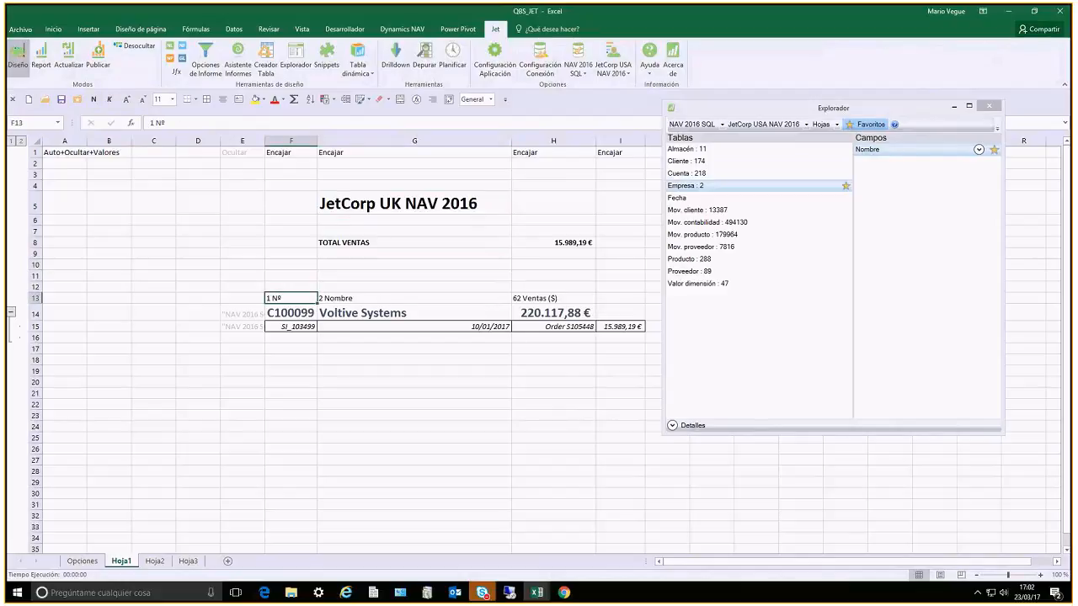
{"action": "key", "text": "Left"}
{"action": "key", "text": "Down"}
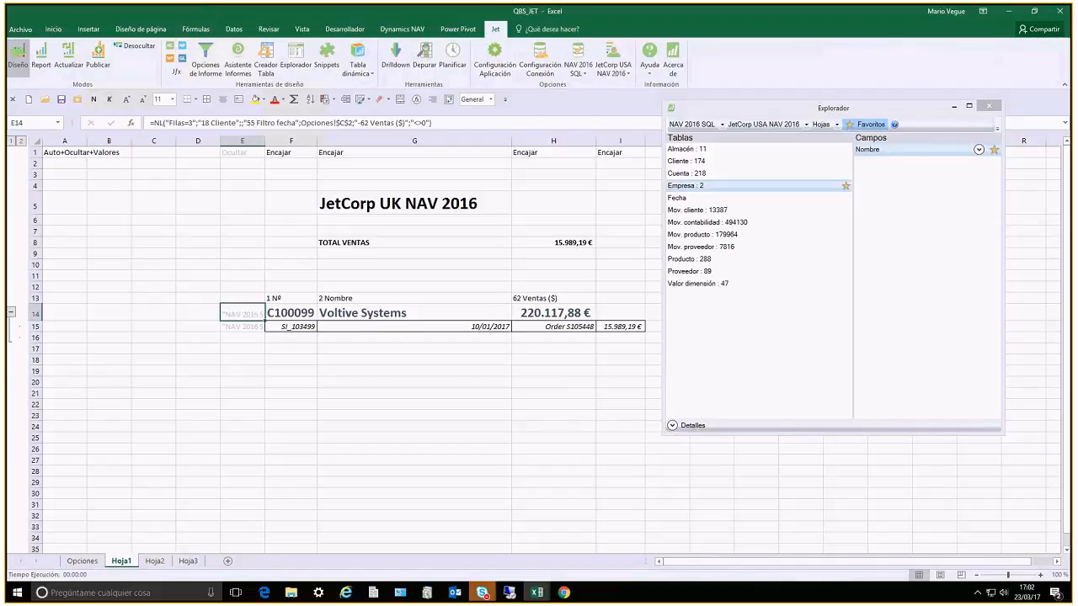
{"action": "key", "text": "Tab"}
{"action": "key", "text": "Tab"}
{"action": "key", "text": "Tab"}
{"action": "key", "text": "Tab"}
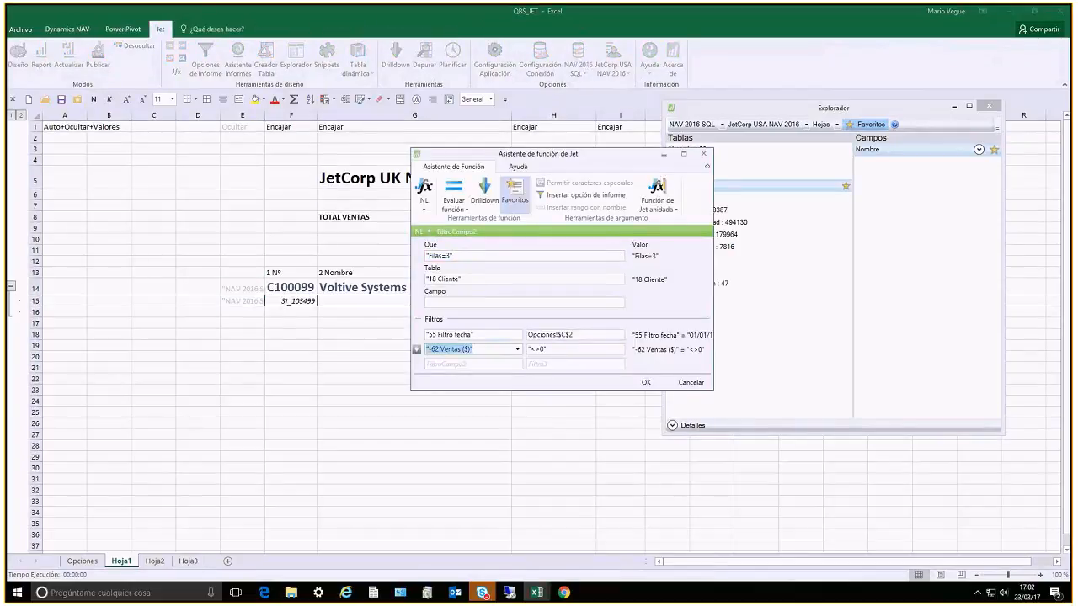
{"action": "key", "text": "Tab"}
{"action": "key", "text": "Tab"}
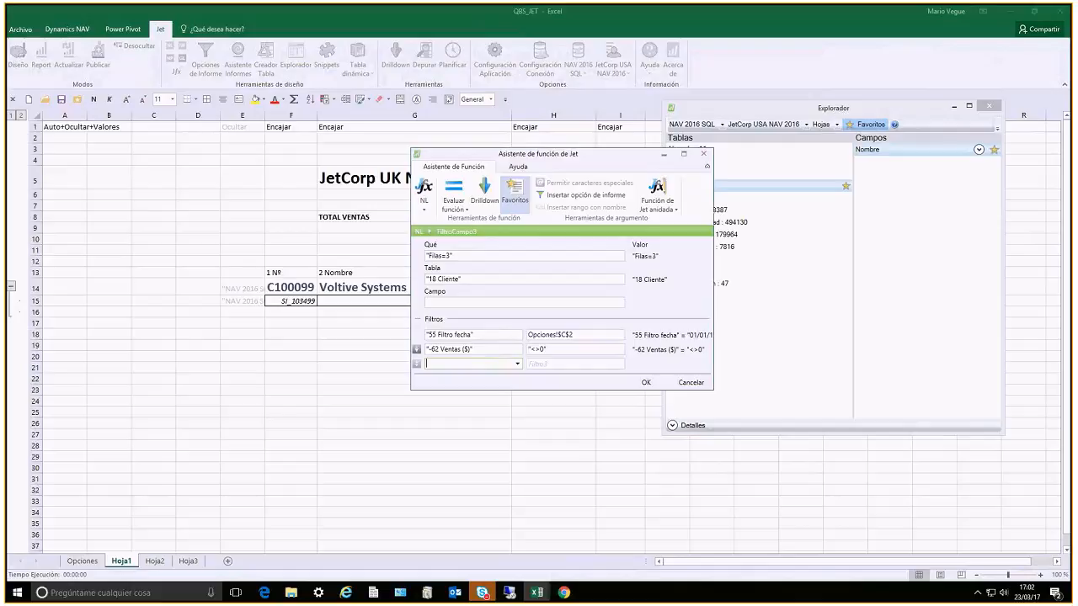
Choose the Empresa= keyword as the third filter field of the customer function
{"action": "key", "text": "alt+Down"}
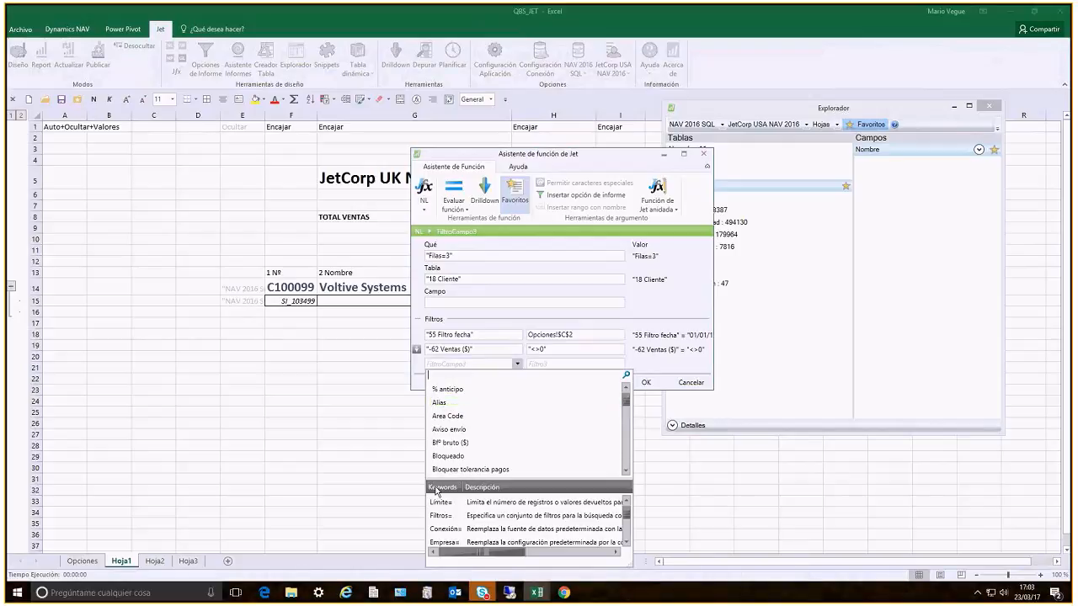
{"action": "left_click_drag", "start_coordinate": [511, 159], "coordinate": [497, 31]}
{"action": "left_click", "coordinate": [479, 239]}
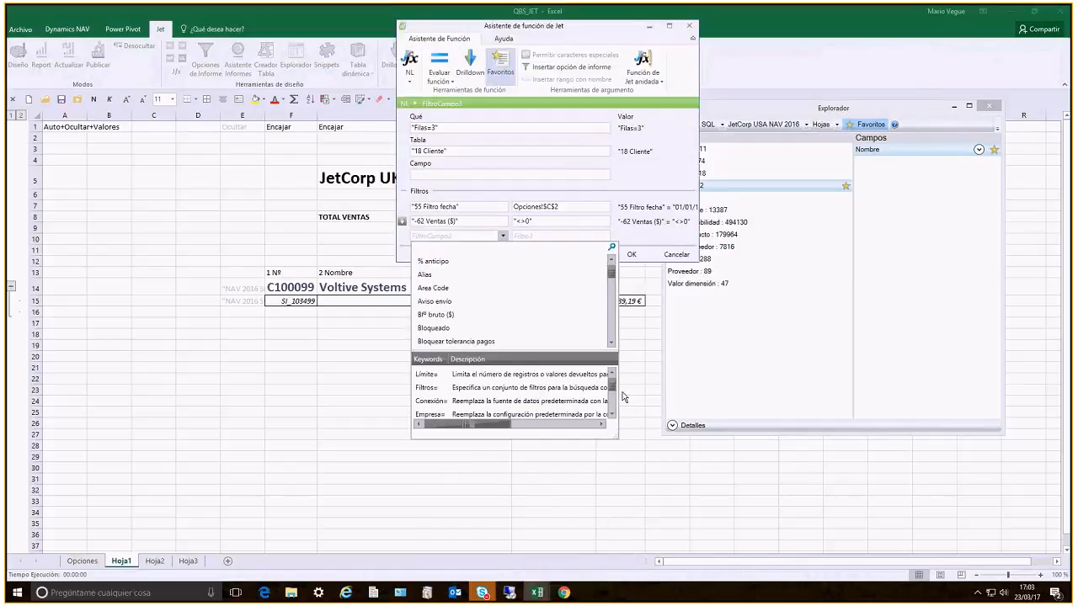
{"action": "left_click", "coordinate": [613, 415]}
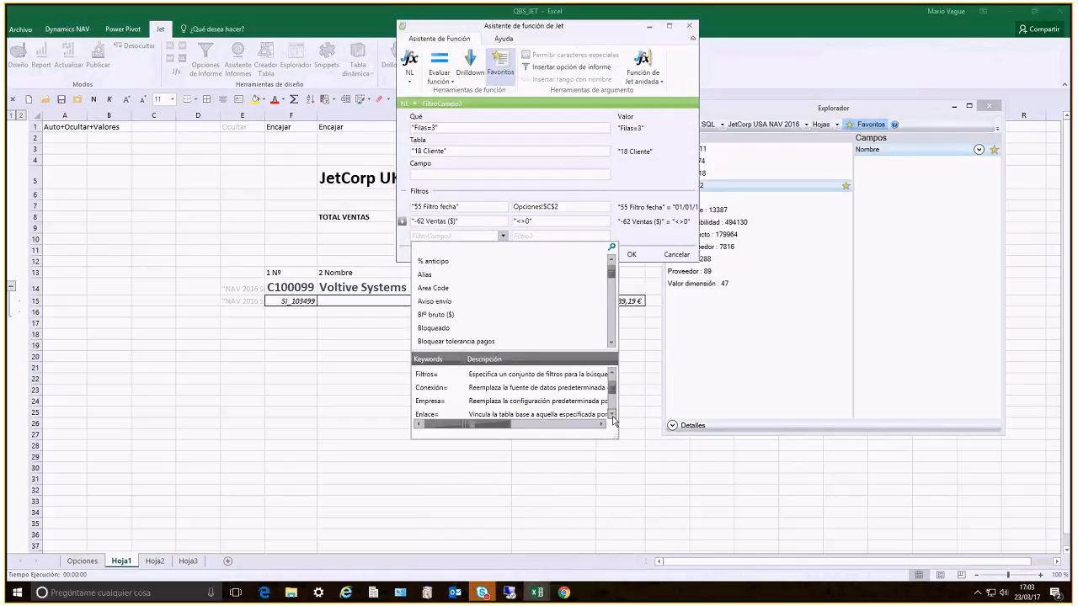
{"action": "left_click", "coordinate": [613, 417]}
{"action": "left_click_drag", "start_coordinate": [613, 402], "coordinate": [613, 381]}
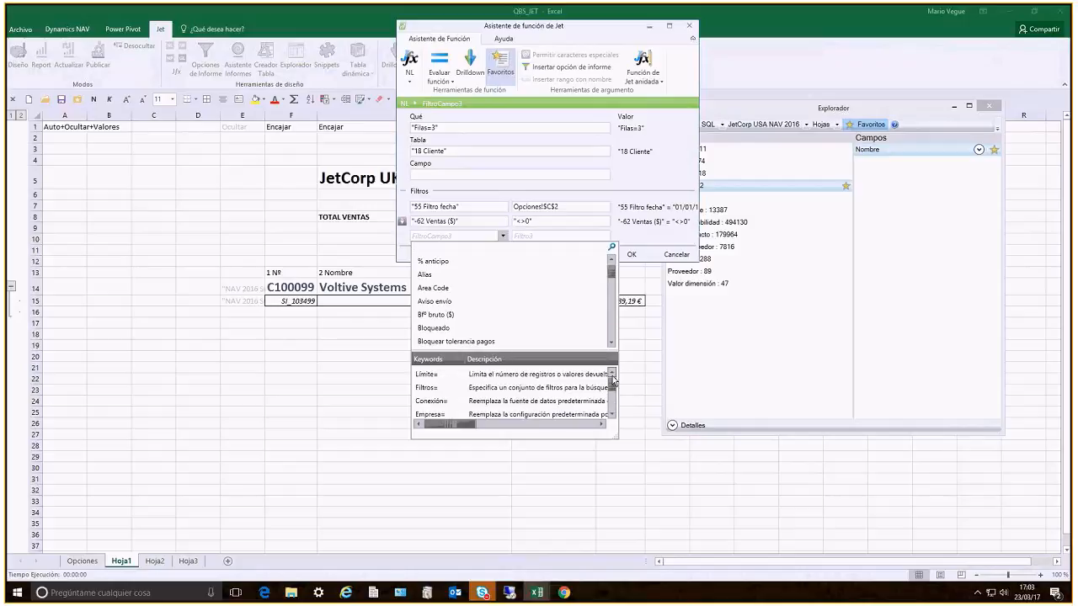
{"action": "double_click", "coordinate": [432, 415]}
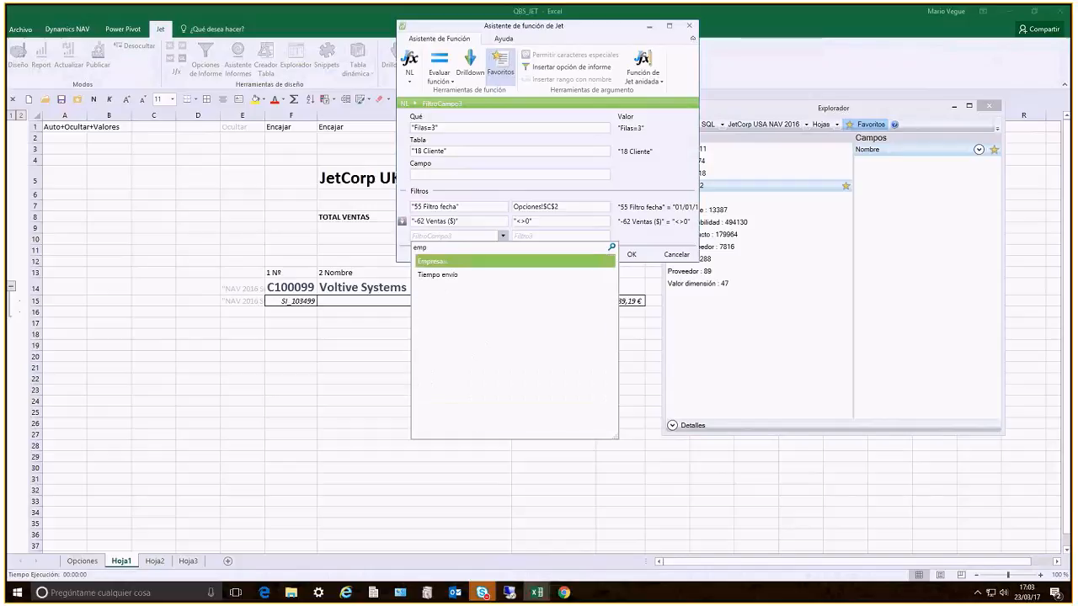
Set the Empresa= filter value to the company name cell as the absolute reference $G$5
{"action": "left_click", "coordinate": [551, 236]}
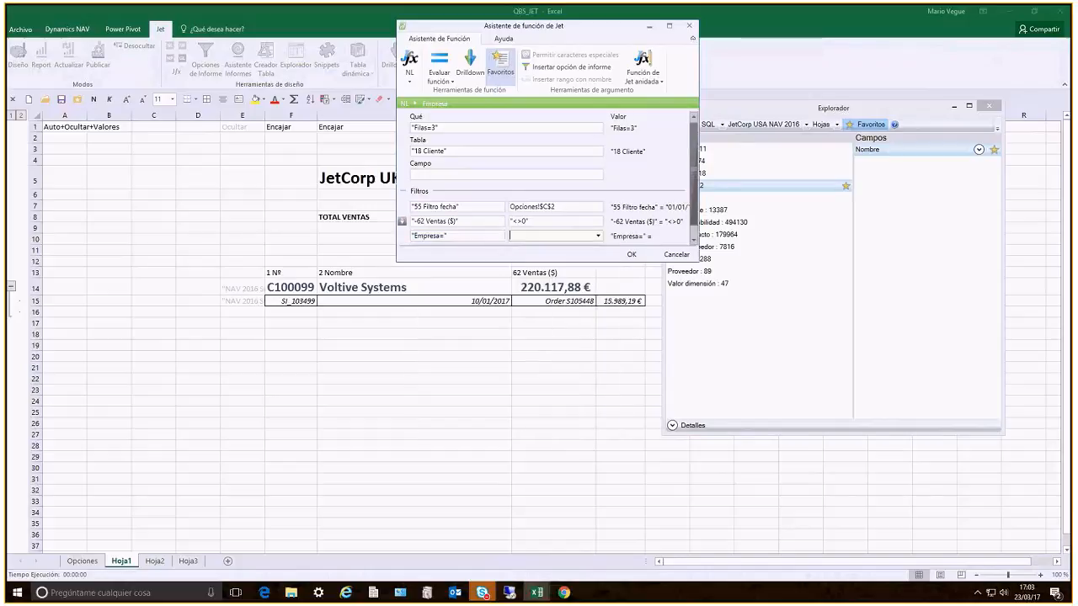
{"action": "left_click", "coordinate": [599, 236]}
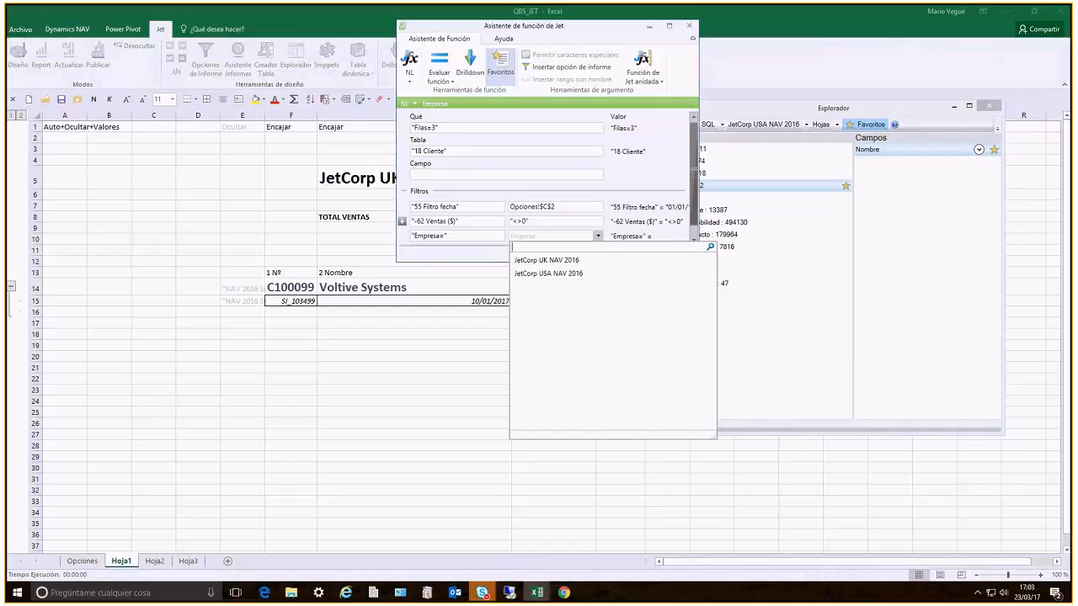
{"action": "left_click", "coordinate": [438, 292]}
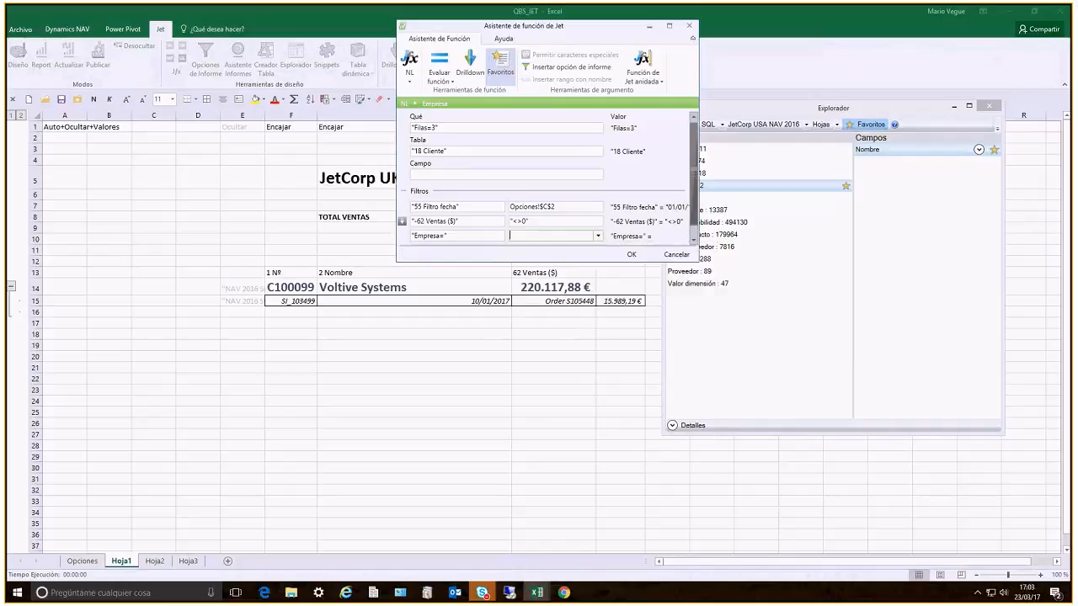
{"action": "left_click", "coordinate": [357, 179]}
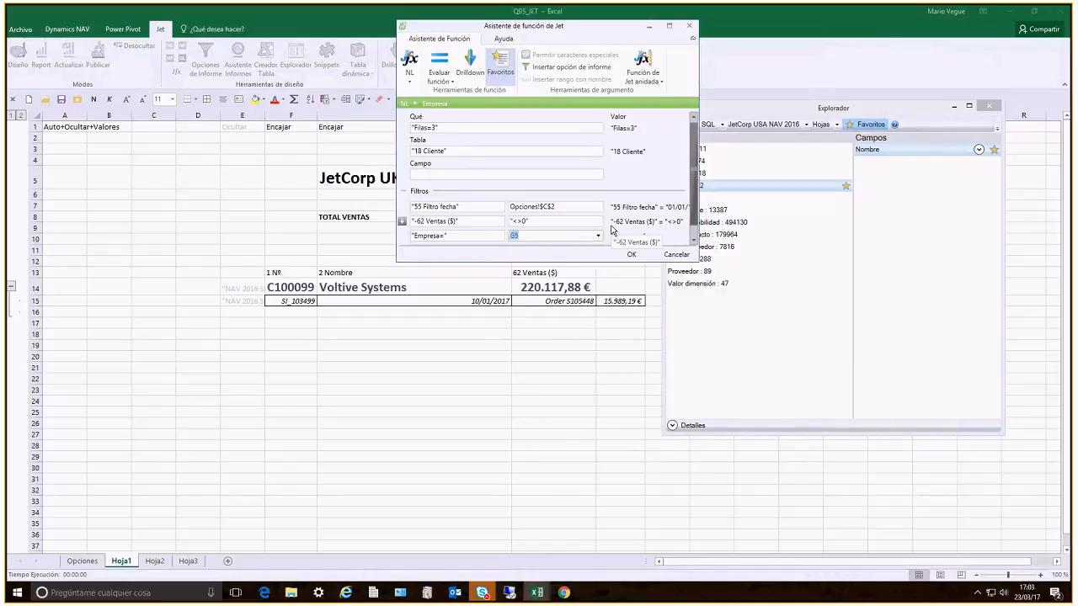
{"action": "key", "text": "F4"}
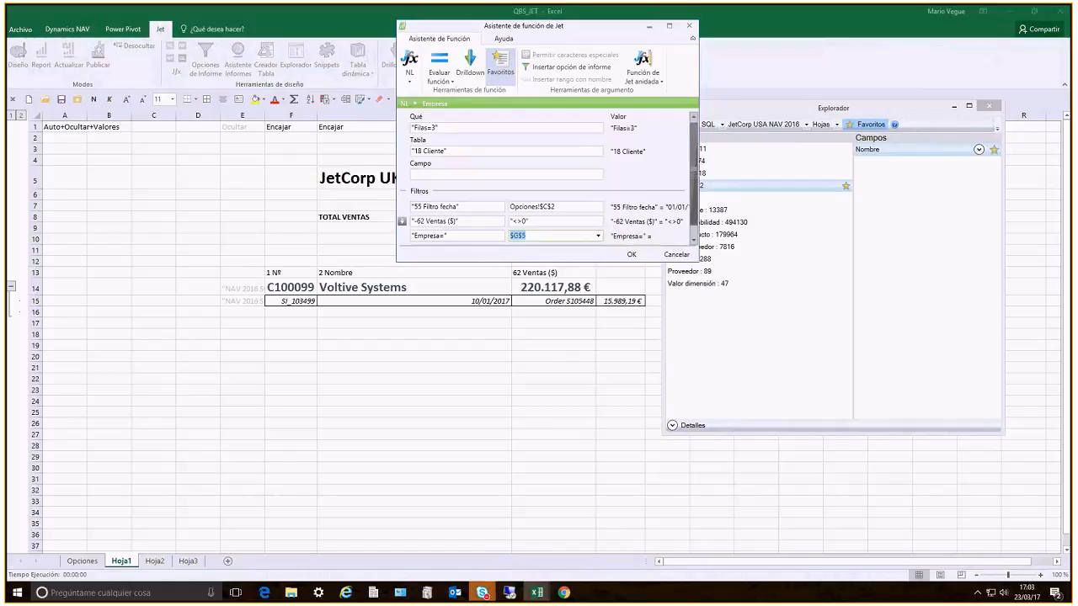
{"action": "key", "text": "Tab"}
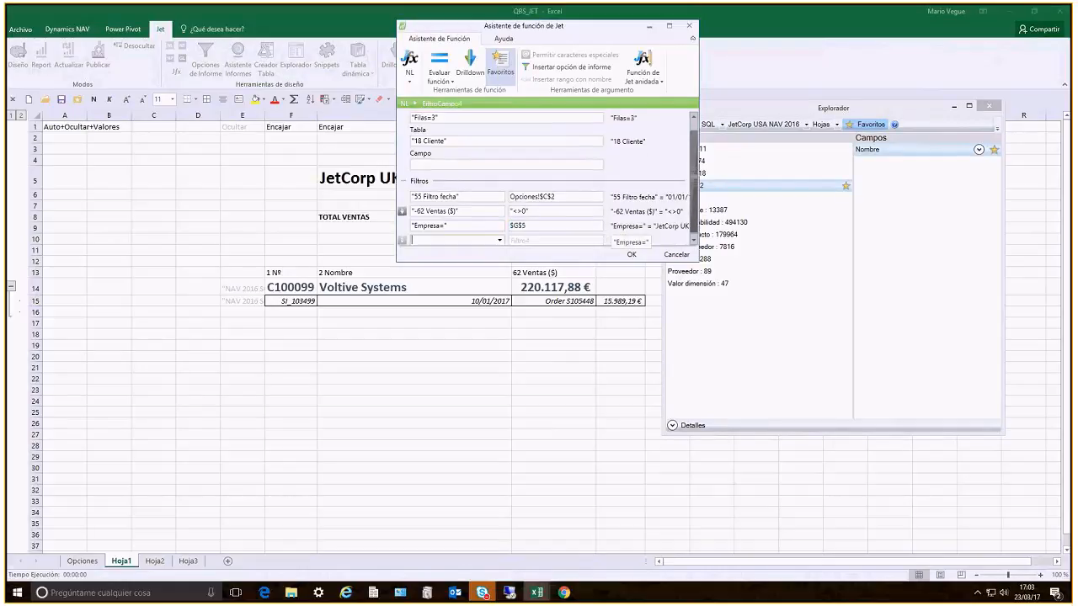
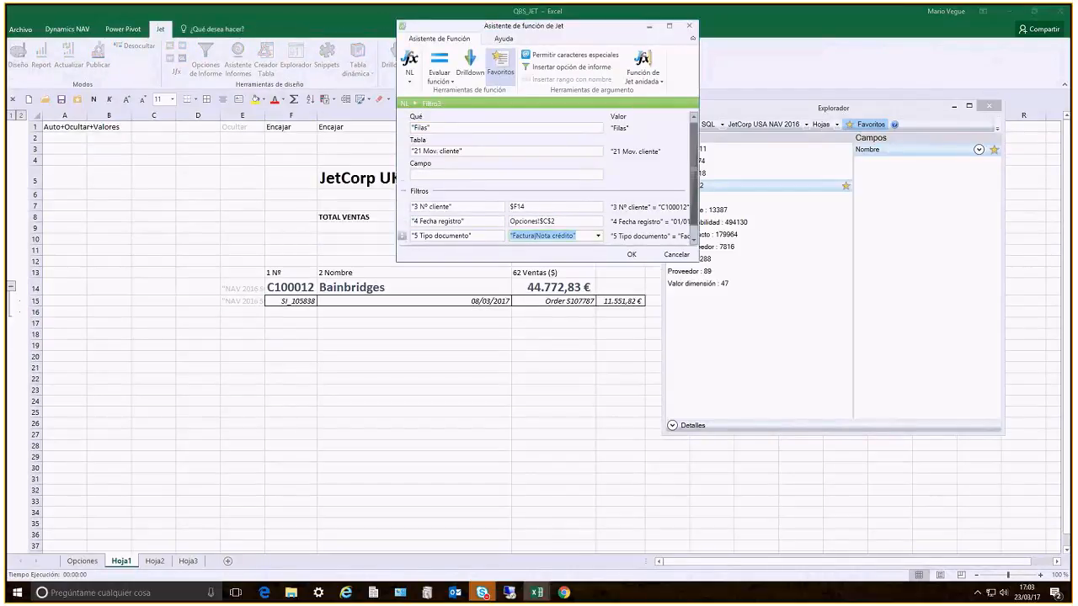
Add an Empresa= filter with the absolute reference $G$5 to the 21 Mov. cliente rows function and confirm it
{"action": "key", "text": "Tab"}
{"action": "type", "text": "empresa"}
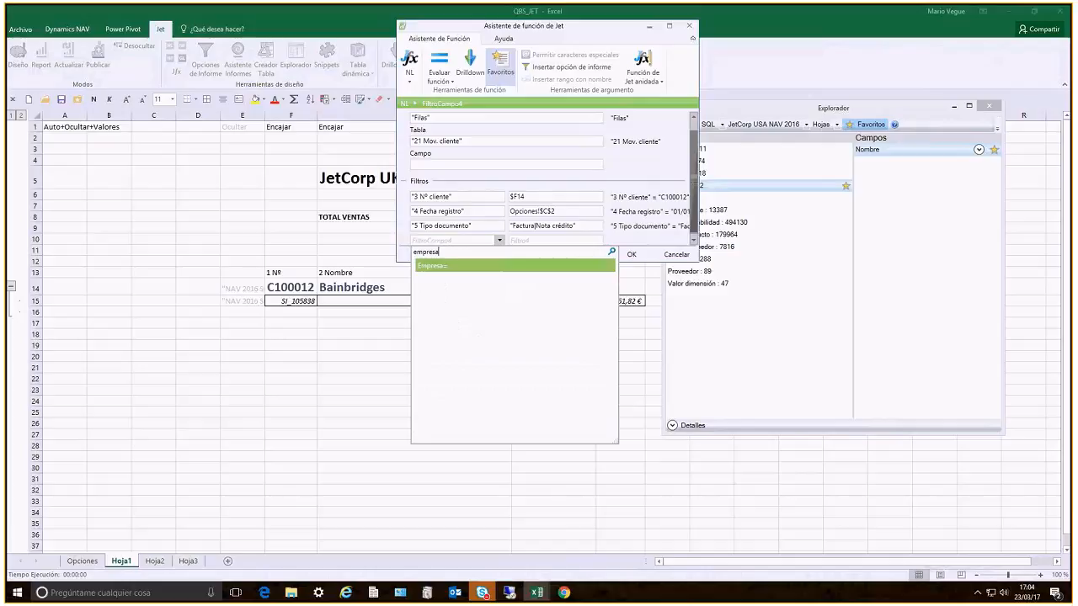
{"action": "key", "text": "Return"}
{"action": "key", "text": "Tab"}
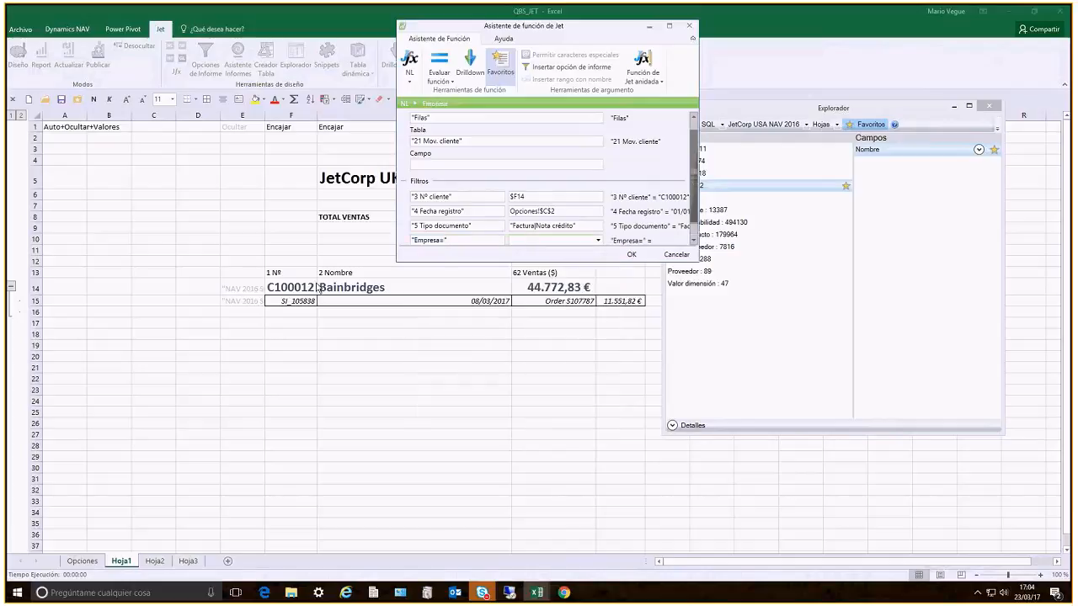
{"action": "left_click", "coordinate": [361, 185]}
{"action": "key", "text": "F4"}
{"action": "key", "text": "Tab"}
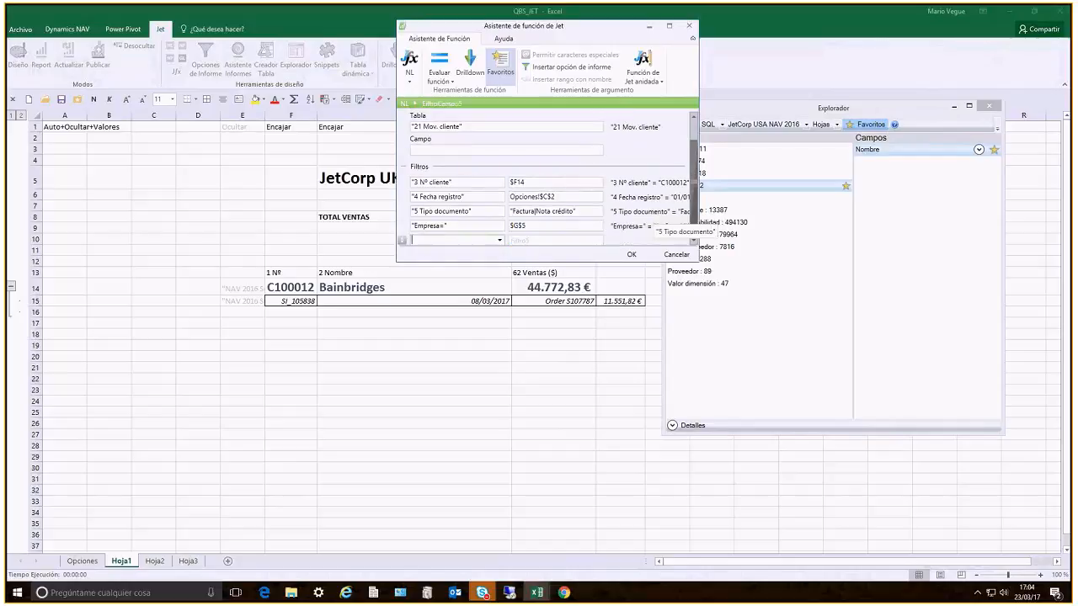
{"action": "key", "text": "Return"}
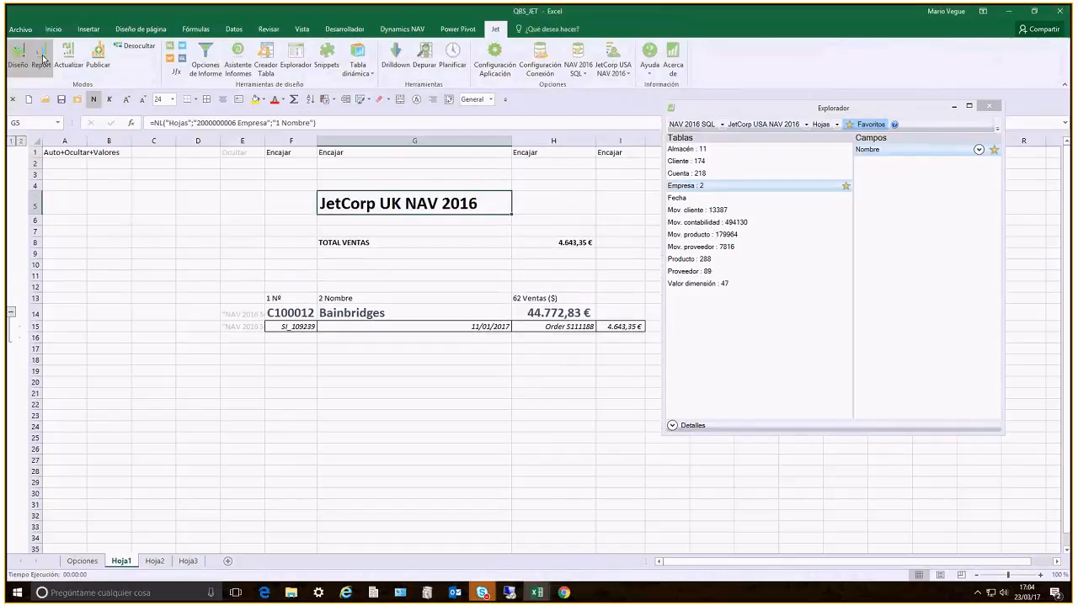
Run the Jet report with the date filter 01/01/17..31/03/17 and open the JetCorp USA NAV 2016 sheet
{"action": "left_click", "coordinate": [43, 59]}
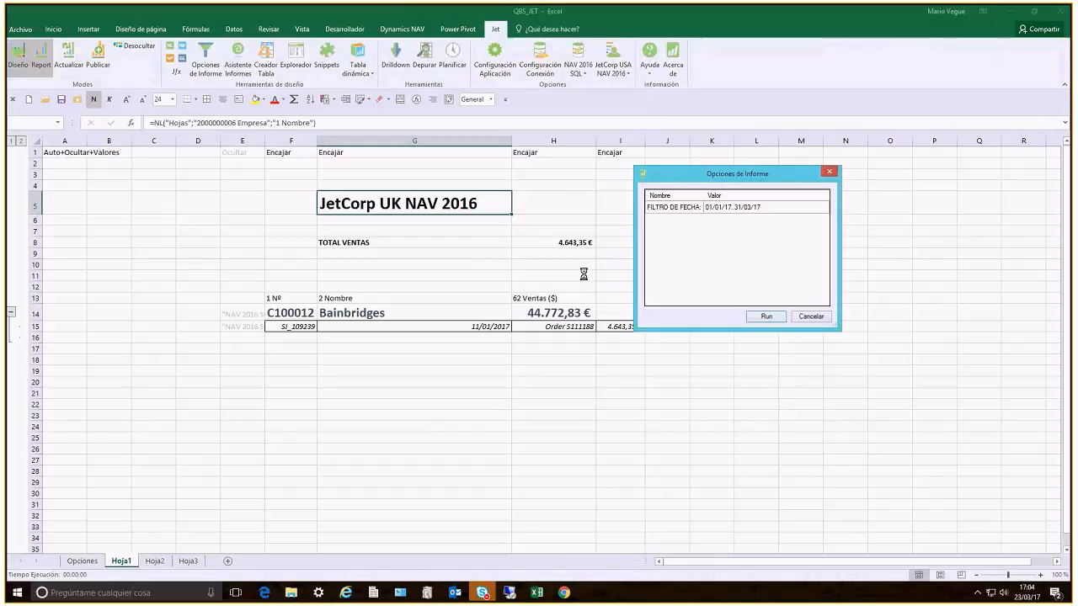
{"action": "left_click", "coordinate": [775, 320]}
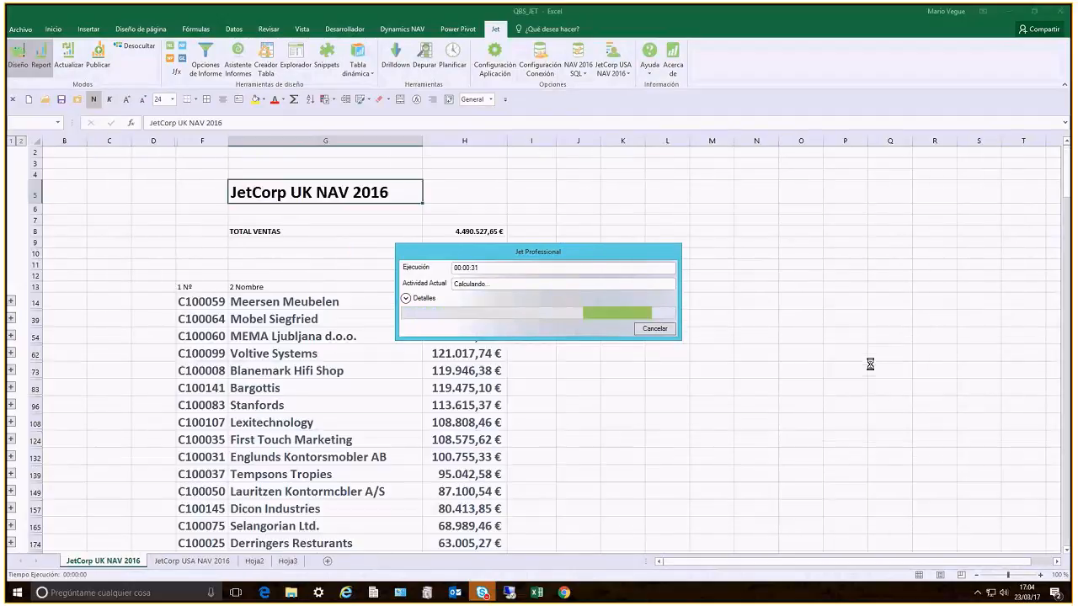
{"action": "left_click", "coordinate": [87, 566]}
{"action": "left_click", "coordinate": [160, 563]}
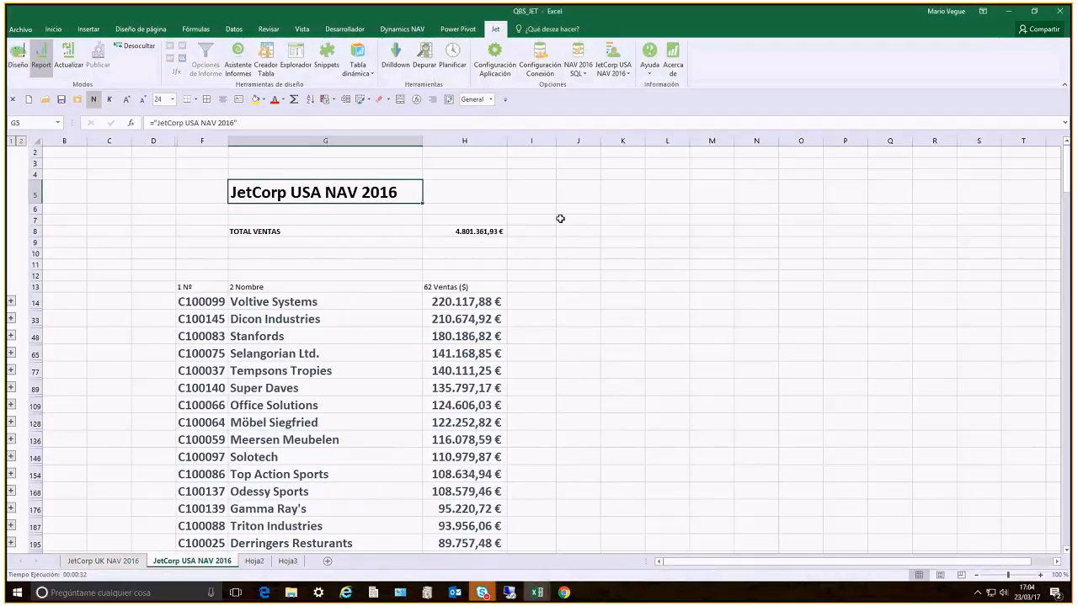
Check which companies and which data sources are available to Jet
{"action": "left_click", "coordinate": [581, 255]}
{"action": "left_click", "coordinate": [612, 68]}
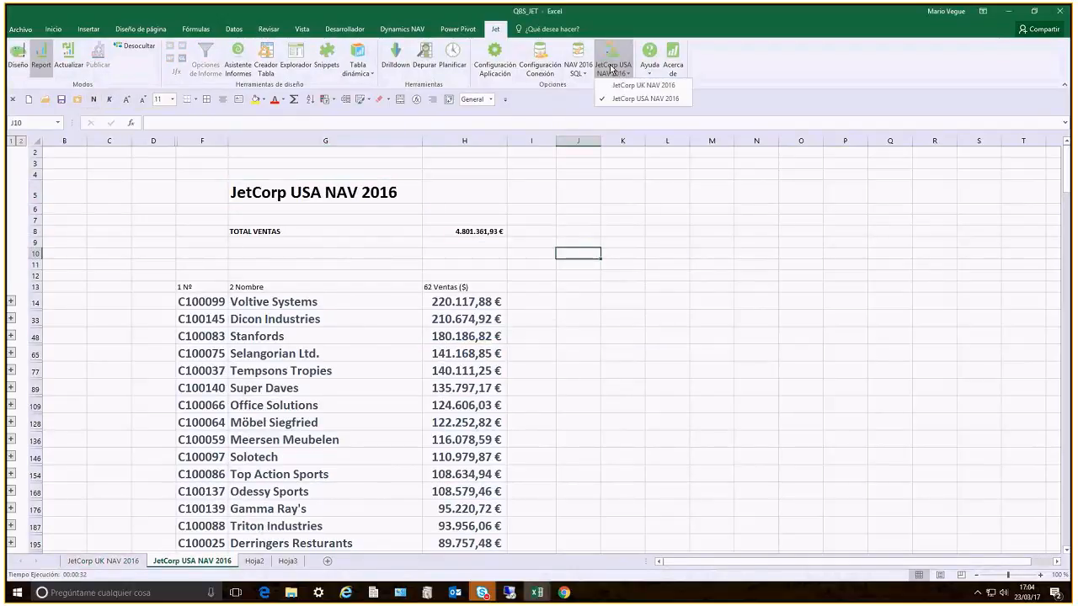
{"action": "left_click", "coordinate": [575, 72]}
{"action": "left_click", "coordinate": [573, 75]}
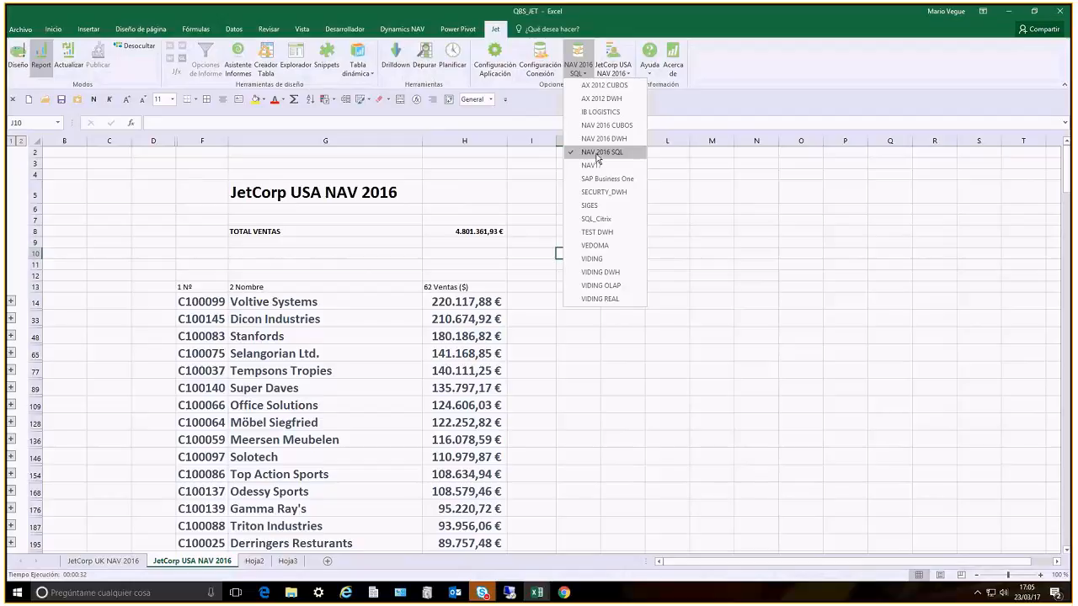
{"action": "left_click", "coordinate": [752, 275]}
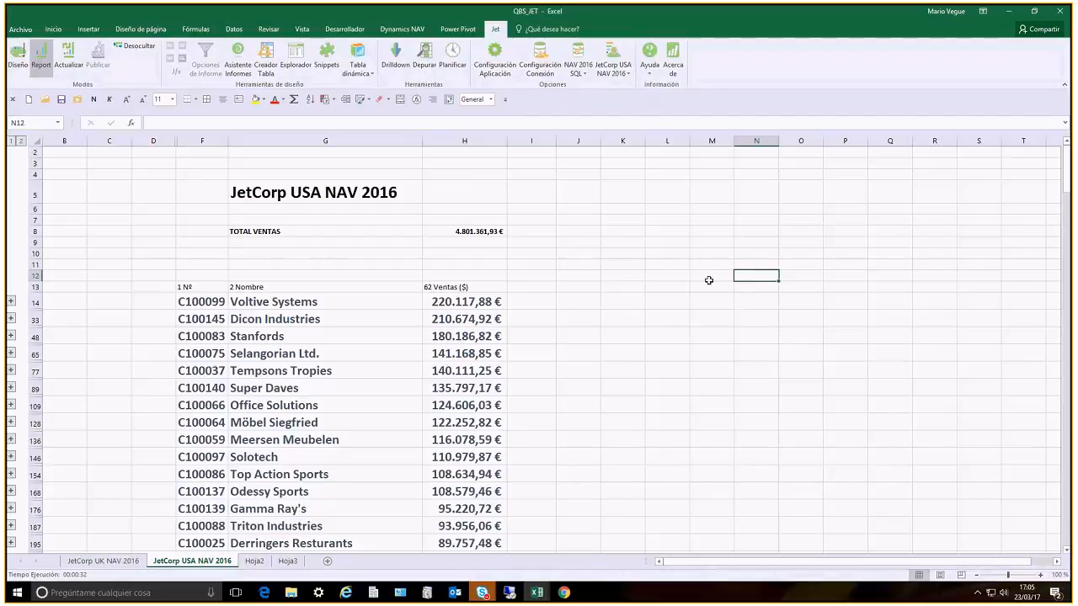
{"action": "left_click", "coordinate": [710, 280]}
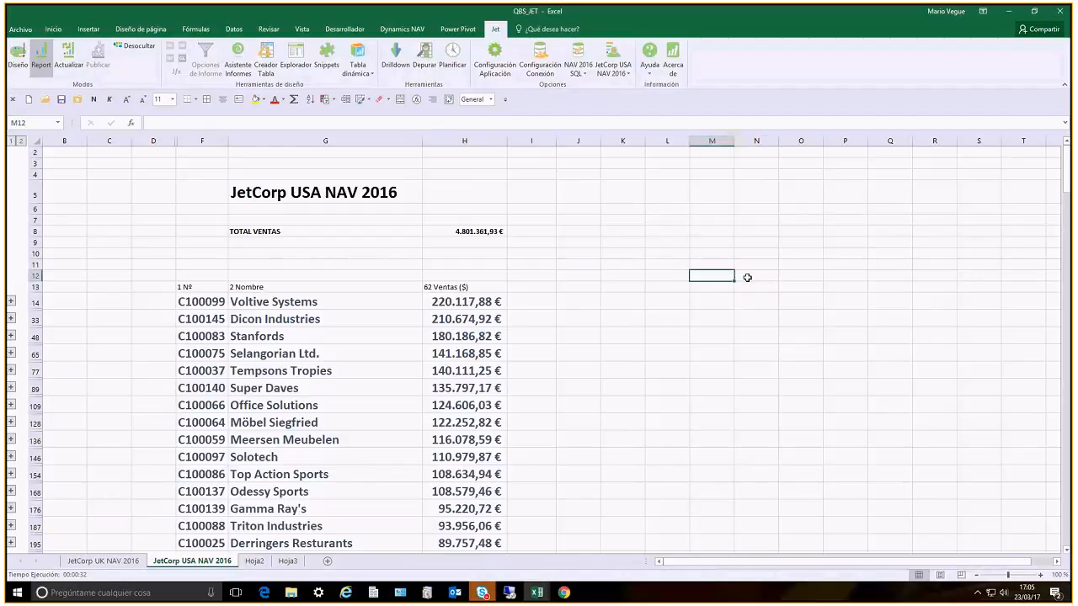
Expand all customer details on the JetCorp USA NAV 2016 sheet and review the report block and the available data connections
{"action": "left_click", "coordinate": [21, 141]}
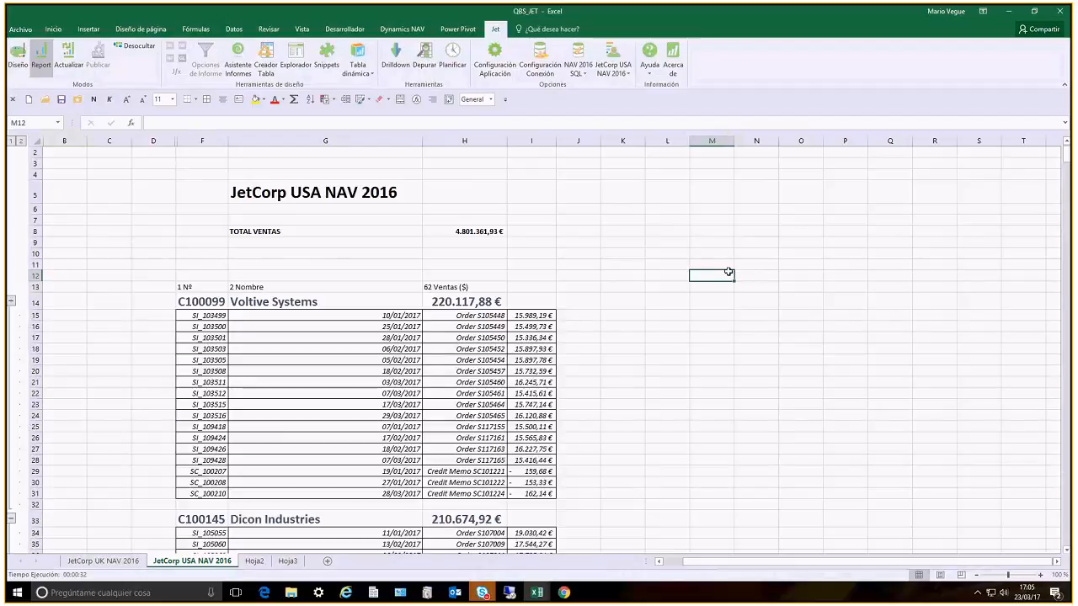
{"action": "left_click", "coordinate": [581, 71]}
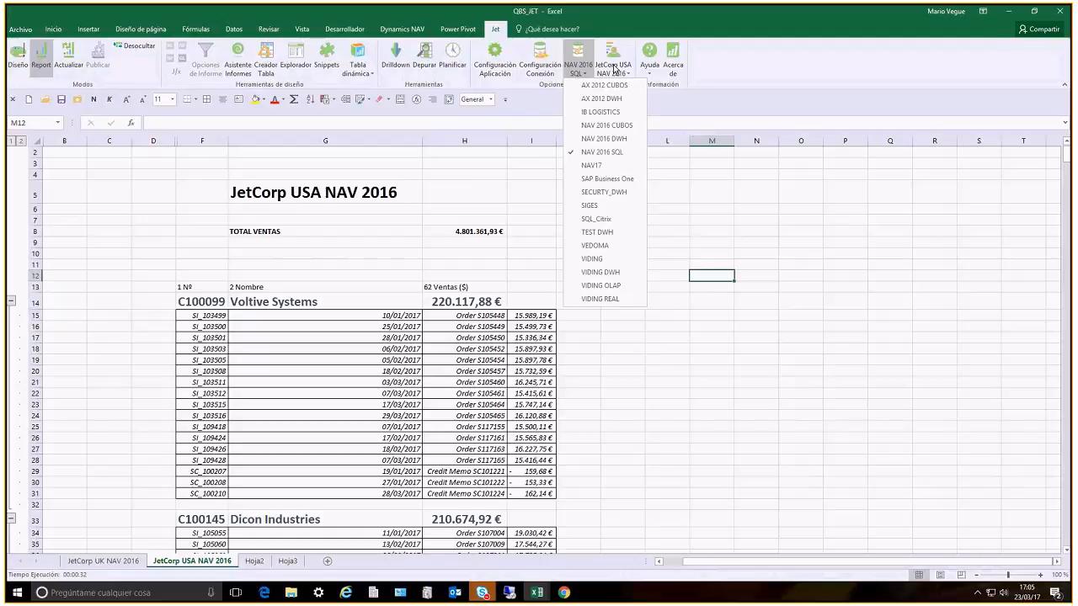
{"action": "left_click", "coordinate": [614, 69]}
{"action": "left_click", "coordinate": [614, 69]}
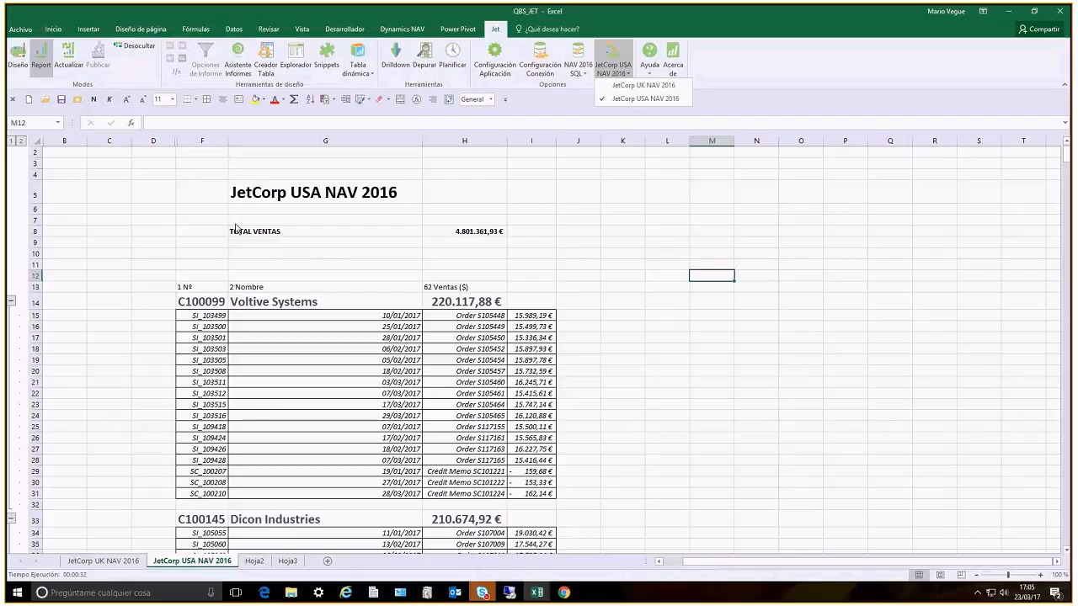
{"action": "left_click", "coordinate": [234, 190]}
{"action": "left_click_drag", "start_coordinate": [195, 176], "coordinate": [559, 514]}
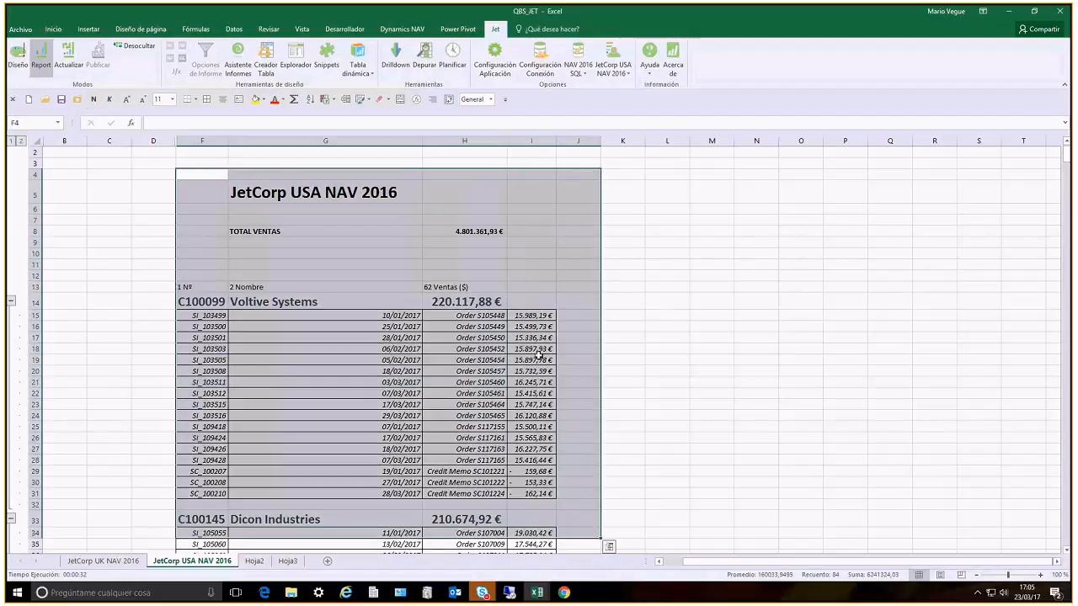
{"action": "left_click", "coordinate": [543, 359]}
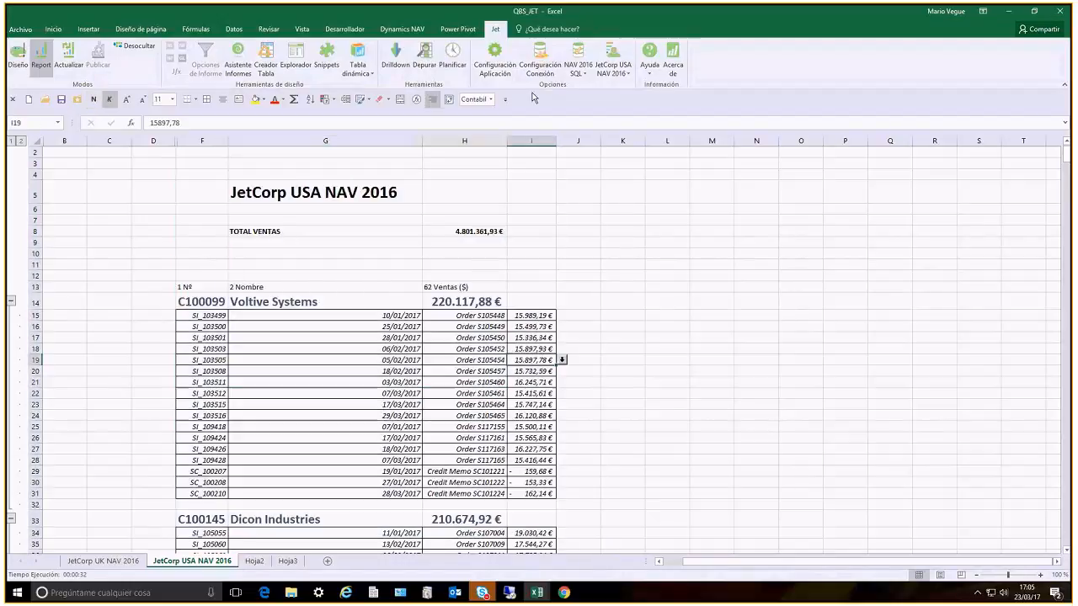
On the JetCorp UK NAV 2016 sheet, expand Stanfords and drill down on the amount of invoice SI_112271 into Dynamics NAV
{"action": "left_click", "coordinate": [103, 561]}
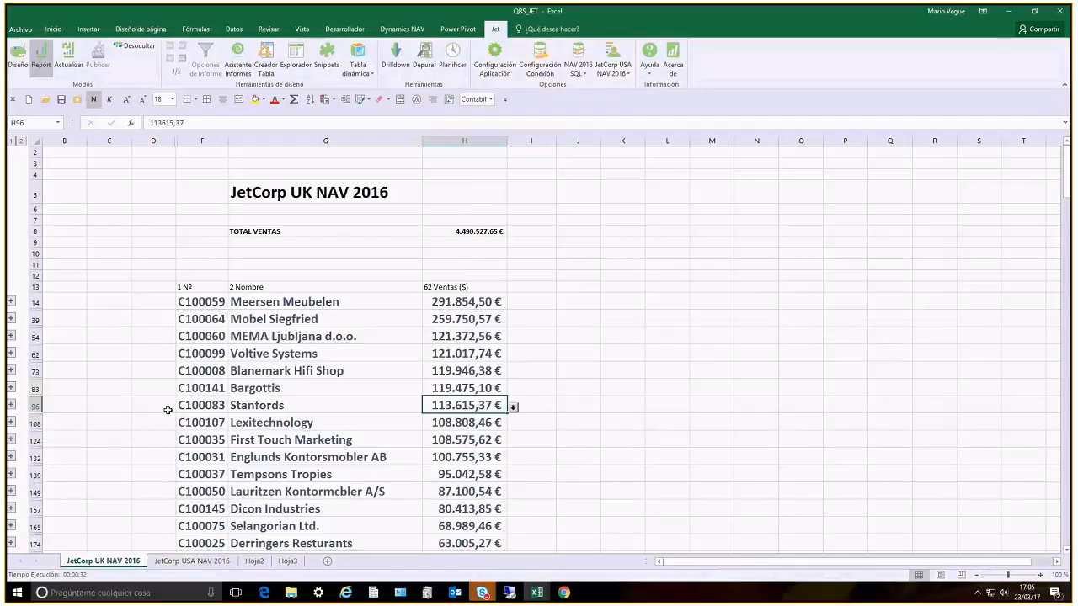
{"action": "left_click", "coordinate": [12, 407]}
{"action": "left_click", "coordinate": [531, 431]}
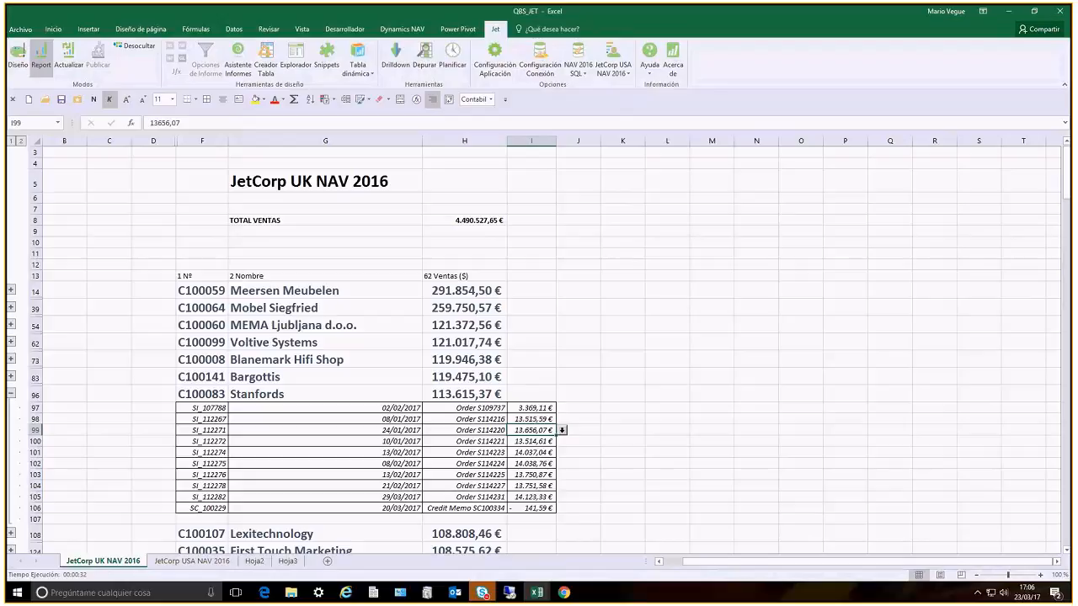
{"action": "left_click", "coordinate": [562, 430]}
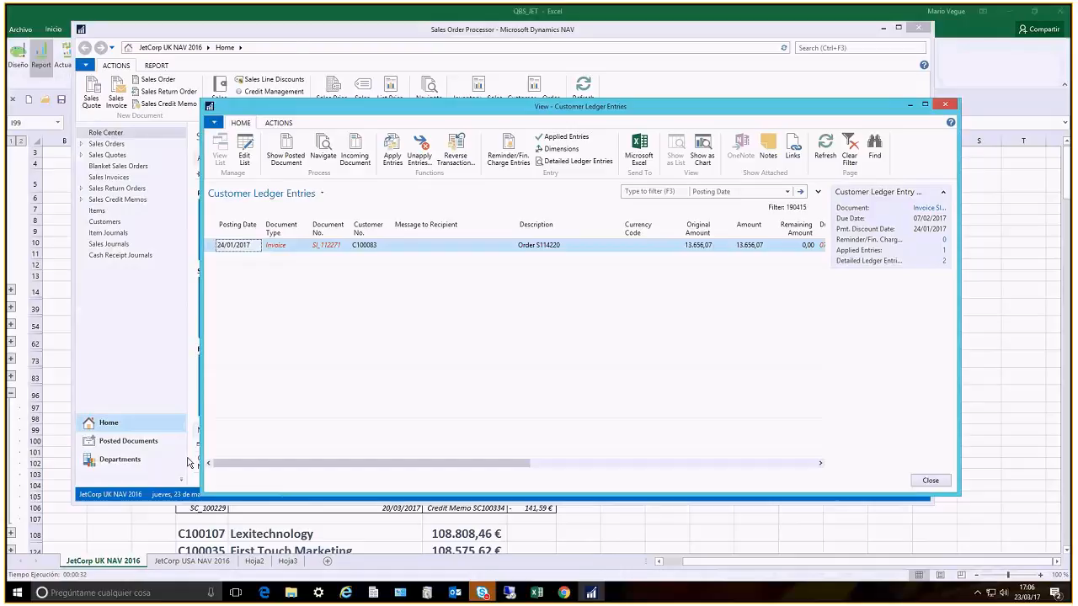
Return to the NAV Role Center, search for "user" and open the Users page
{"action": "key", "text": "Escape"}
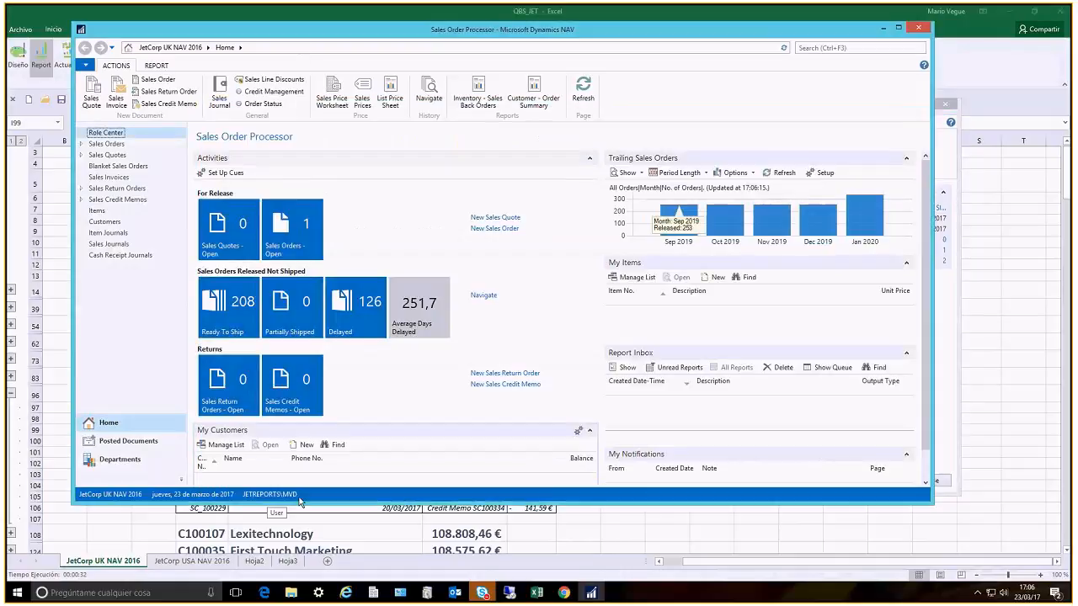
{"action": "key", "text": "ctrl+F3"}
{"action": "type", "text": "user"}
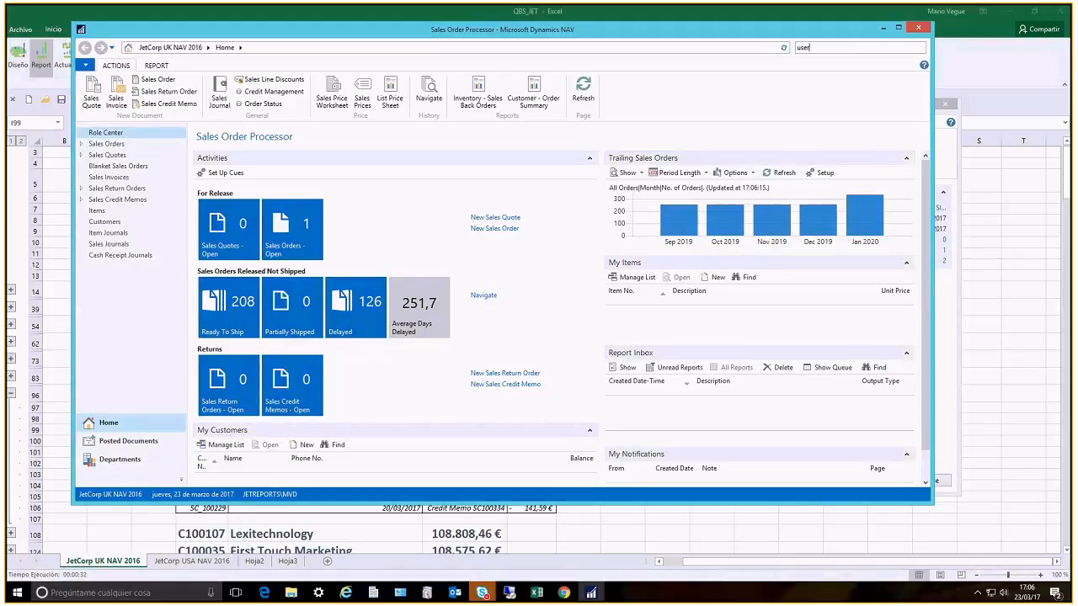
{"action": "key", "text": "Down"}
{"action": "key", "text": "Return"}
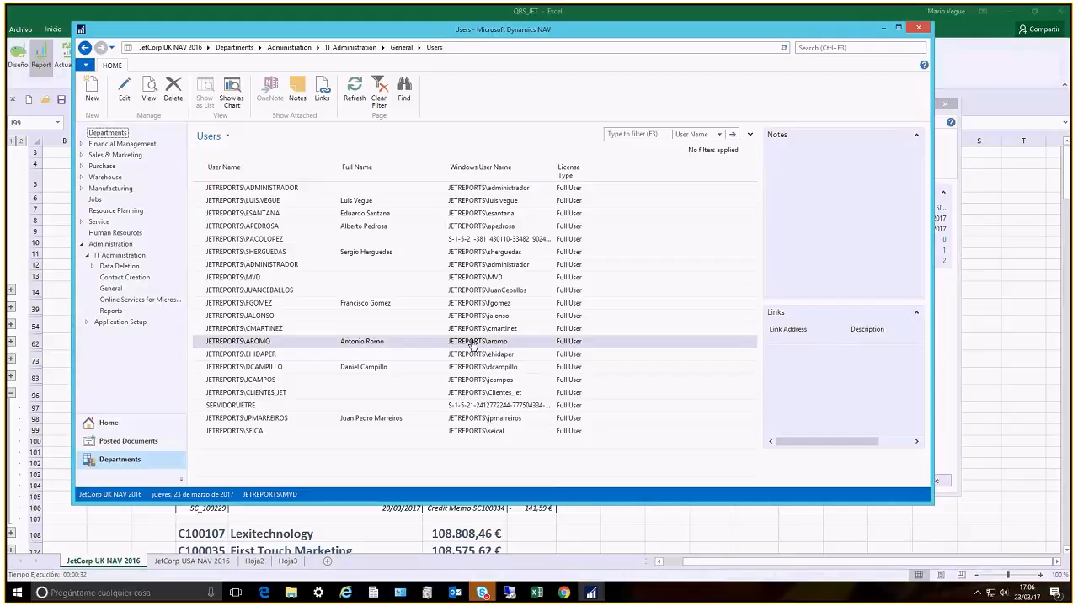
Open the signed-in user's card, examine its license type and User Permission Sets, and close Dynamics NAV
{"action": "double_click", "coordinate": [240, 278]}
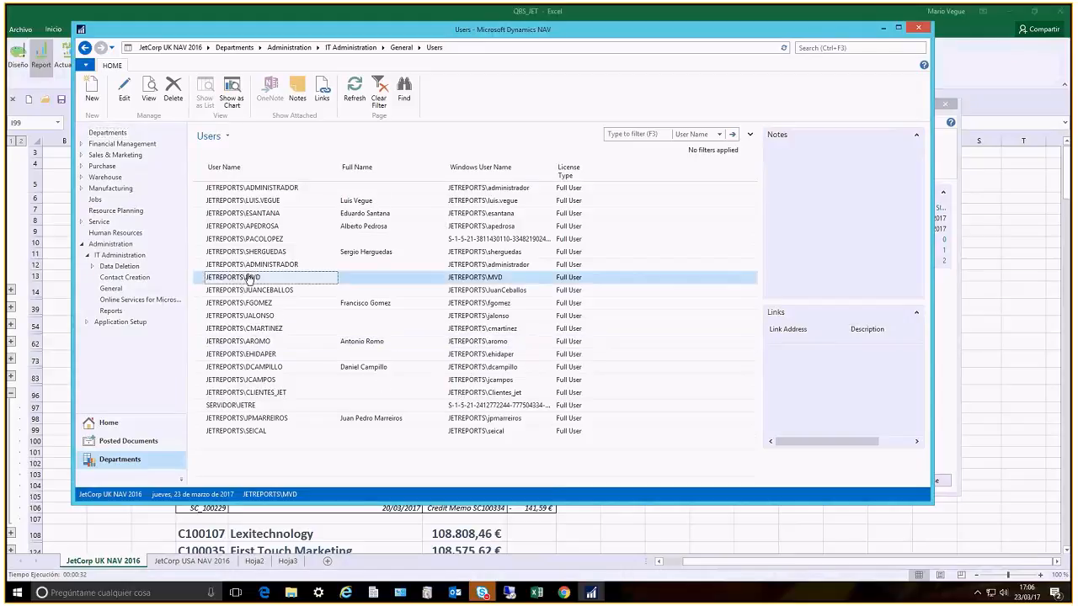
{"action": "left_click_drag", "start_coordinate": [596, 32], "coordinate": [296, 39]}
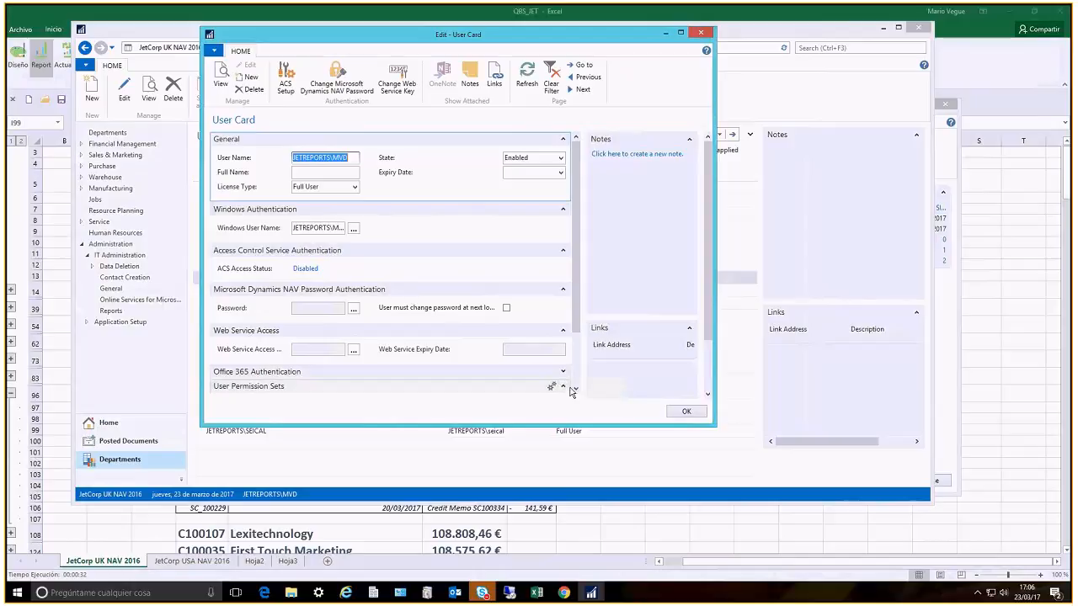
{"action": "left_click", "coordinate": [575, 390]}
{"action": "left_click", "coordinate": [576, 390]}
{"action": "left_click", "coordinate": [575, 390]}
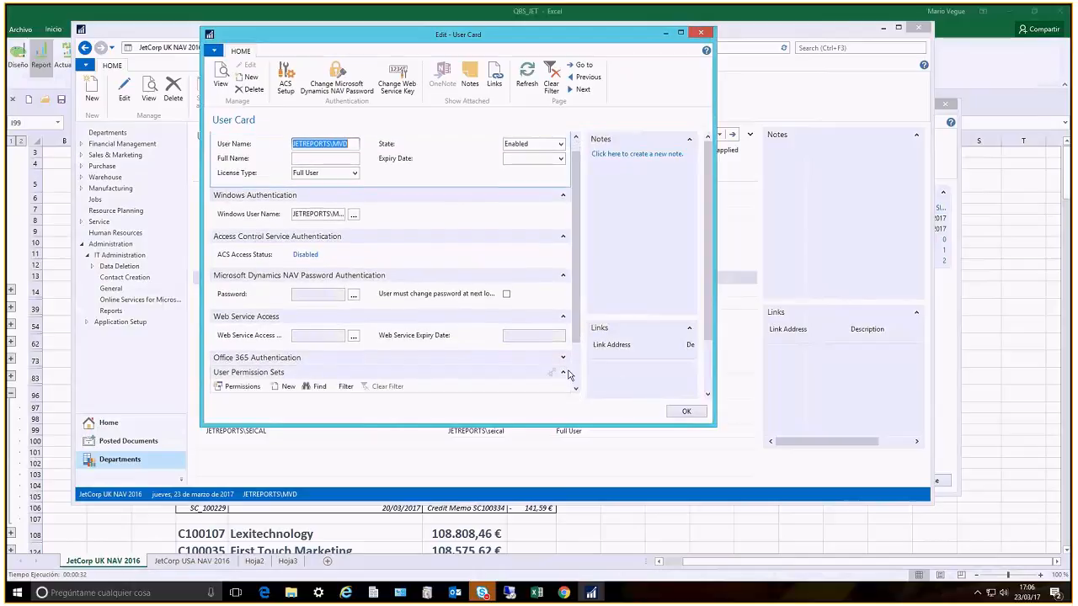
{"action": "scroll", "coordinate": [331, 371], "scroll_direction": "down", "scroll_amount": 1}
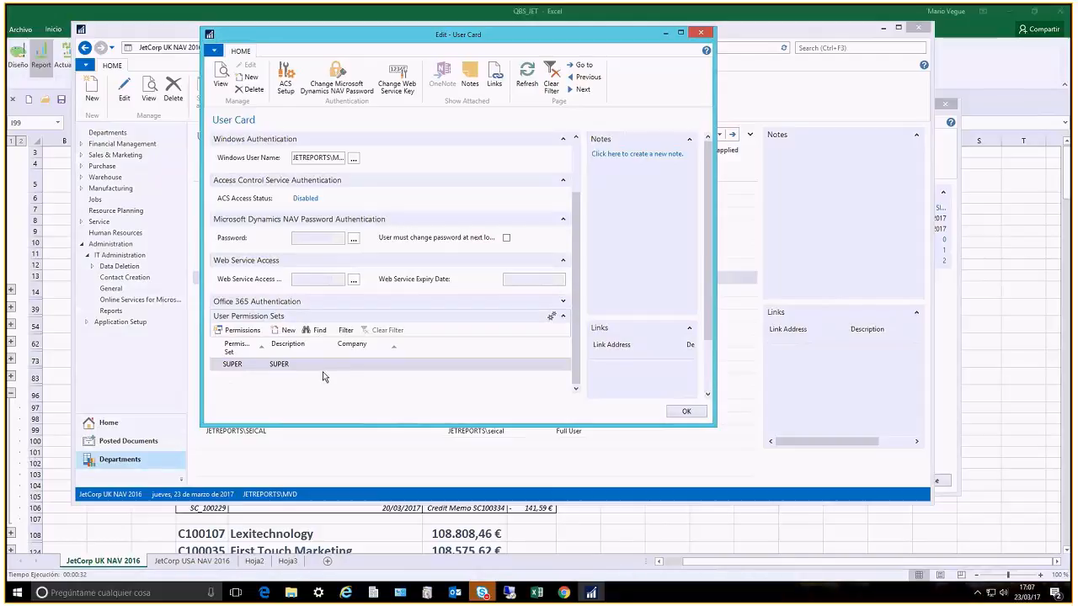
{"action": "left_click", "coordinate": [701, 34]}
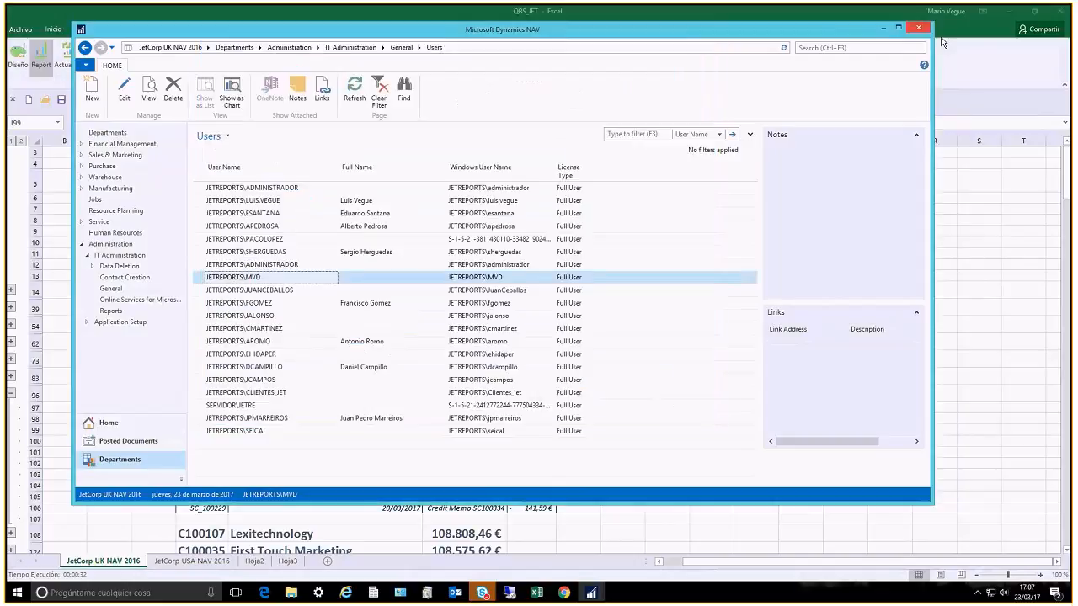
{"action": "left_click", "coordinate": [918, 28]}
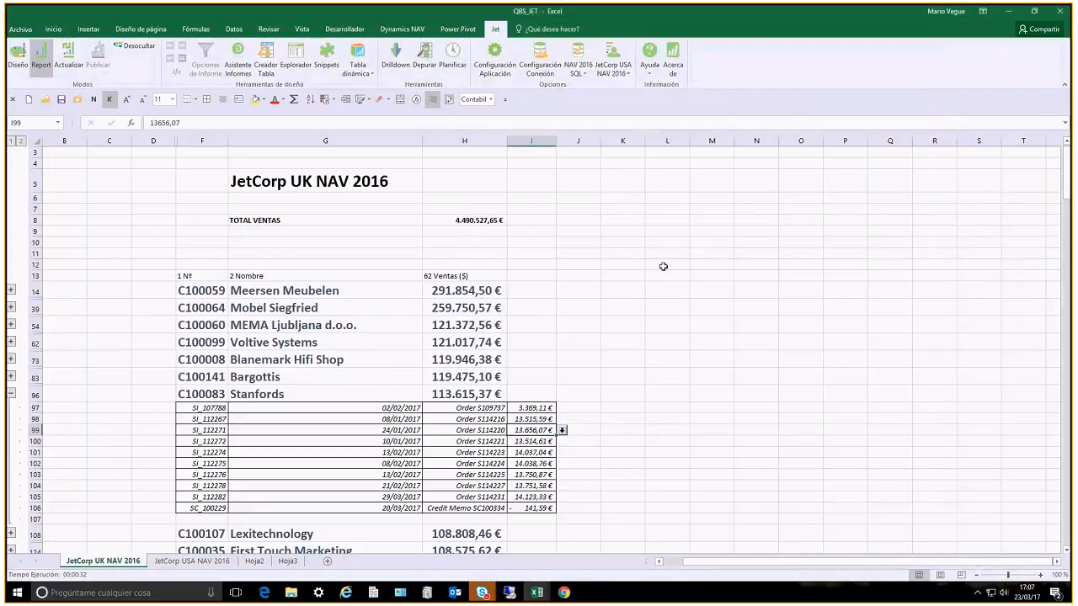
Return the report to design mode and publish it, overwriting the existing QBS_JET report
{"action": "left_click", "coordinate": [17, 56]}
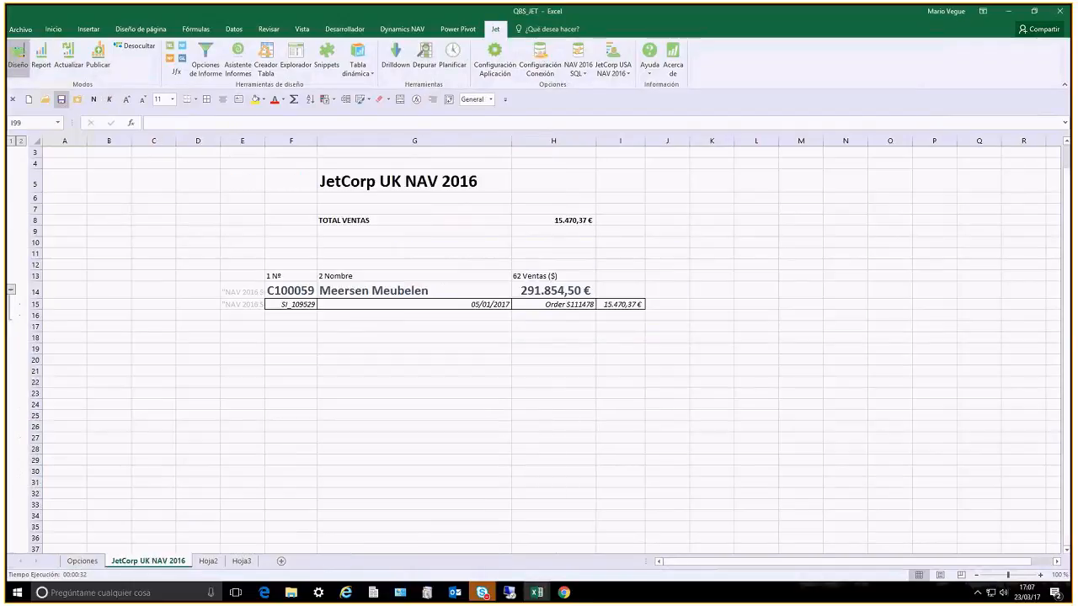
{"action": "mouse_move", "coordinate": [536, 596]}
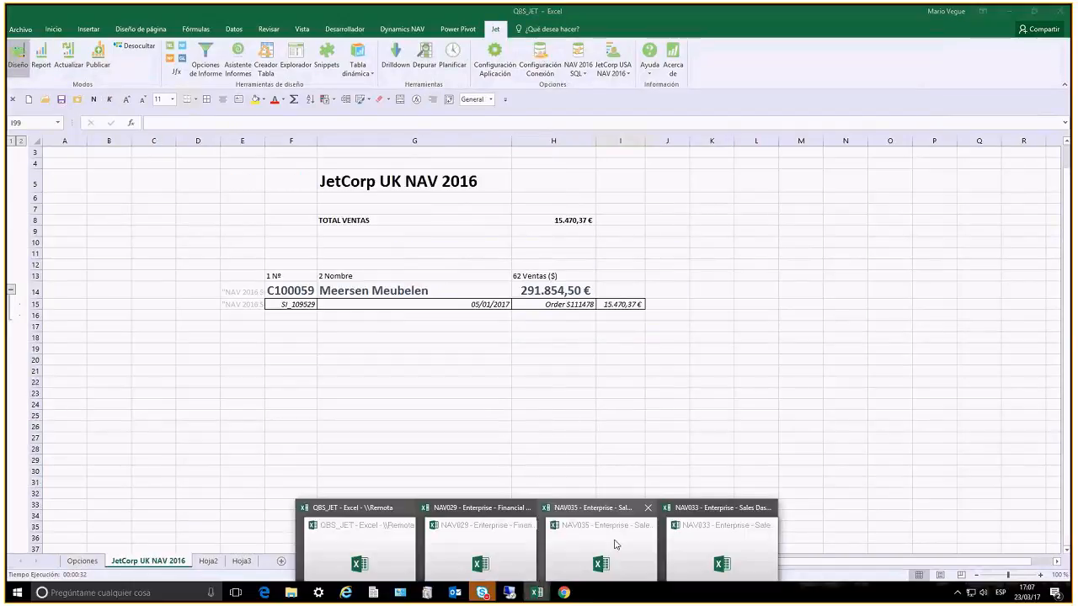
{"action": "left_click", "coordinate": [97, 54]}
{"action": "left_click", "coordinate": [391, 224]}
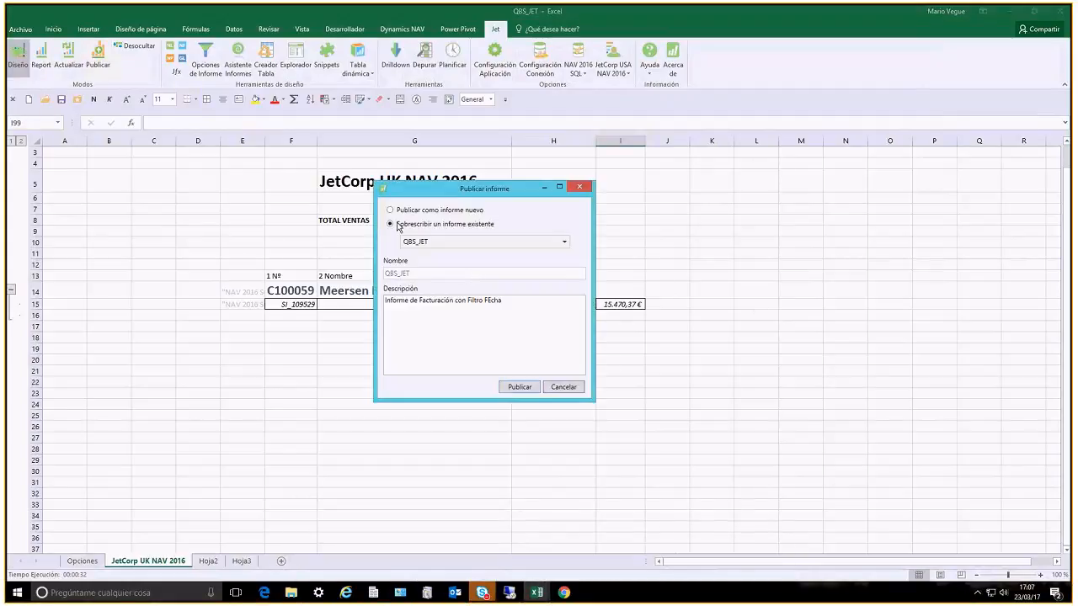
{"action": "left_click", "coordinate": [518, 387]}
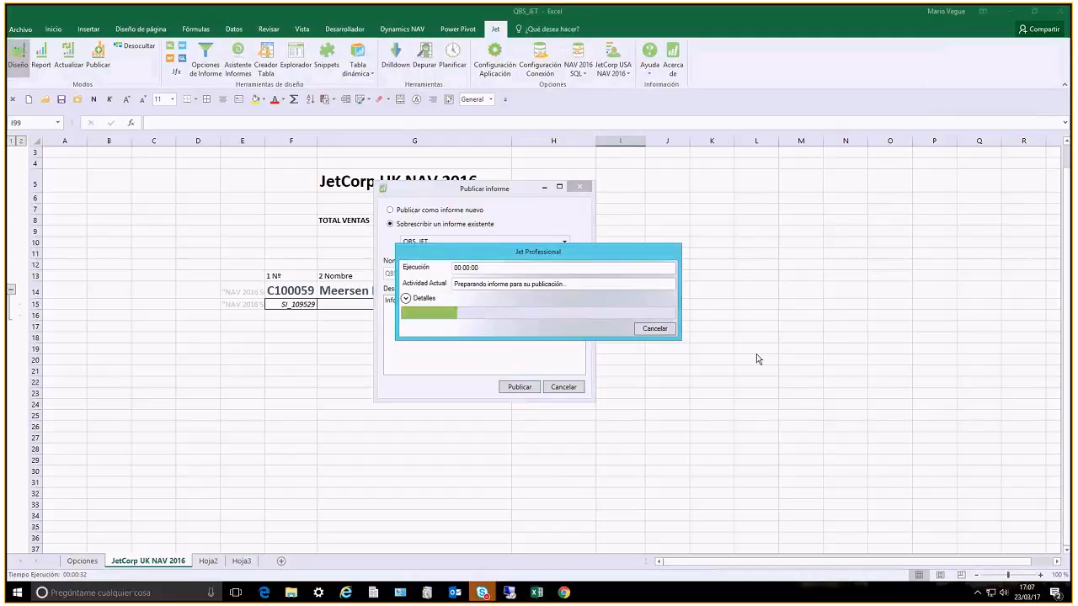
Switch to the Jet Web Portal in Chrome, refresh the report list and run QBS_JET with the date filter 01/01/17..31/03/17
{"action": "left_click", "coordinate": [564, 592]}
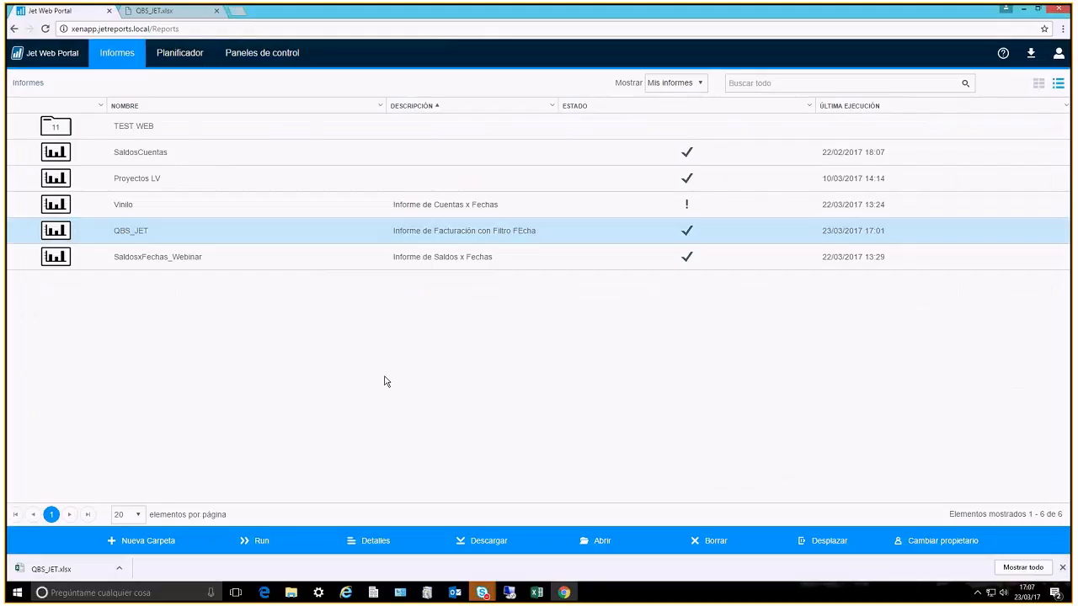
{"action": "key", "text": "F5"}
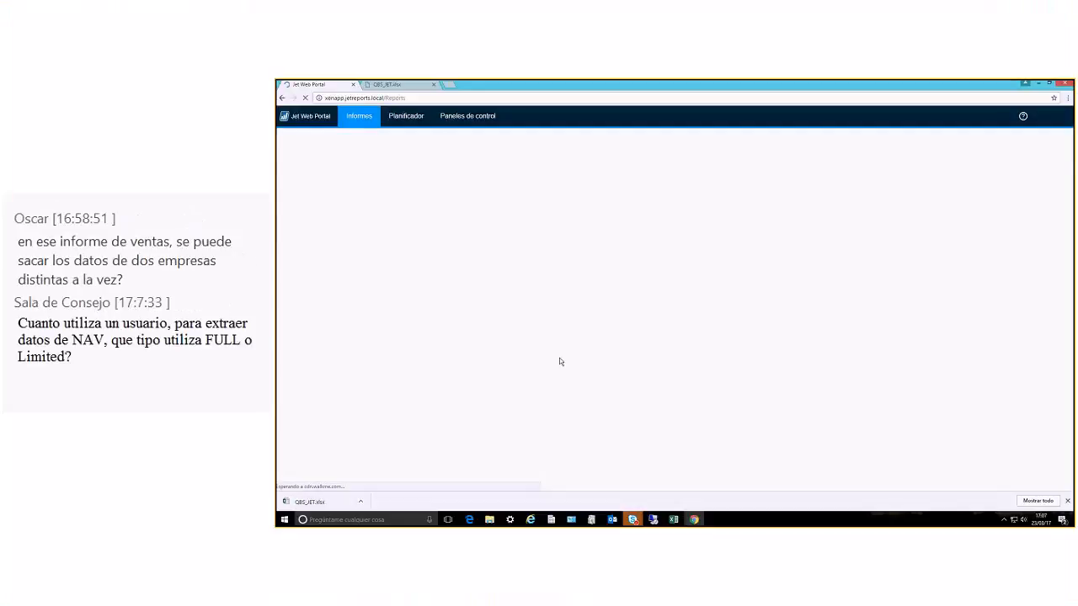
{"action": "left_click", "coordinate": [438, 251]}
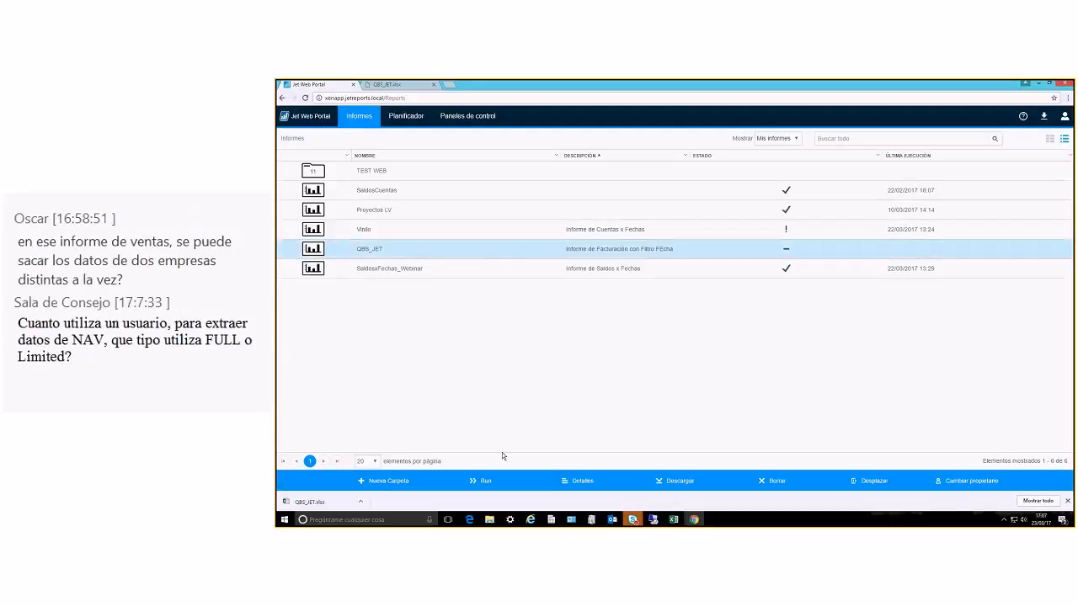
{"action": "left_click", "coordinate": [482, 481]}
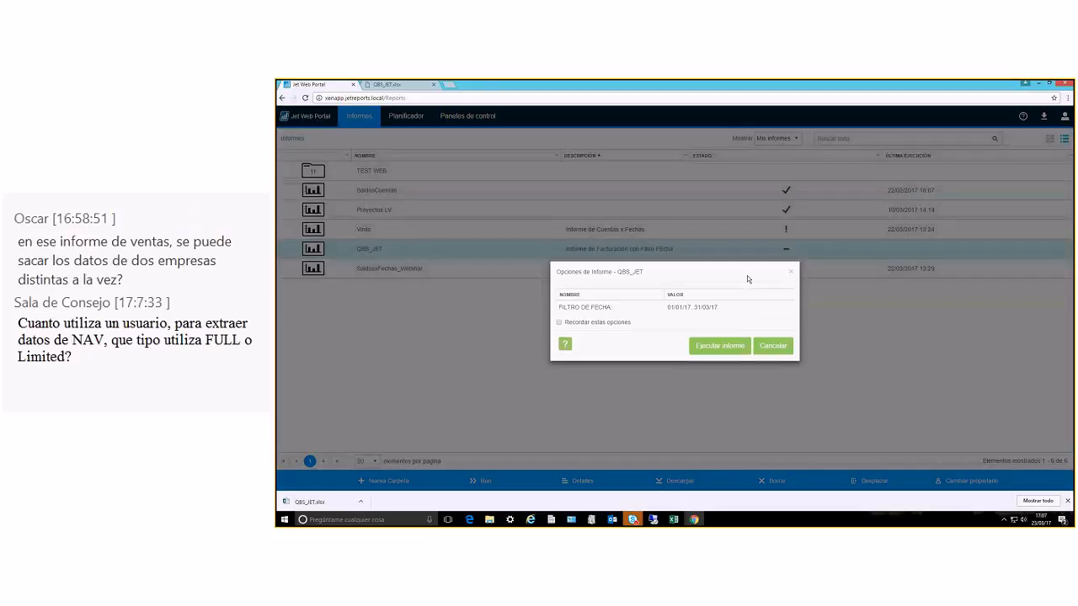
{"action": "left_click", "coordinate": [733, 350]}
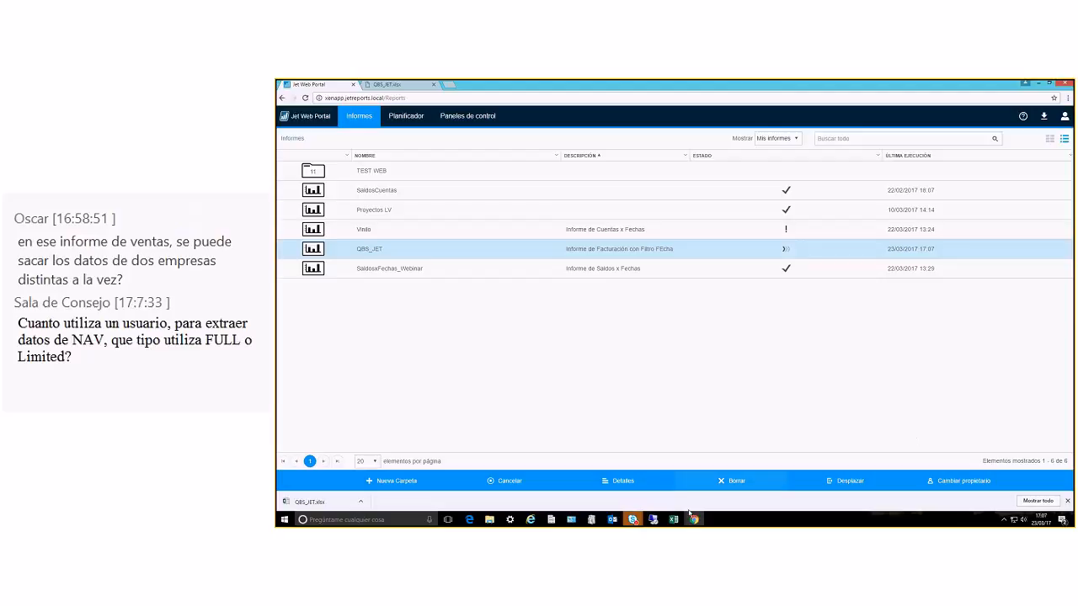
Switch back to the QBS_JET workbook in Excel and rename the Hoja2 sheet as CONSOLIDACION
{"action": "mouse_move", "coordinate": [673, 522]}
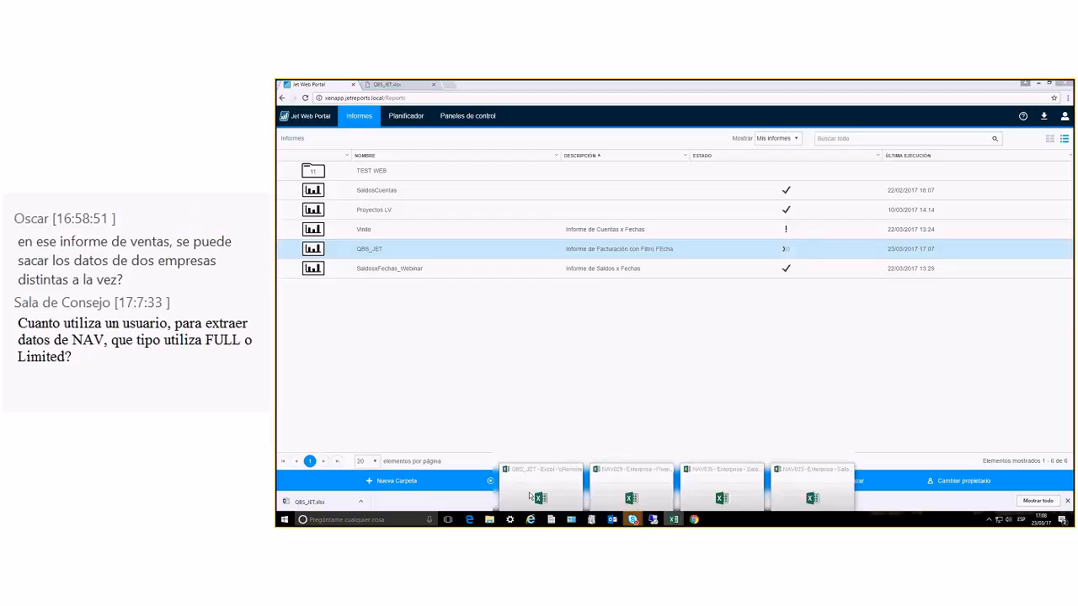
{"action": "left_click", "coordinate": [530, 497]}
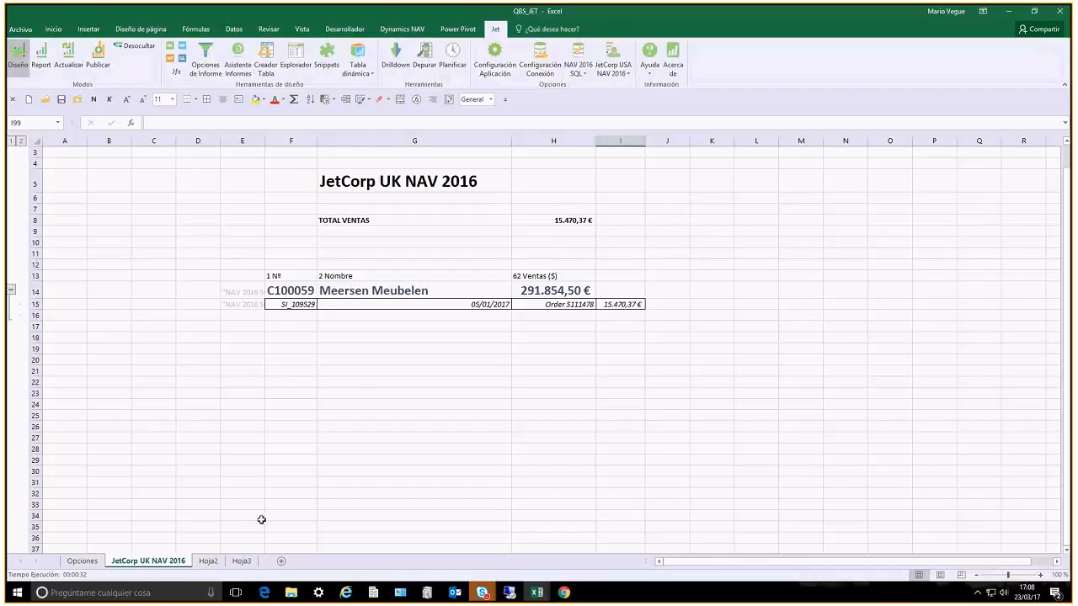
{"action": "double_click", "coordinate": [209, 565]}
{"action": "type", "text": "cleint"}
{"action": "key", "text": "BackSpace"}
{"action": "key", "text": "BackSpace"}
{"action": "key", "text": "BackSpace"}
{"action": "key", "text": "BackSpace"}
{"action": "key", "text": "BackSpace"}
{"action": "key", "text": "BackSpace"}
{"action": "type", "text": "CONSOLIDACION"}
{"action": "key", "text": "Return"}
Copy the company name formula from G5 of the JetCorp UK NAV 2016 sheet into F9 of the CONSOLIDACION sheet
{"action": "left_click", "coordinate": [263, 241]}
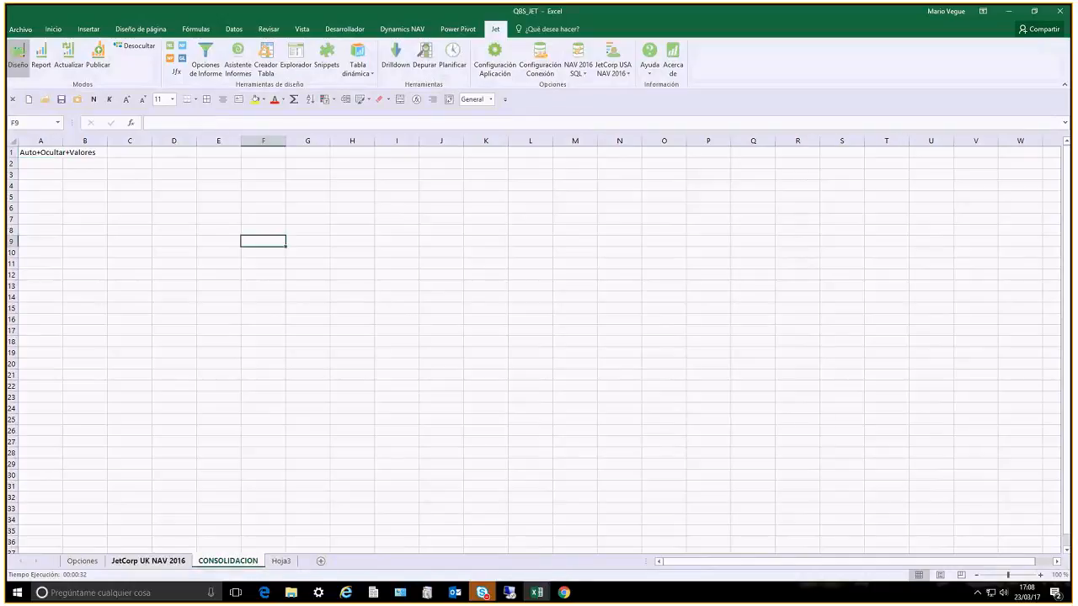
{"action": "left_click", "coordinate": [148, 561]}
{"action": "left_click", "coordinate": [377, 183]}
{"action": "key", "text": "ctrl+c"}
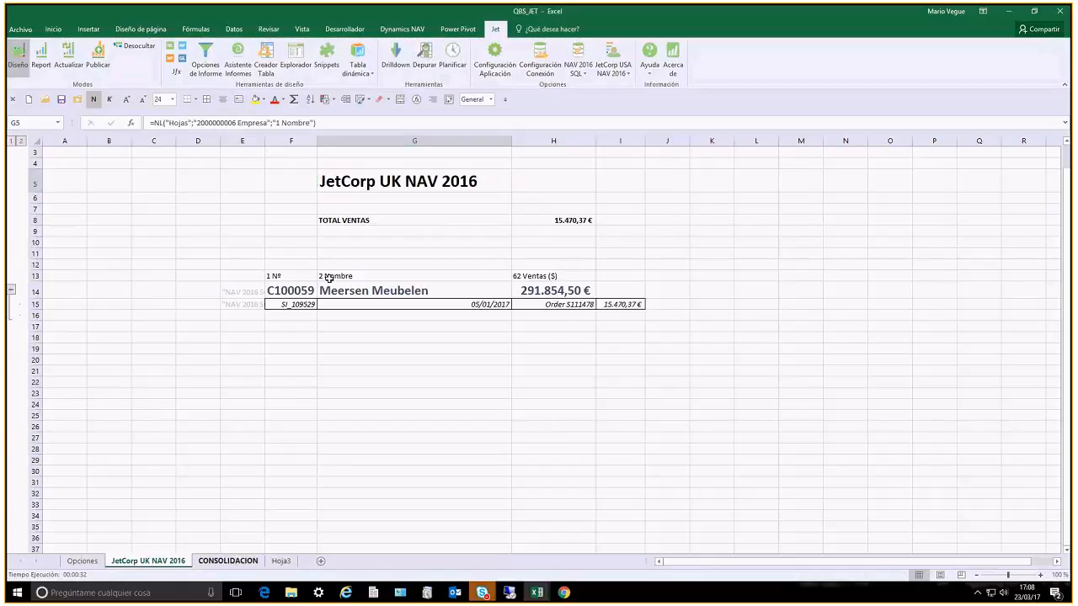
{"action": "left_click", "coordinate": [228, 561]}
{"action": "key", "text": "ctrl+v"}
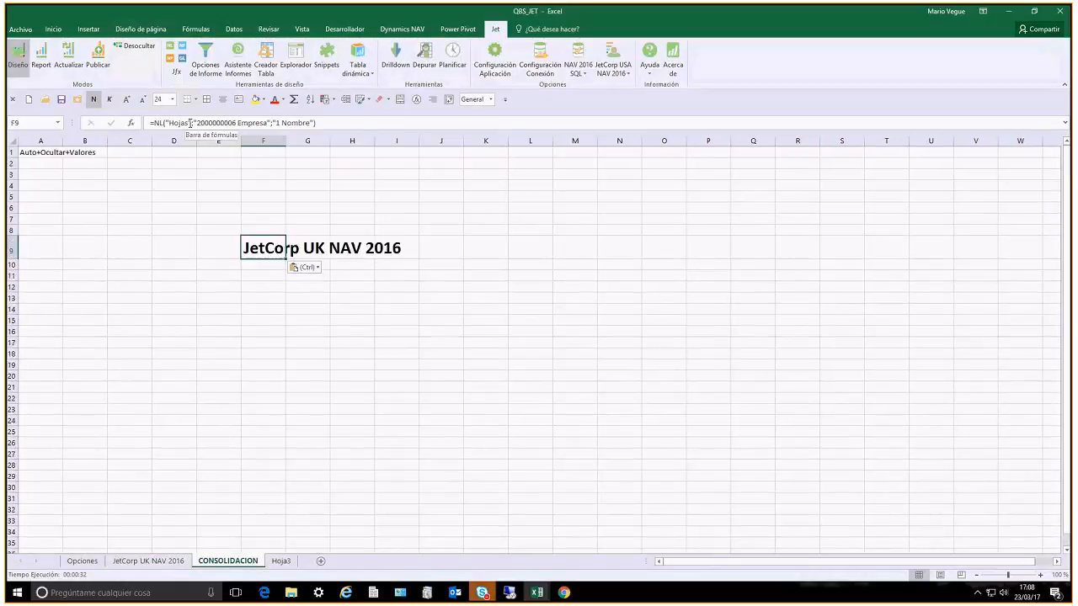
Replace the "Hojas" argument of the NL formula in F9 so that the companies are listed by rows
{"action": "double_click", "coordinate": [179, 123]}
{"action": "type", "text": "H"}
{"action": "key", "text": "BackSpace"}
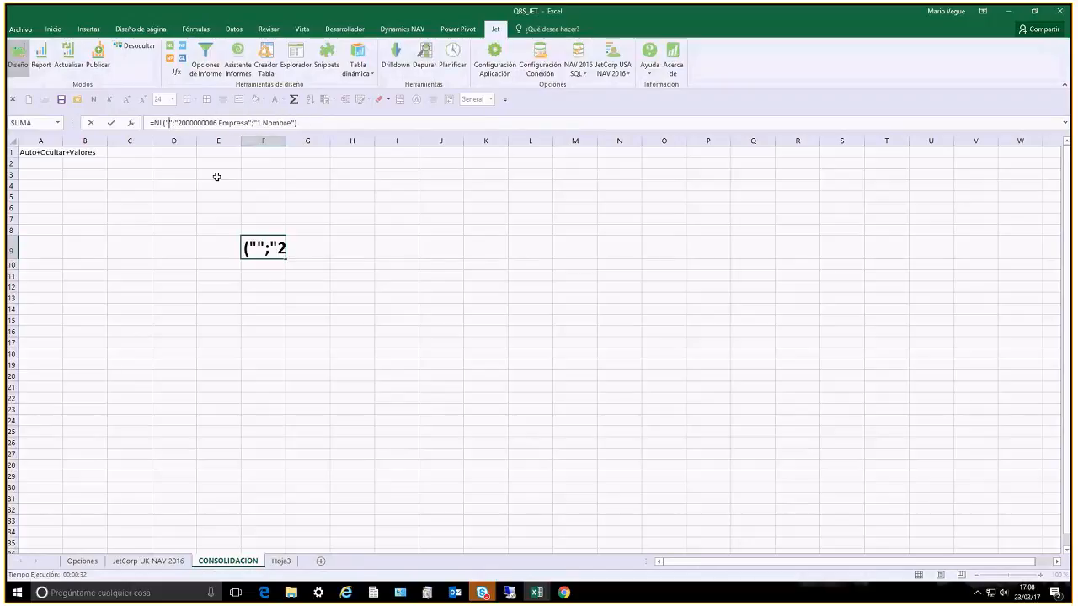
{"action": "key", "text": "Return"}
{"action": "key", "text": "Up"}
In G9, build a Jet NL function with Suma over table 21 Mov. cliente and numeric field 18 Ventas ($)
{"action": "key", "text": "Right"}
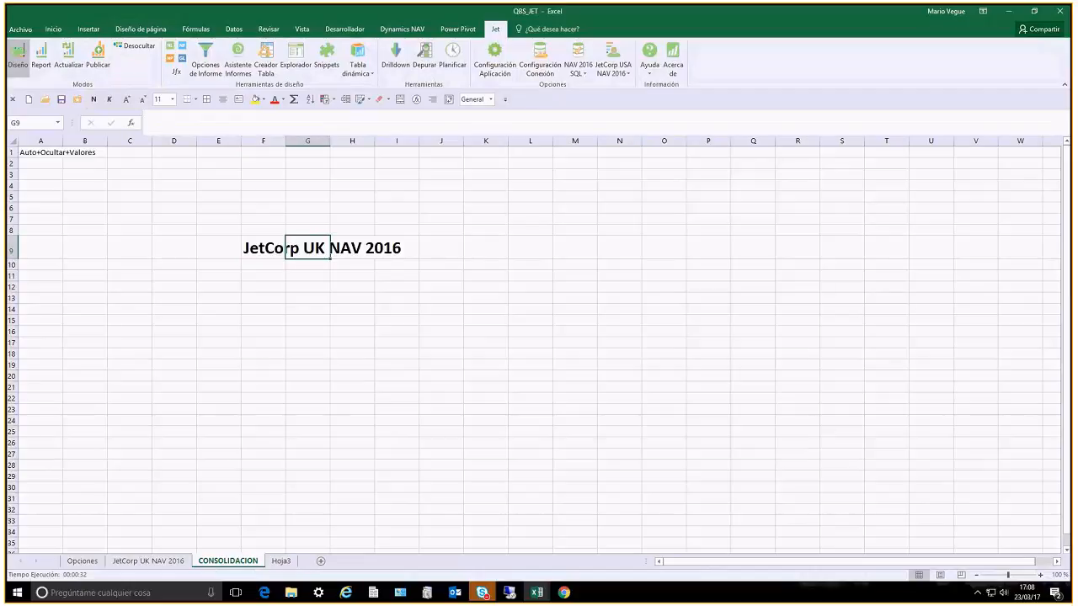
{"action": "type", "text": "sum"}
{"action": "key", "text": "Return"}
{"action": "key", "text": "Tab"}
{"action": "type", "text": "21"}
{"action": "key", "text": "Return"}
{"action": "key", "text": "Tab"}
{"action": "type", "text": "18"}
{"action": "key", "text": "Return"}
{"action": "key", "text": "Tab"}
Filter the function's 4 Fecha registro field by the FILTRO DE FECHA report option
{"action": "key", "text": "alt+Down"}
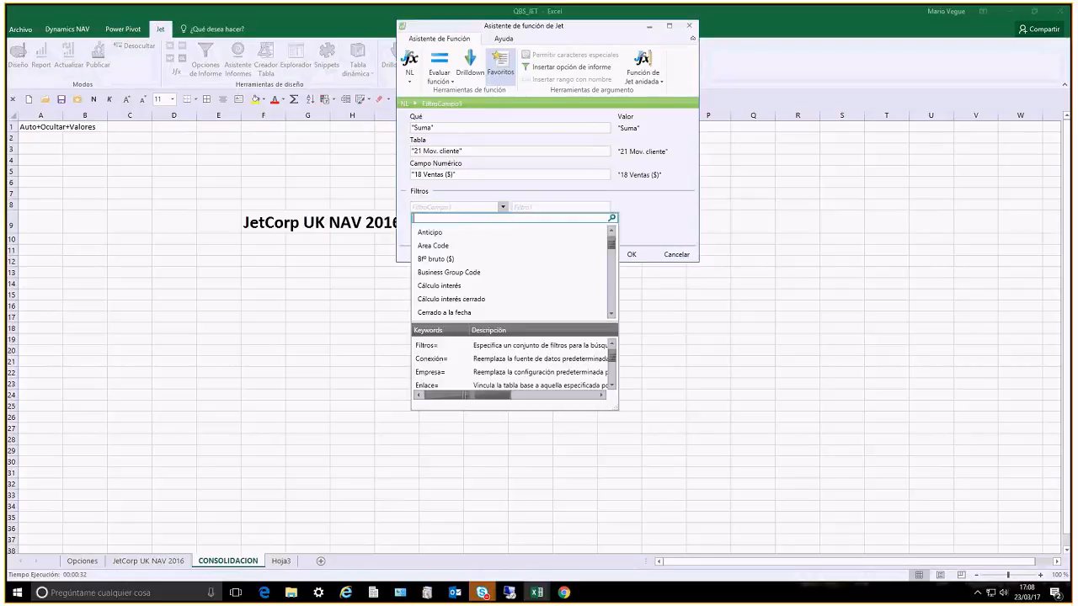
{"action": "type", "text": "4"}
{"action": "key", "text": "Return"}
{"action": "key", "text": "Tab"}
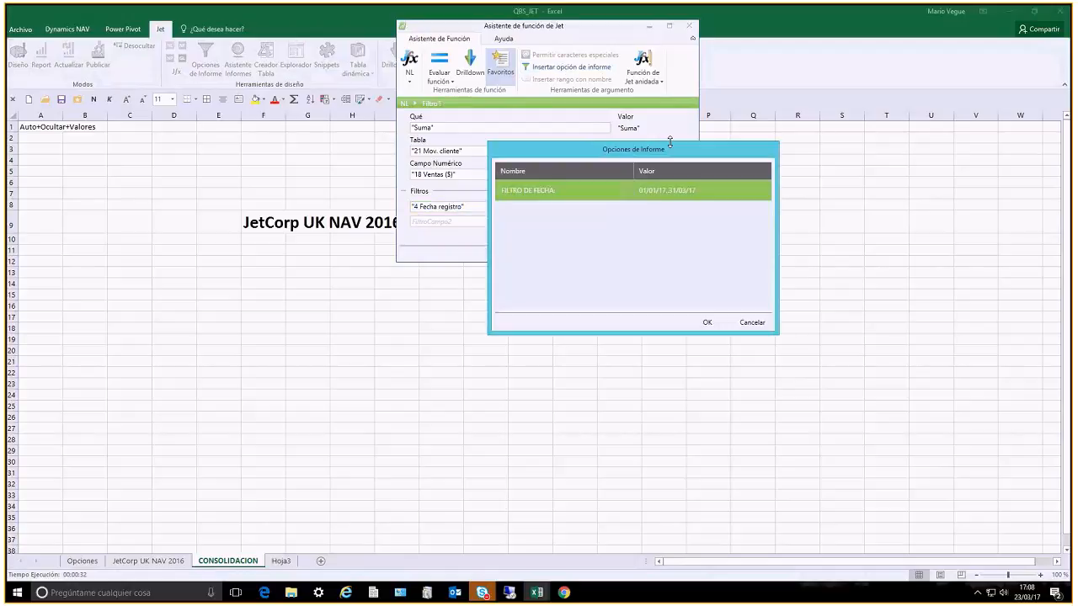
{"action": "double_click", "coordinate": [604, 203]}
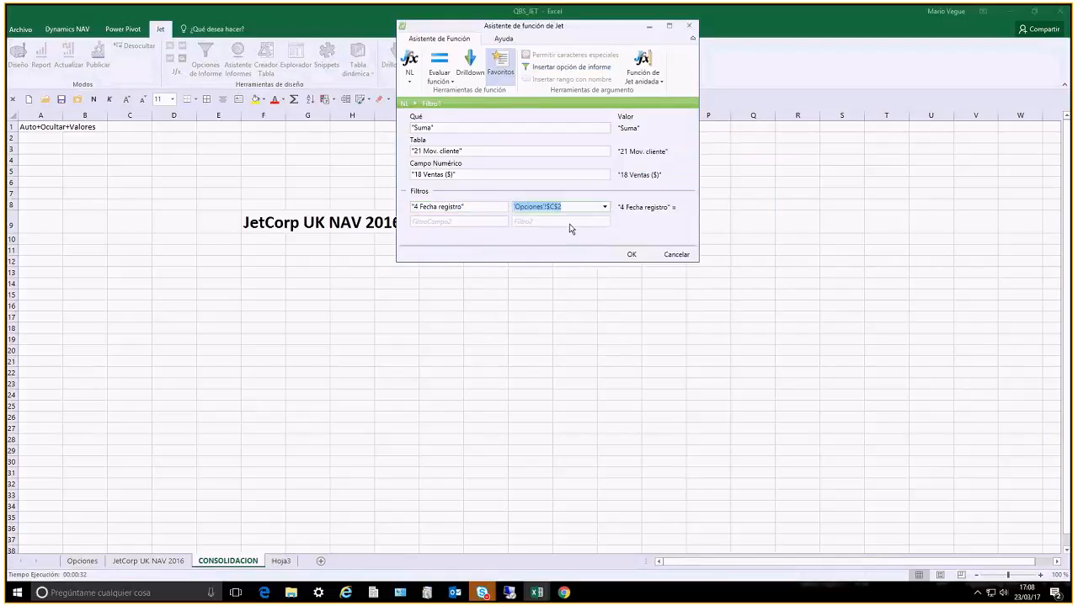
Add a second filter limiting 5 Tipo documento to Factura|Nota crédito and insert the function in G9
{"action": "key", "text": "Tab"}
{"action": "left_click", "coordinate": [503, 221]}
{"action": "type", "text": "tipo do"}
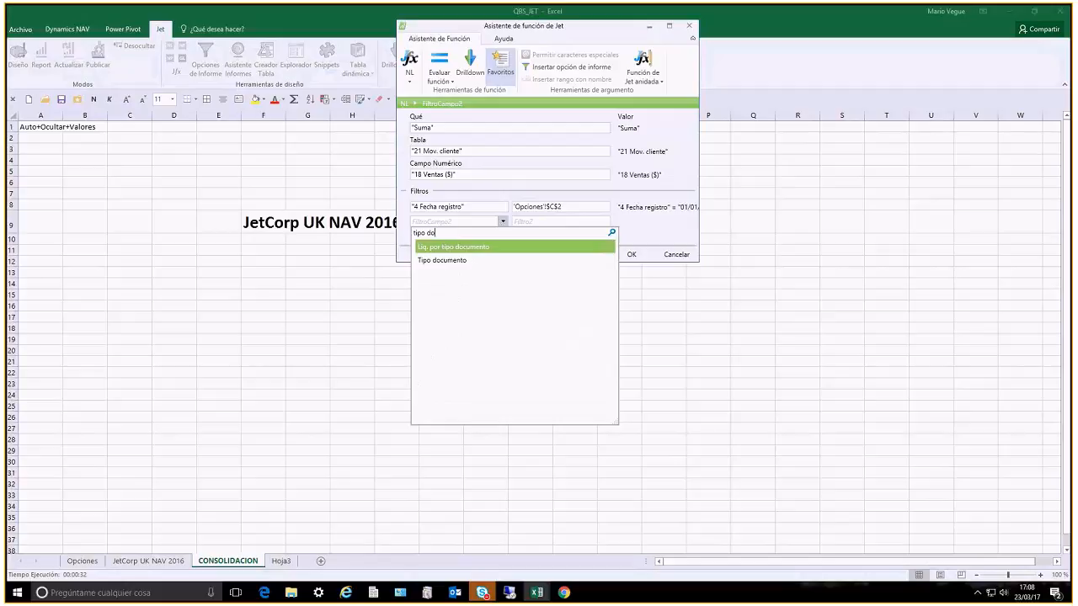
{"action": "key", "text": "Down"}
{"action": "key", "text": "Return"}
{"action": "type", "text": "\"Factura"}
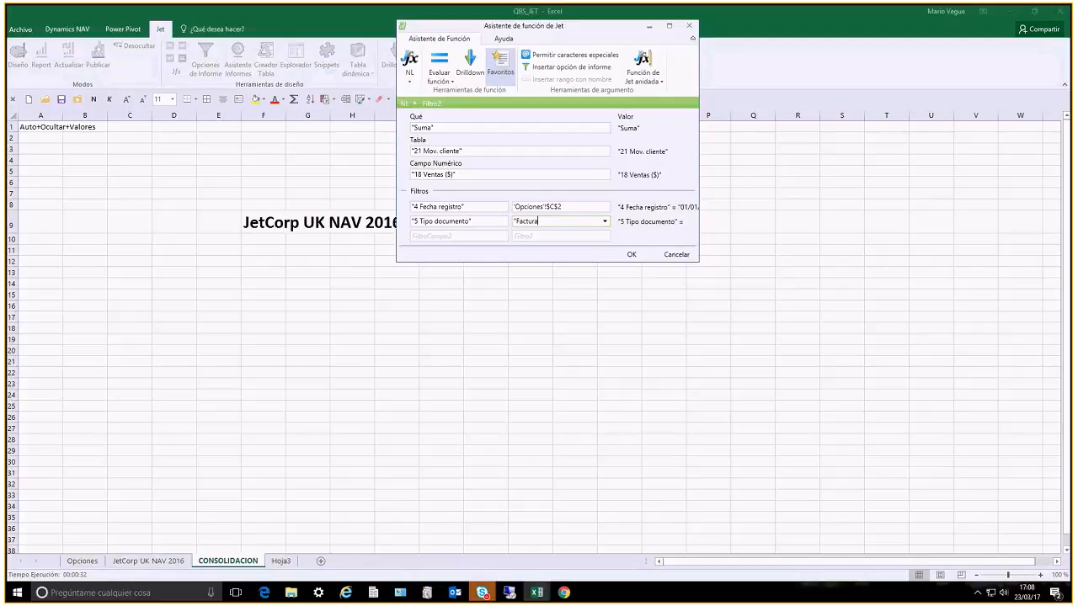
{"action": "key", "text": "BackSpace"}
{"action": "key", "text": "BackSpace"}
{"action": "key", "text": "BackSpace"}
{"action": "key", "text": "BackSpace"}
{"action": "key", "text": "BackSpace"}
{"action": "key", "text": "BackSpace"}
{"action": "key", "text": "BackSpace"}
{"action": "key", "text": "BackSpace"}
{"action": "left_click", "coordinate": [604, 221]}
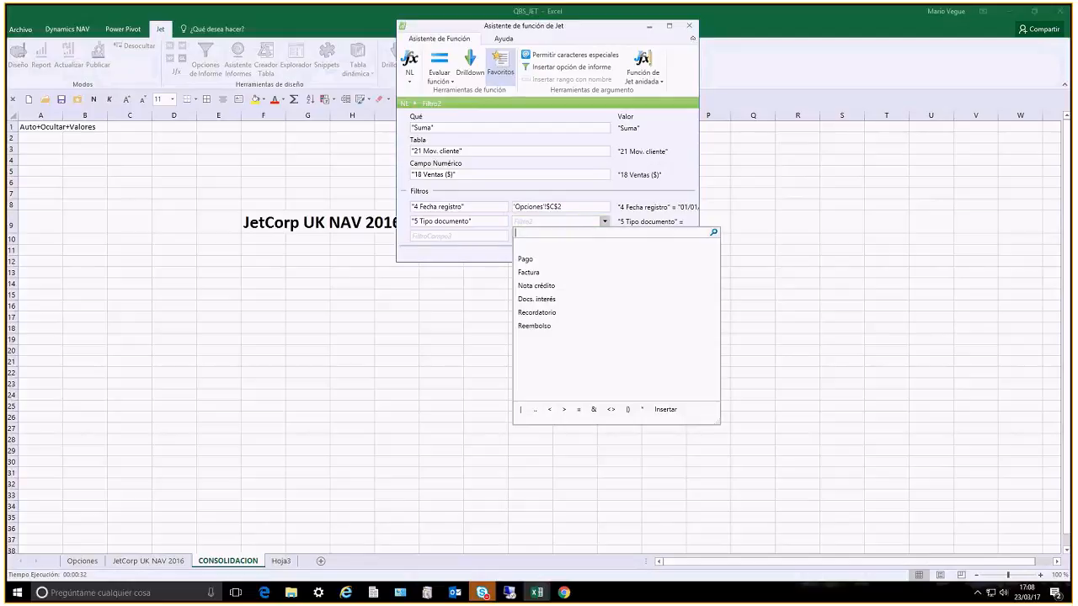
{"action": "left_click", "coordinate": [560, 272]}
{"action": "left_click", "coordinate": [670, 410]}
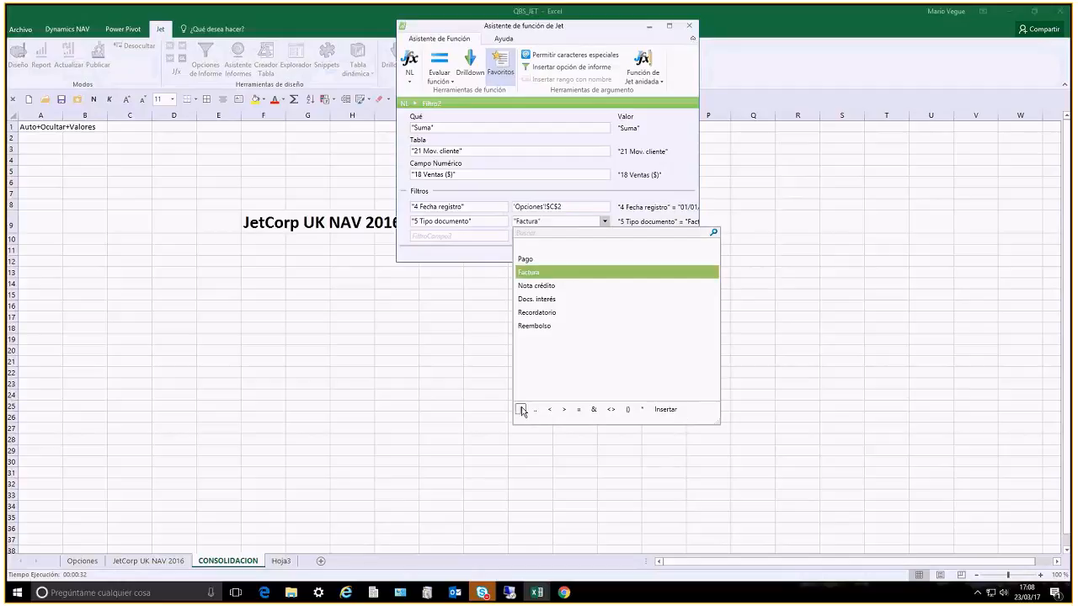
{"action": "left_click", "coordinate": [522, 410]}
{"action": "left_click", "coordinate": [543, 282]}
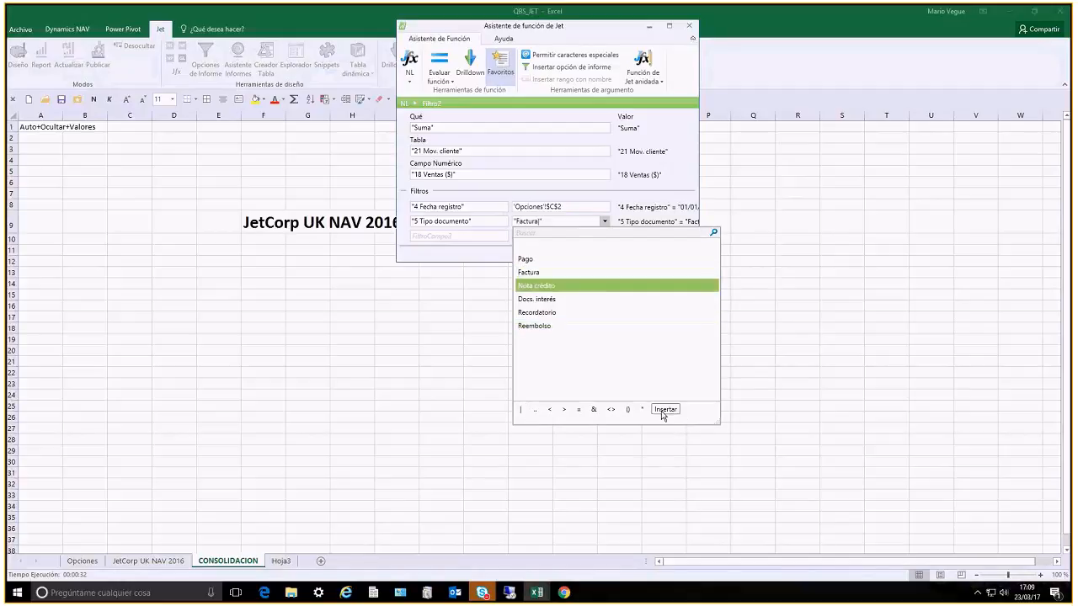
{"action": "left_click", "coordinate": [663, 410]}
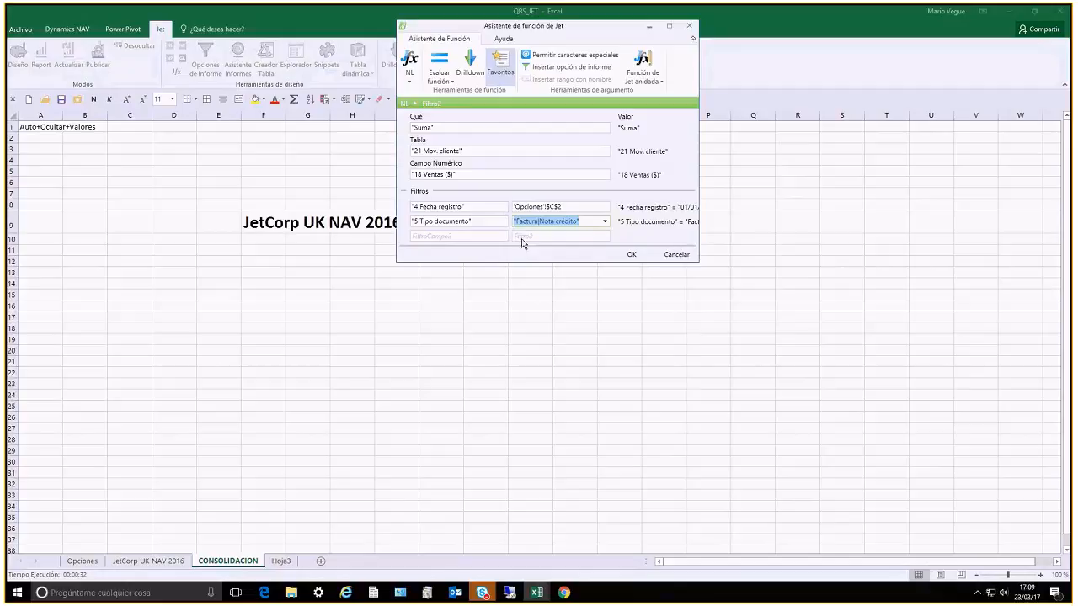
{"action": "left_click", "coordinate": [633, 256]}
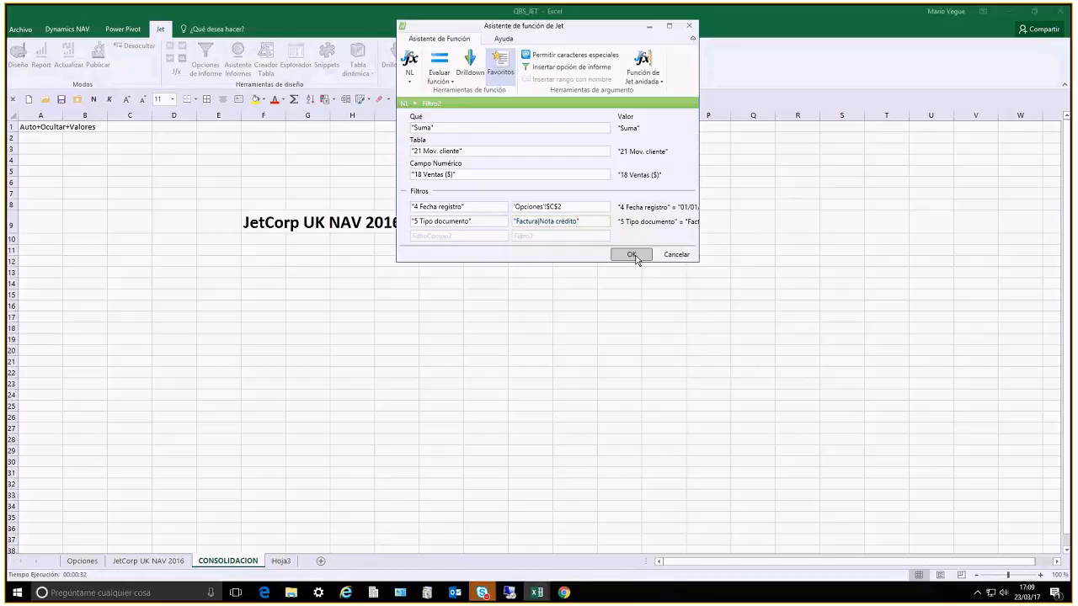
Format the G9 amount in euro accounting format and total G9:G10 with a bold SUMA formula in G11
{"action": "right_click", "coordinate": [316, 222]}
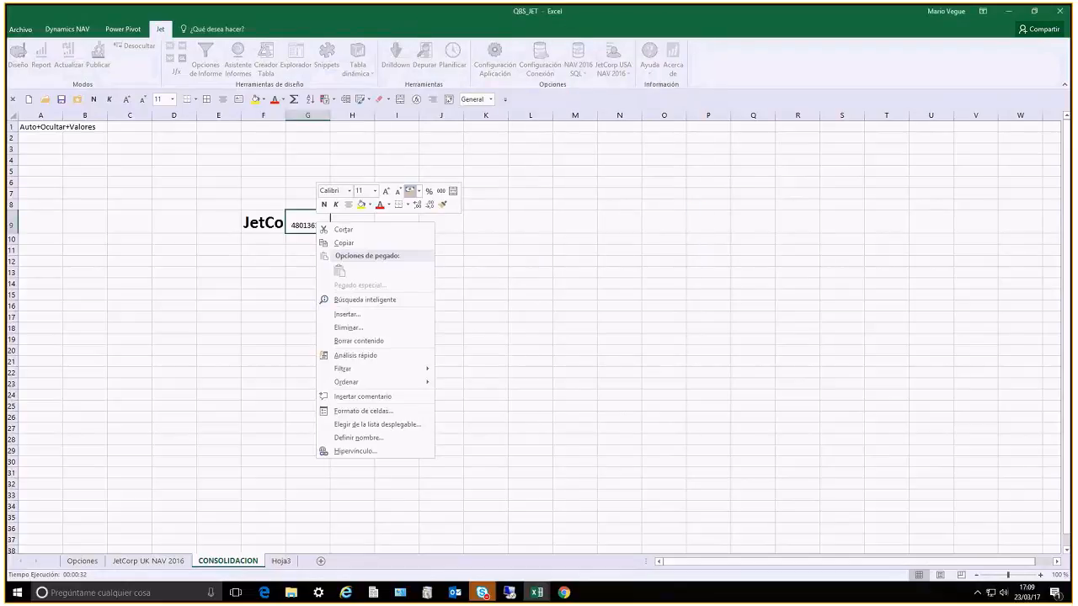
{"action": "left_click", "coordinate": [308, 277]}
{"action": "type", "text": "=suma"}
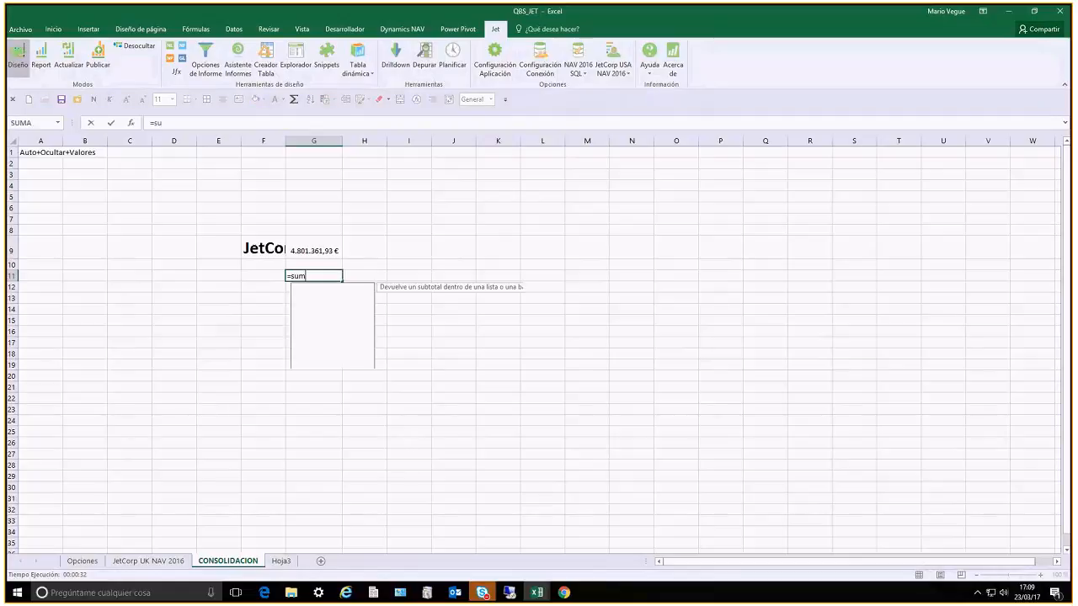
{"action": "key", "text": "Tab"}
{"action": "left_click_drag", "start_coordinate": [315, 250], "coordinate": [316, 264]}
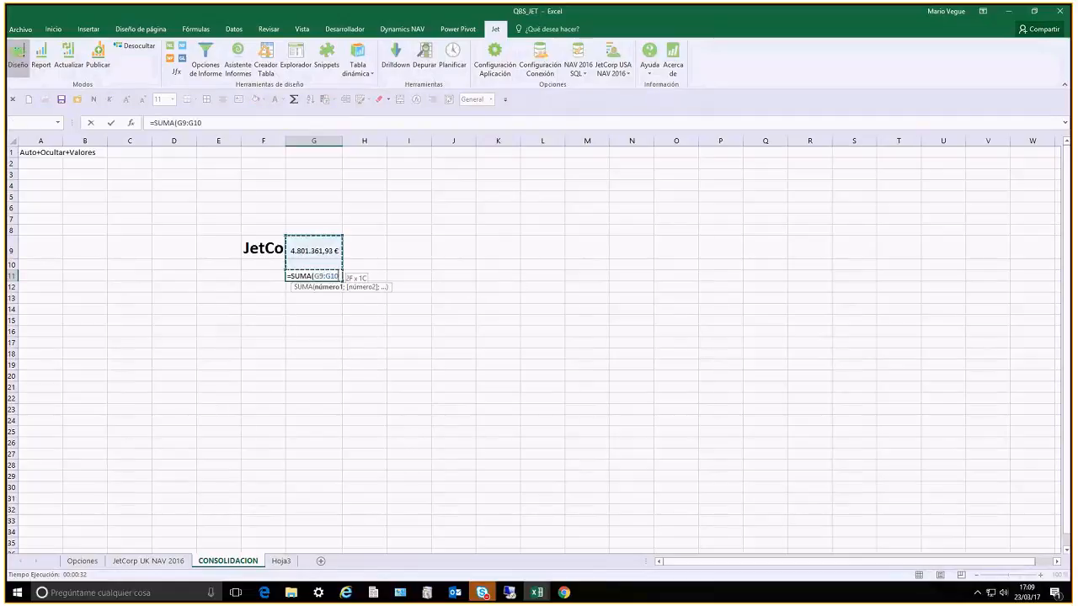
{"action": "key", "text": "Return"}
{"action": "key", "text": "Up"}
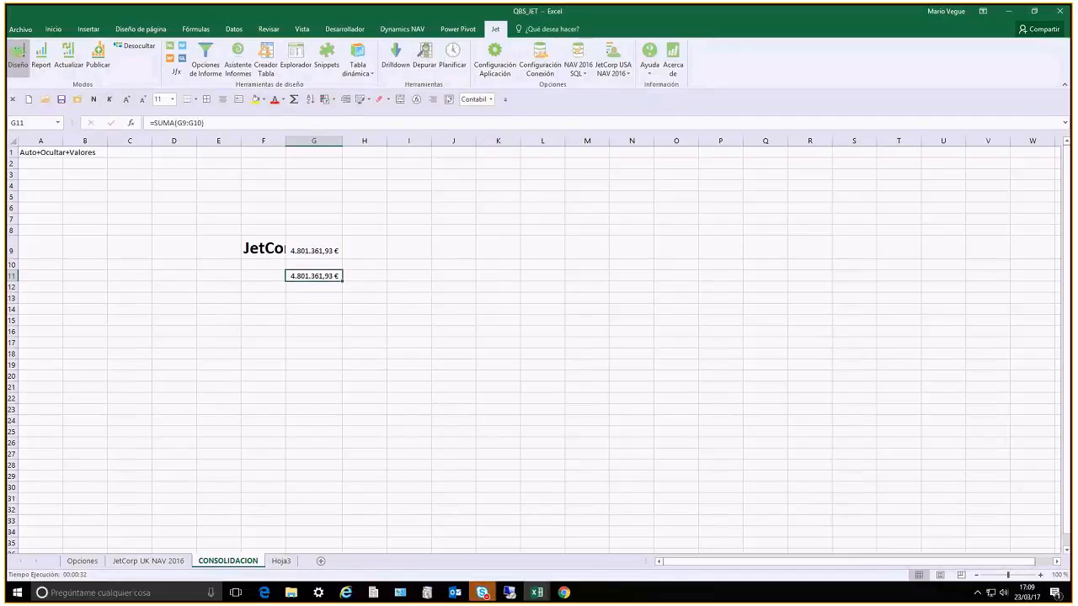
Run the report for 01/01/17..31/03/17, check the consolidated total on the CONSOLIDACION sheet and return to design mode
{"action": "left_click", "coordinate": [42, 62]}
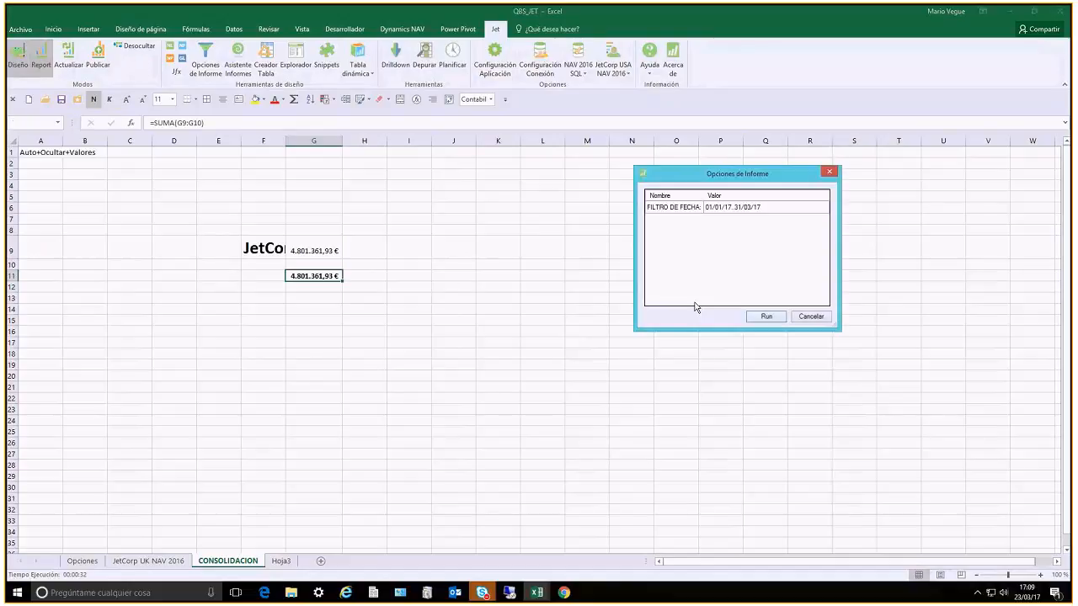
{"action": "left_click", "coordinate": [750, 319]}
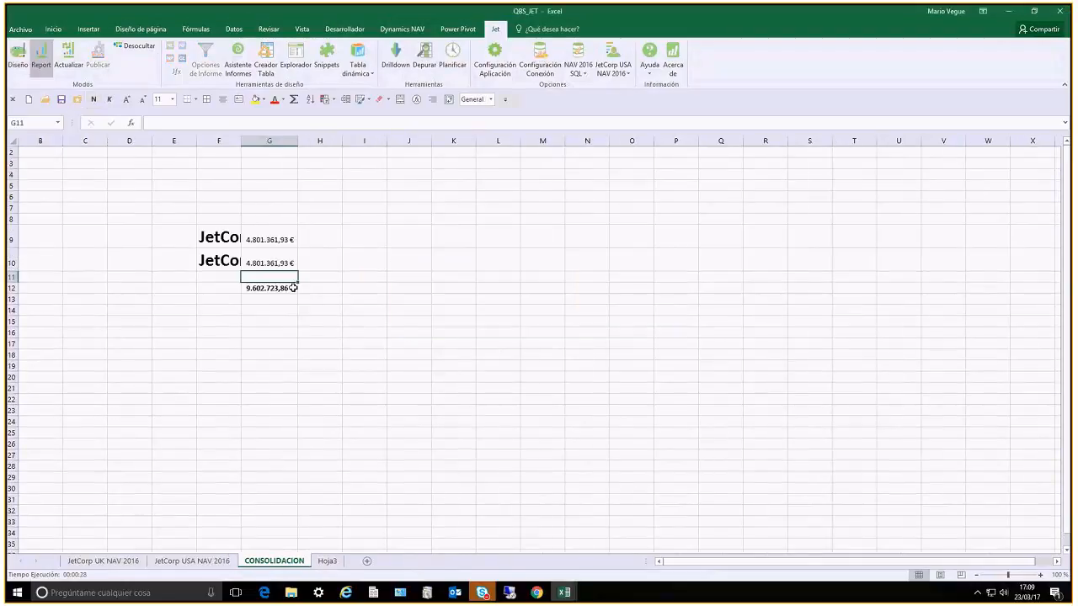
{"action": "left_click", "coordinate": [281, 288]}
{"action": "left_click", "coordinate": [16, 55]}
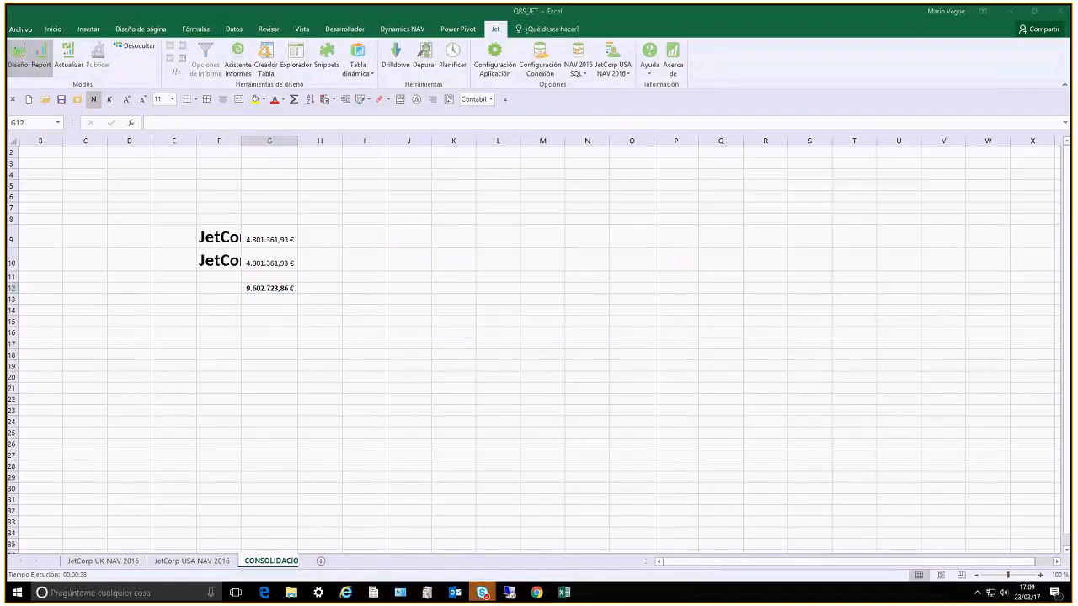
Start a SI formula in H11 that tests whether the total in G11 is below 10000000
{"action": "left_click", "coordinate": [370, 276]}
{"action": "type", "text": "="}
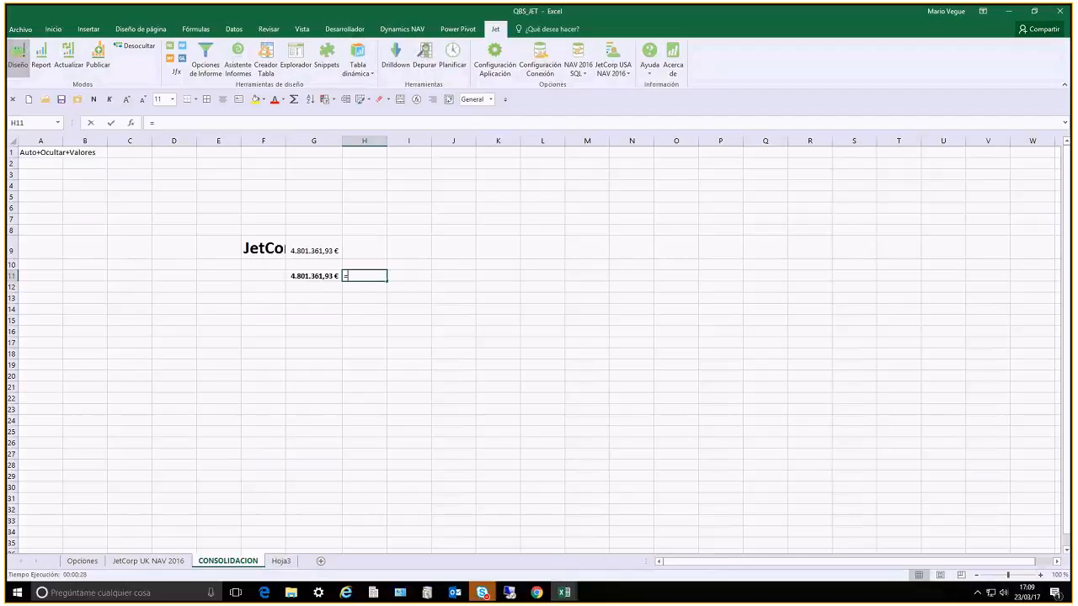
{"action": "type", "text": "si"}
{"action": "key", "text": "Tab"}
{"action": "key", "text": "Left"}
{"action": "type", "text": "<1"}
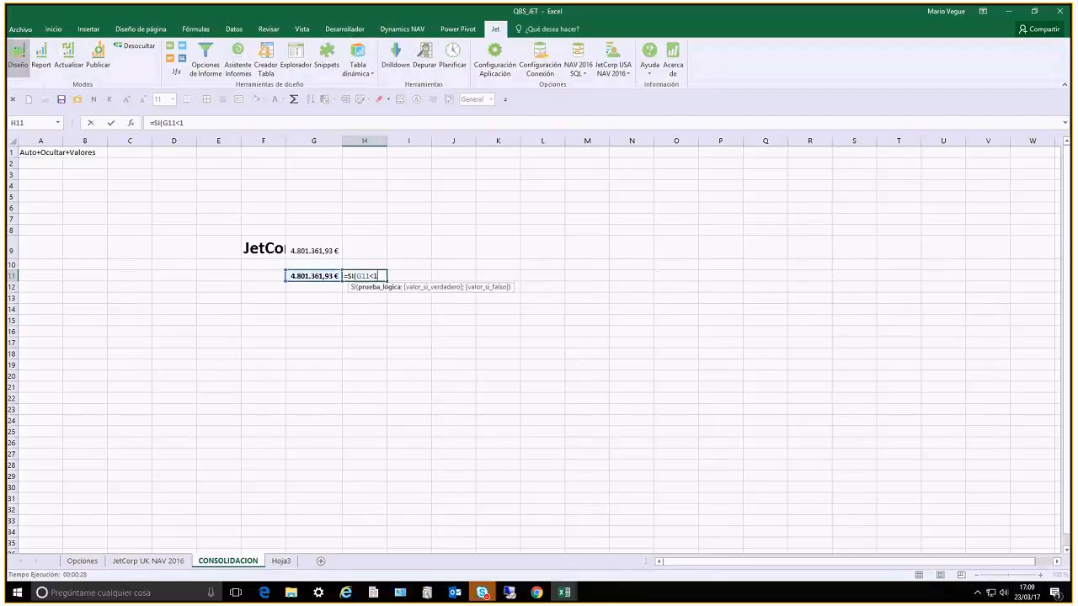
{"action": "type", "text": "0000000;"}
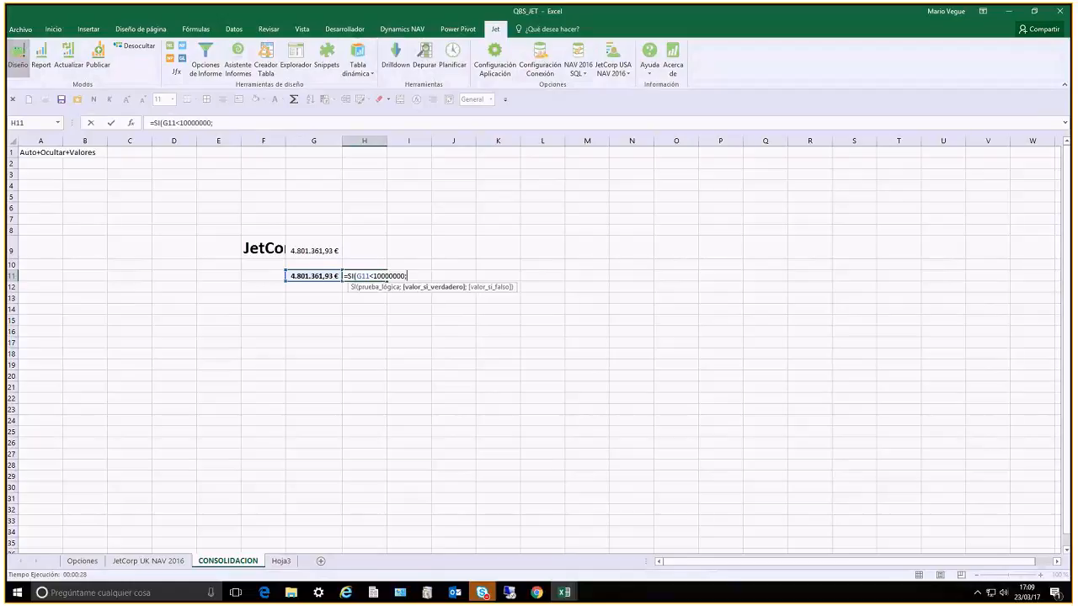
{"action": "type", "text": "\""}
Complete the SI formula in H11 to return the recipient's e-mail address when true and an empty text when false
{"action": "double_click", "coordinate": [375, 276]}
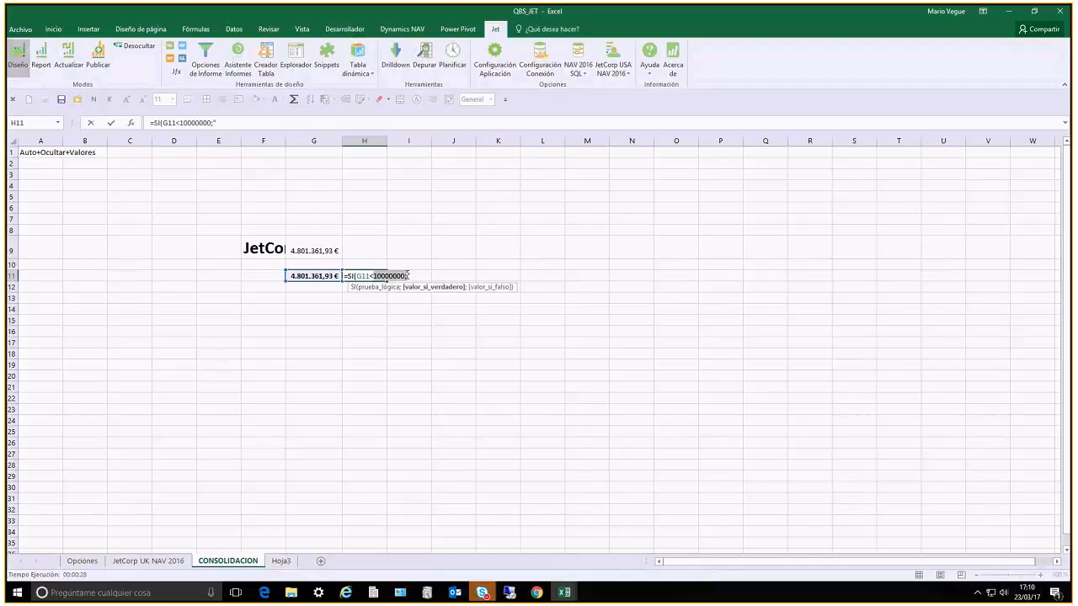
{"action": "left_click", "coordinate": [418, 276]}
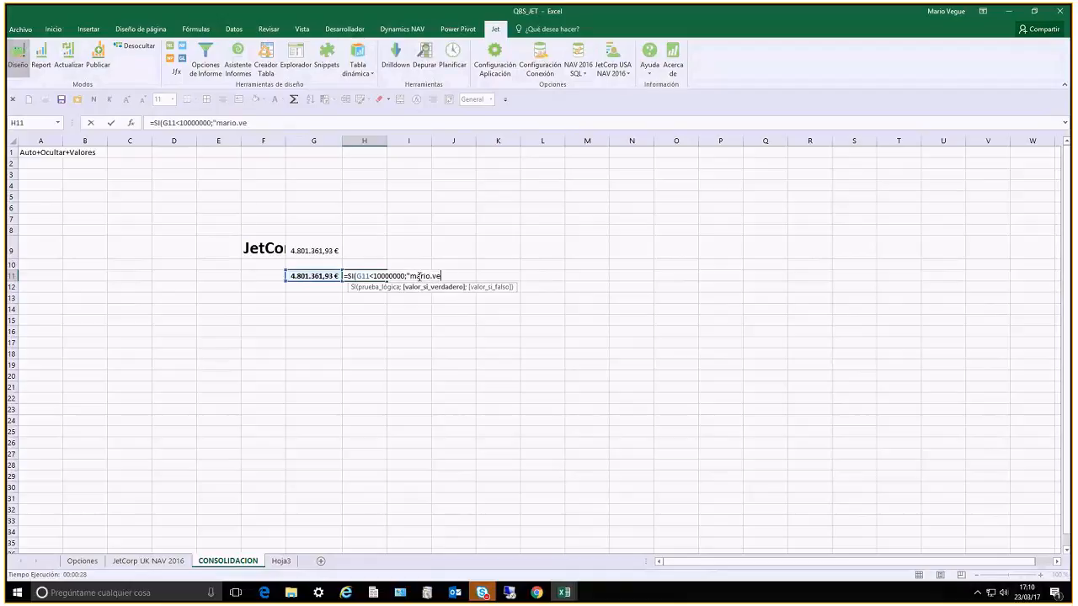
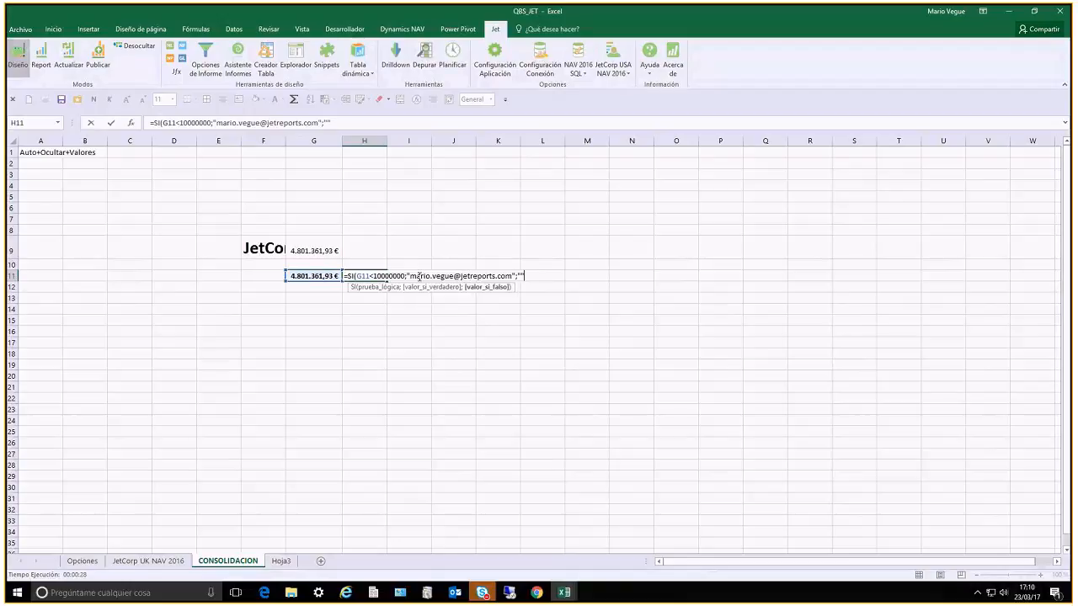
{"action": "type", "text": ")"}
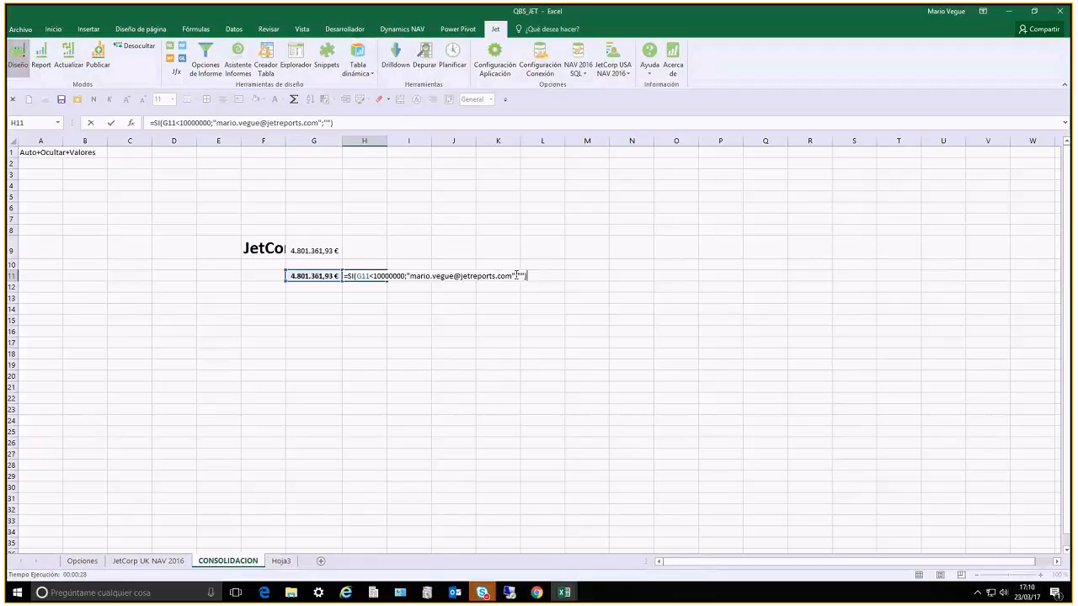
{"action": "left_click_drag", "start_coordinate": [516, 275], "coordinate": [407, 281]}
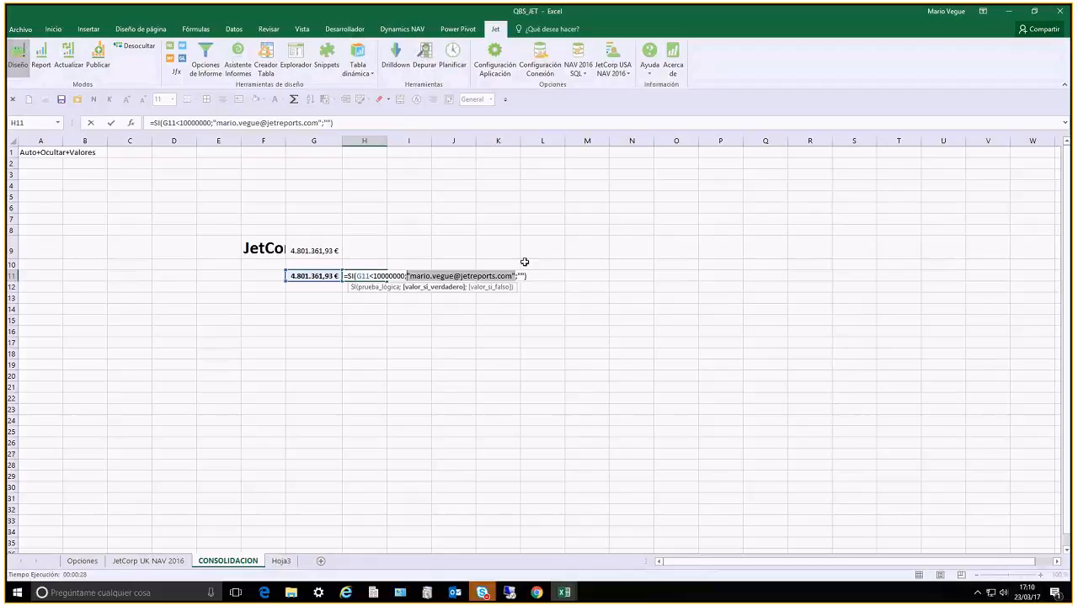
{"action": "key", "text": "Return"}
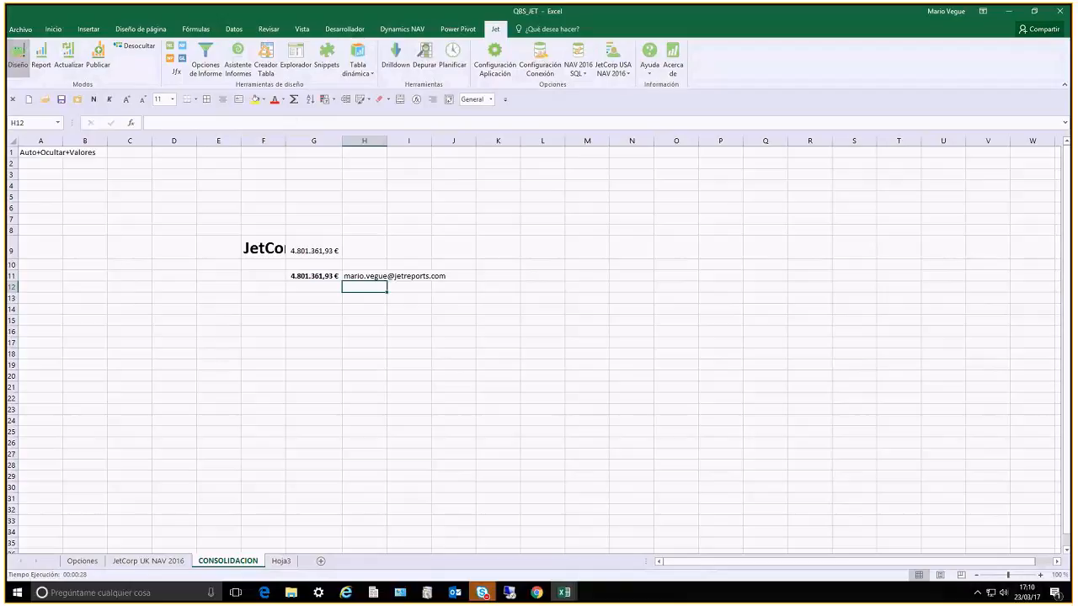
Name cell H11 destinatario and save the workbook
{"action": "left_click", "coordinate": [365, 277]}
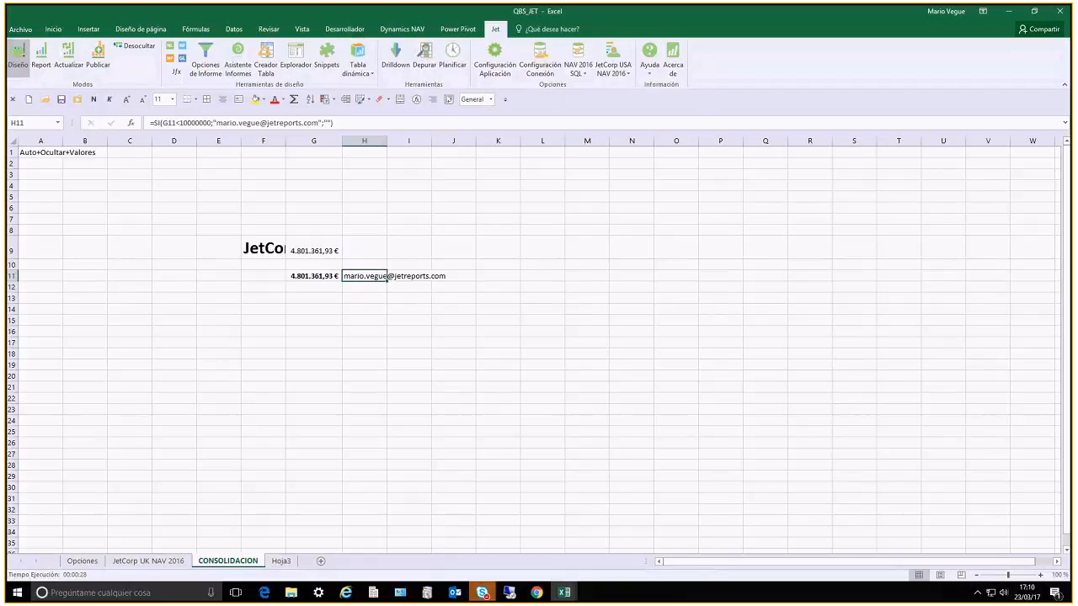
{"action": "left_click", "coordinate": [35, 122]}
{"action": "type", "text": "Destinatario"}
{"action": "key", "text": "Return"}
{"action": "key", "text": "ctrl+s"}
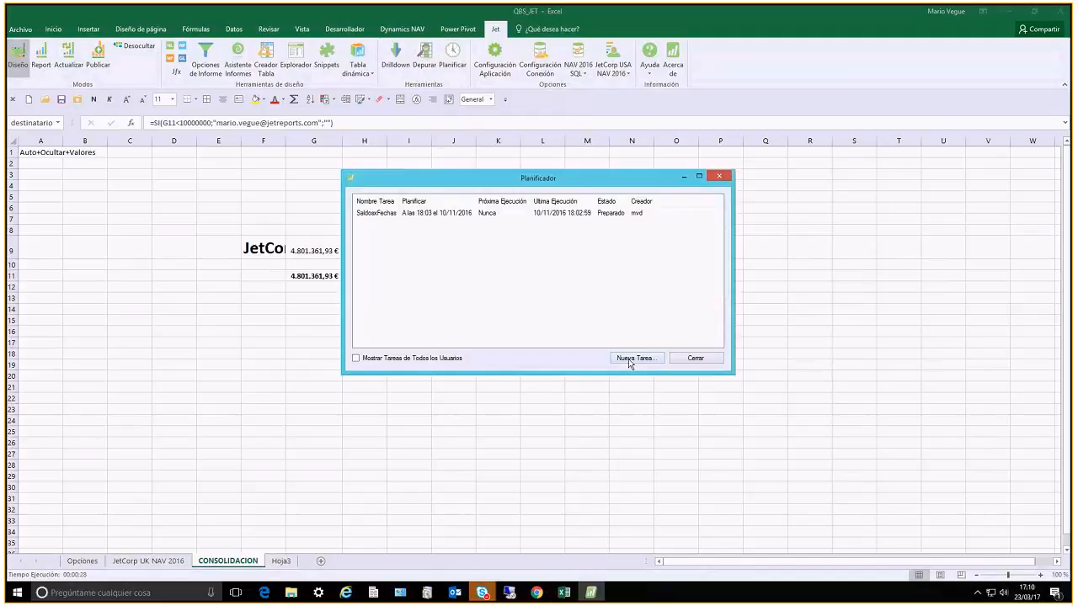
Create a scheduler task for the single report QBS_JET.xlsx with its execution set to Una vez
{"action": "left_click", "coordinate": [628, 359]}
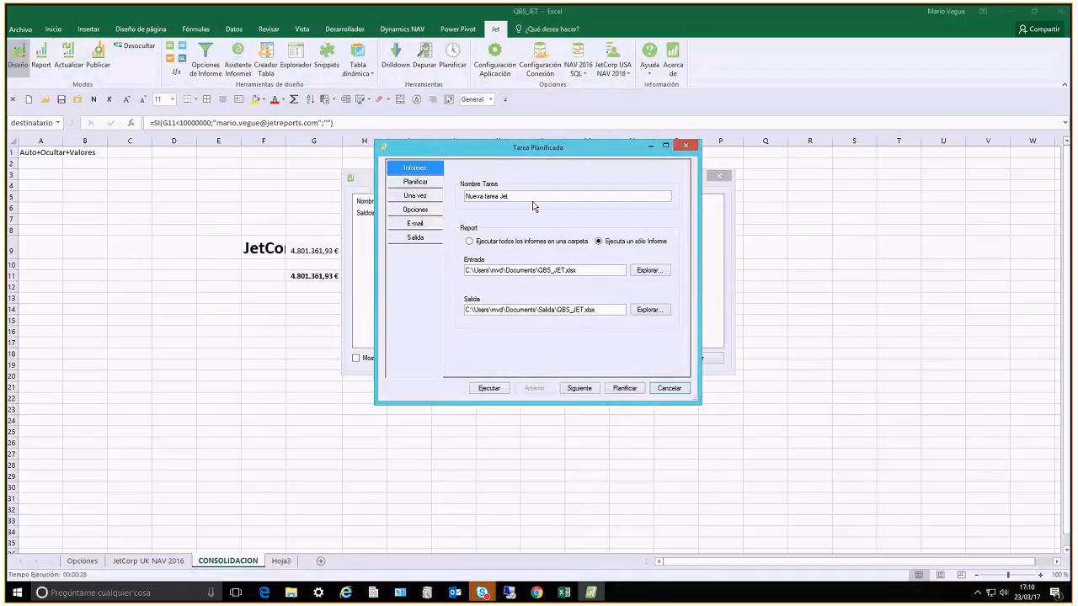
{"action": "left_click", "coordinate": [411, 183]}
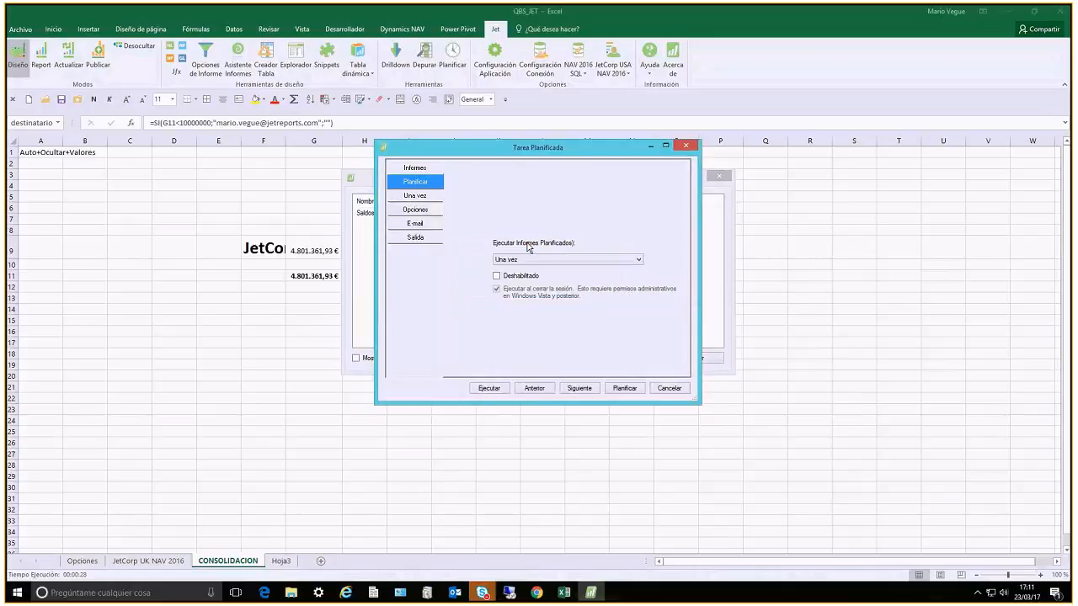
{"action": "left_click", "coordinate": [525, 261]}
{"action": "left_click", "coordinate": [525, 263]}
Enable e-mailing through an SMTP server with the report attached and recipients taken from the Excel range destinatario
{"action": "left_click", "coordinate": [417, 224]}
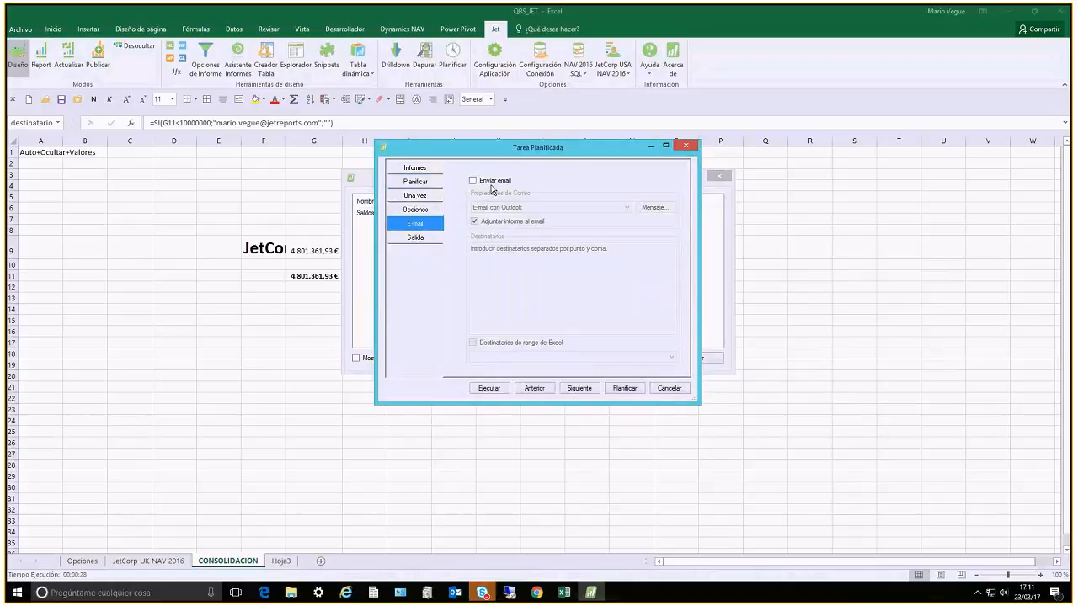
{"action": "left_click", "coordinate": [491, 183]}
{"action": "left_click", "coordinate": [554, 209]}
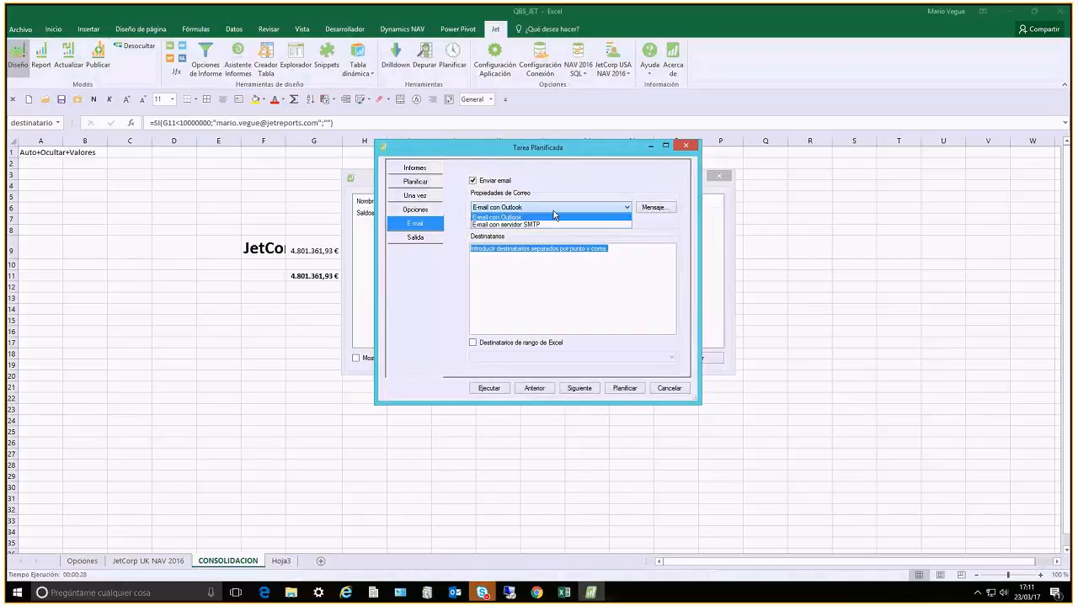
{"action": "left_click", "coordinate": [559, 224]}
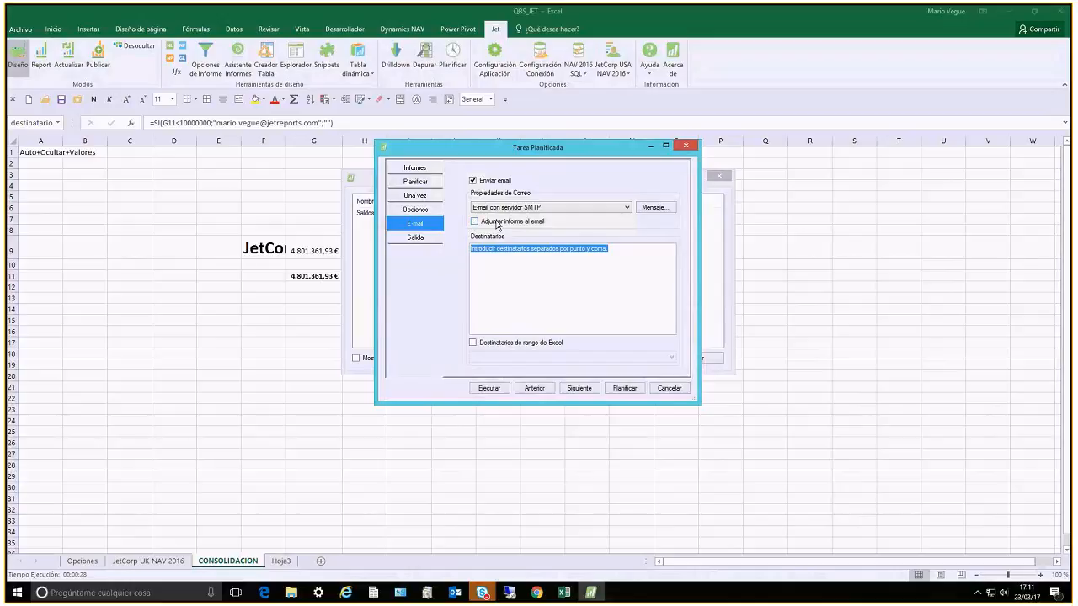
{"action": "left_click", "coordinate": [497, 225]}
{"action": "left_click", "coordinate": [500, 344]}
{"action": "left_click", "coordinate": [516, 357]}
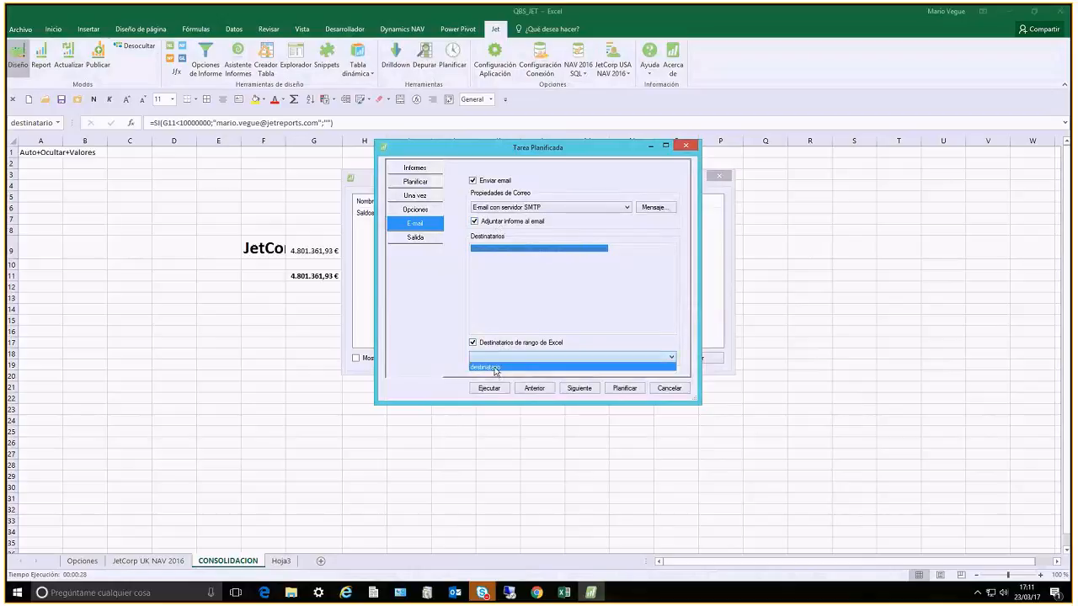
{"action": "left_click", "coordinate": [506, 368]}
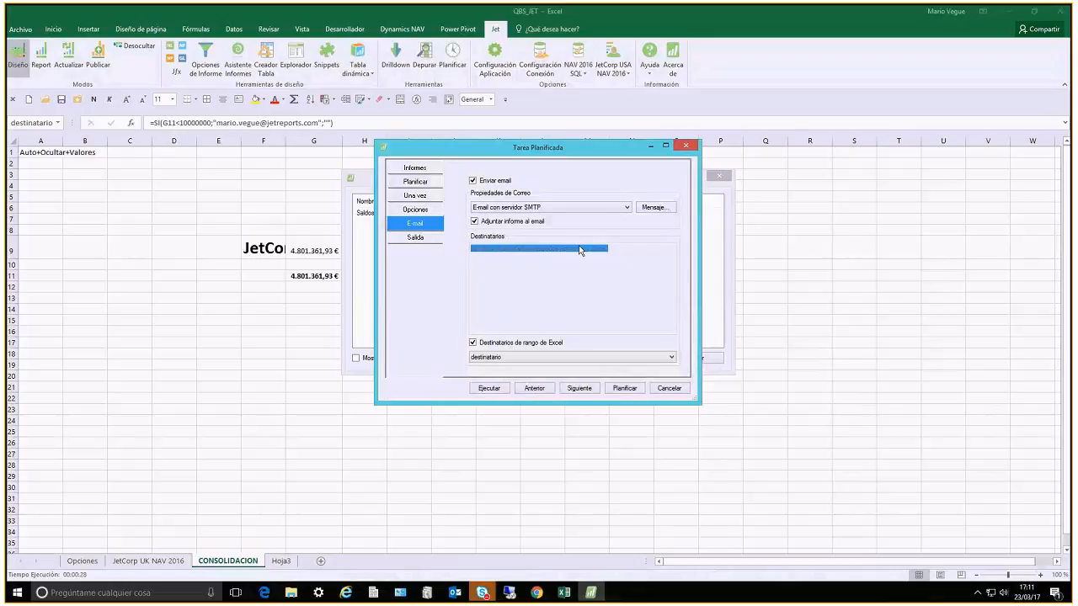
Enter an e-mail subject starting with HOLA ADJUNTO INF and accept the message
{"action": "left_click", "coordinate": [653, 207]}
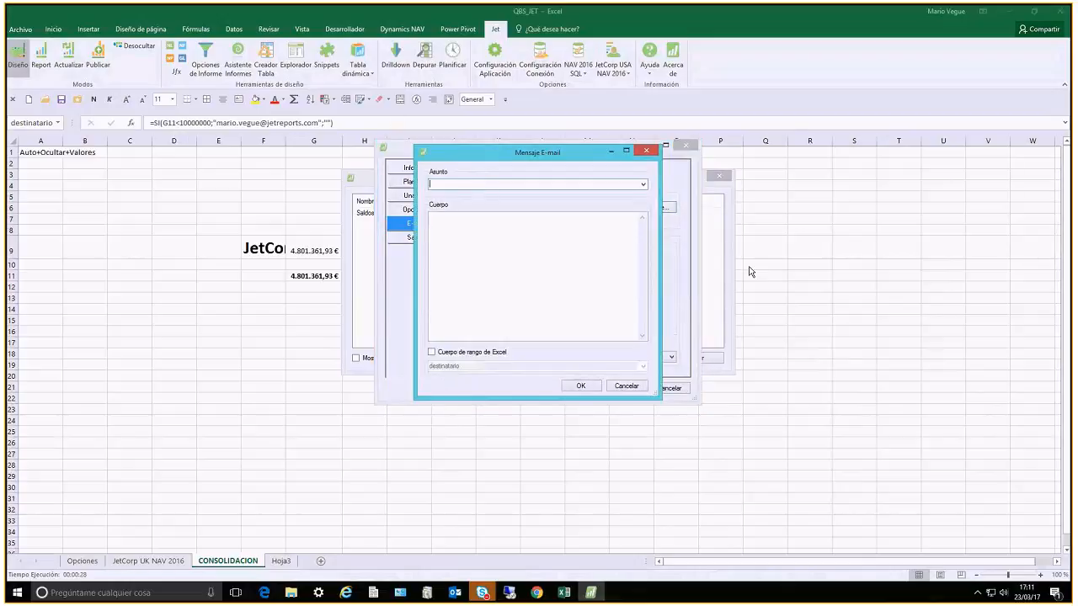
{"action": "type", "text": "HOLA ADJUNTO INFORM"}
{"action": "key", "text": "BackSpace"}
{"action": "key", "text": "BackSpace"}
{"action": "key", "text": "BackSpace"}
{"action": "key", "text": "BackSpace"}
{"action": "key", "text": "BackSpace"}
{"action": "key", "text": "BackSpace"}
{"action": "key", "text": "BackSpace"}
{"action": "key", "text": "BackSpace"}
{"action": "key", "text": "BackSpace"}
{"action": "key", "text": "BackSpace"}
{"action": "key", "text": "BackSpace"}
{"action": "key", "text": "BackSpace"}
{"action": "key", "text": "BackSpace"}
{"action": "key", "text": "BackSpace"}
{"action": "key", "text": "BackSpace"}
{"action": "key", "text": "BackSpace"}
{"action": "key", "text": "BackSpace"}
{"action": "key", "text": "BackSpace"}
{"action": "key", "text": "BackSpace"}
{"action": "left_click", "coordinate": [581, 386]}
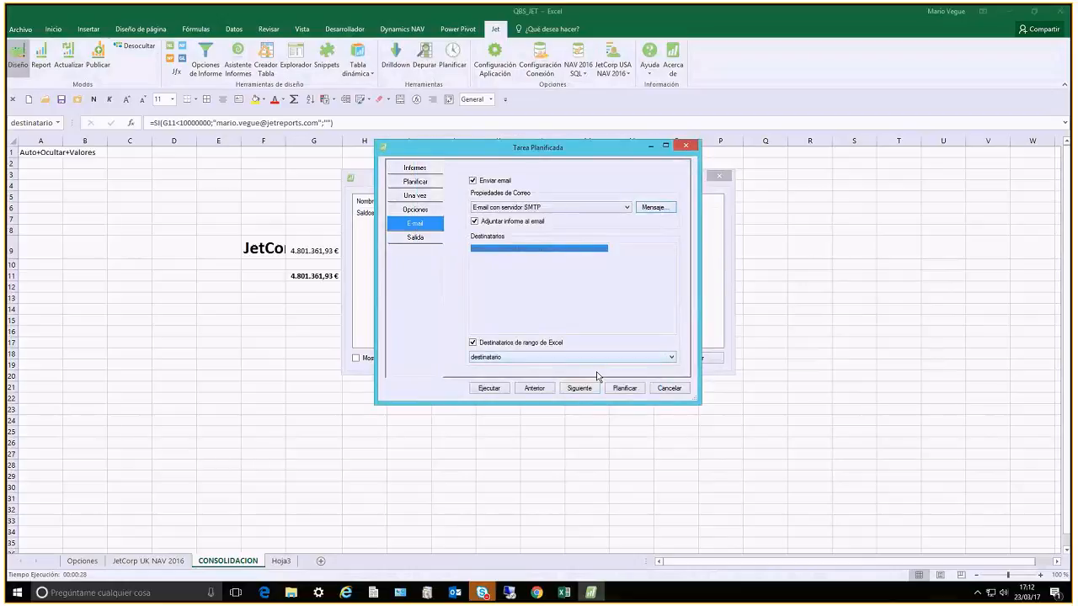
Try to schedule the task under its default name, entering the account password of the executing user
{"action": "left_click", "coordinate": [624, 388]}
{"action": "left_click", "coordinate": [514, 279]}
{"action": "type", "text": "*"}
{"action": "key", "text": "BackSpace"}
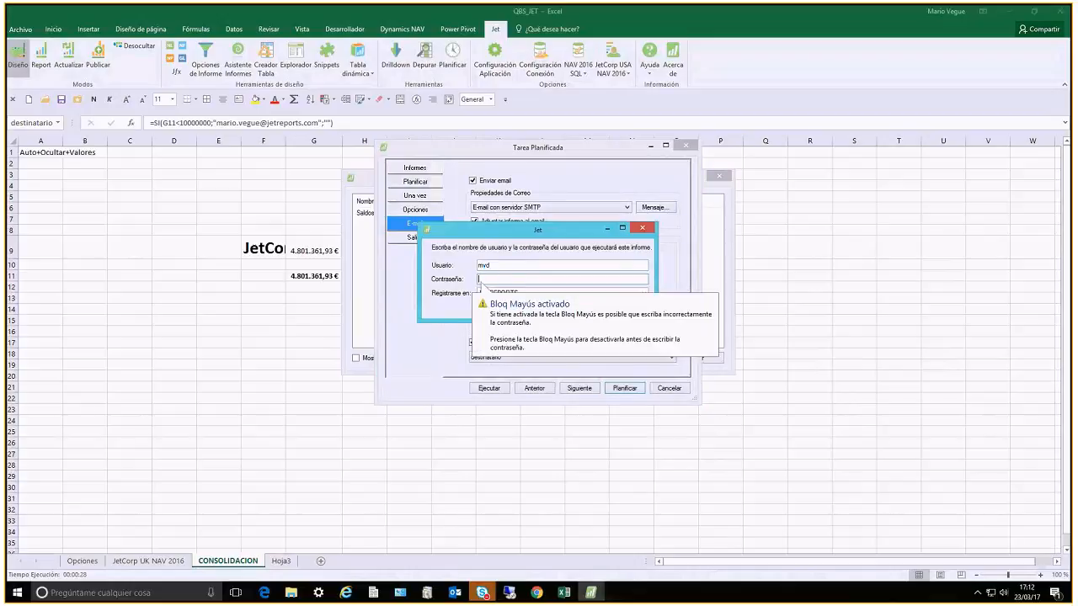
{"action": "type", "text": "*"}
{"action": "key", "text": "BackSpace"}
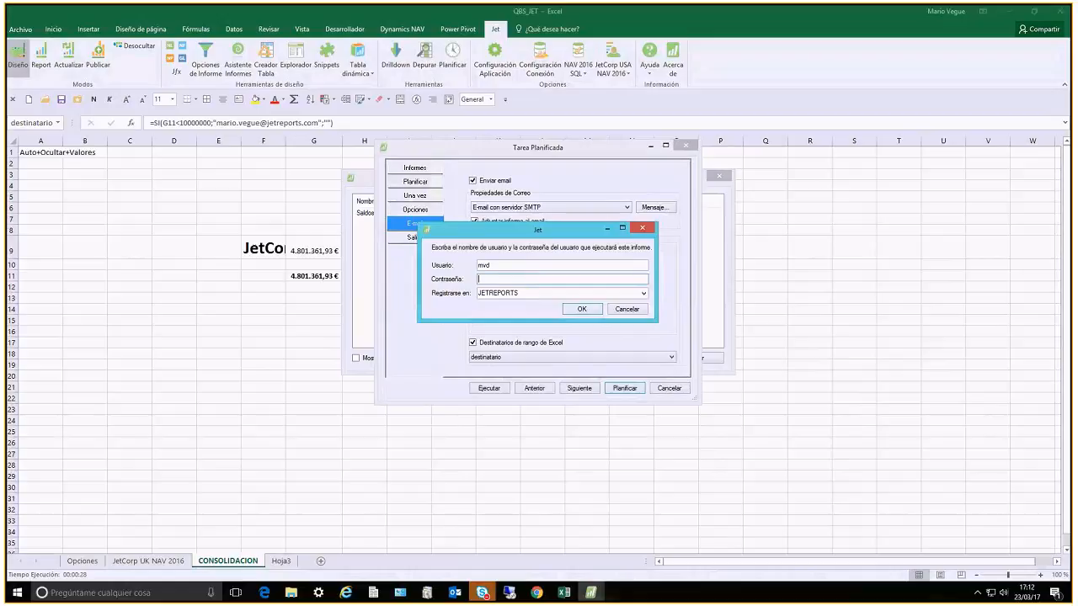
{"action": "type", "text": "************"}
{"action": "key", "text": "Return"}
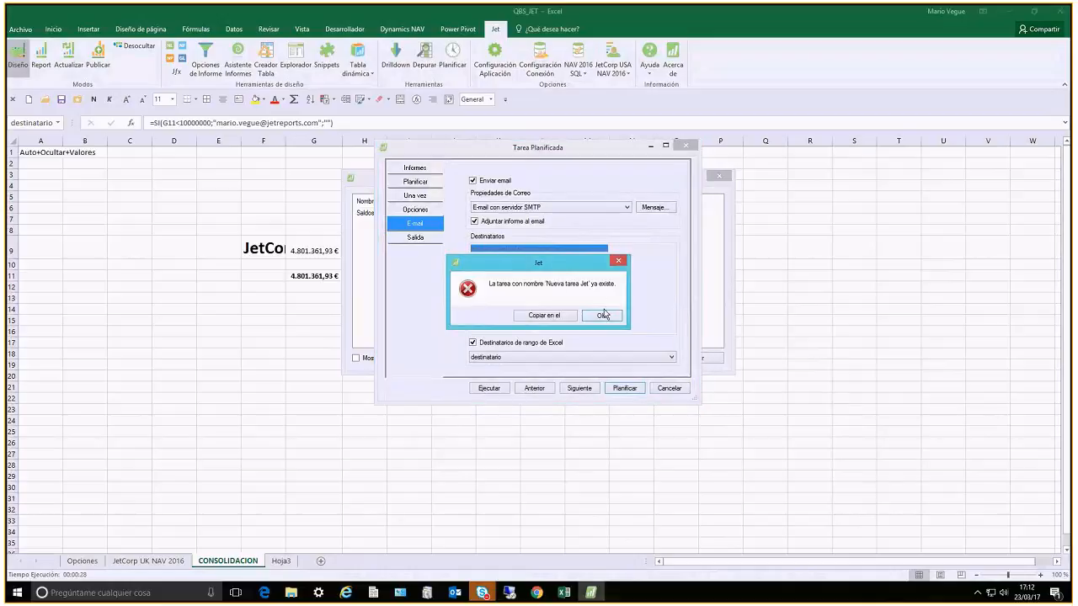
{"action": "left_click", "coordinate": [601, 317]}
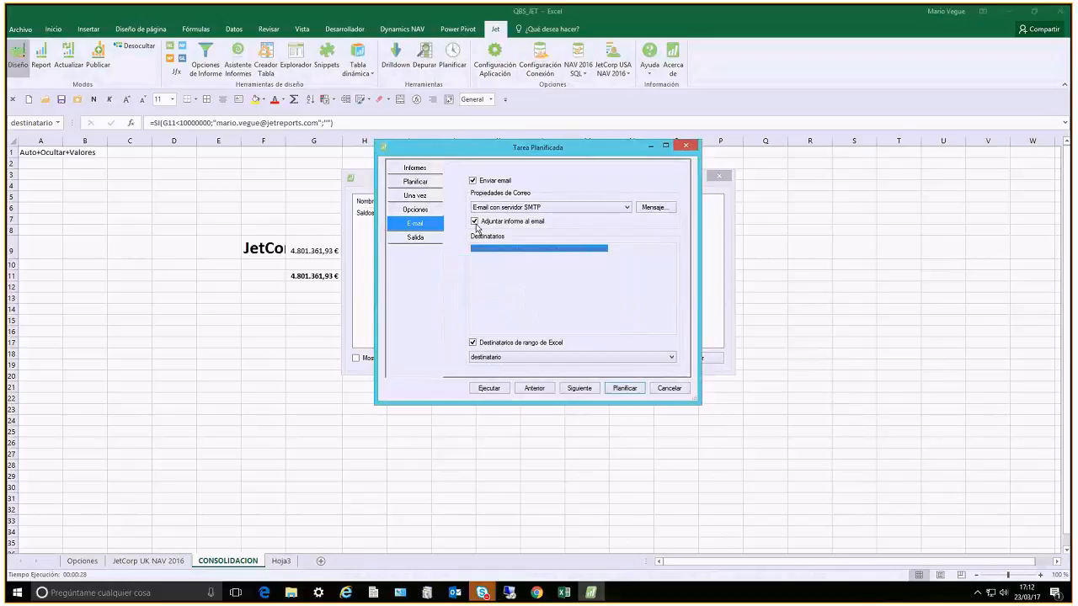
Rename the task Nueva tarea Jet2 and submit it for execution with the user's account password
{"action": "left_click", "coordinate": [414, 167]}
{"action": "left_click", "coordinate": [542, 196]}
{"action": "type", "text": "2"}
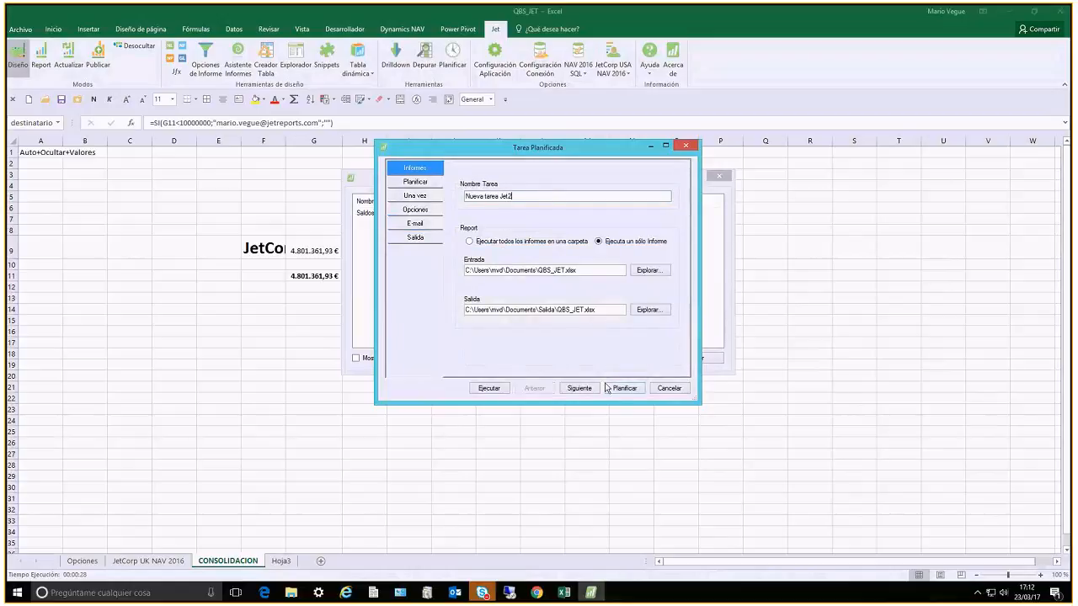
{"action": "left_click", "coordinate": [489, 388]}
{"action": "left_click", "coordinate": [568, 279]}
{"action": "type", "text": "••••"}
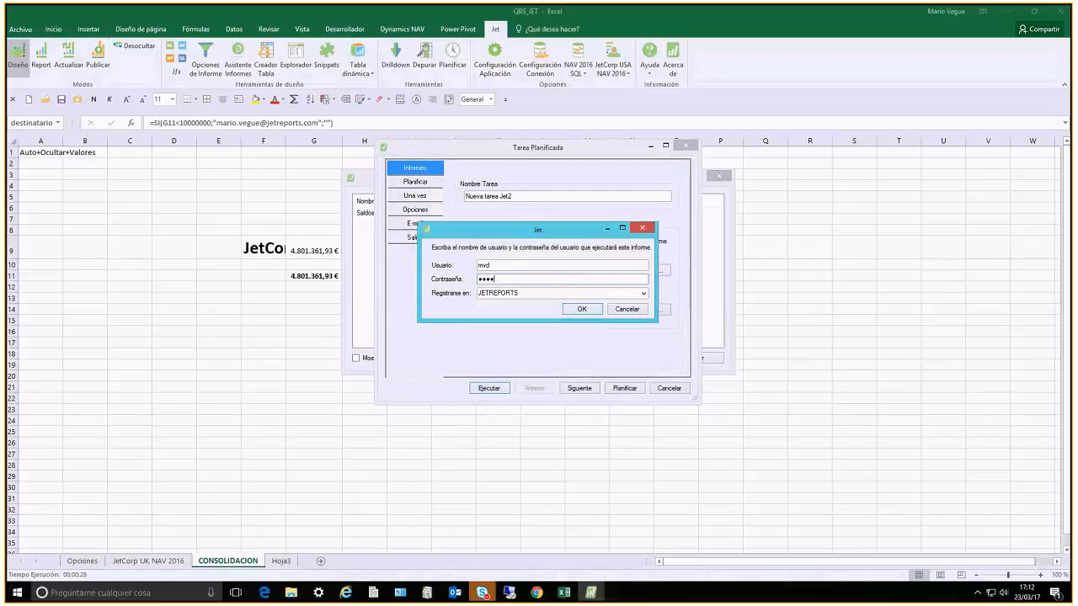
{"action": "type", "text": "••••••••"}
{"action": "key", "text": "Return"}
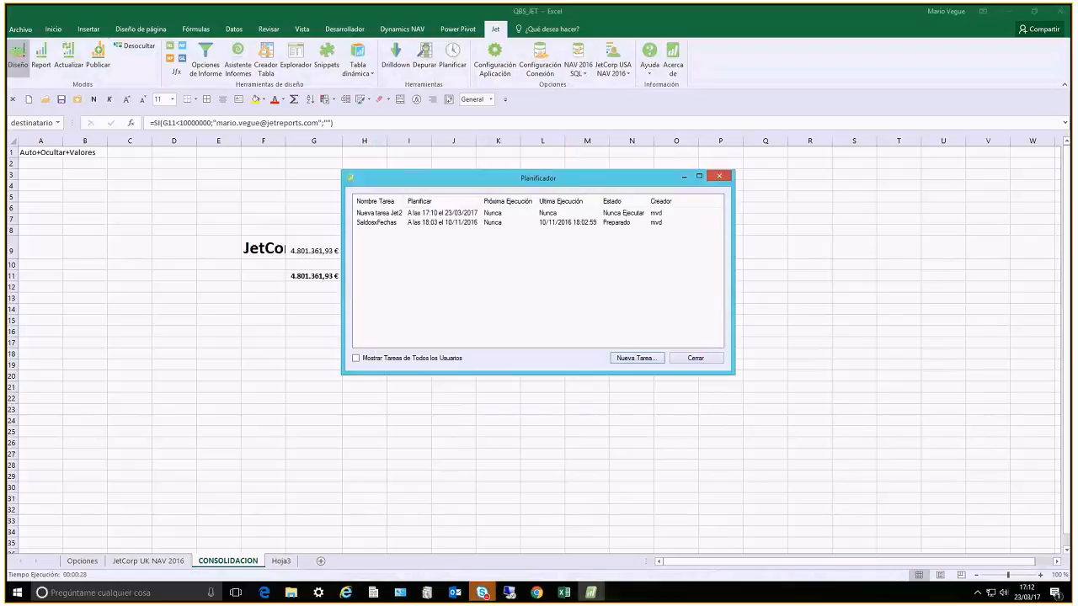
Run the task Nueva tarea Jet2 from the scheduler list and return to the CONSOLIDACION sheet
{"action": "right_click", "coordinate": [401, 217]}
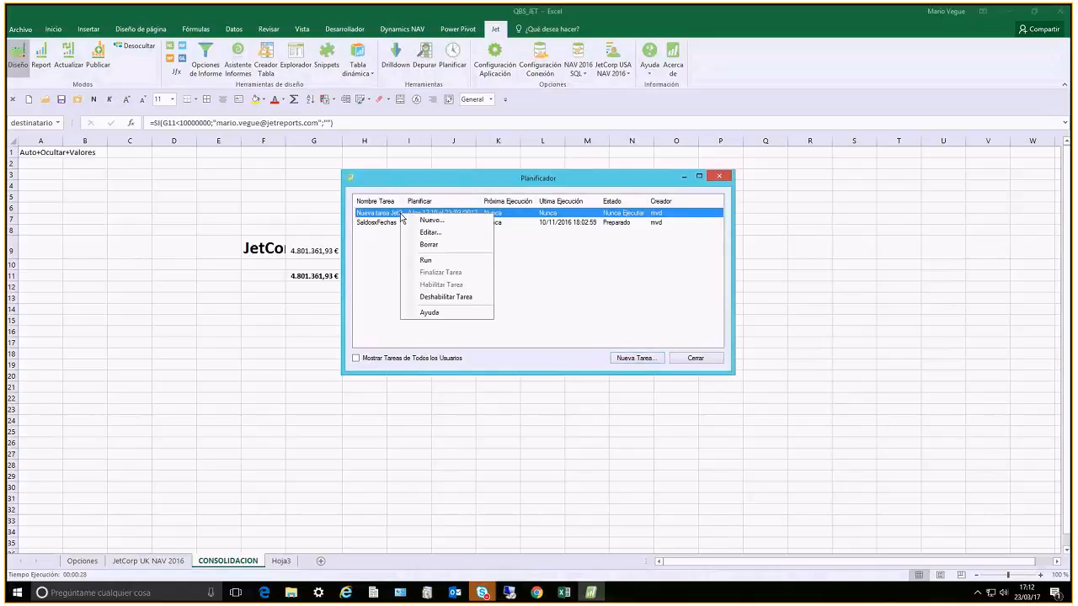
{"action": "left_click", "coordinate": [425, 260]}
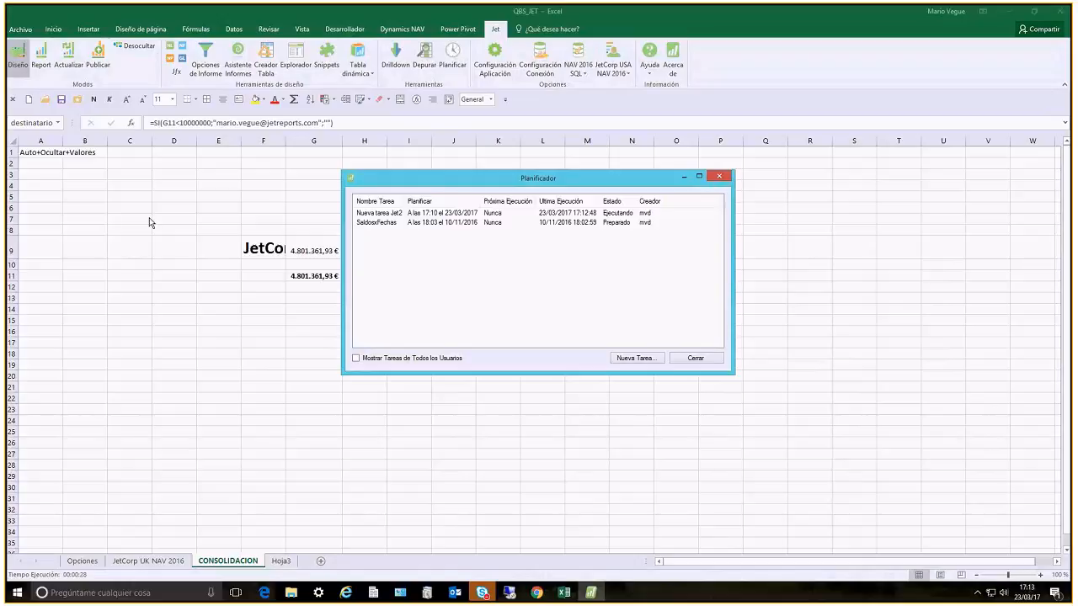
{"action": "left_click", "coordinate": [149, 218]}
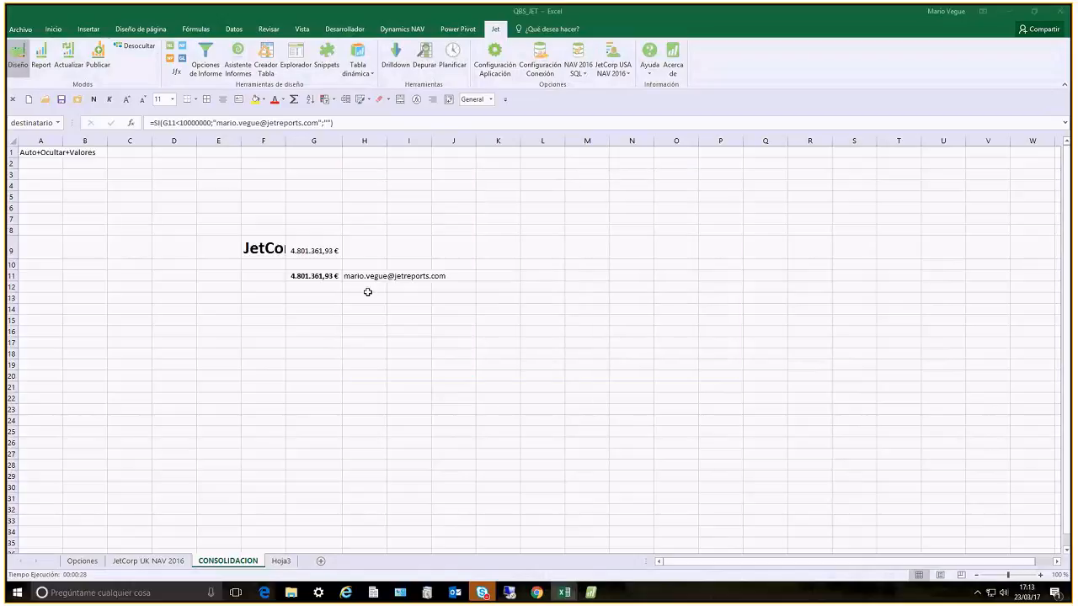
Run the report with FILTRO DE FECHA 01/01/17..31/03/17 to check the conditional recipient beside the consolidated total
{"action": "left_click", "coordinate": [367, 277]}
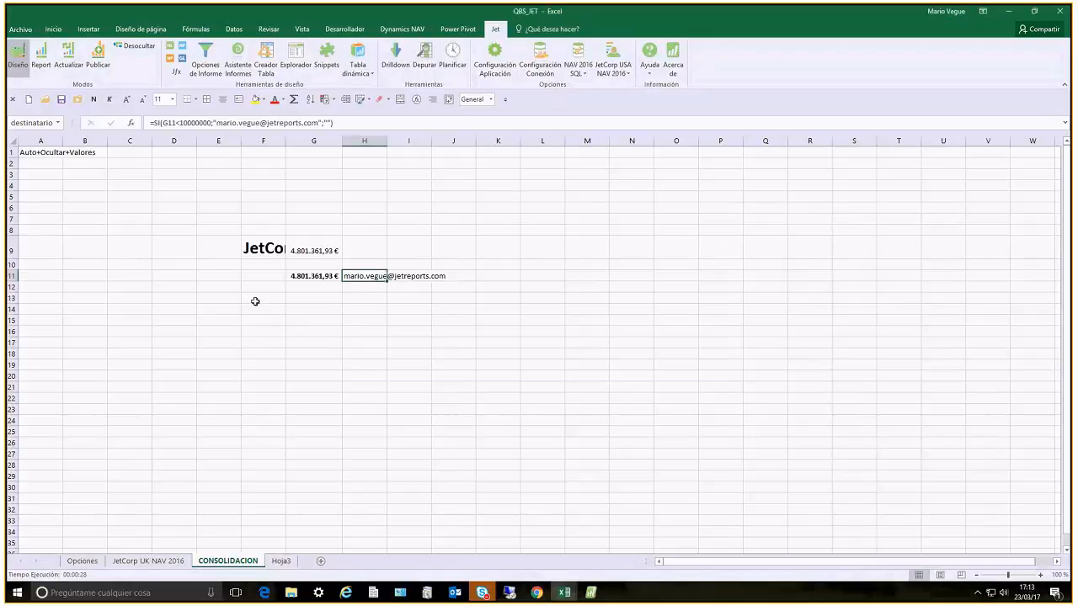
{"action": "left_click", "coordinate": [40, 59]}
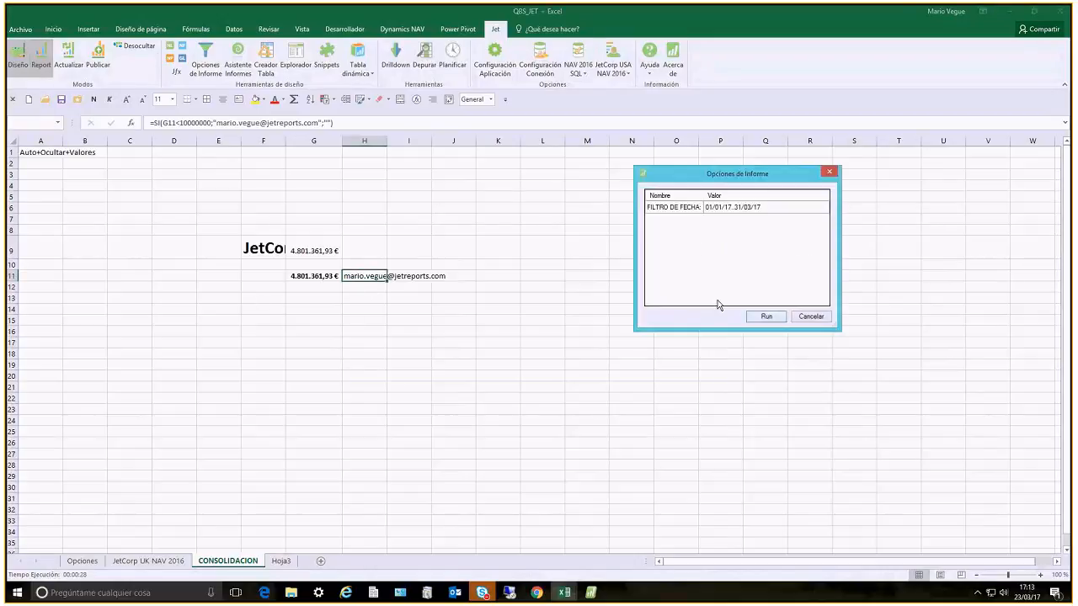
{"action": "left_click", "coordinate": [768, 324]}
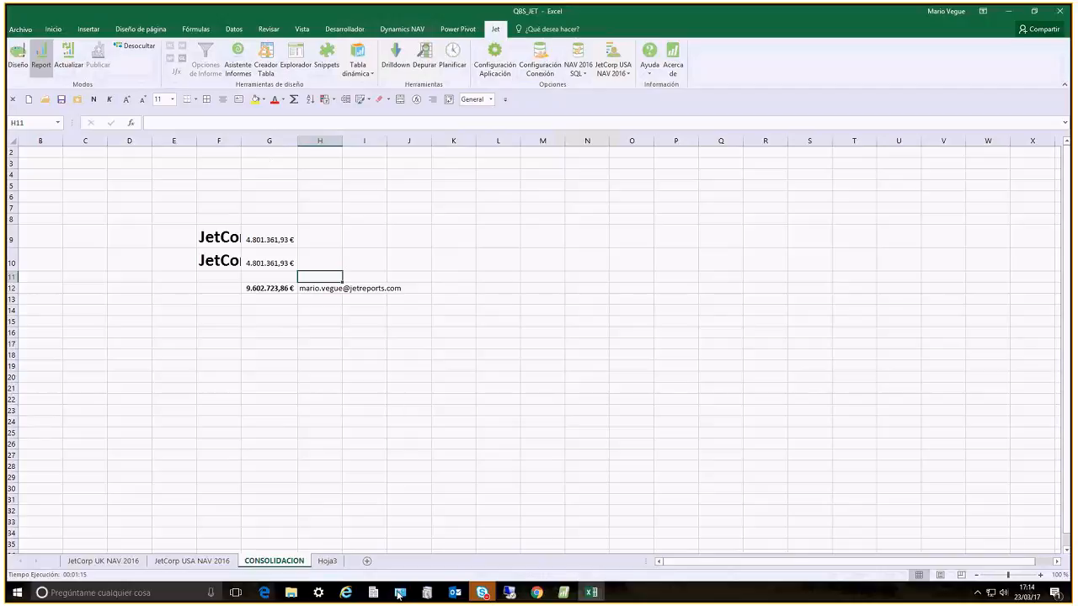
Switch to Internet Explorer and review the download options on the Jet Reports Report Players page
{"action": "left_click", "coordinate": [346, 593]}
{"action": "mouse_move", "coordinate": [350, 572]}
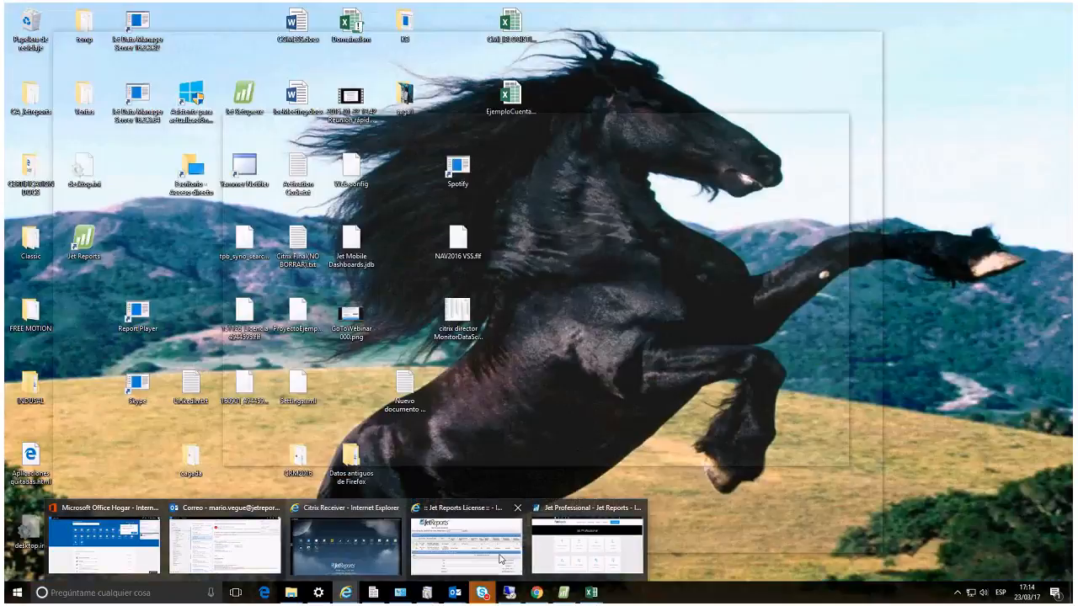
{"action": "left_click", "coordinate": [587, 546]}
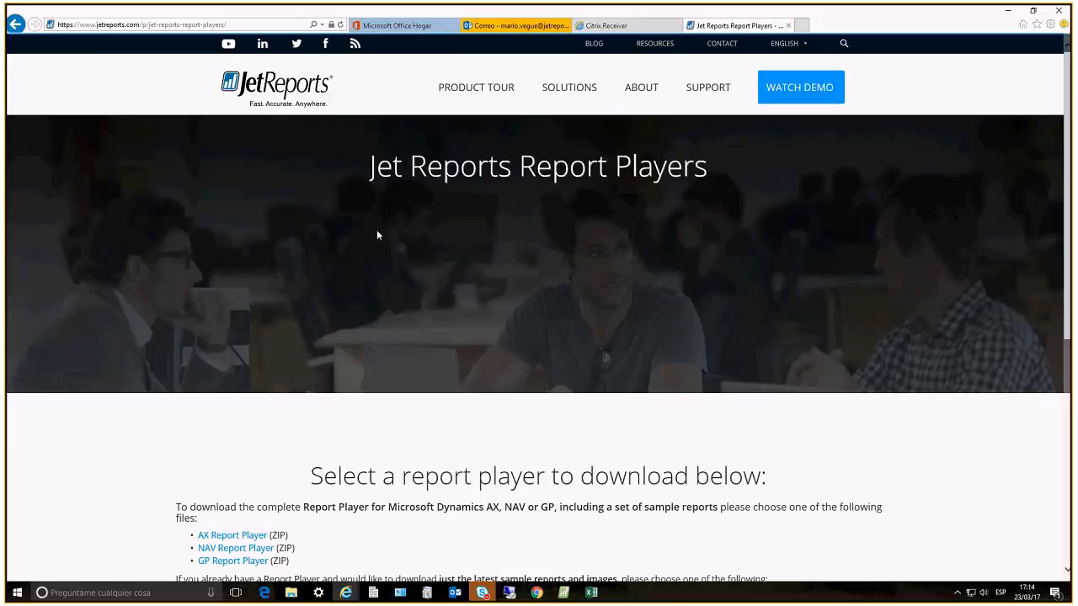
{"action": "scroll", "coordinate": [377, 236], "scroll_direction": "down", "scroll_amount": 2}
{"action": "scroll", "coordinate": [377, 236], "scroll_direction": "down", "scroll_amount": 2}
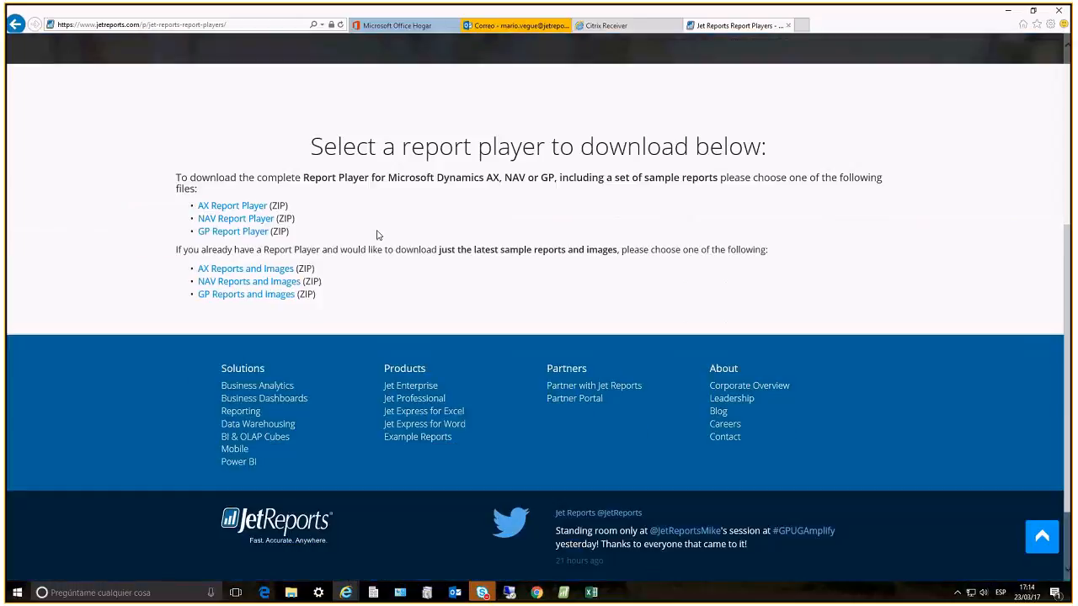
{"action": "scroll", "coordinate": [378, 236], "scroll_direction": "up", "scroll_amount": 1}
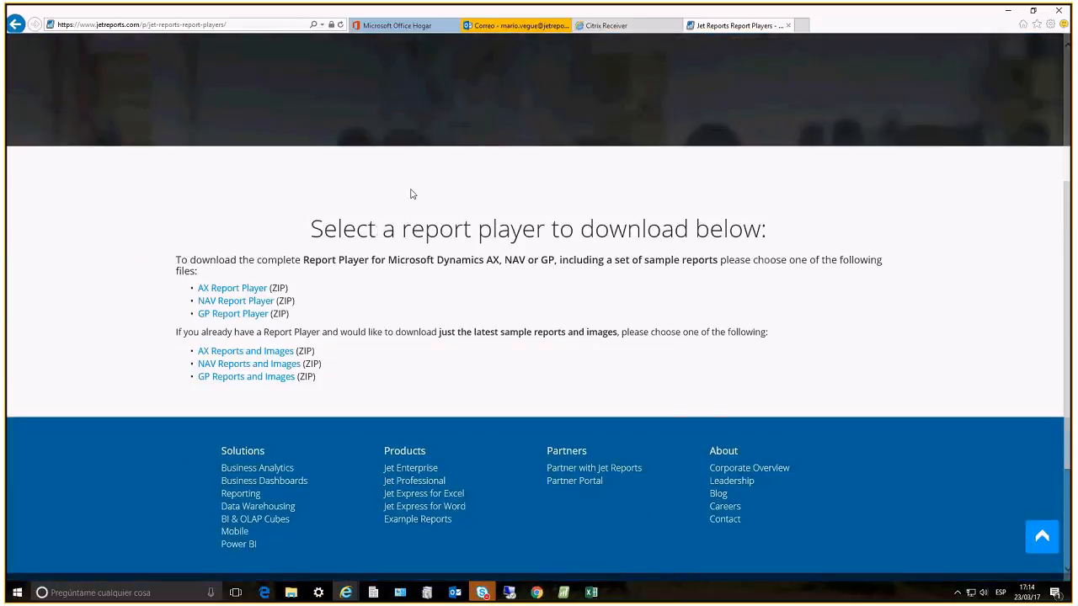
Switch to Excel and examine the NAV033 Sales Dashboard and the NAV035 Sales and Profit Dashboard, enlarging its charts
{"action": "scroll", "coordinate": [410, 194], "scroll_direction": "up", "scroll_amount": 3}
{"action": "mouse_move", "coordinate": [593, 598]}
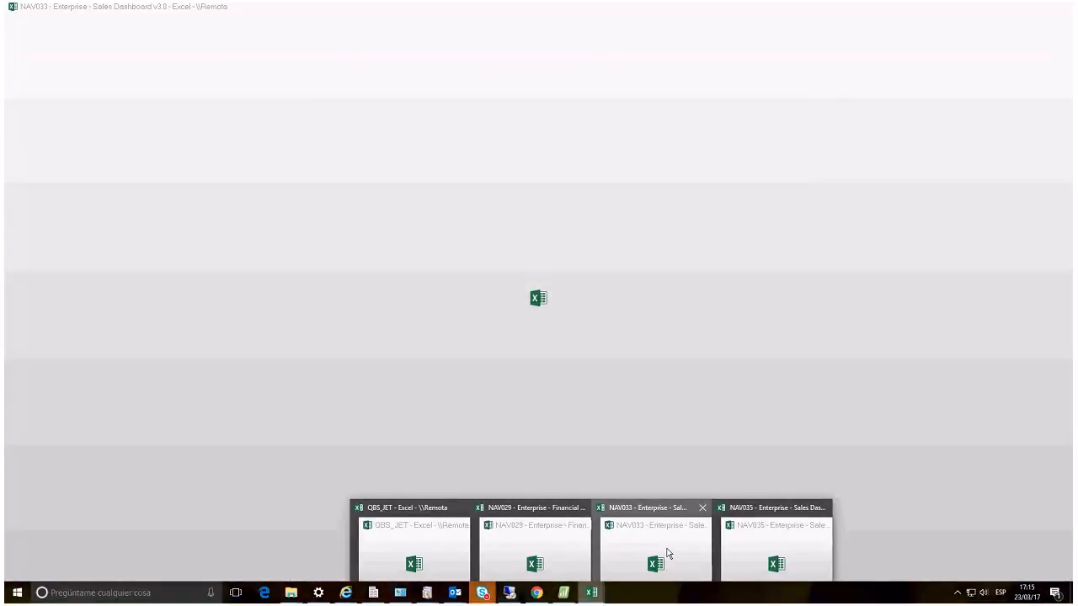
{"action": "left_click", "coordinate": [668, 553]}
{"action": "left_click", "coordinate": [591, 593]}
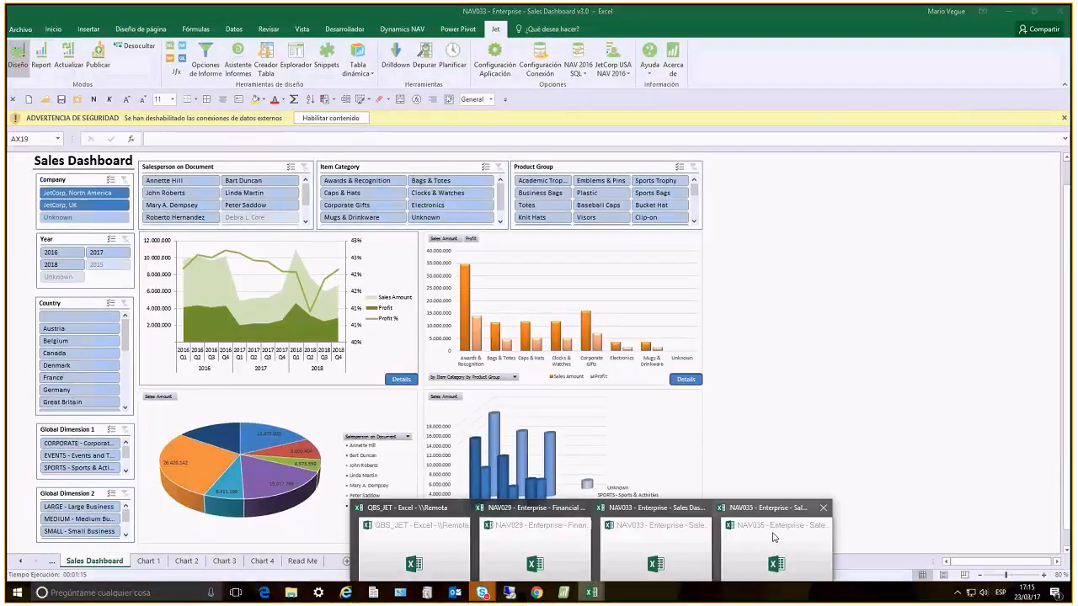
{"action": "left_click", "coordinate": [774, 536]}
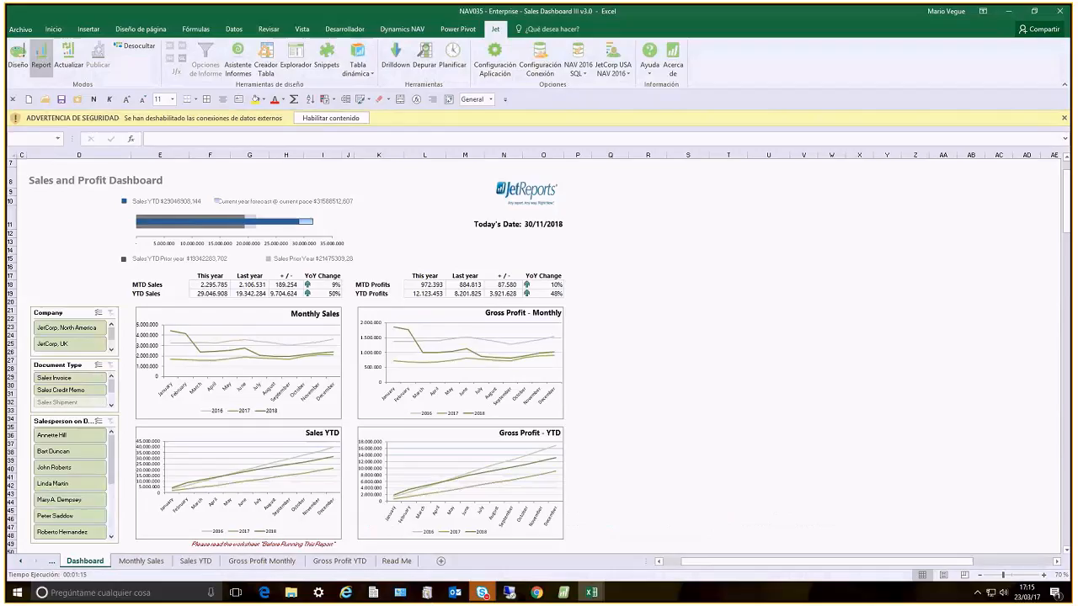
{"action": "left_click", "coordinate": [688, 411]}
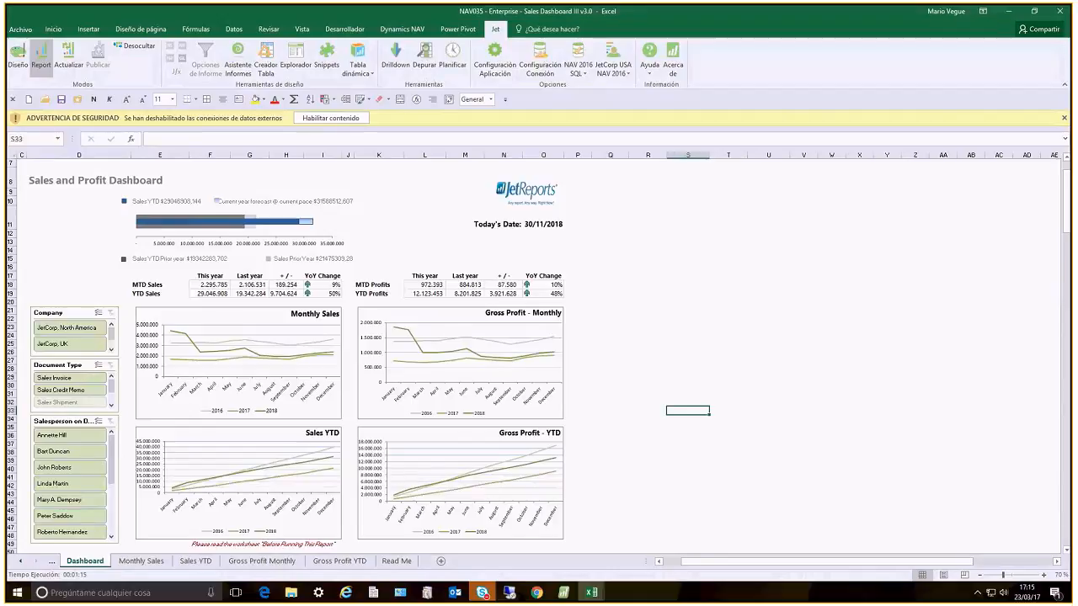
{"action": "scroll", "coordinate": [688, 411], "scroll_direction": "up", "scroll_amount": 1}
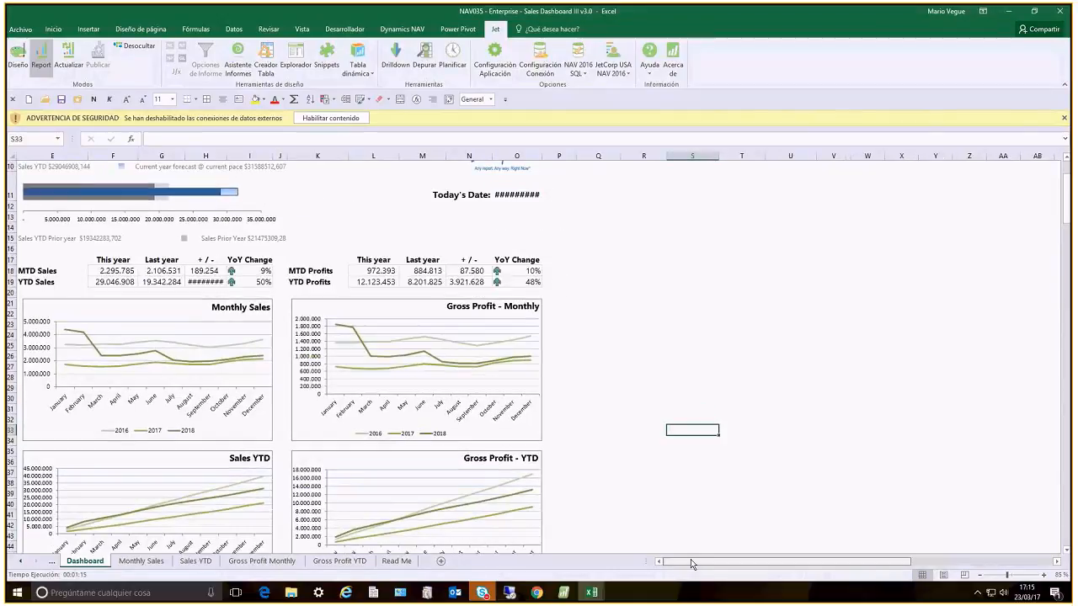
{"action": "left_click_drag", "start_coordinate": [693, 564], "coordinate": [692, 565]}
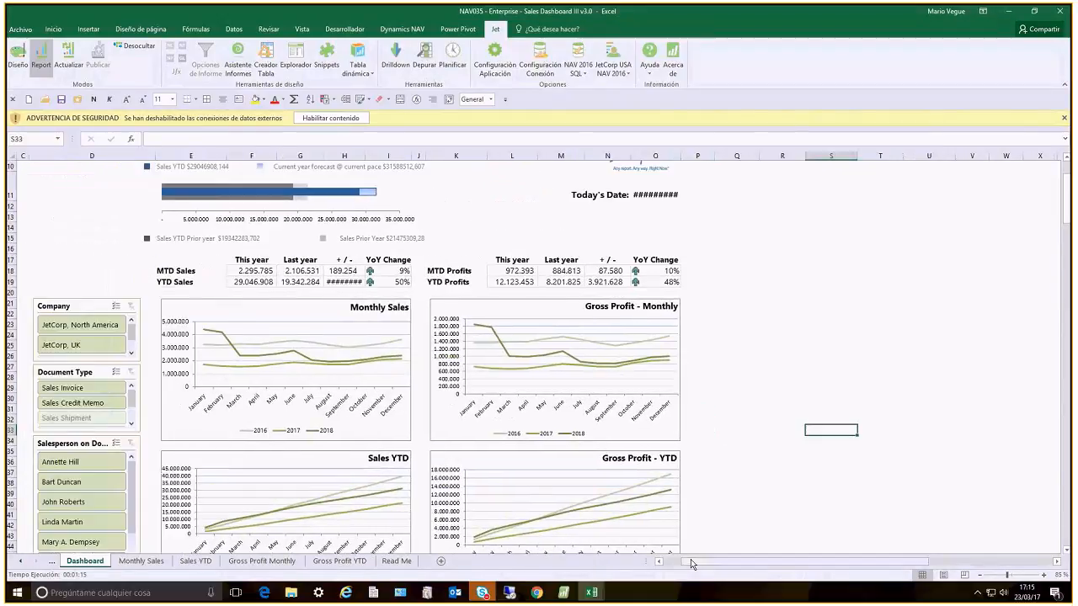
{"action": "left_click", "coordinate": [552, 308]}
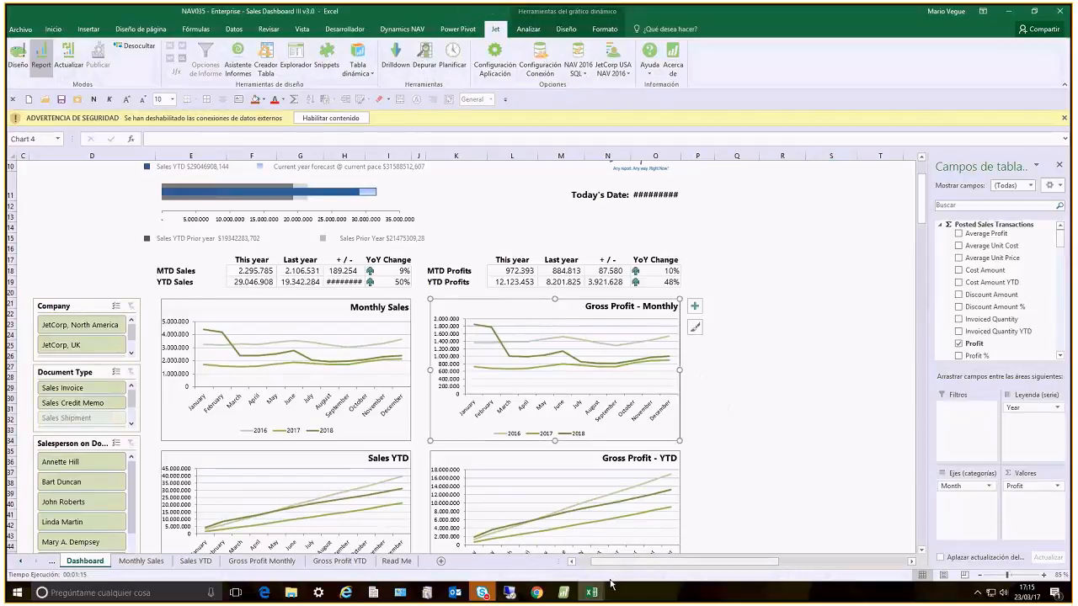
Examine the NAV029 Financial Dashboard workbook with its actual-versus-budget charts, and return to the NAV035 Sales Dashboard II workbook
{"action": "mouse_move", "coordinate": [592, 594]}
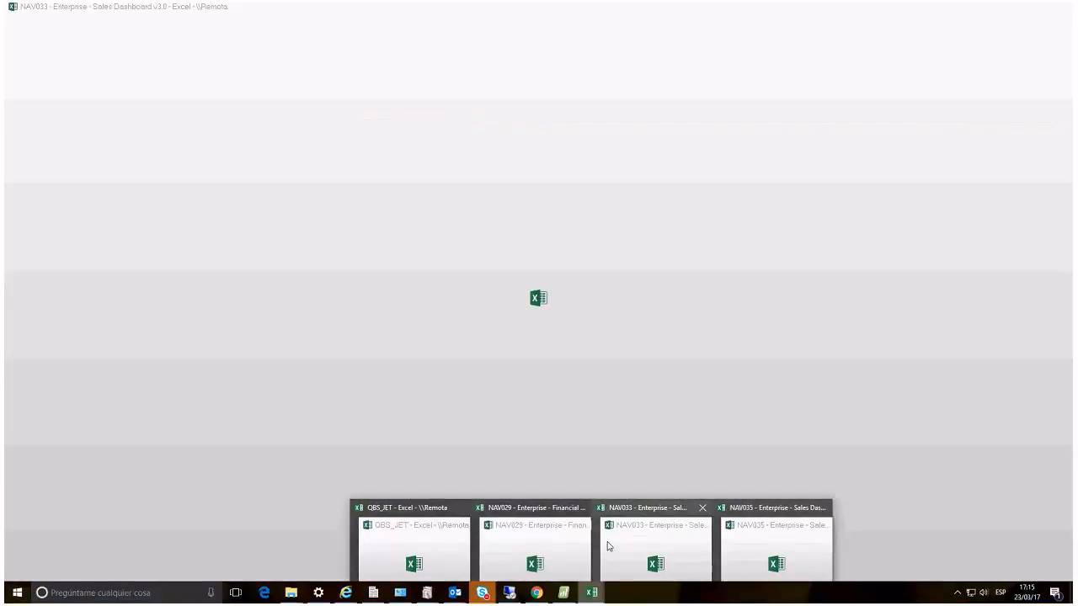
{"action": "left_click", "coordinate": [548, 544]}
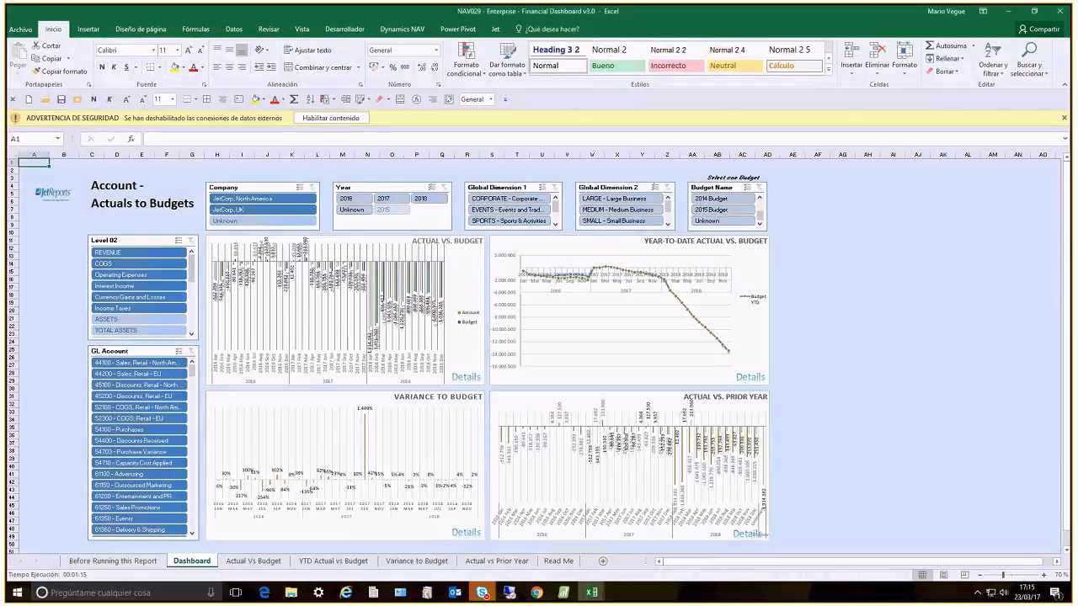
{"action": "scroll", "coordinate": [549, 543], "scroll_direction": "up", "scroll_amount": 1}
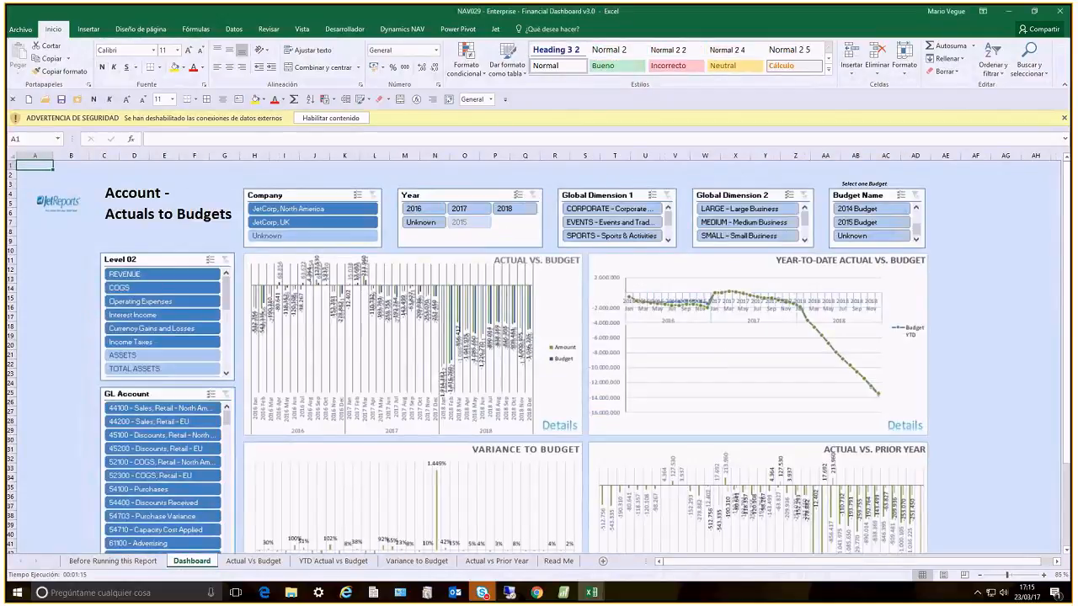
{"action": "mouse_move", "coordinate": [593, 593]}
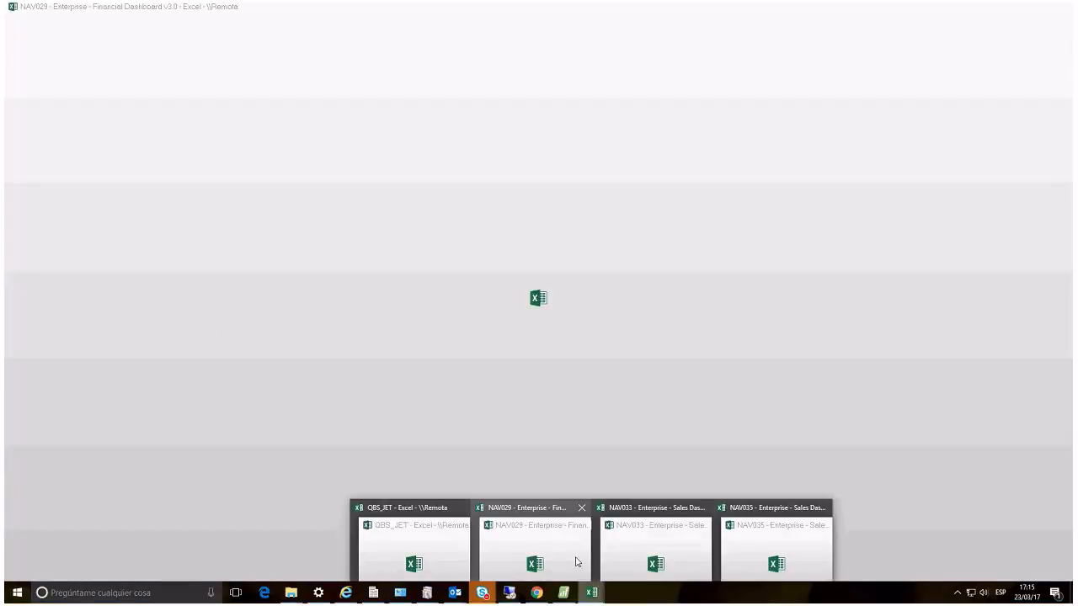
{"action": "left_click", "coordinate": [577, 561]}
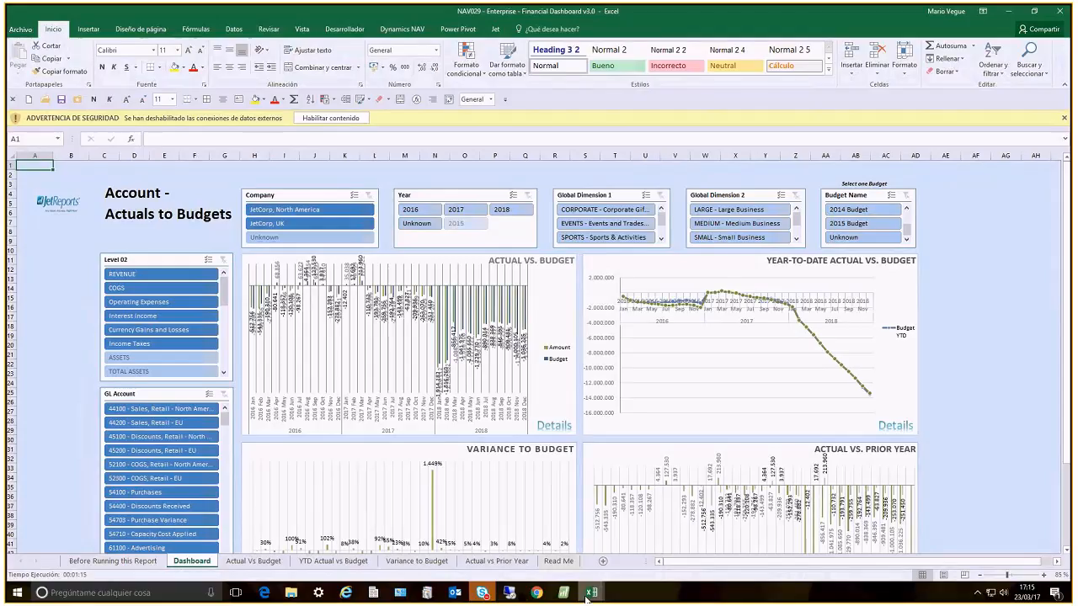
{"action": "mouse_move", "coordinate": [592, 593]}
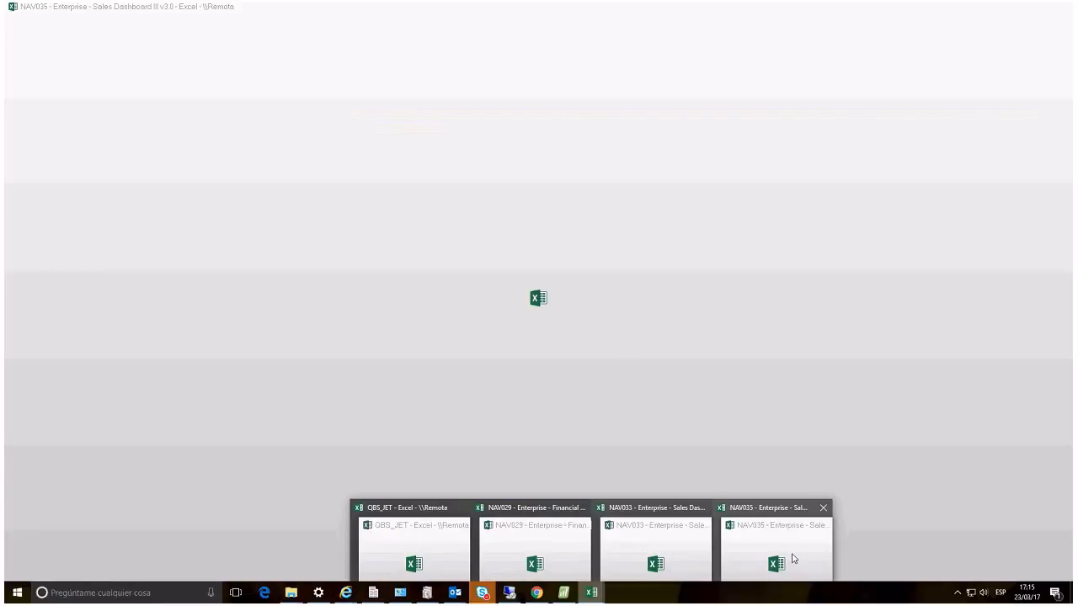
{"action": "left_click", "coordinate": [793, 560]}
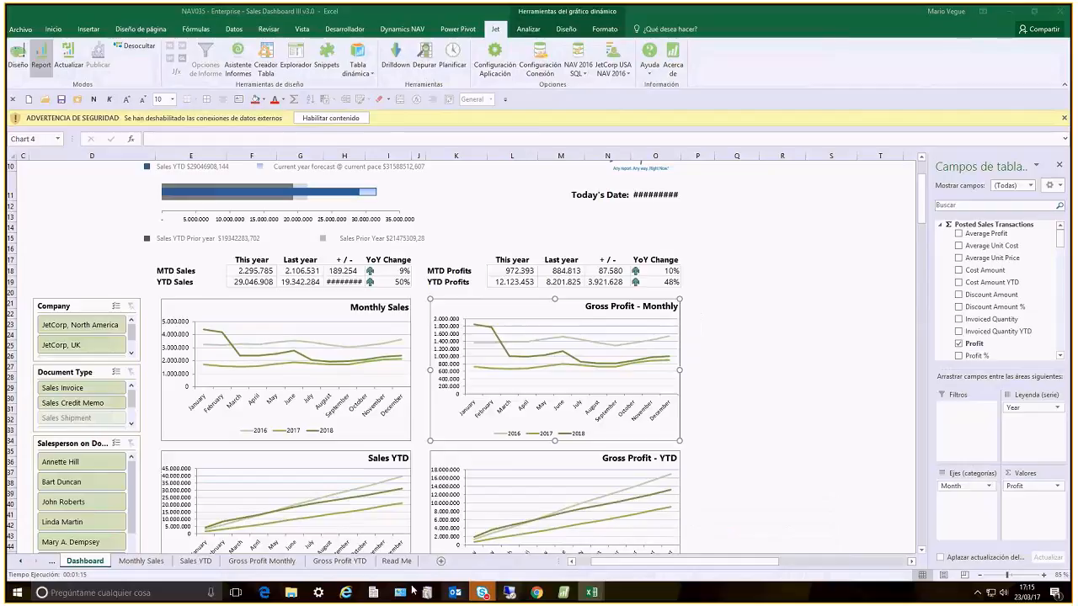
Switch to the Citrix Receiver page in Internet Explorer and launch Power BI Desktop
{"action": "mouse_move", "coordinate": [345, 594]}
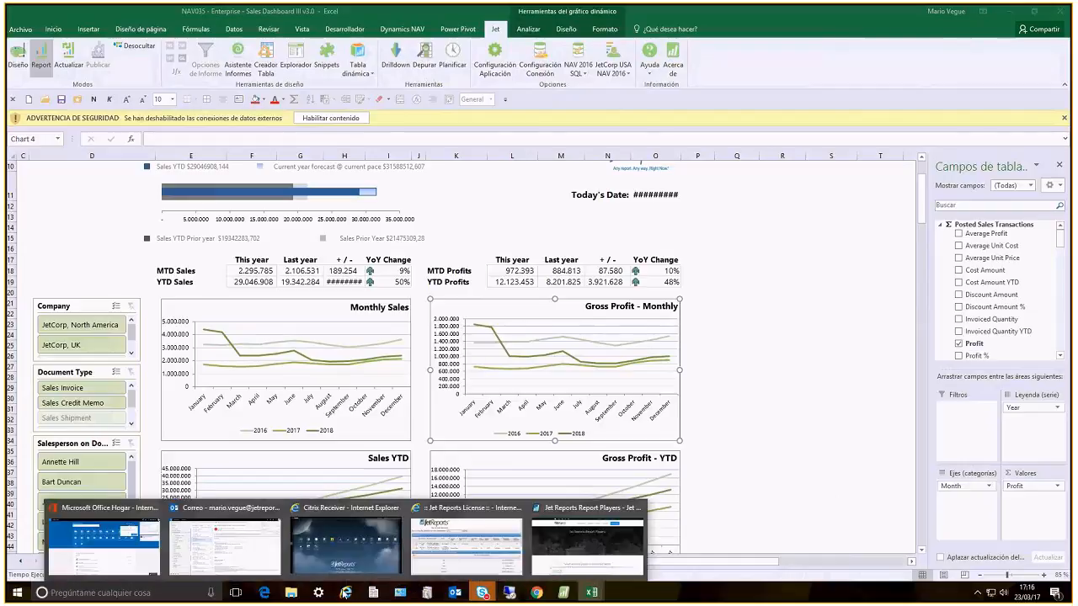
{"action": "left_click", "coordinate": [344, 545]}
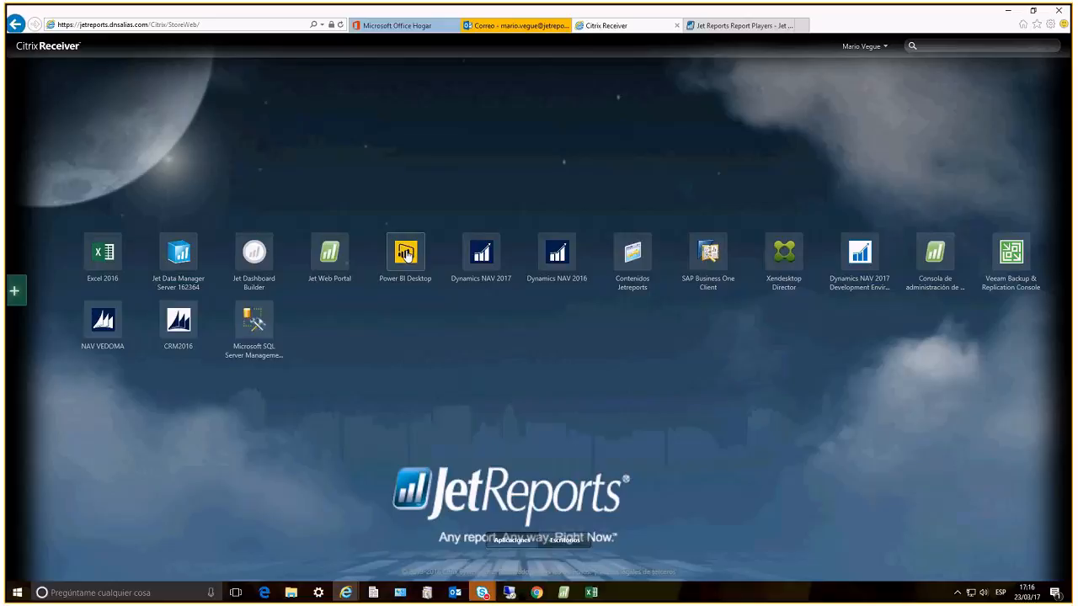
{"action": "left_click", "coordinate": [409, 257]}
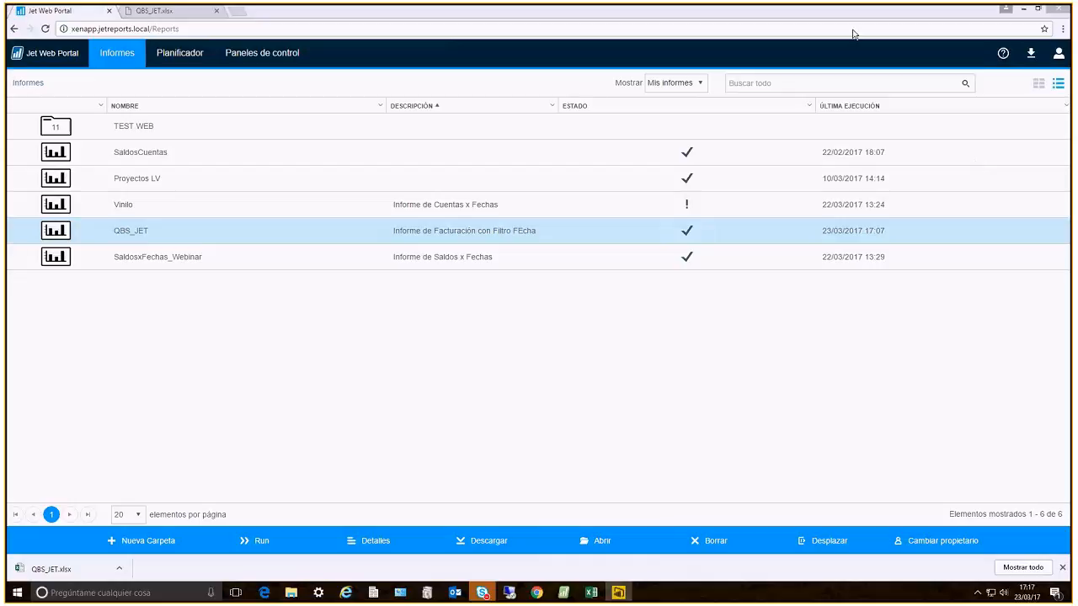
Open the Paneles de control gallery in Jet Web Portal, dismiss the downloads bar and look through the available dashboards
{"action": "left_click", "coordinate": [262, 53]}
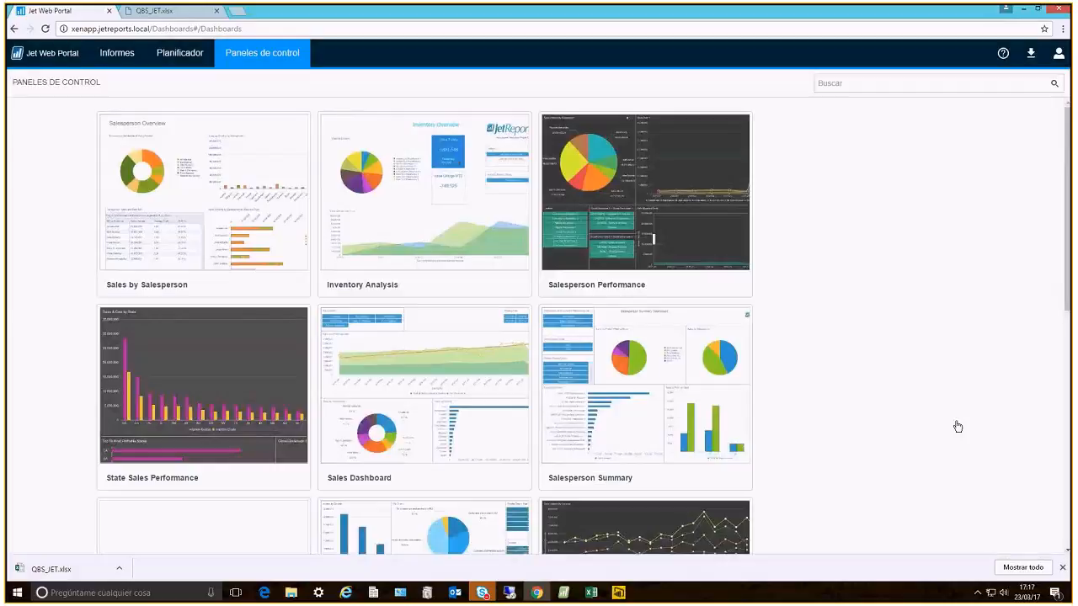
{"action": "left_click", "coordinate": [1064, 570]}
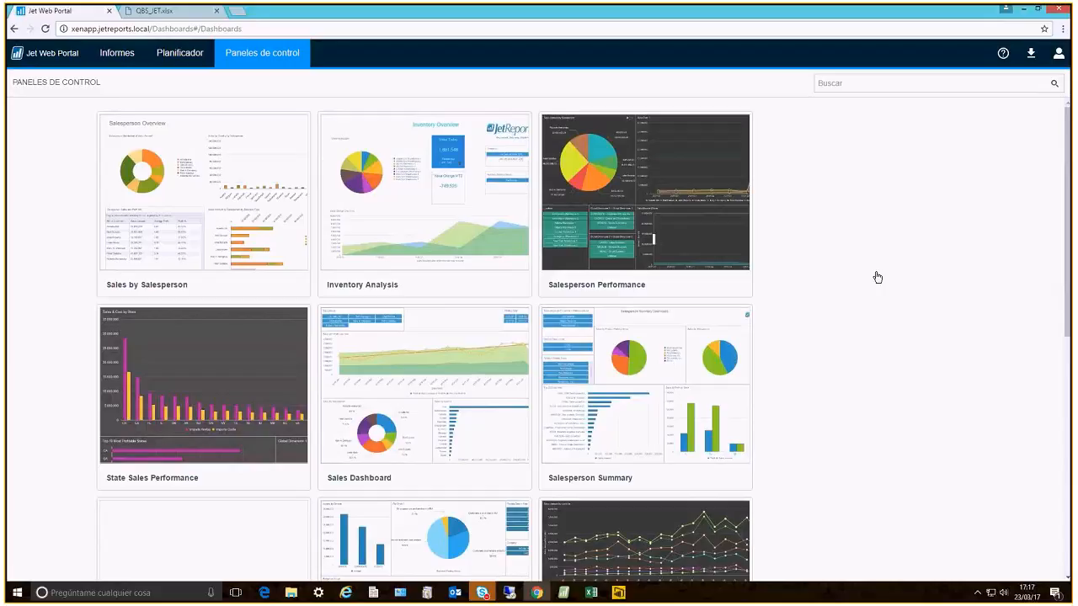
{"action": "scroll", "coordinate": [878, 278], "scroll_direction": "down", "scroll_amount": 1}
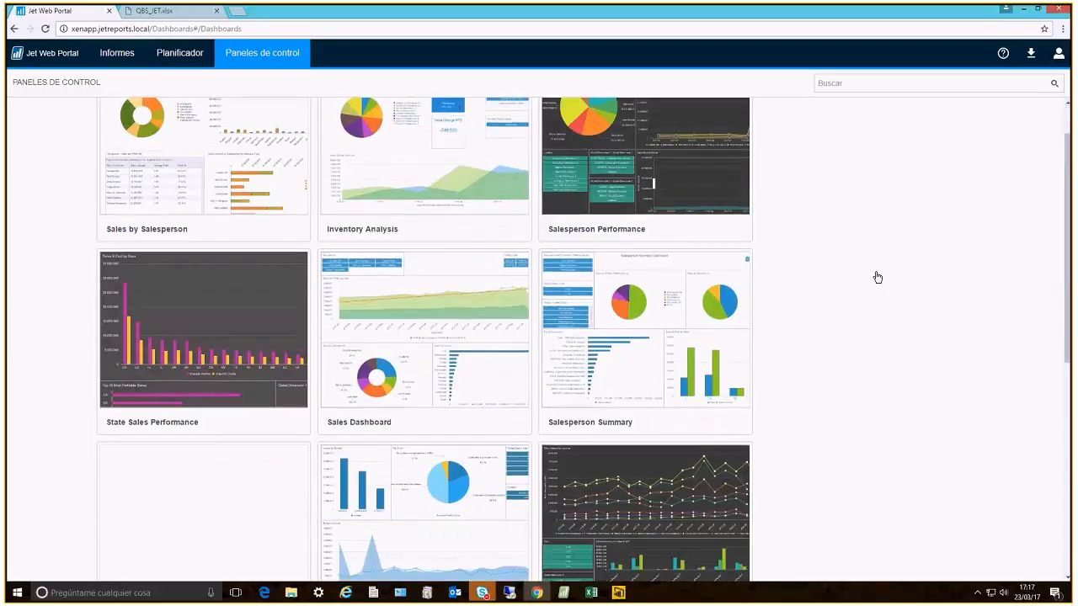
{"action": "scroll", "coordinate": [878, 277], "scroll_direction": "down", "scroll_amount": 1}
{"action": "scroll", "coordinate": [877, 277], "scroll_direction": "down", "scroll_amount": 2}
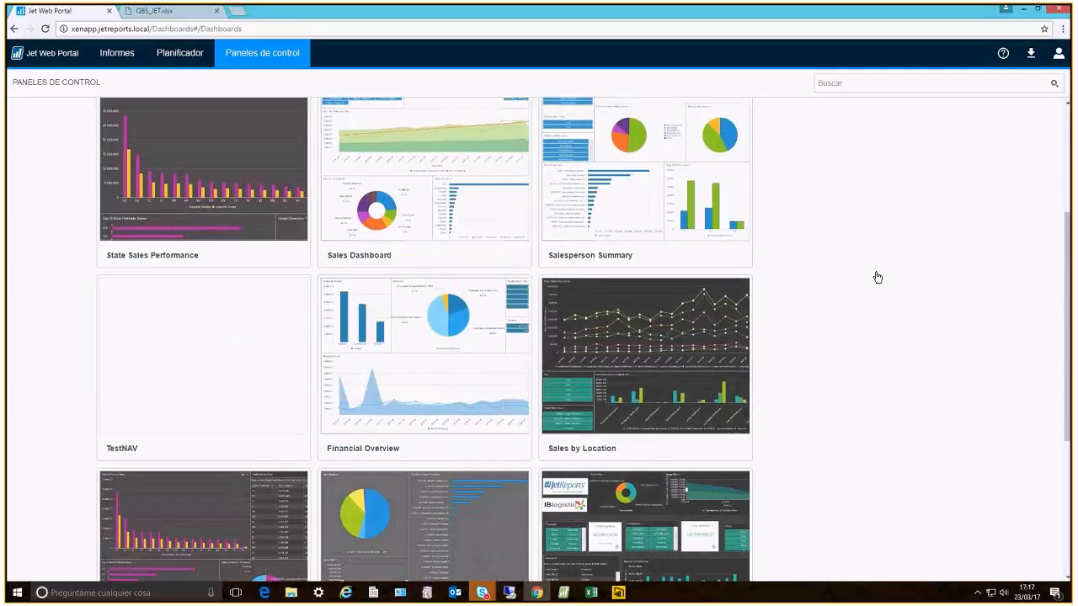
{"action": "scroll", "coordinate": [877, 277], "scroll_direction": "down", "scroll_amount": 4}
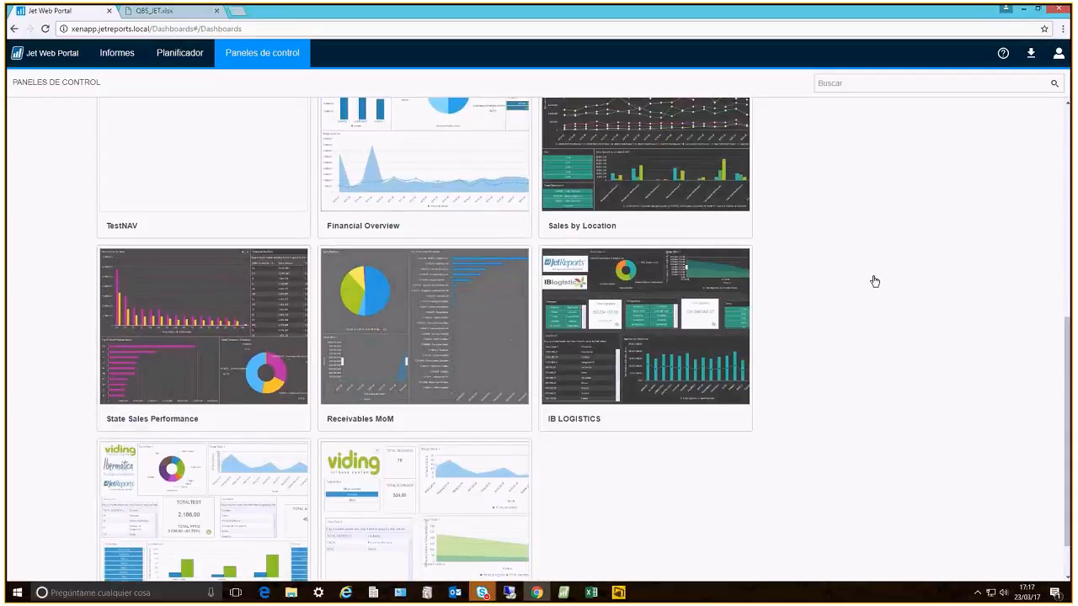
{"action": "scroll", "coordinate": [875, 281], "scroll_direction": "up", "scroll_amount": 2}
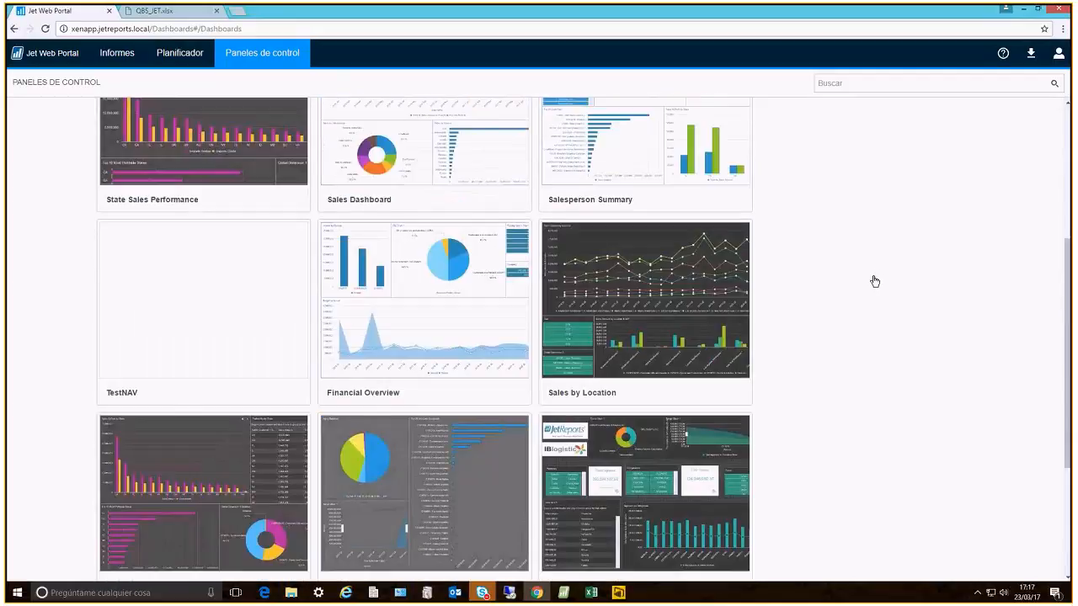
{"action": "scroll", "coordinate": [875, 282], "scroll_direction": "up", "scroll_amount": 3}
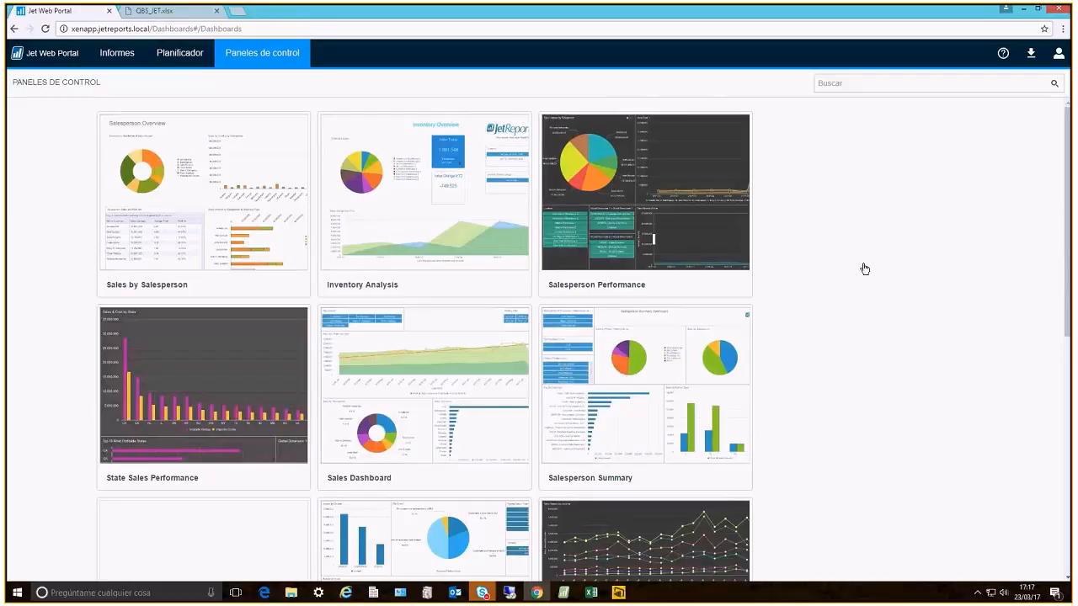
{"action": "mouse_move", "coordinate": [483, 595]}
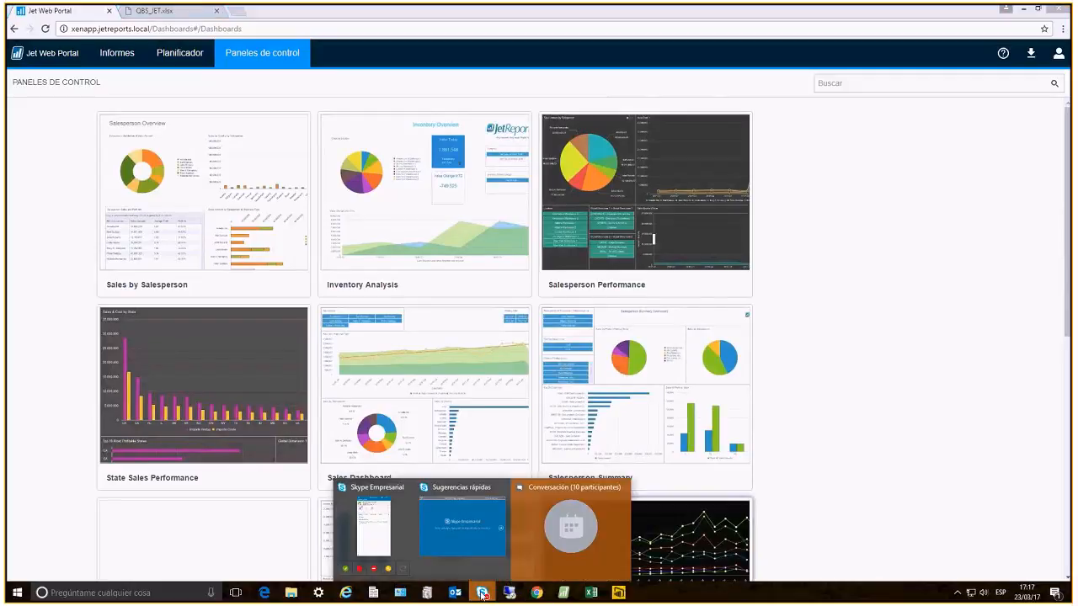
{"action": "mouse_move", "coordinate": [597, 6]}
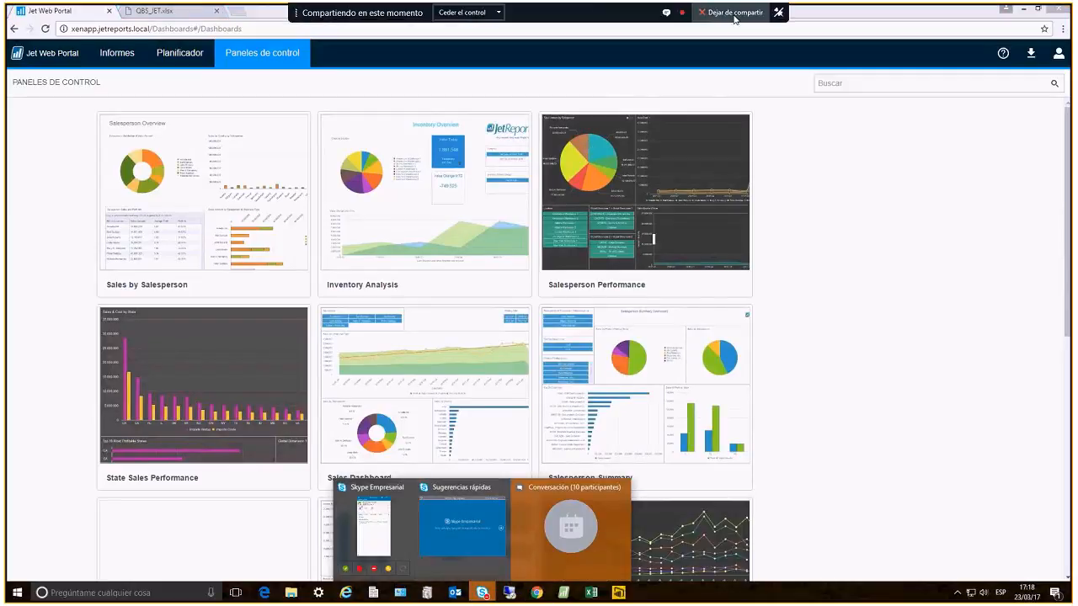